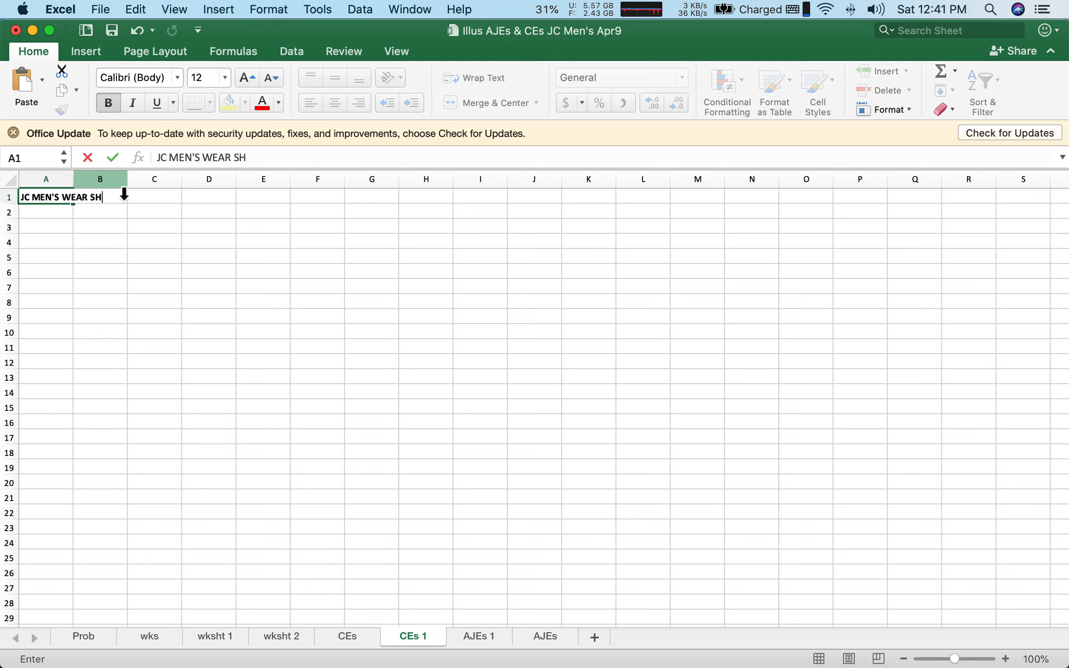
# - Enter the heading lines JC MEN'S WEAR SHOP, CLOSING ENTRIES and December 31, 2020 as text in cells A1 to A3
pyautogui.press('Return')
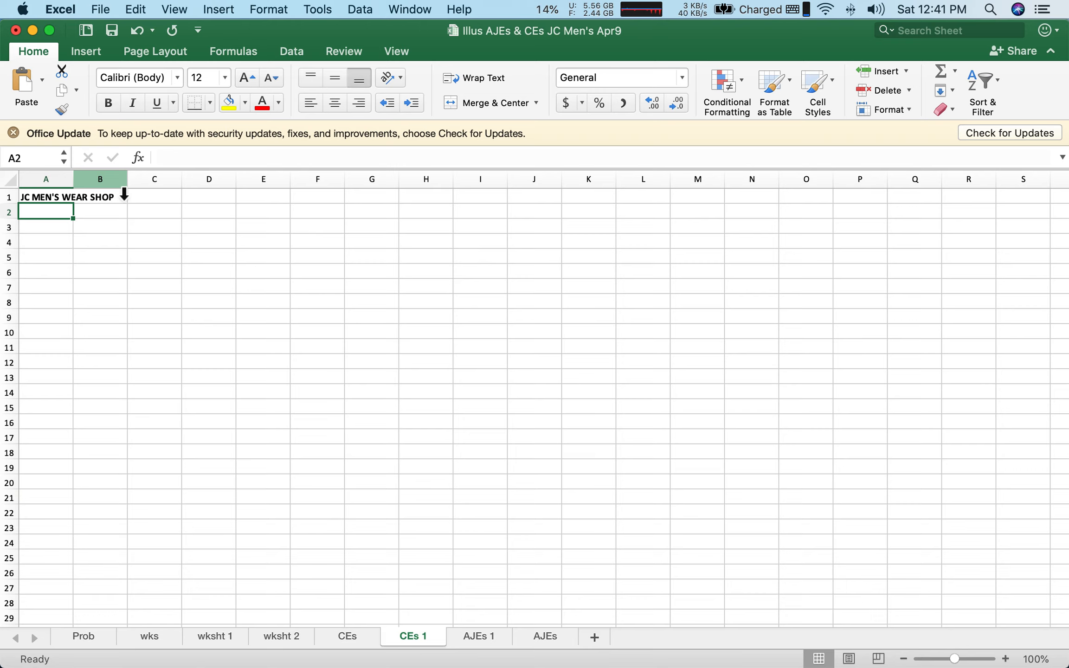
pyautogui.write('CLOSI')
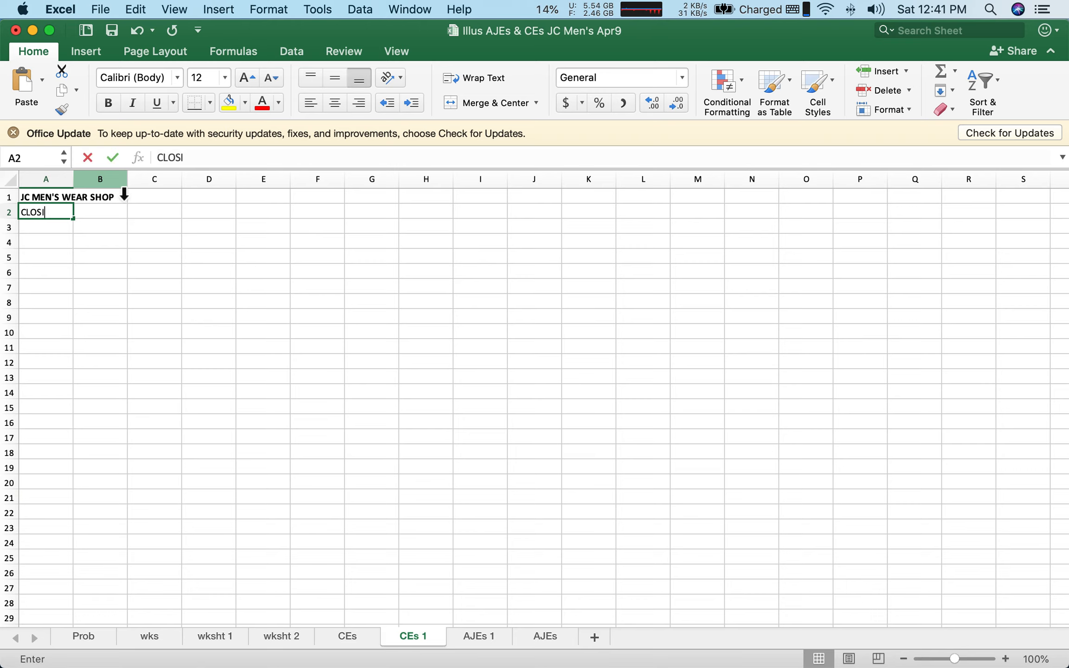
pyautogui.write('NG ENTRIES')
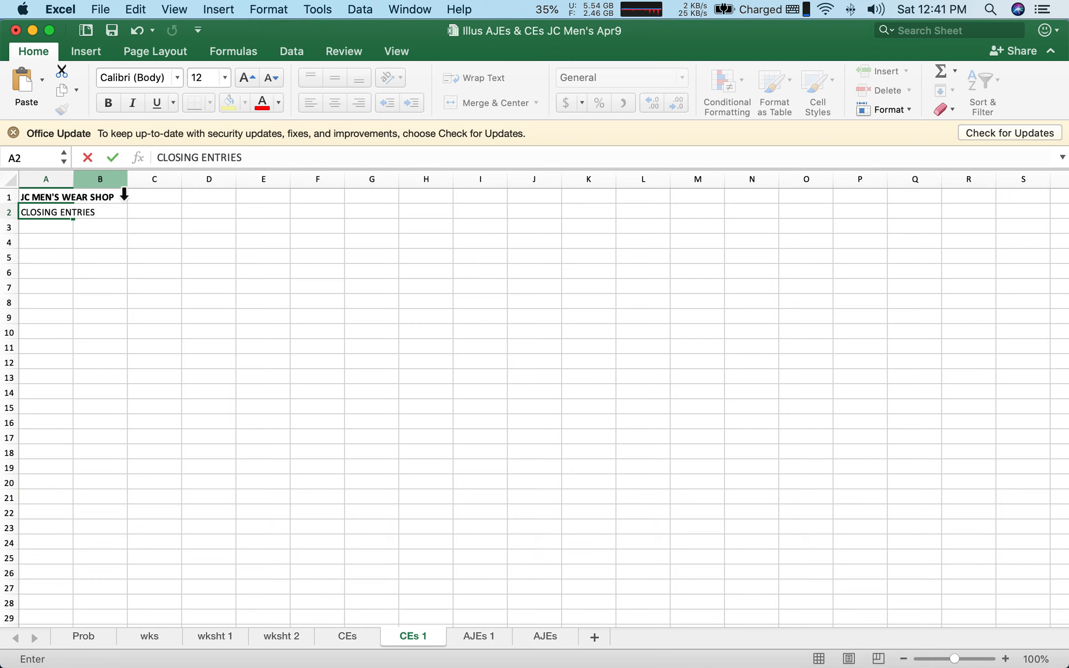
pyautogui.press('Return')
pyautogui.write("'De")
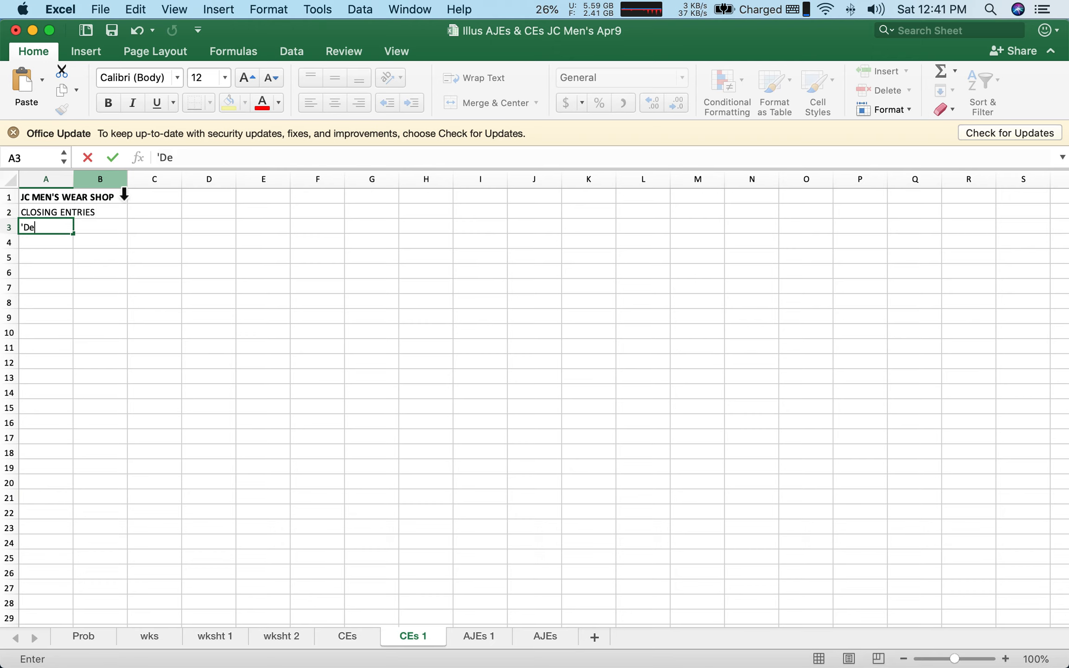
pyautogui.write('cember 31, 2020')
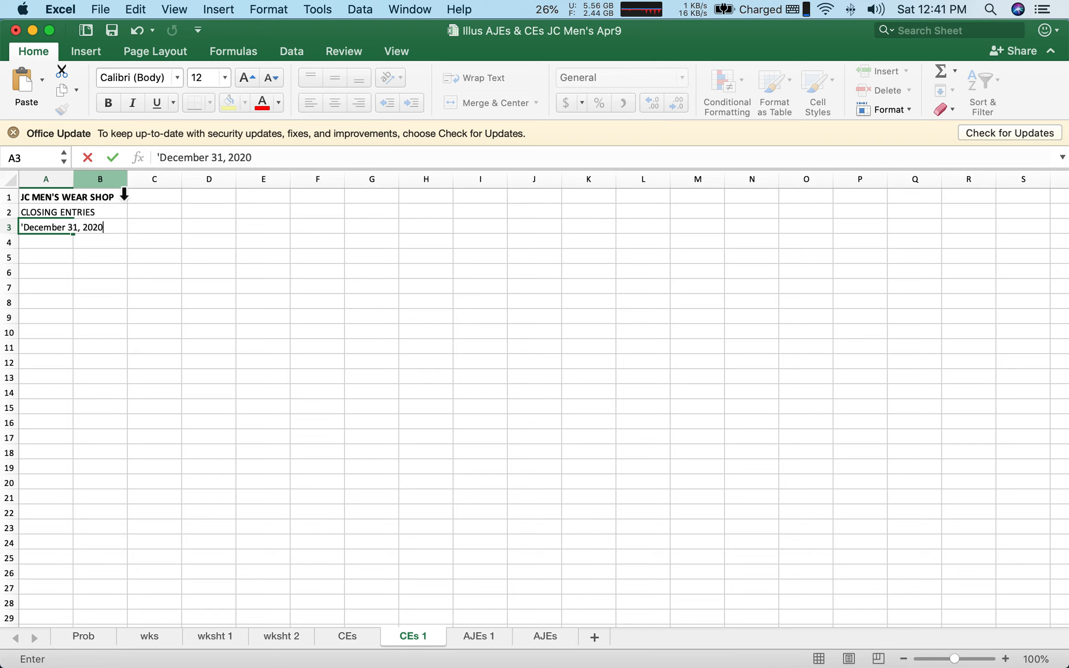
pyautogui.press('Return')
pyautogui.press('Return')
pyautogui.press('Return')
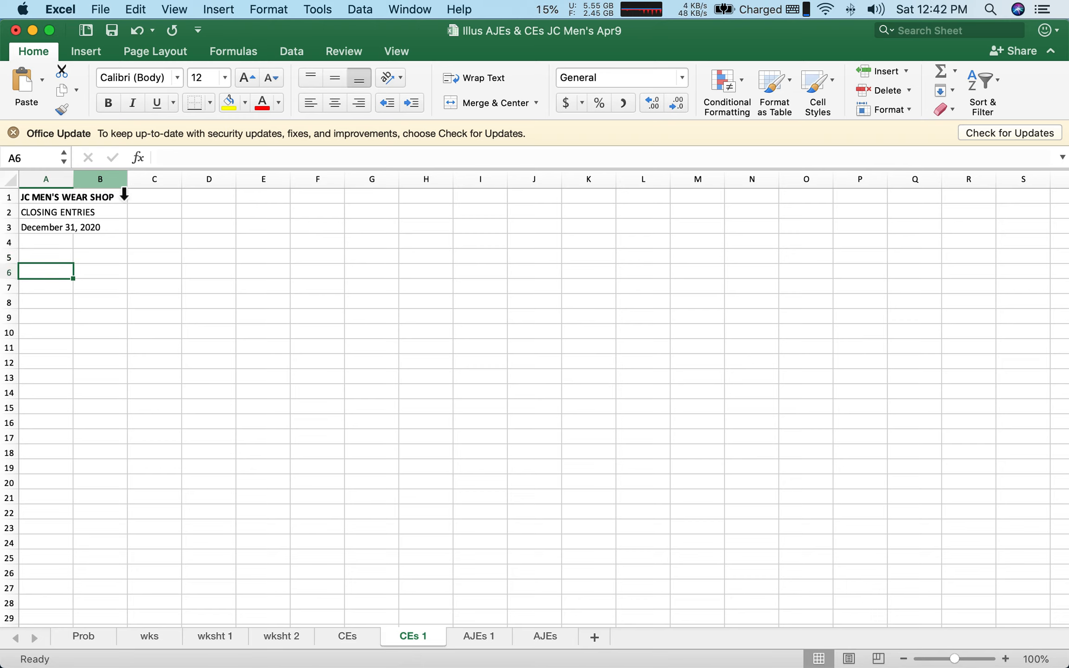
# - Format columns E to G as Number with a 1000 separator, 0 decimal places and negative numbers in red
pyautogui.press('Up')
pyautogui.press('Right')
pyautogui.press('Right')
pyautogui.press('Right')
pyautogui.press('Right')
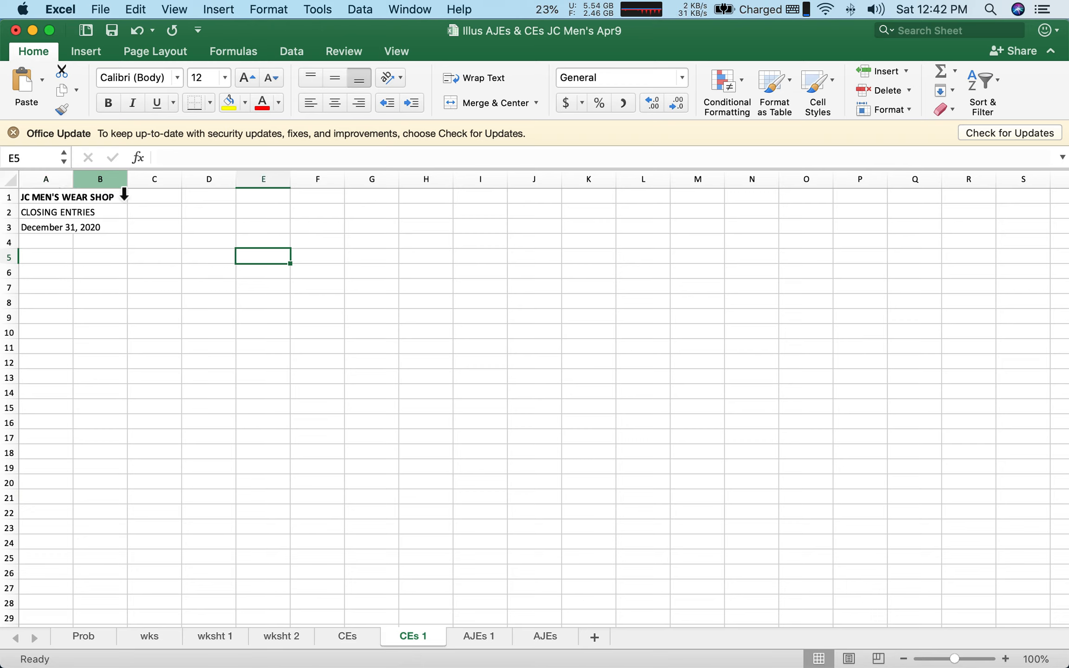
pyautogui.click(256, 181)
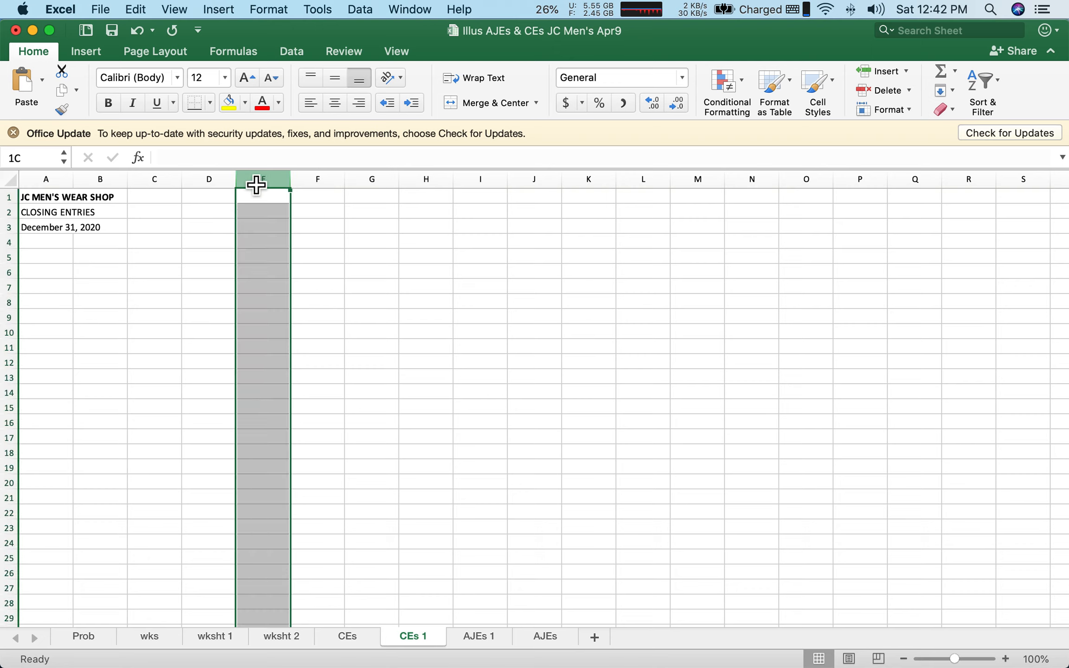
pyautogui.moveTo(256, 184); pyautogui.dragTo(384, 188)
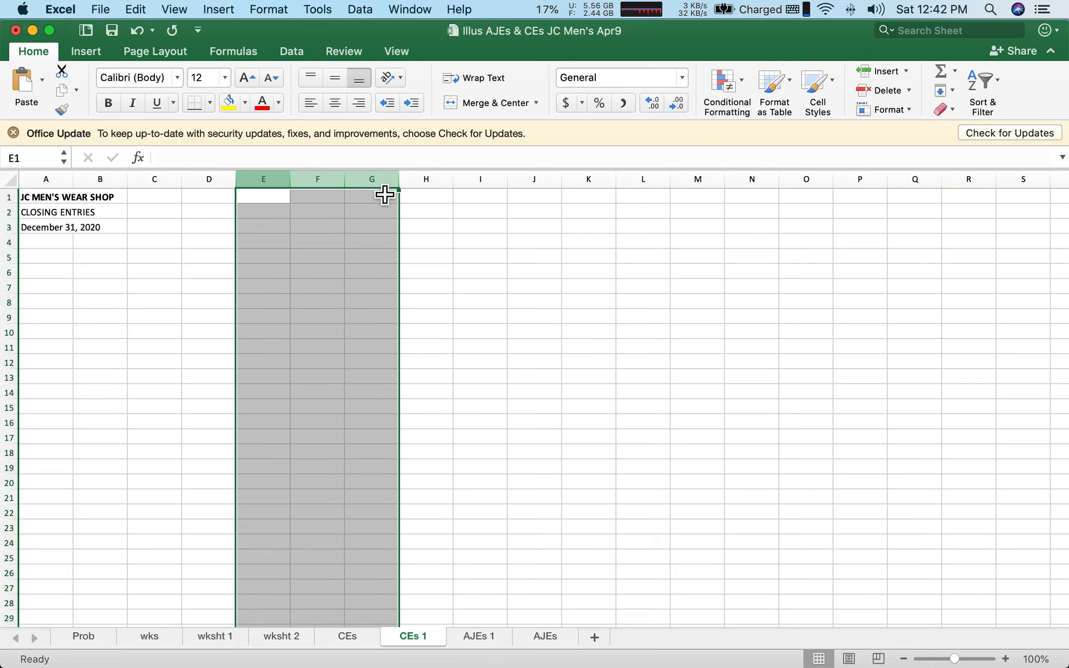
pyautogui.rightClick(384, 181)
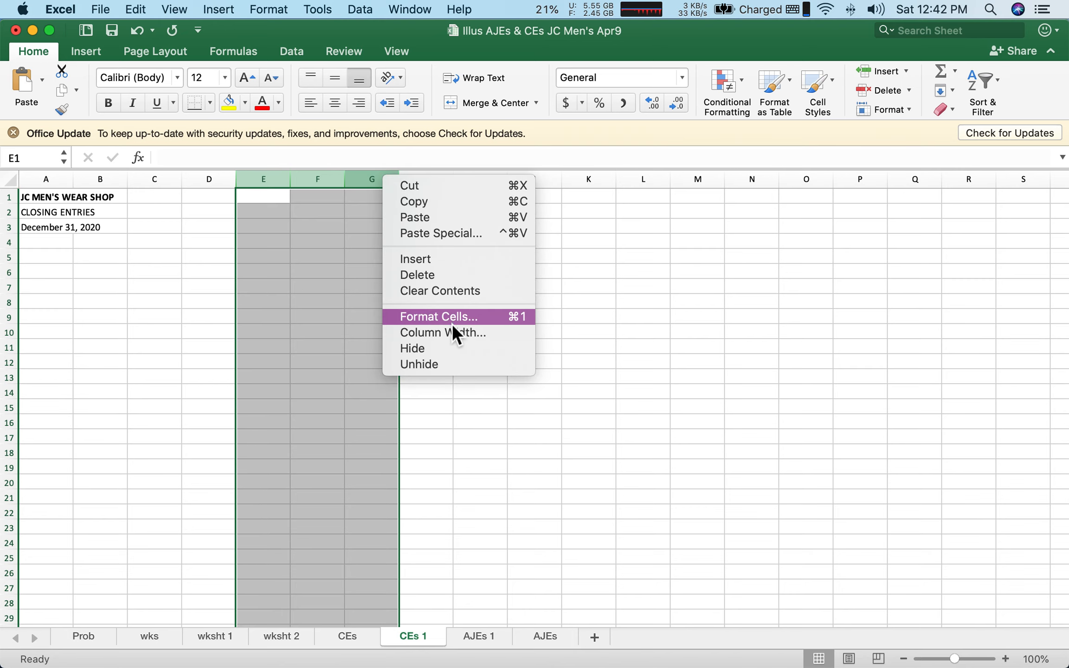
pyautogui.click(439, 317)
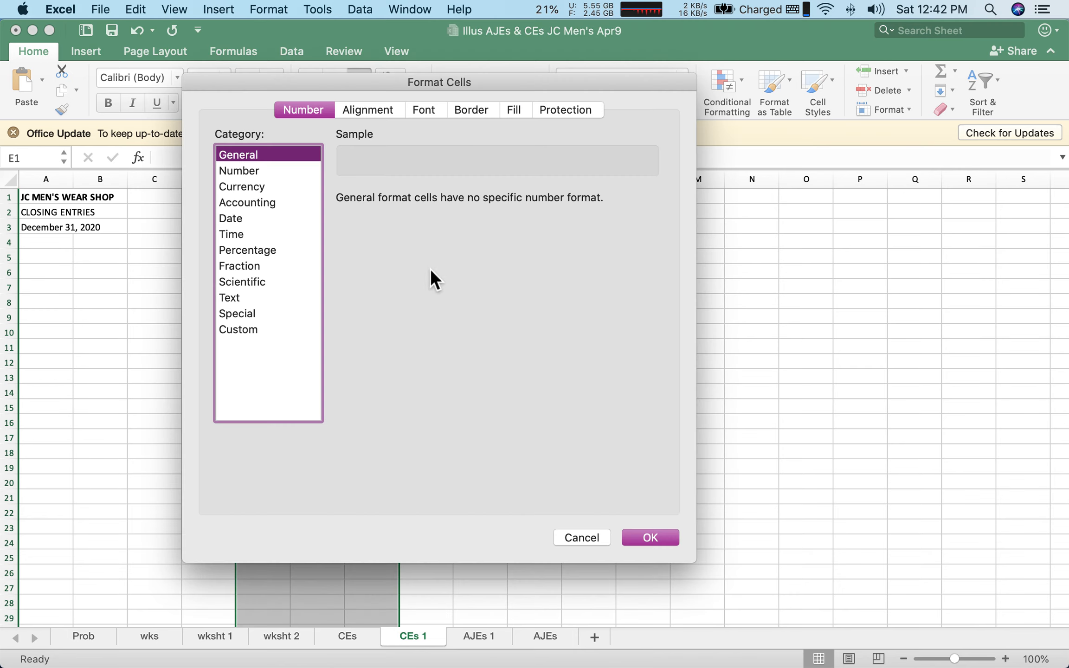
pyautogui.click(246, 172)
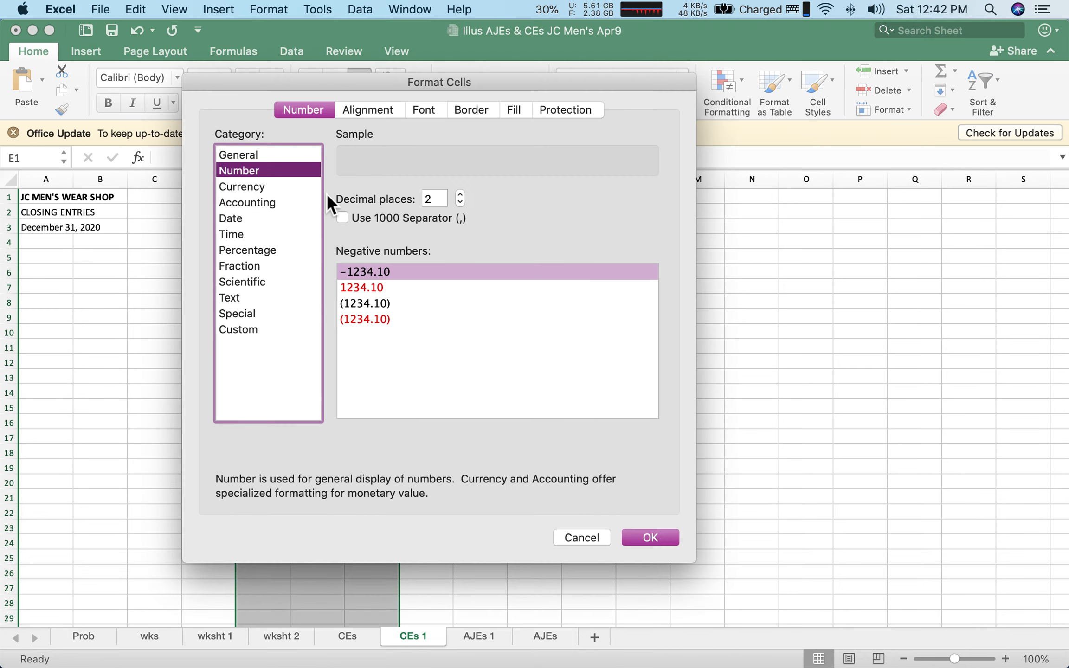
pyautogui.click(342, 218)
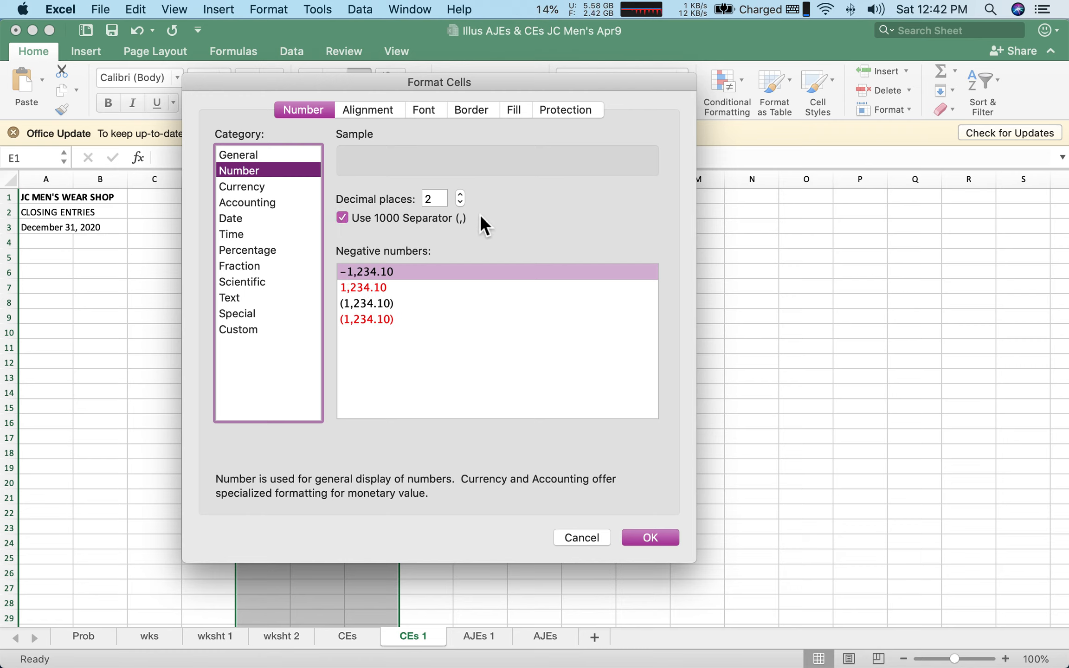
pyautogui.doubleClick(461, 202)
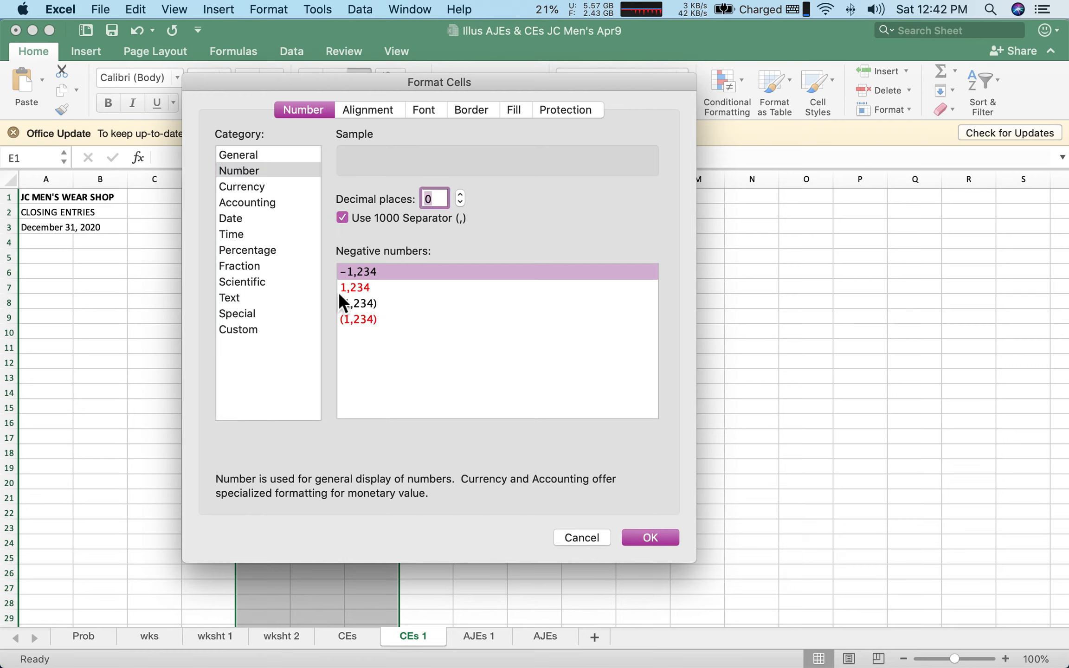
pyautogui.click(354, 287)
pyautogui.click(649, 538)
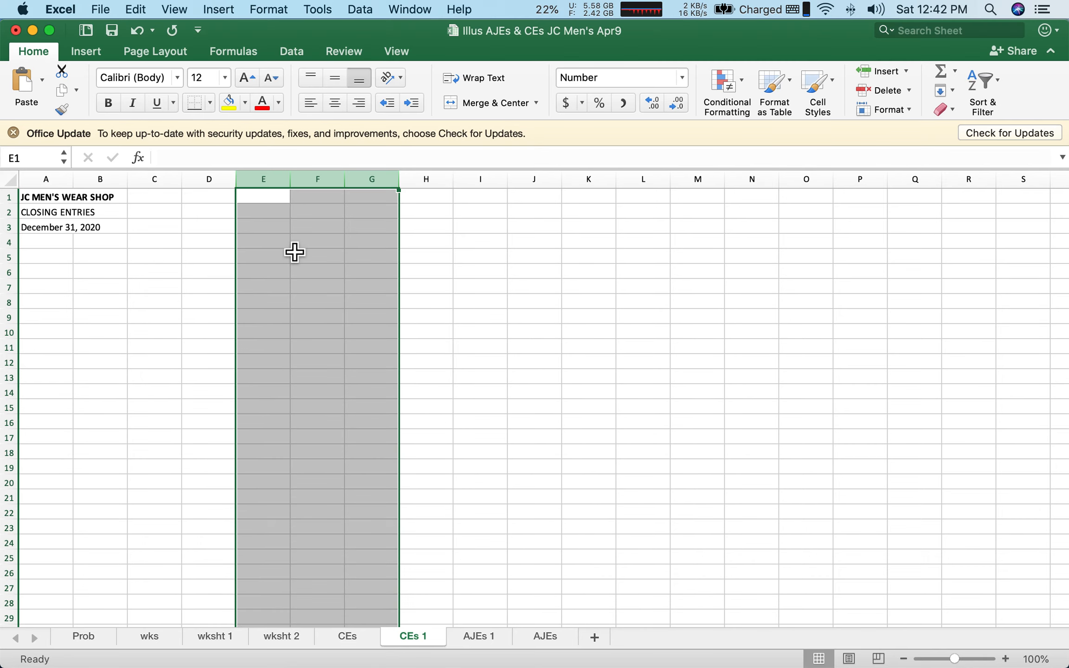
# - Make cells E4:F4 bold, centred and underlined, and enter the headings DEBIT in E4 and CREDIT in F4
pyautogui.click(286, 248)
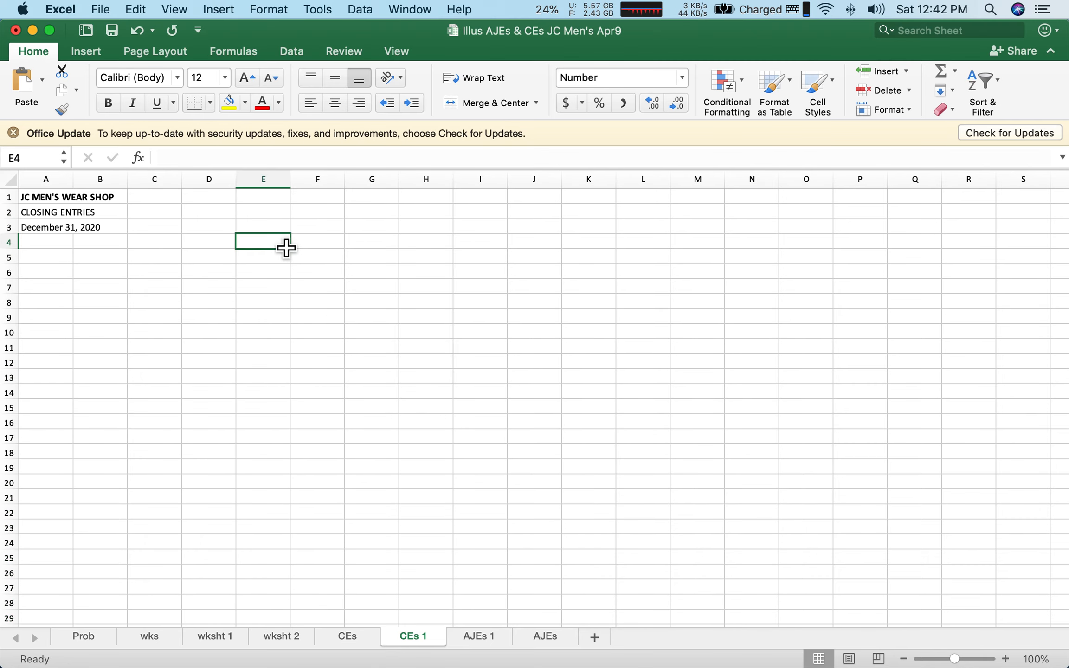
pyautogui.moveTo(286, 249); pyautogui.dragTo(344, 251)
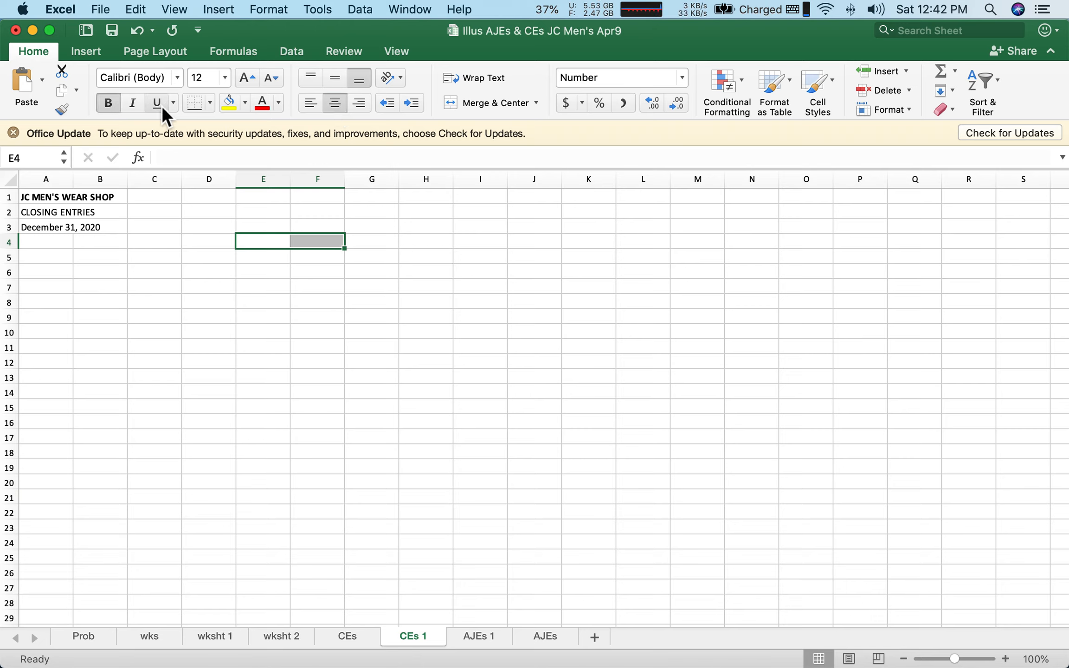
pyautogui.click(264, 249)
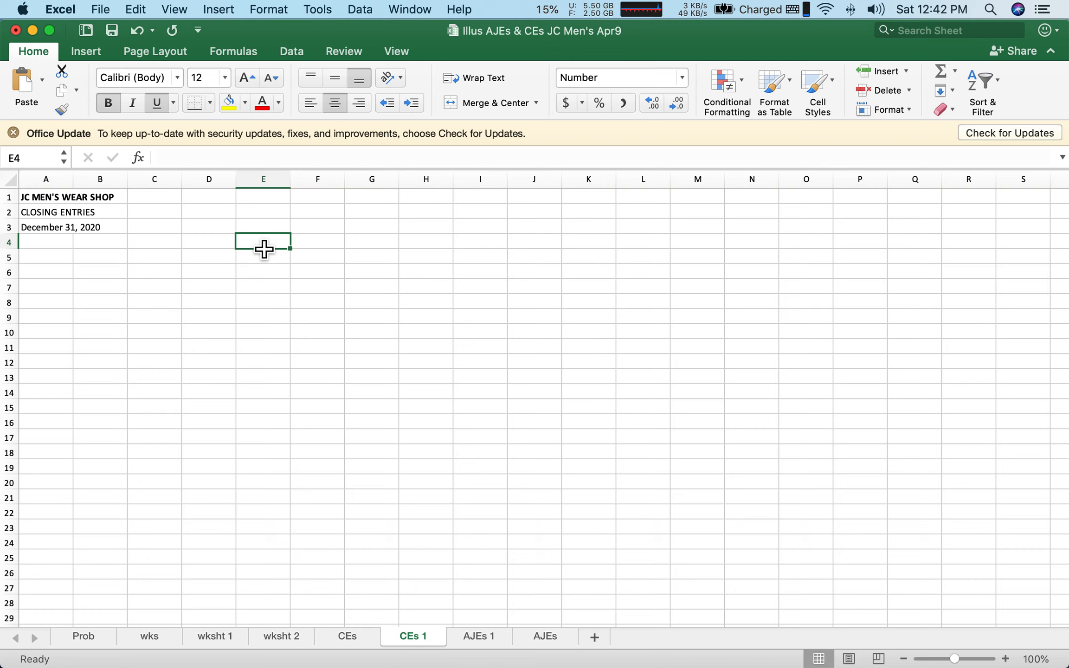
pyautogui.write('DEBIT')
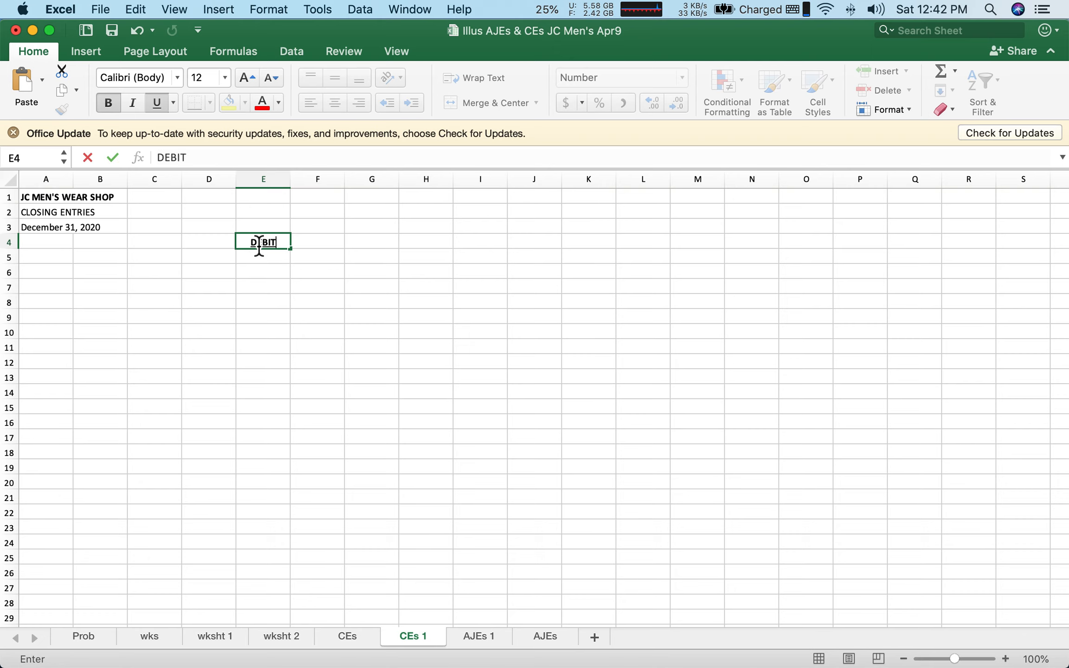
pyautogui.press('Tab')
pyautogui.write('CREDIT')
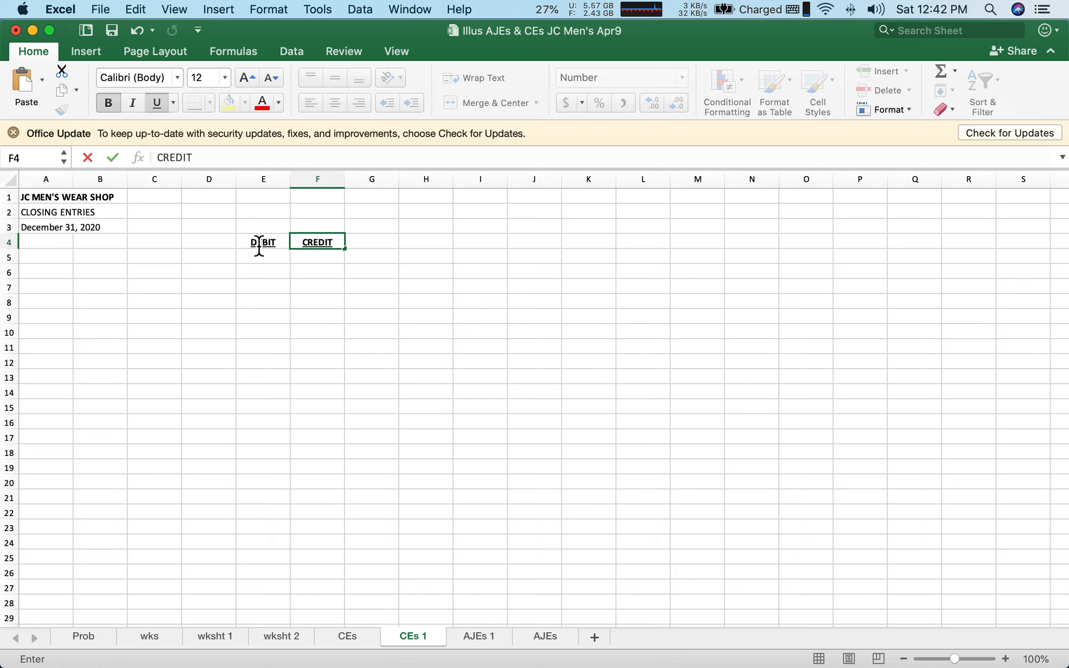
pyautogui.press('Return')
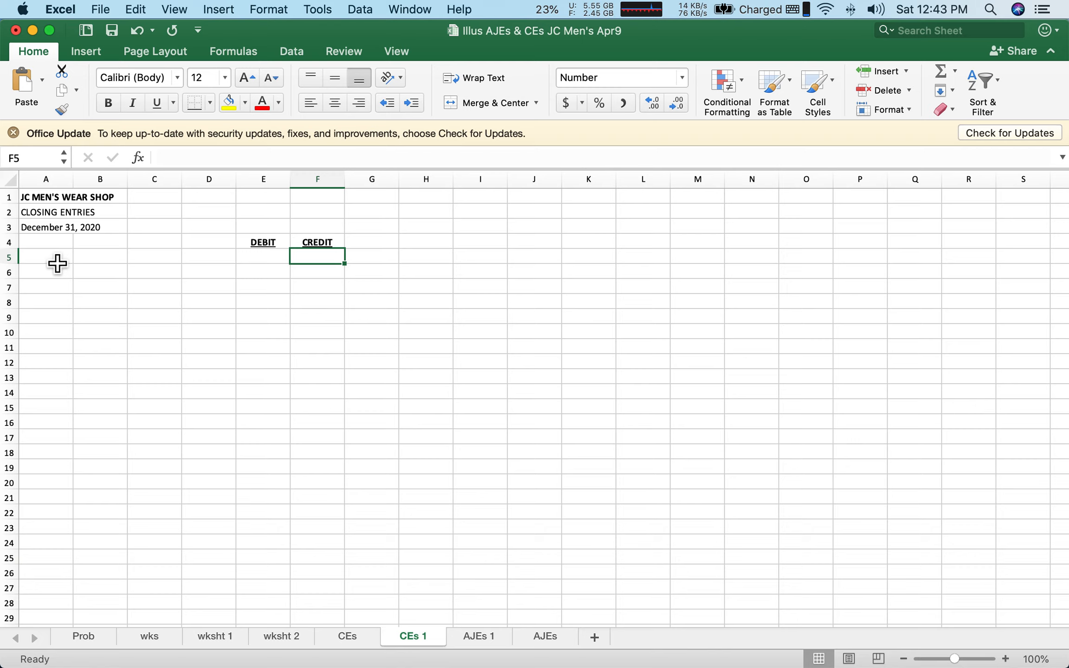
# - Centre-align the cells of column A from A5 down to row 167
pyautogui.moveTo(56, 263); pyautogui.dragTo(51, 624)
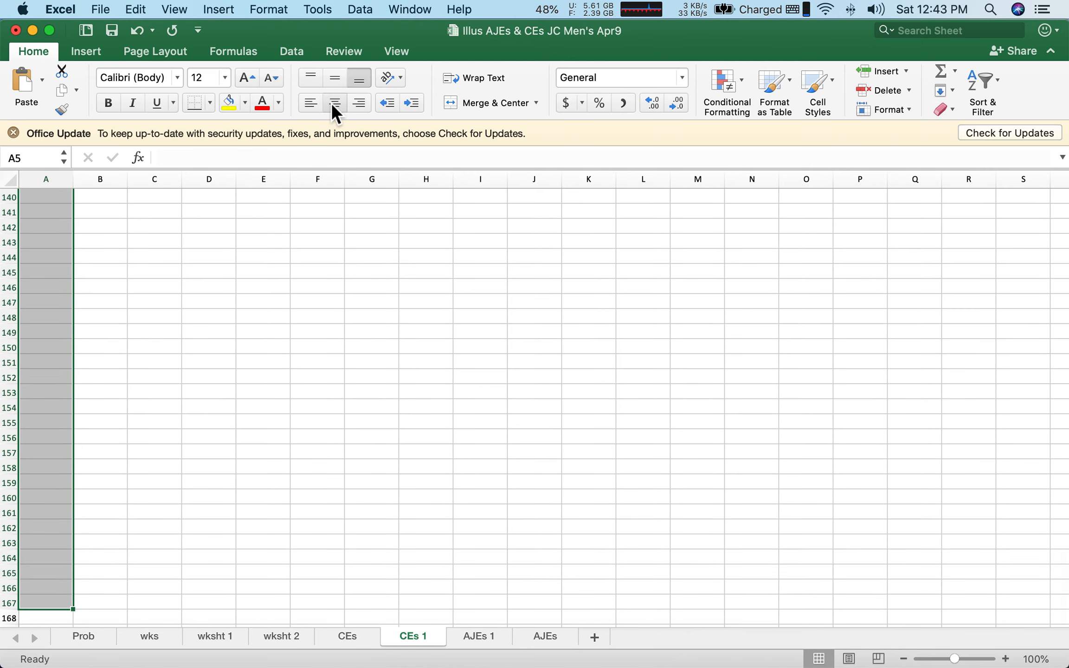
pyautogui.scroll(20, 224, 316)
pyautogui.click(211, 376)
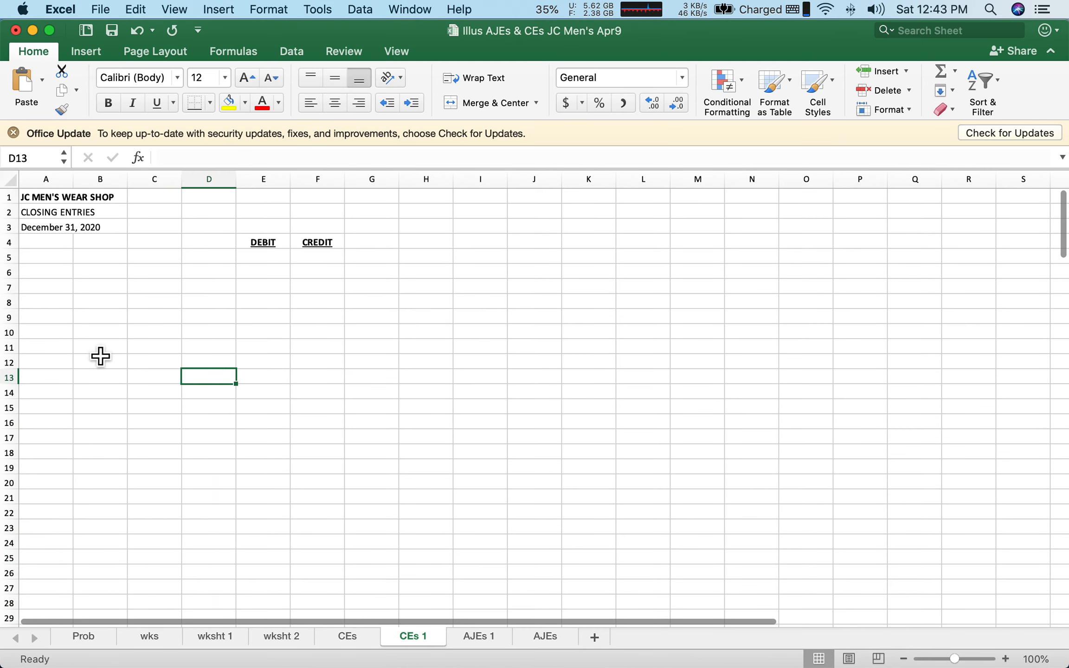
pyautogui.click(56, 279)
pyautogui.press('super+e')
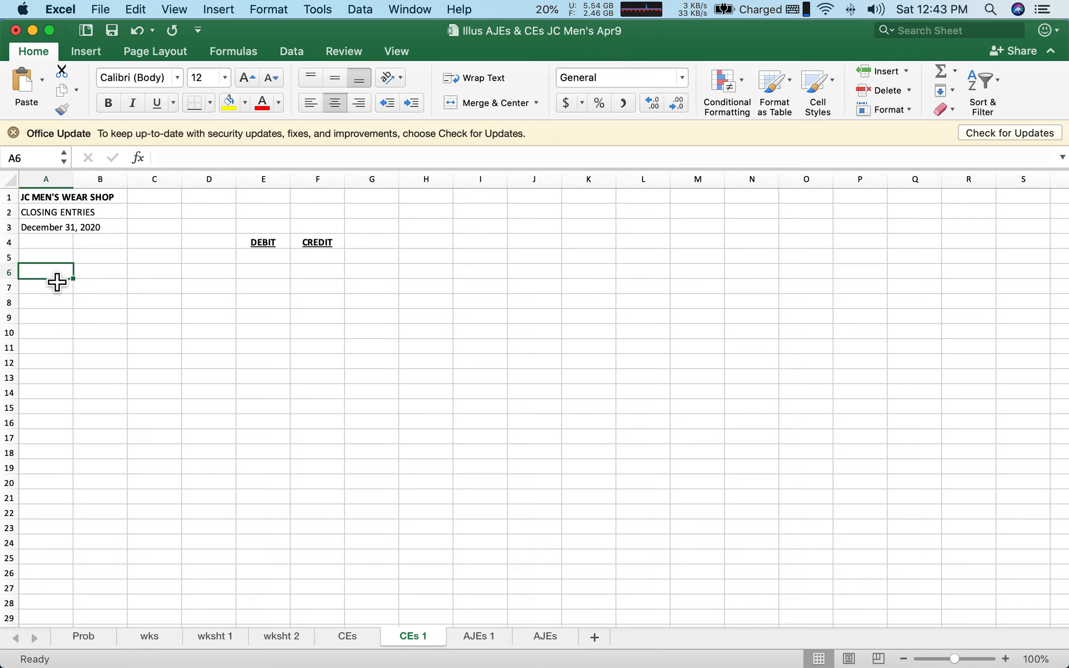
# - Label the first closing entry "a." in A6 and enter the account Service Income in B6
pyautogui.write('a.')
pyautogui.press('Tab')
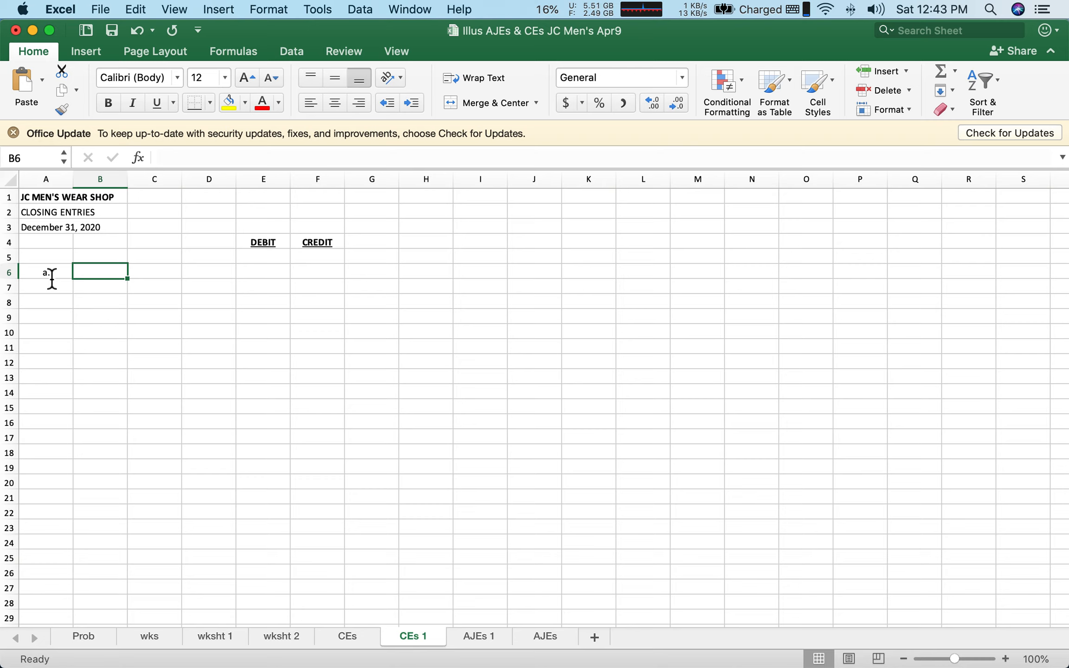
pyautogui.write('Ser')
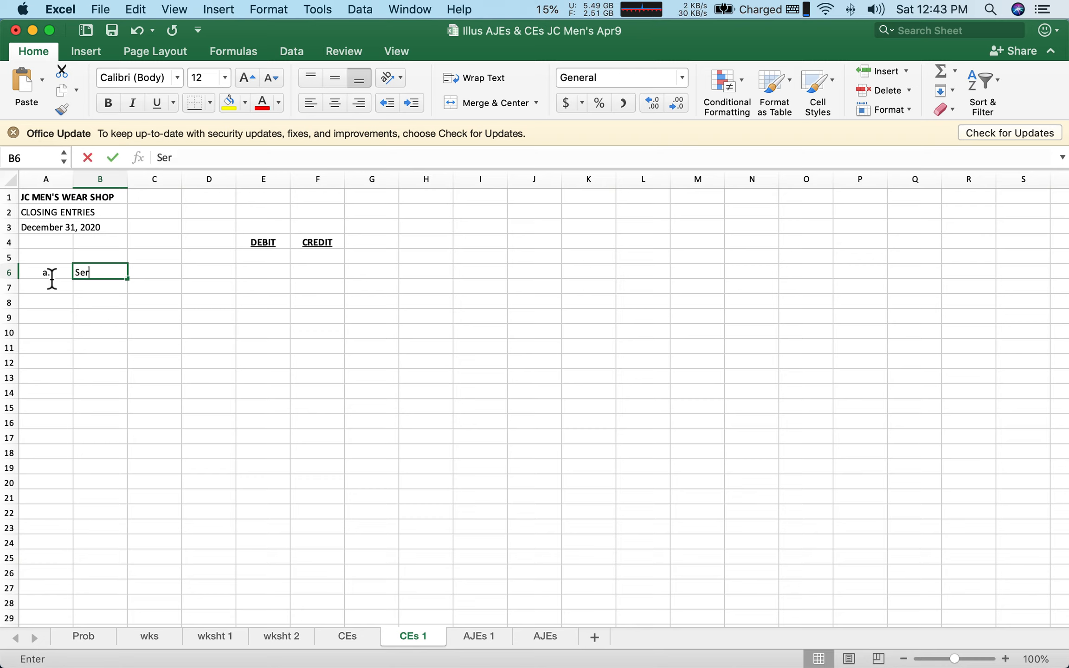
pyautogui.write('vice ')
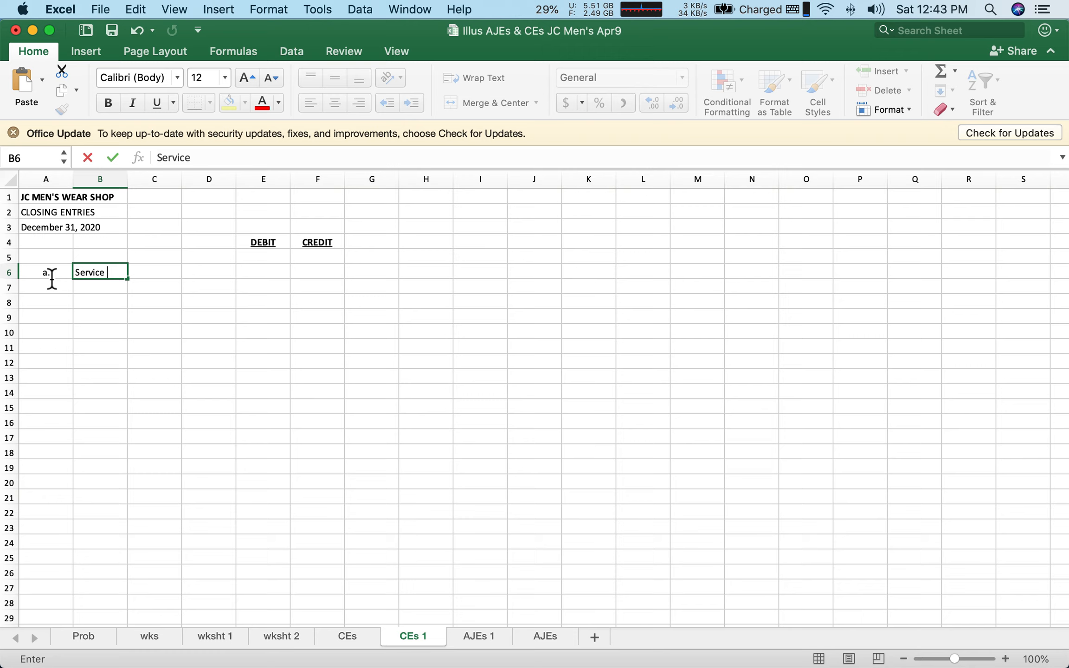
pyautogui.write('Income')
pyautogui.press('Return')
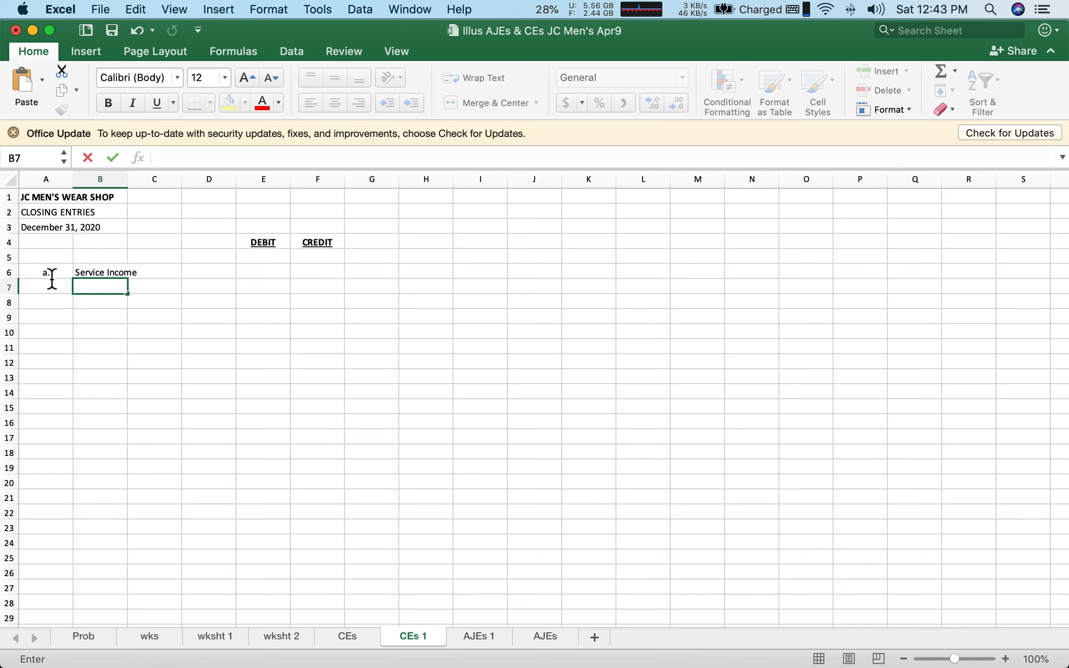
# - Enter an indented Income Summary in B7 and the further indented explanation "To close Income account balances" in B8
pyautogui.write('Income Summary')
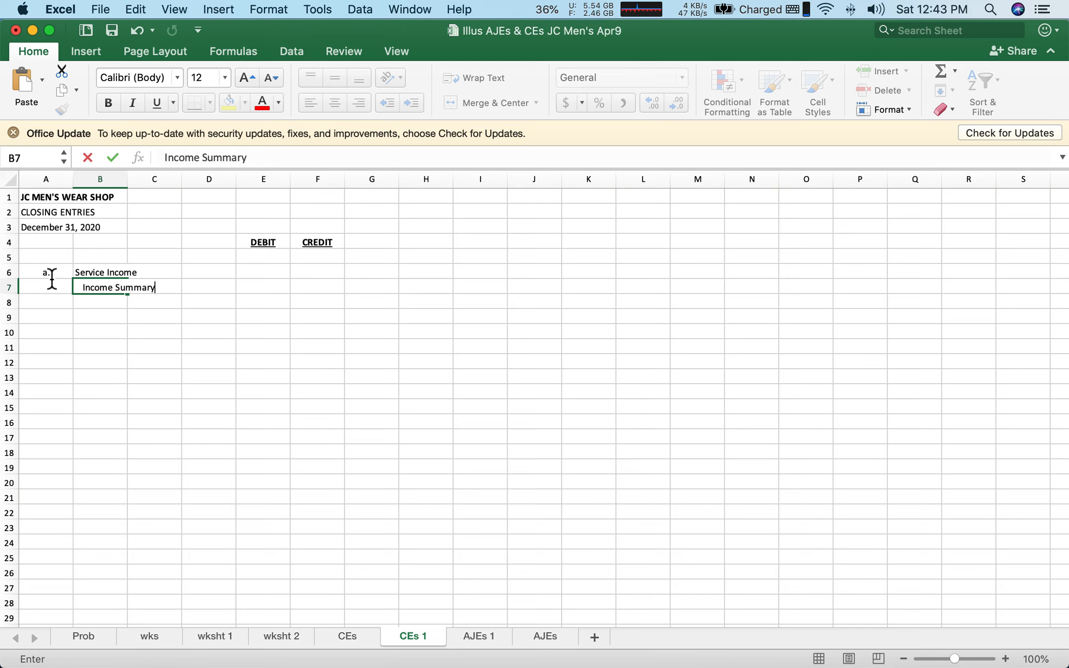
pyautogui.press('Return')
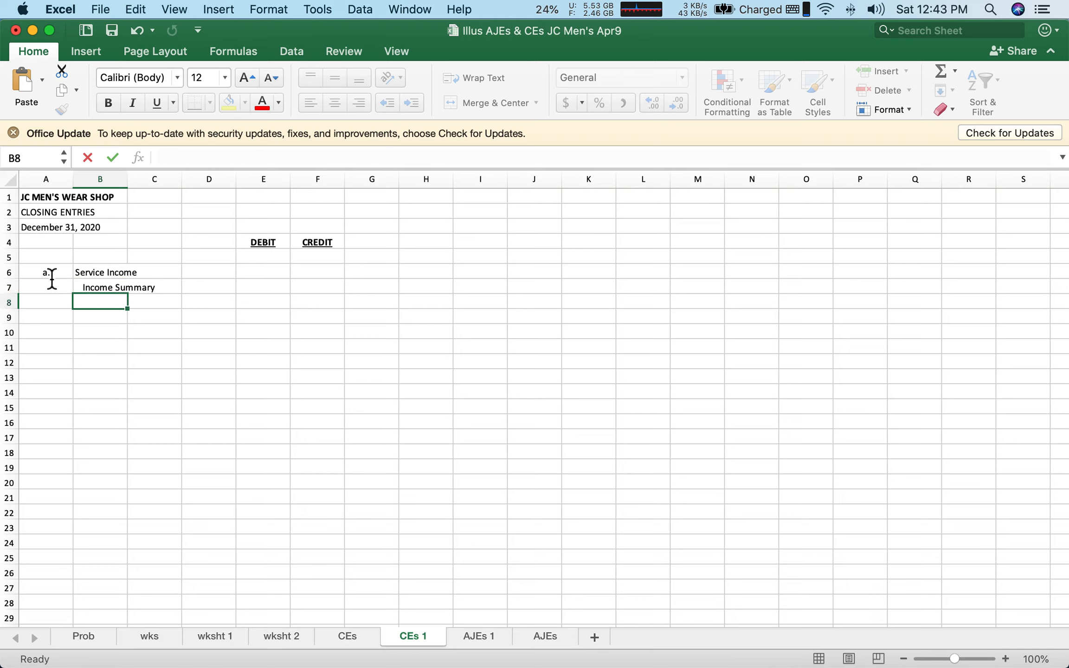
pyautogui.write('To close')
pyautogui.write('Income ')
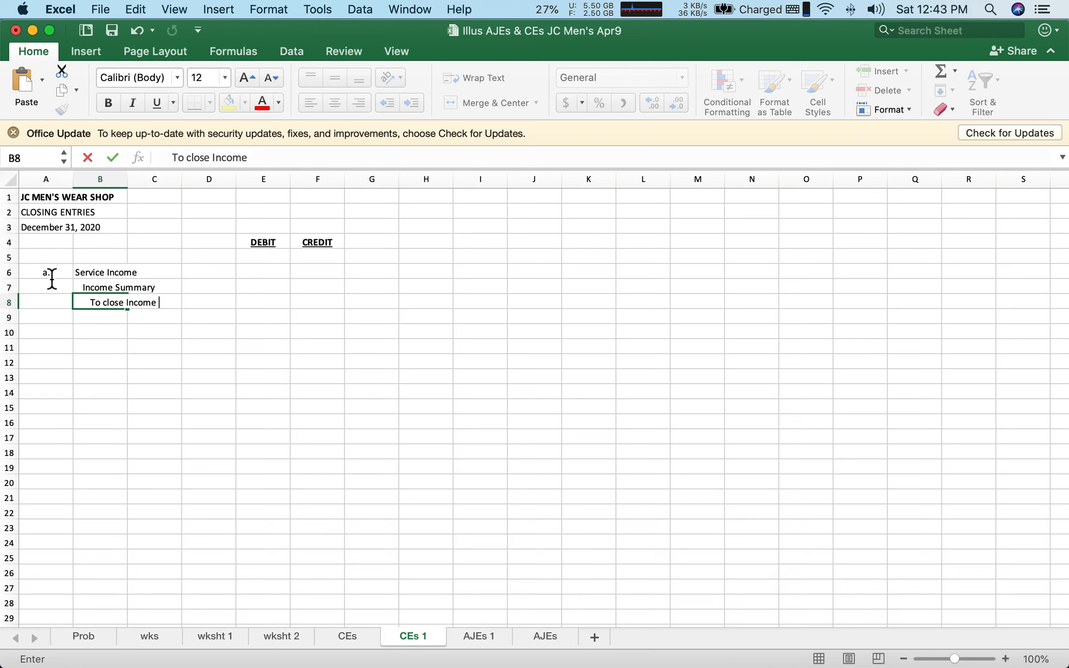
pyautogui.write('account balances')
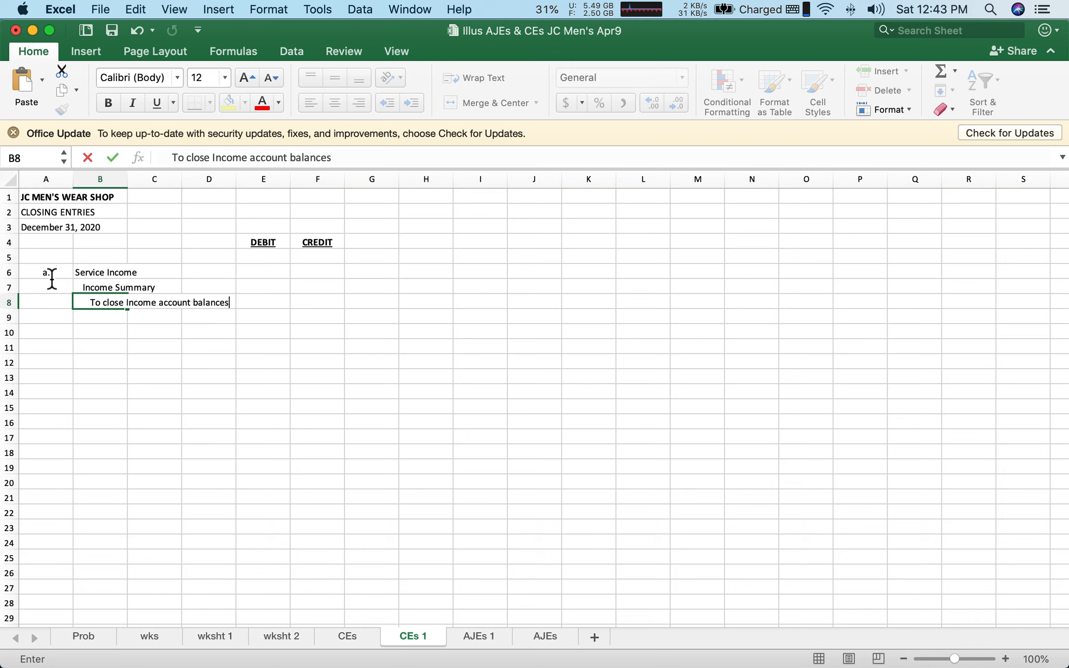
pyautogui.press('Return')
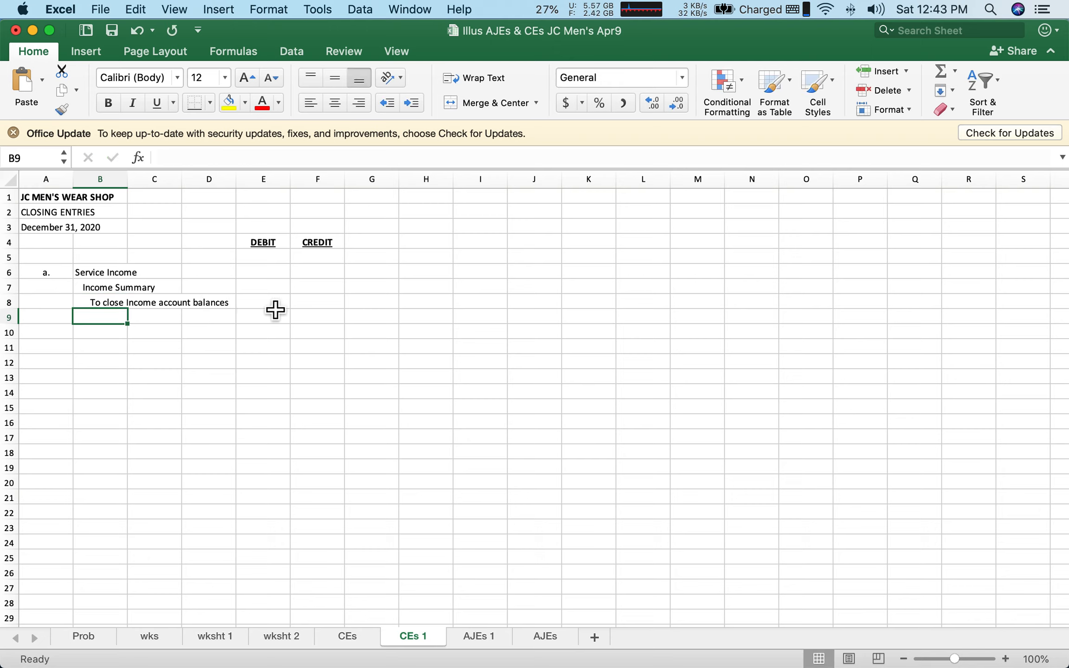
# - Enter 3745 as the debit amount for Service Income in E6
pyautogui.click(273, 276)
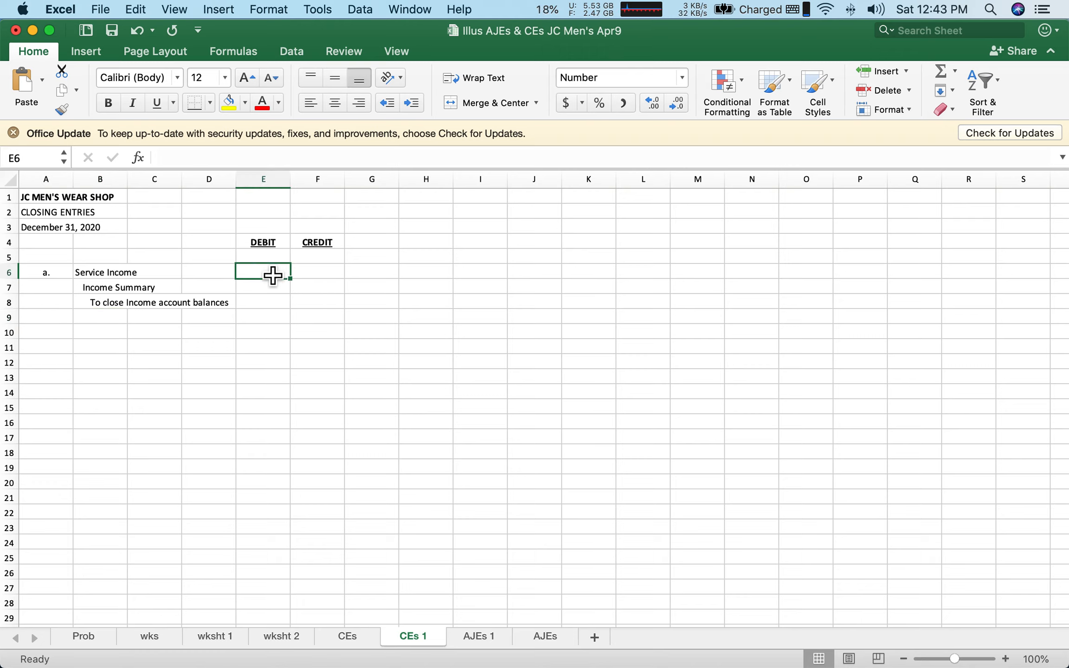
pyautogui.write('3745')
pyautogui.press('Return')
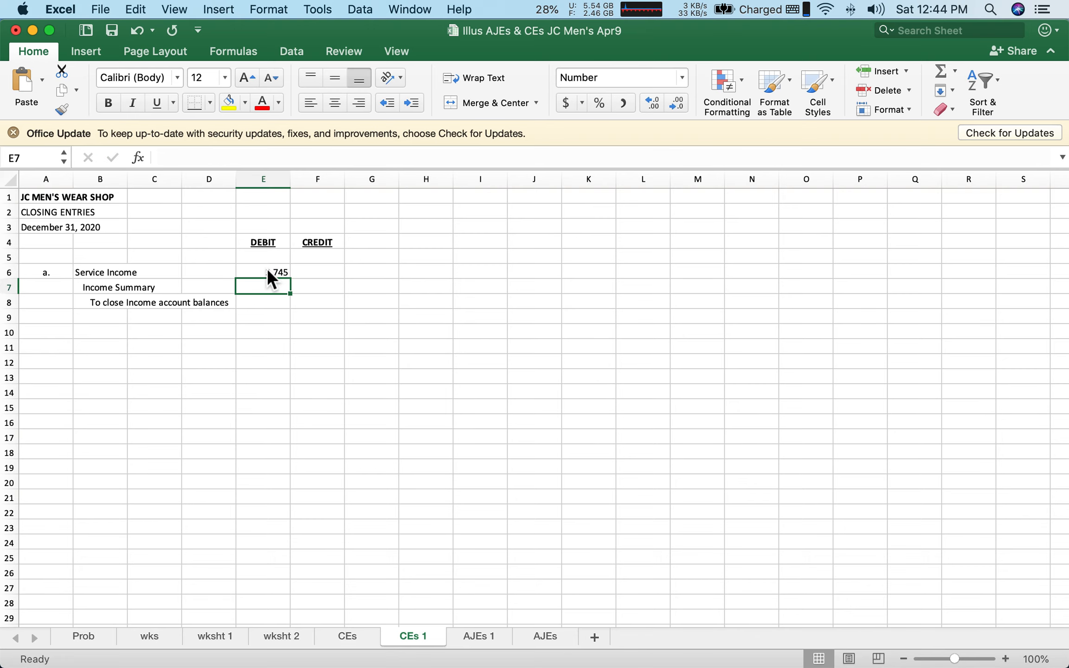
# - Enter the formula +E6 in F7 as the credit amount for Income Summary
pyautogui.press('Right')
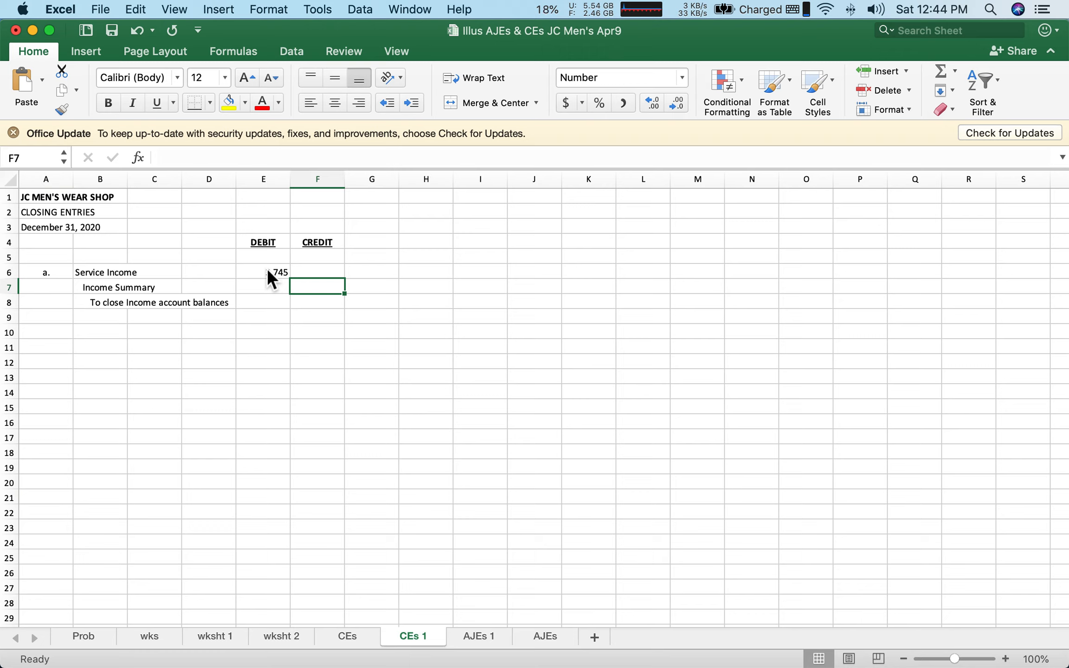
pyautogui.write('+')
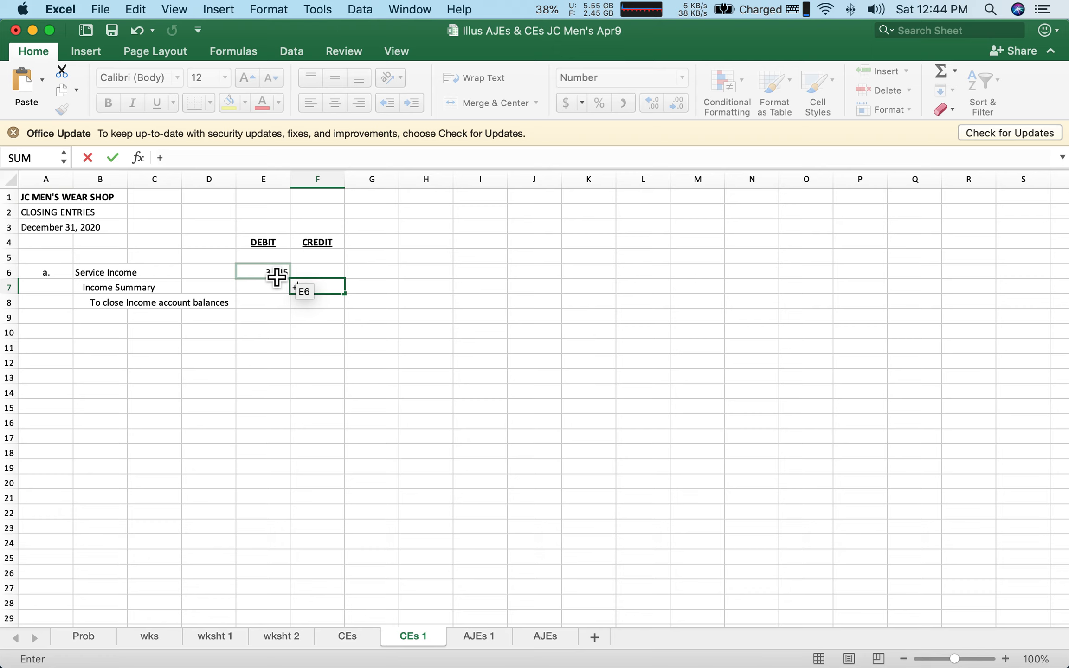
pyautogui.click(276, 278)
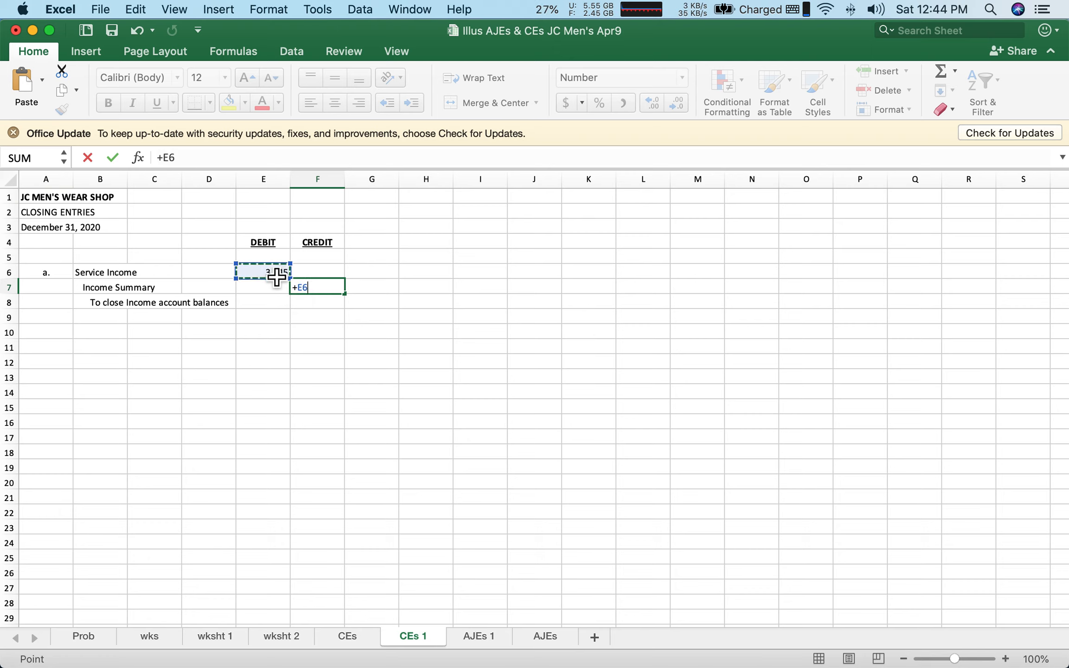
pyautogui.press('Return')
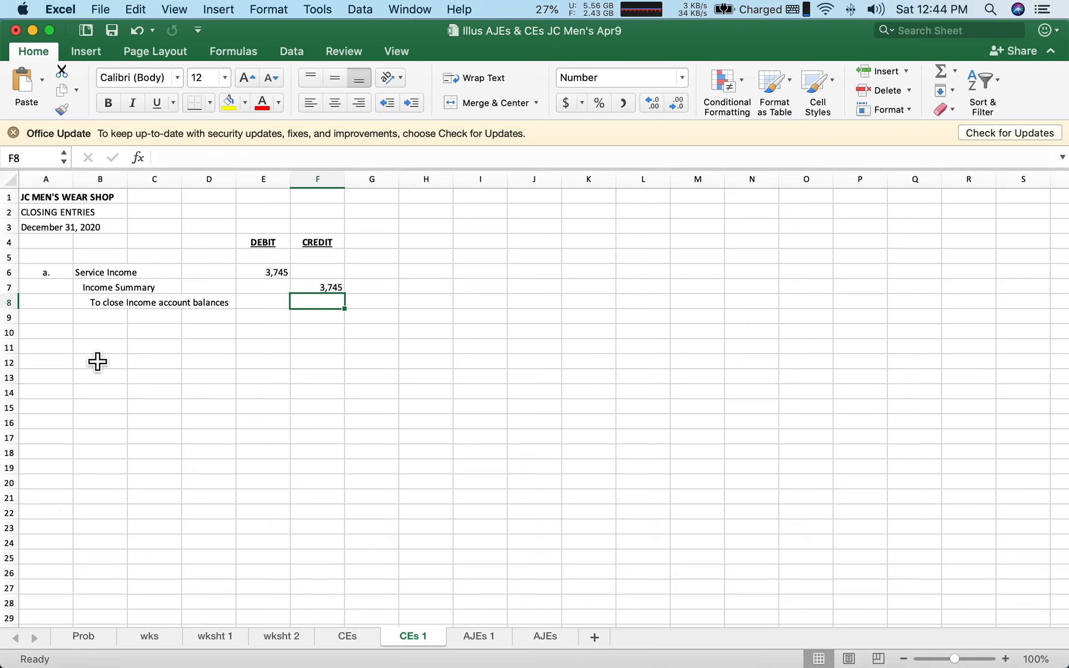
# - Label the second closing entry "b." in A10 and enter the account Income Summary in B10
pyautogui.click(63, 342)
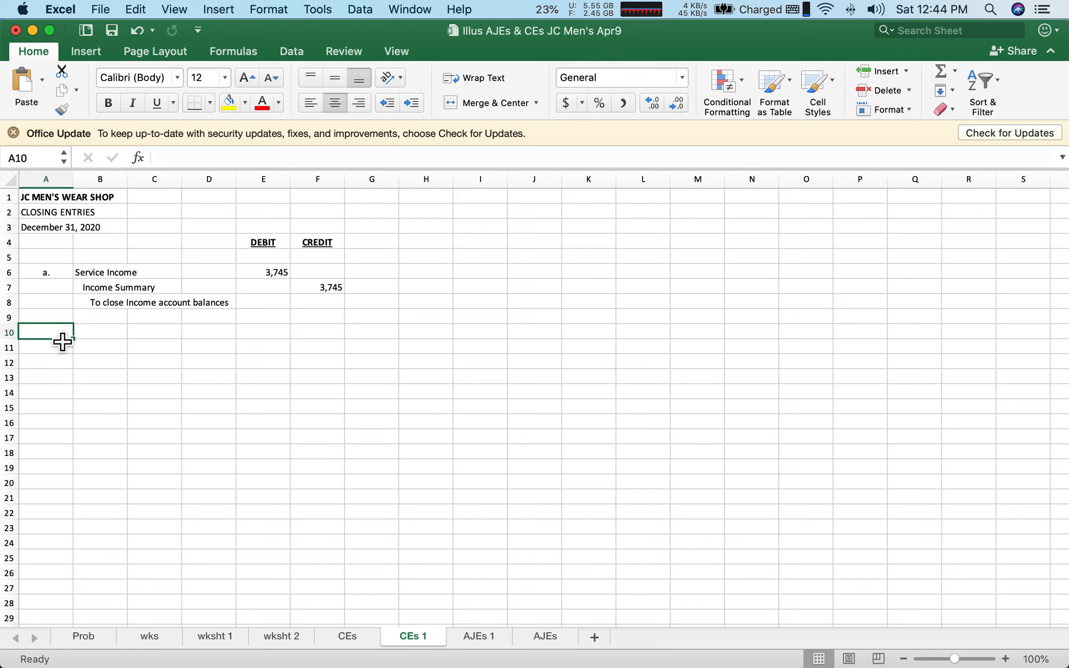
pyautogui.write('b.')
pyautogui.press('Tab')
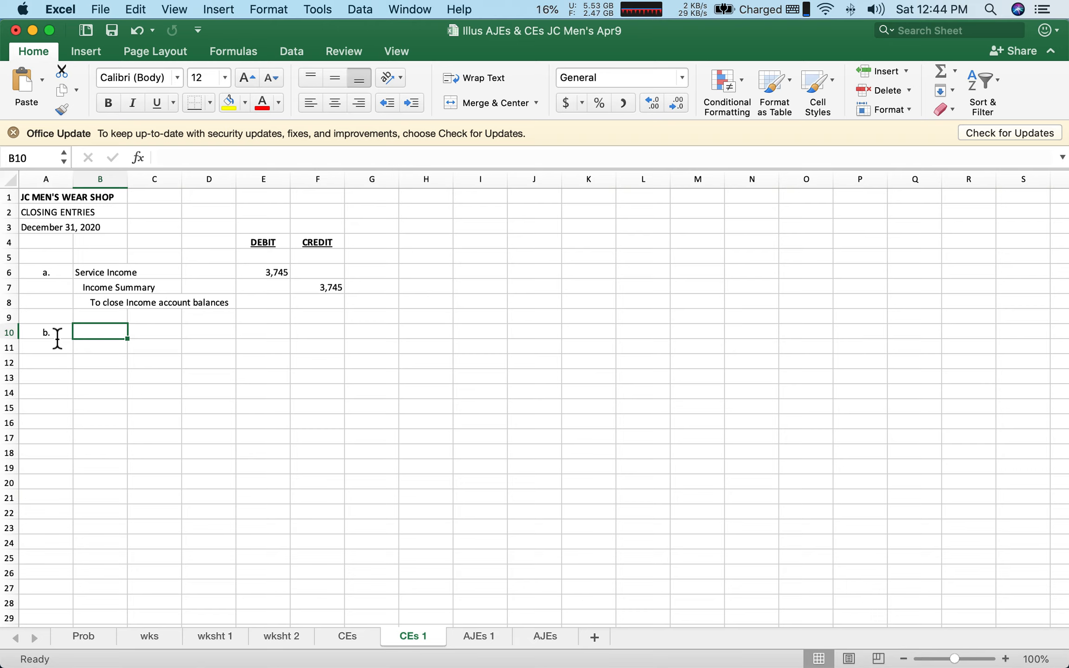
pyautogui.write('Income Summary')
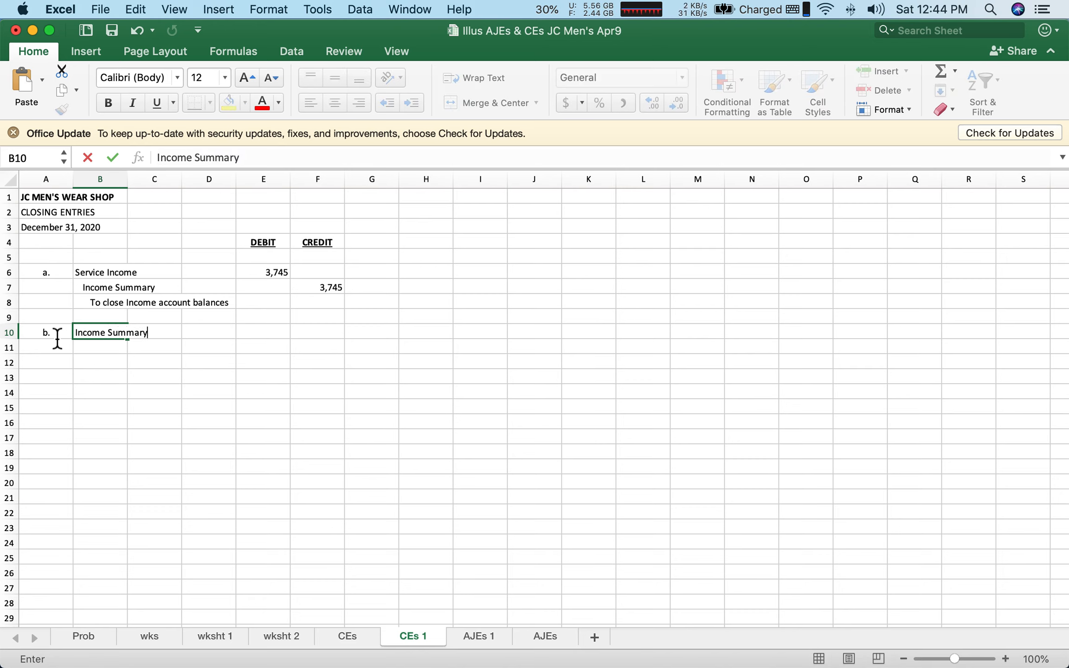
pyautogui.press('Return')
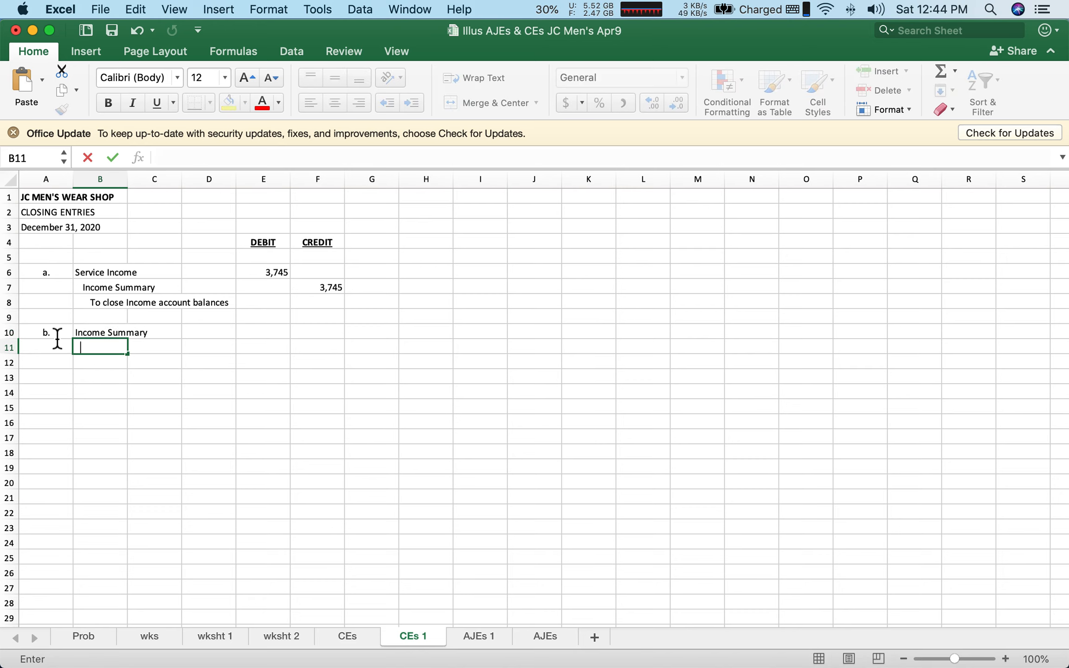
# - List the indented expense accounts Salaries, Utilities Exp and Insurance Exp in B11 to B13
pyautogui.write('Salaries')
pyautogui.press('Return')
pyautogui.write('Utilitie')
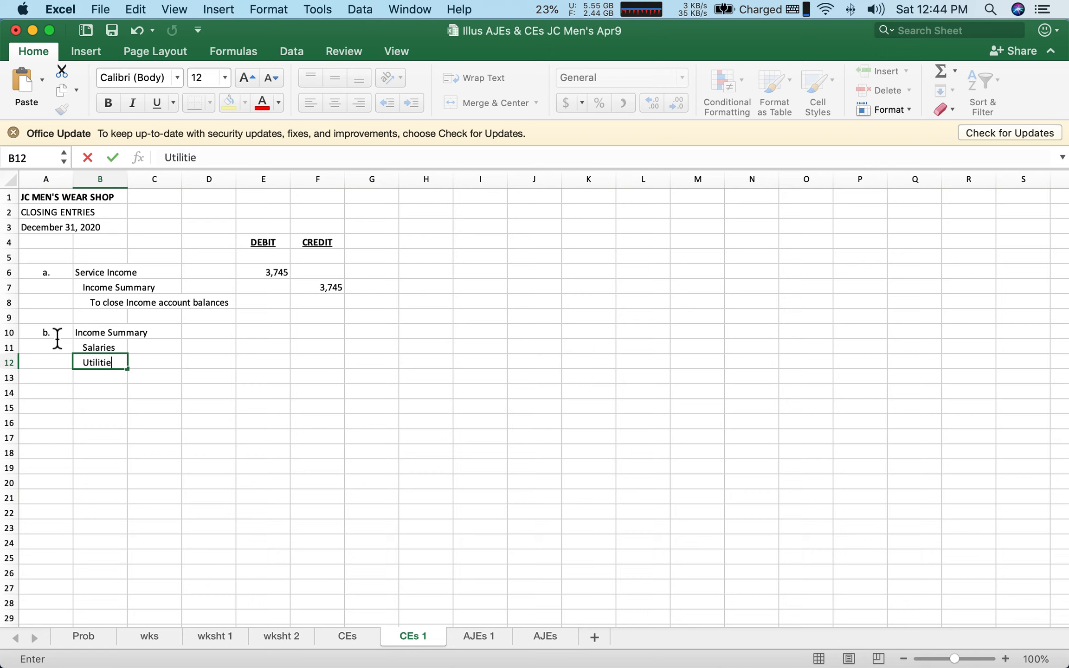
pyautogui.write('s Exp')
pyautogui.press('Return')
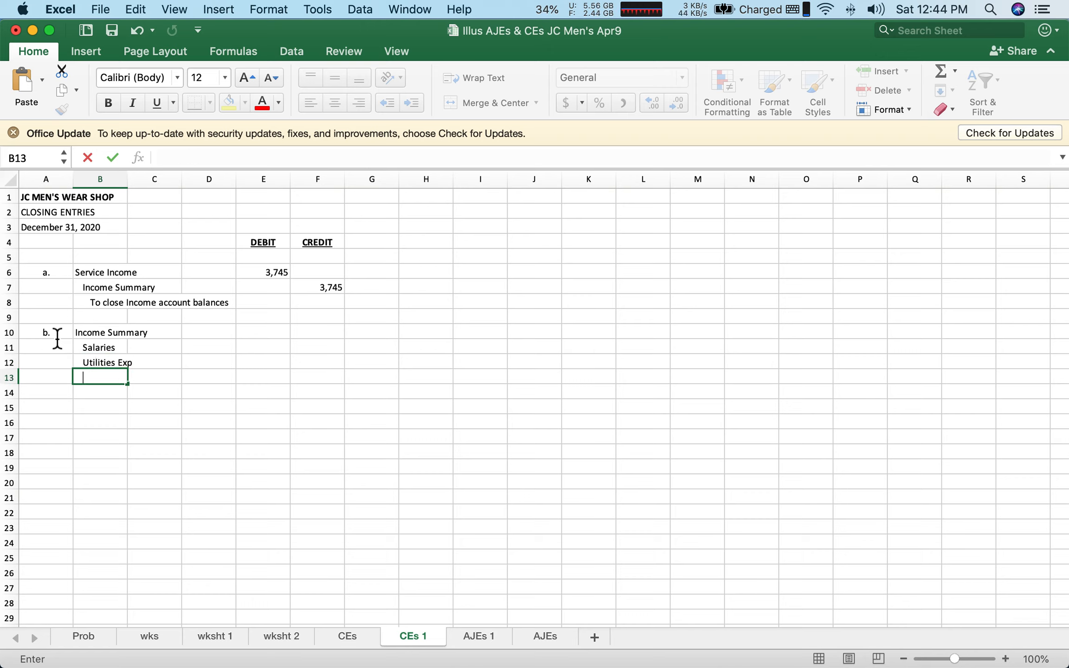
pyautogui.write('Insurance Exp')
pyautogui.press('Return')
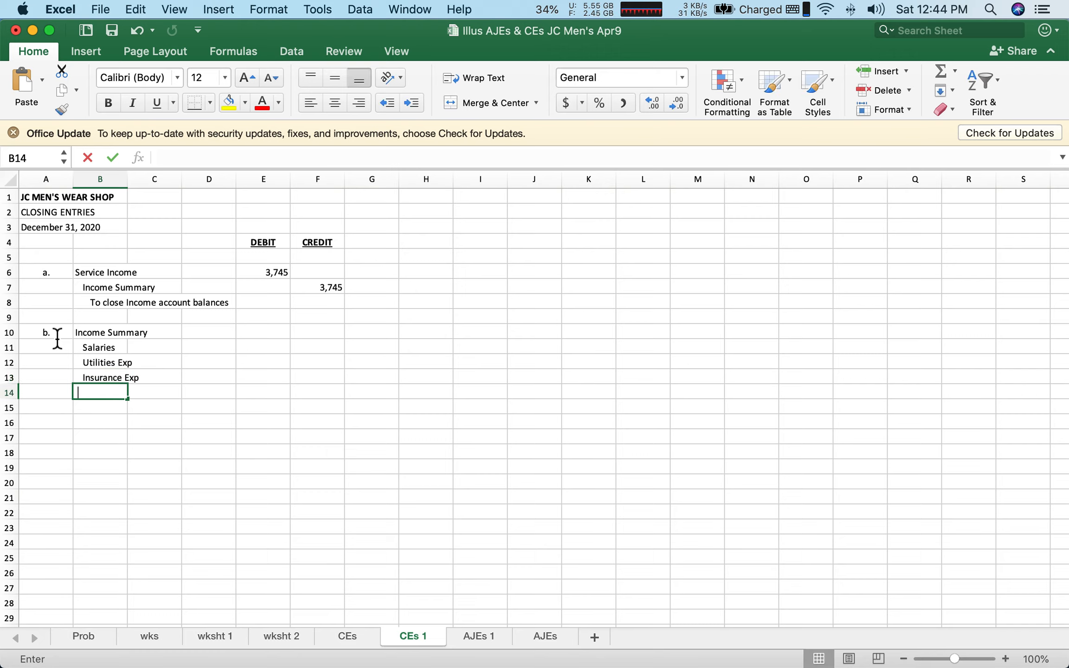
# - Add the indented accounts Tel & Comm Exp in B14 and Sewing supplies used in B15
pyautogui.write('T')
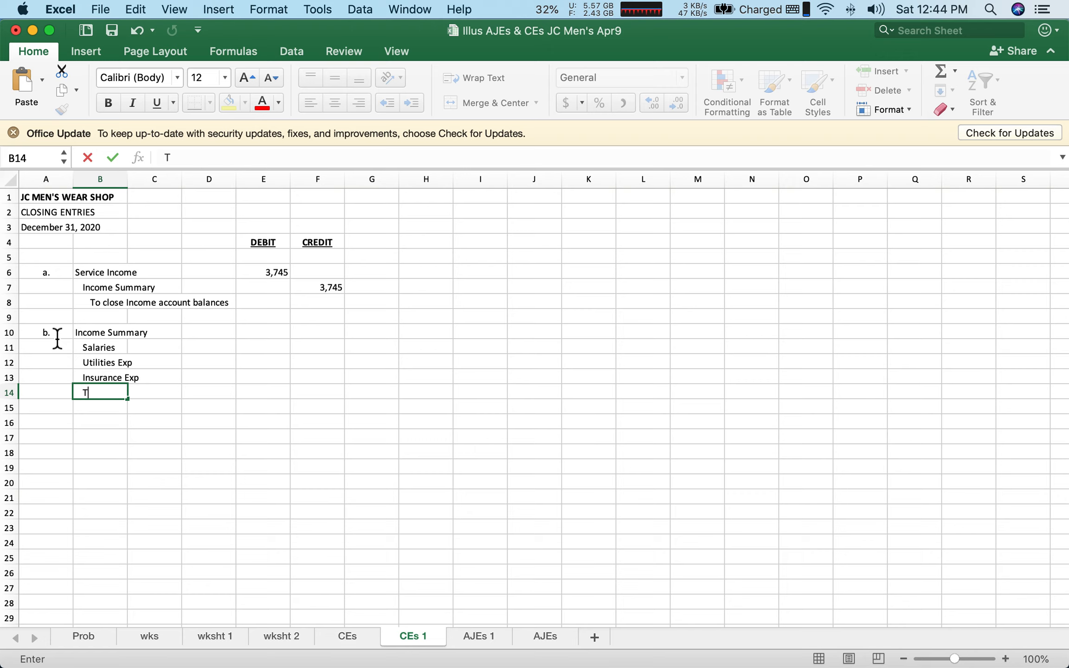
pyautogui.write('el & Comm Ex')
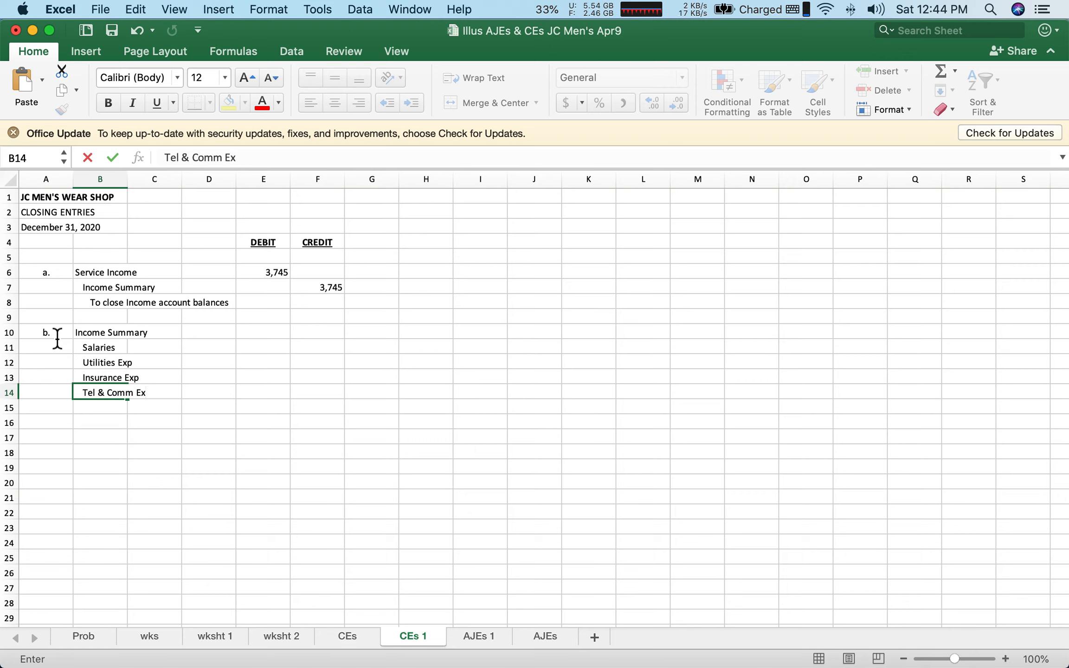
pyautogui.write('p')
pyautogui.press('Return')
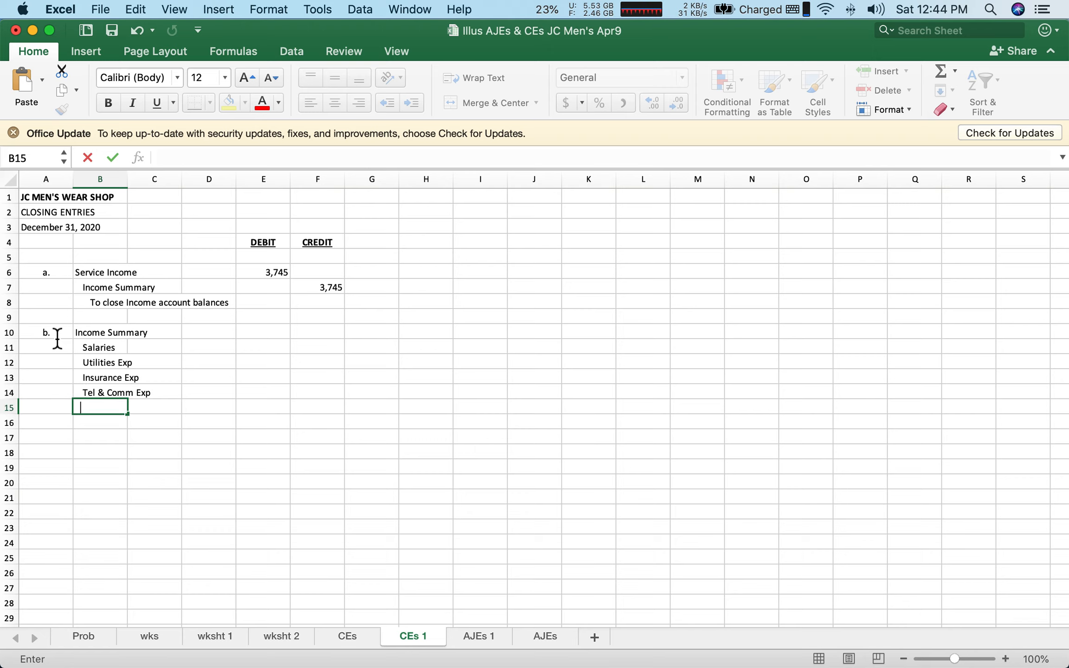
pyautogui.write('Sewing supplie')
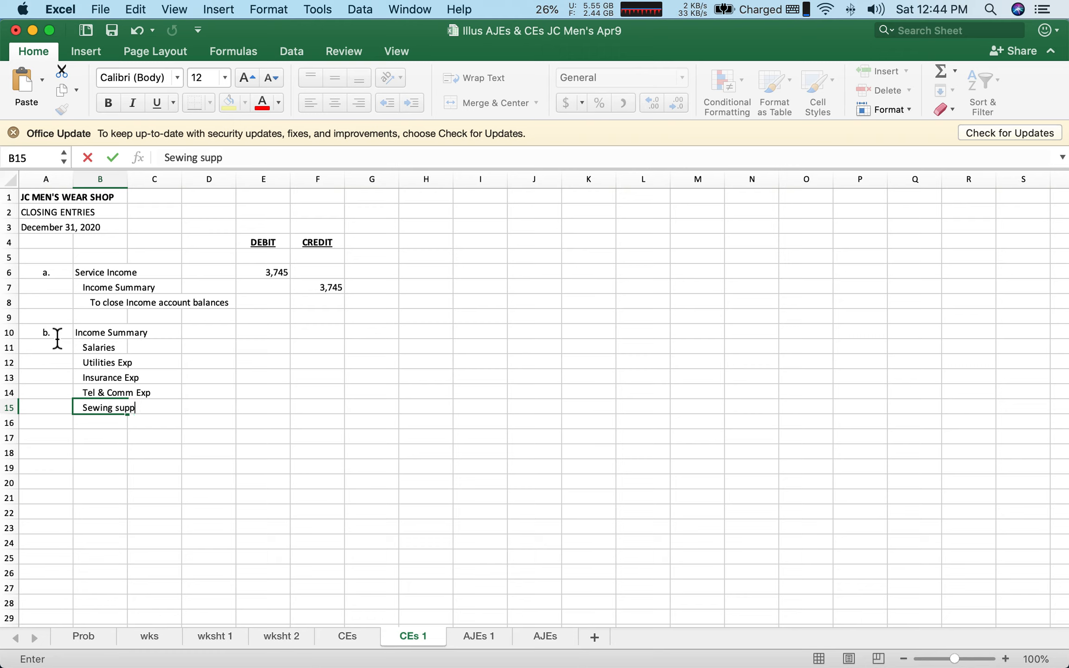
pyautogui.write('used')
pyautogui.press('Return')
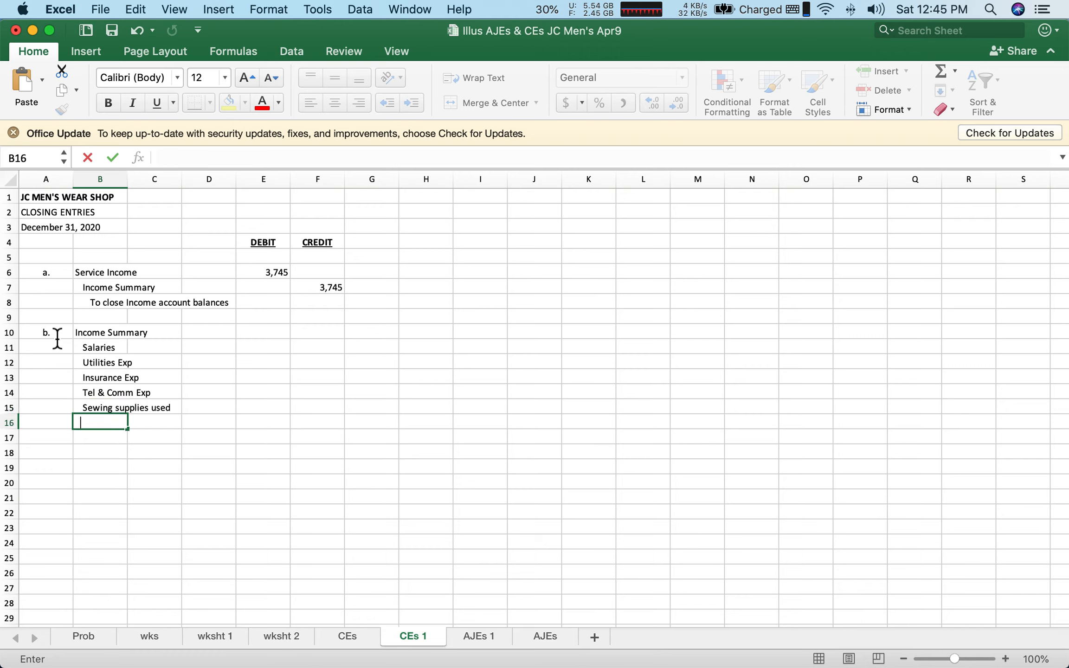
# - Add the indented accounts Clothing mat used, Rent exp and Interest exp in B16 to B18
pyautogui.write('Clothing mat used')
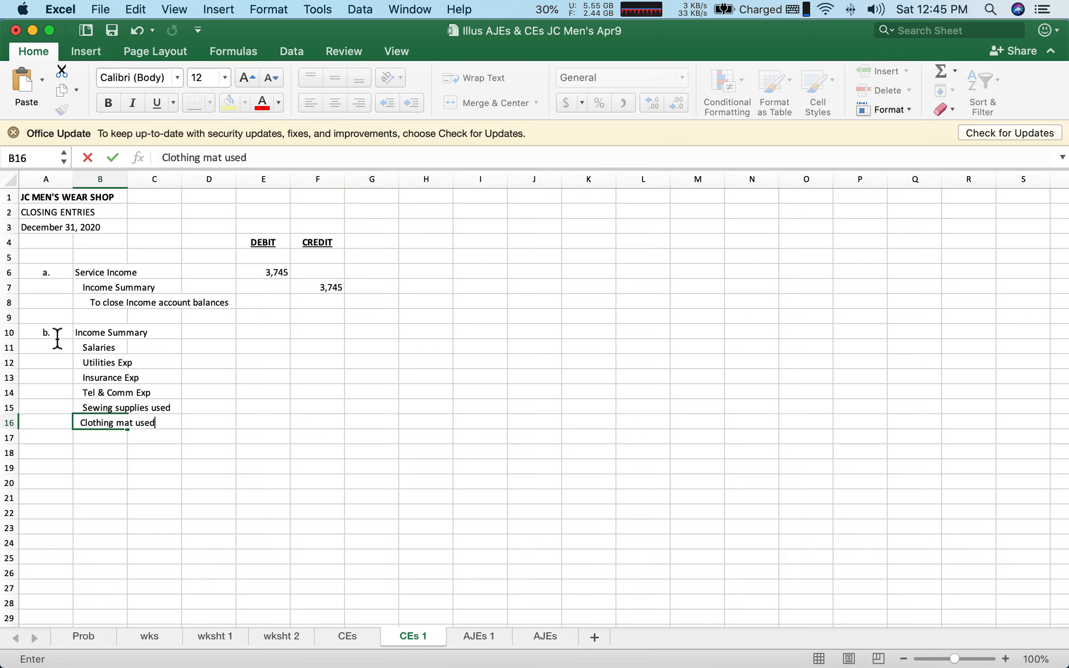
pyautogui.press('Return')
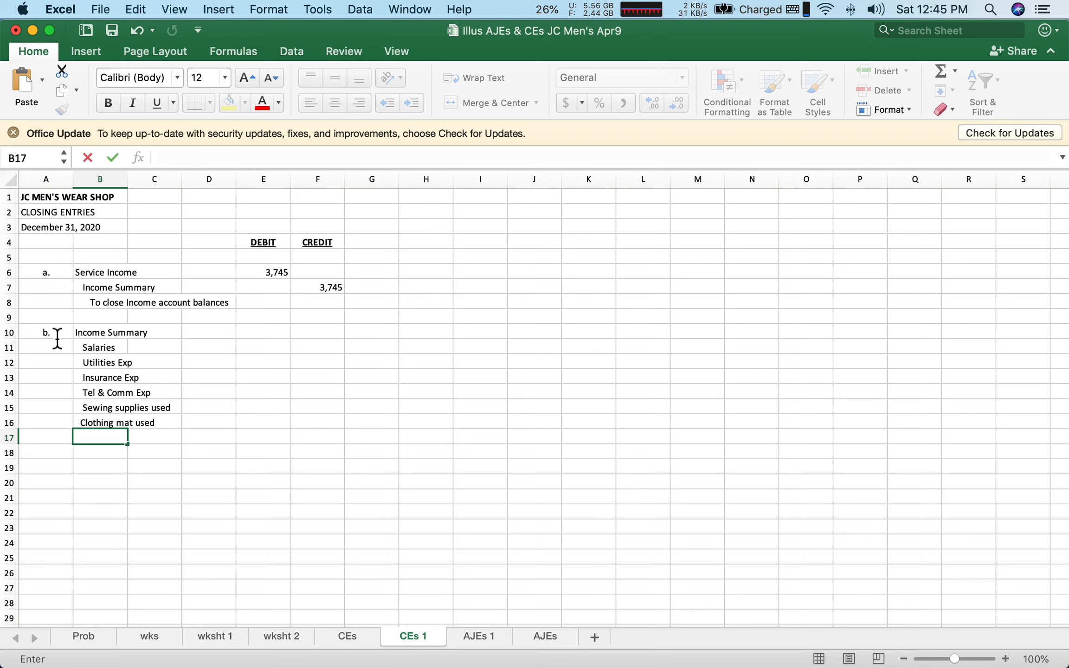
pyautogui.write('Rent exp')
pyautogui.press('Return')
pyautogui.write('I')
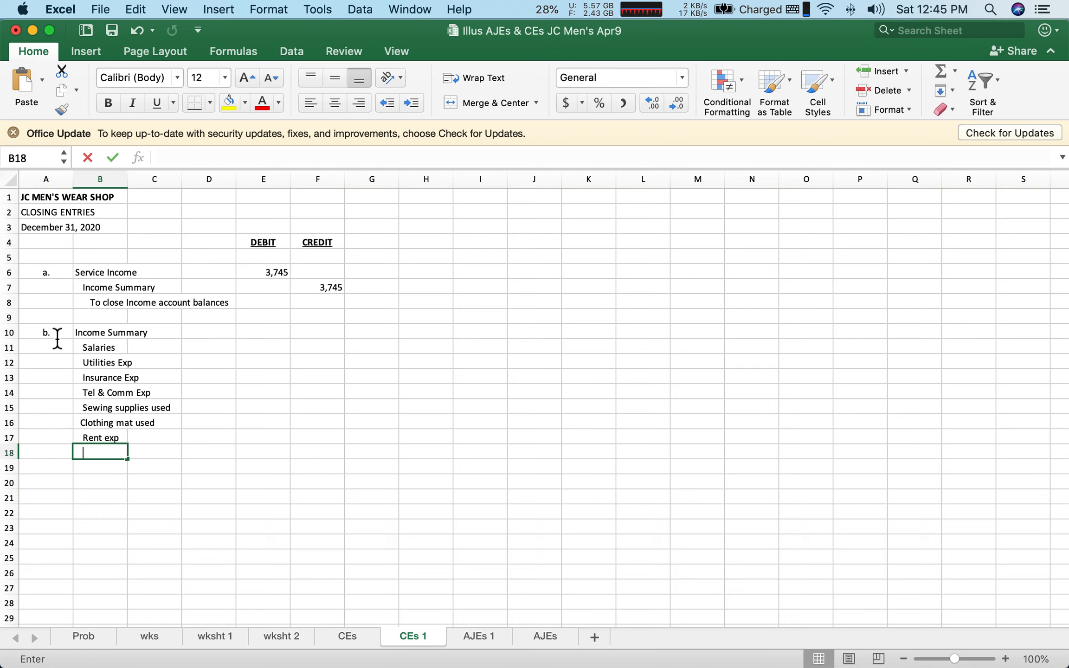
pyautogui.write('nterest ')
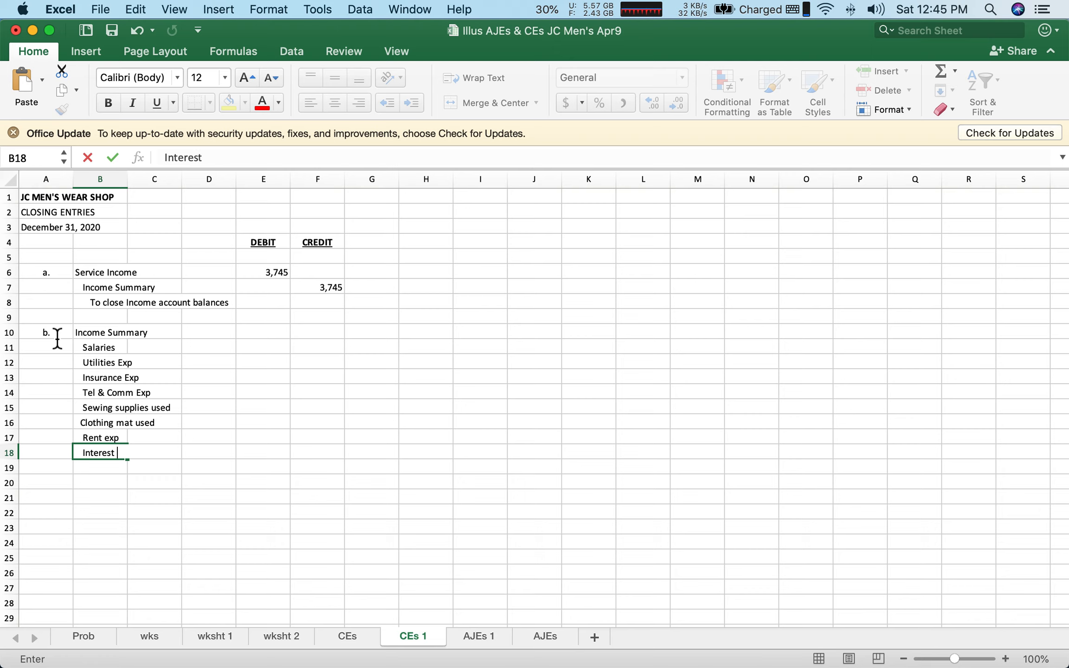
pyautogui.write('exp')
pyautogui.press('Return')
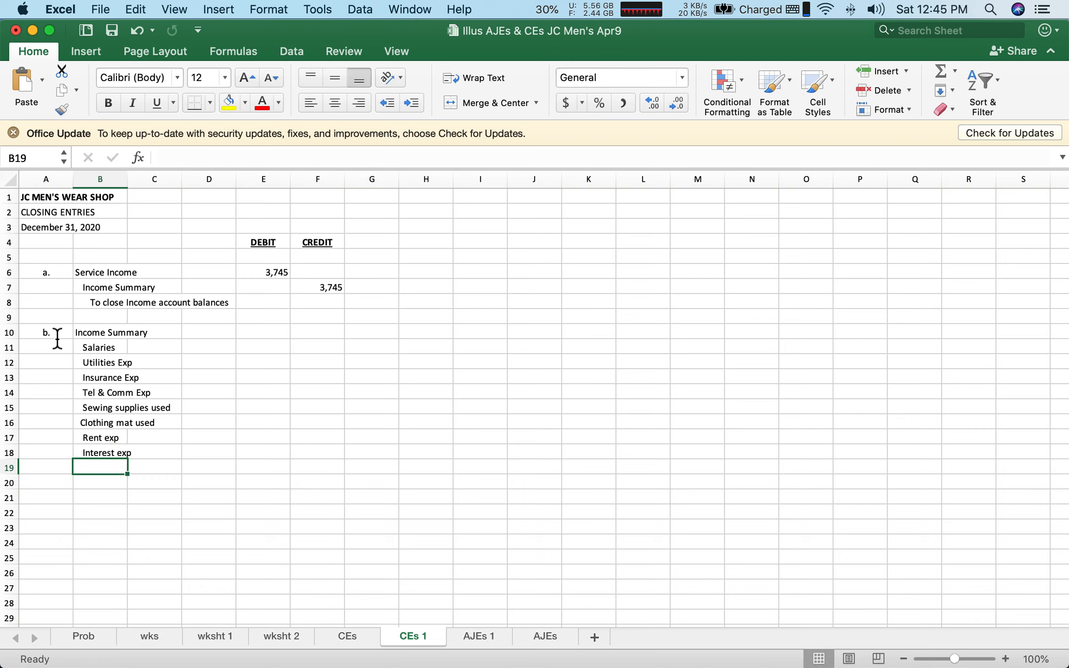
# - Add the indented accounts Depr - SE in B19 and Bad Debts in B20
pyautogui.write('De')
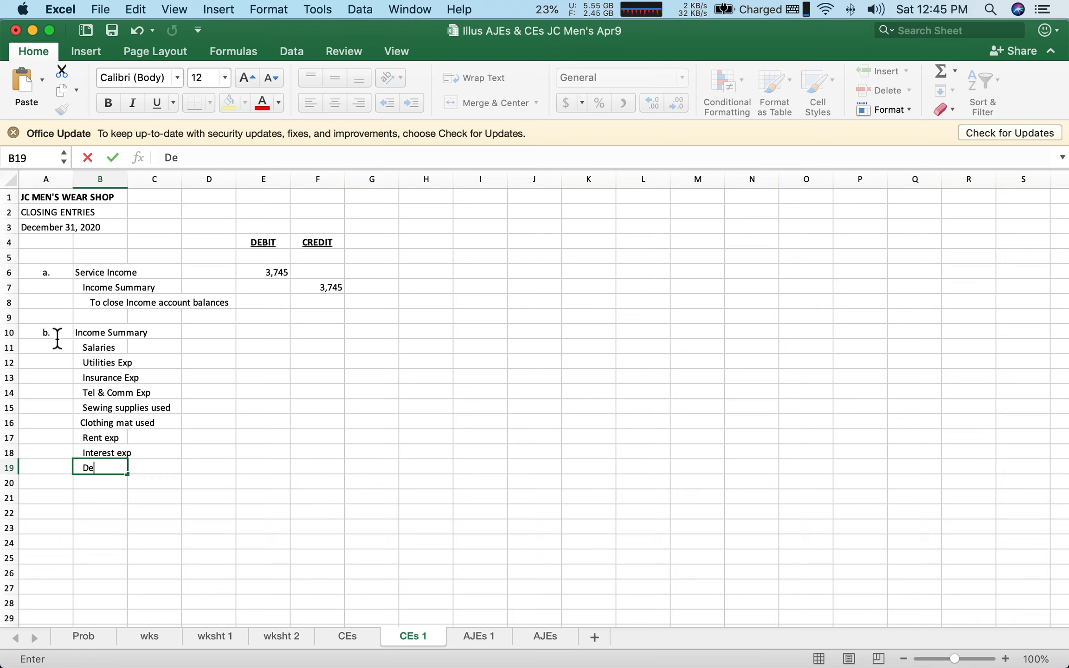
pyautogui.write('pr - SE')
pyautogui.press('Return')
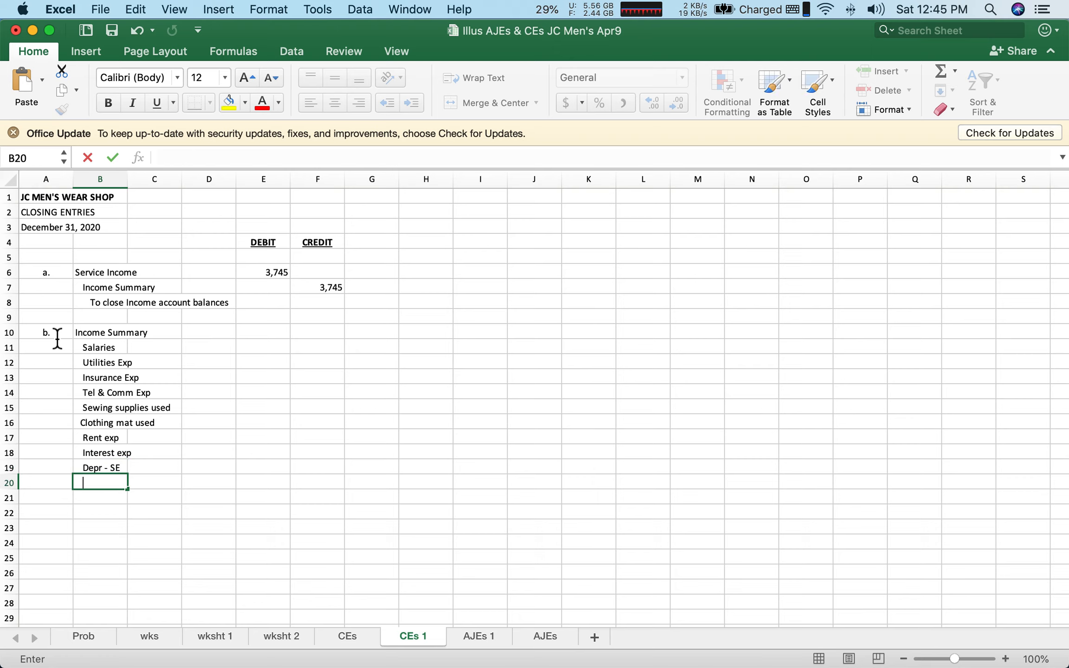
pyautogui.write('Bad ')
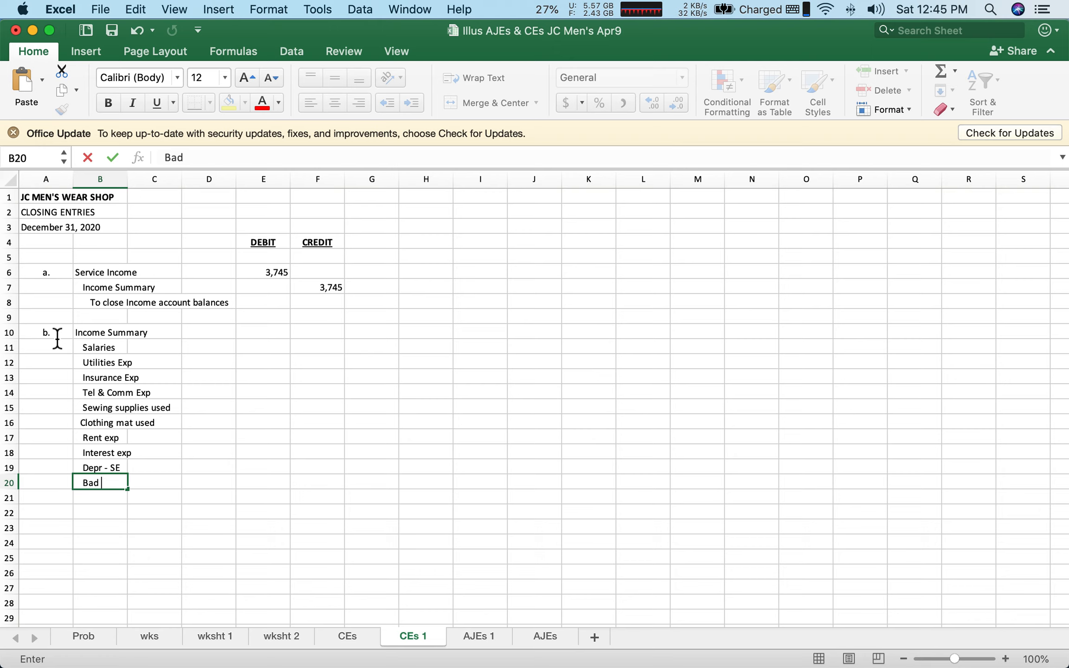
pyautogui.write('Debts')
pyautogui.press('Return')
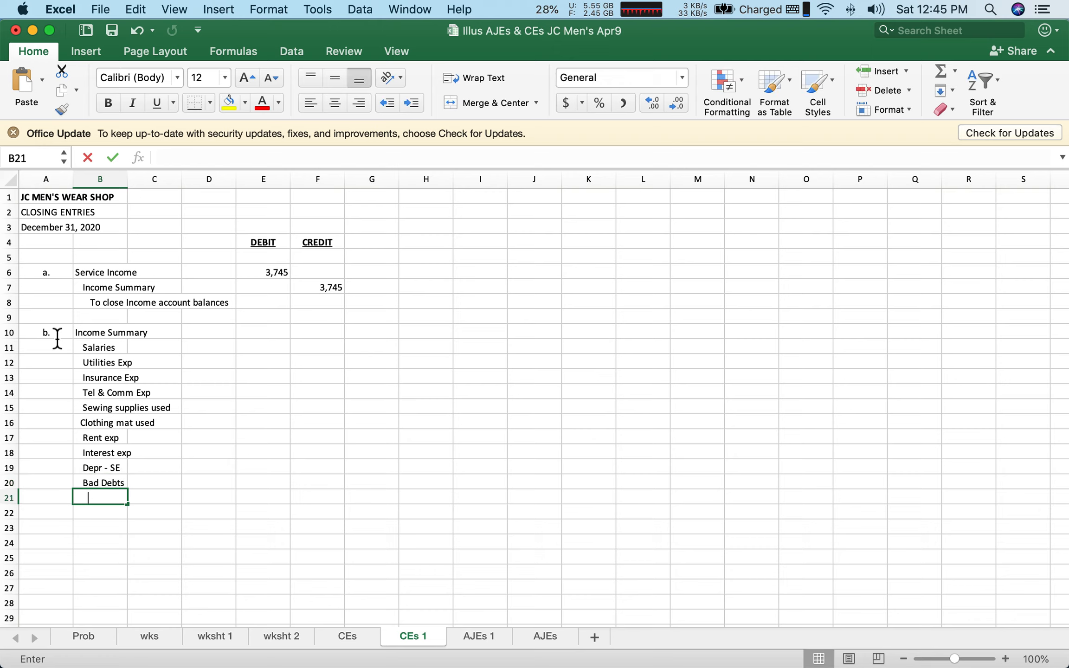
# - Enter the further indented explanation "To close Expense account balances" in B21
pyautogui.write('To close e')
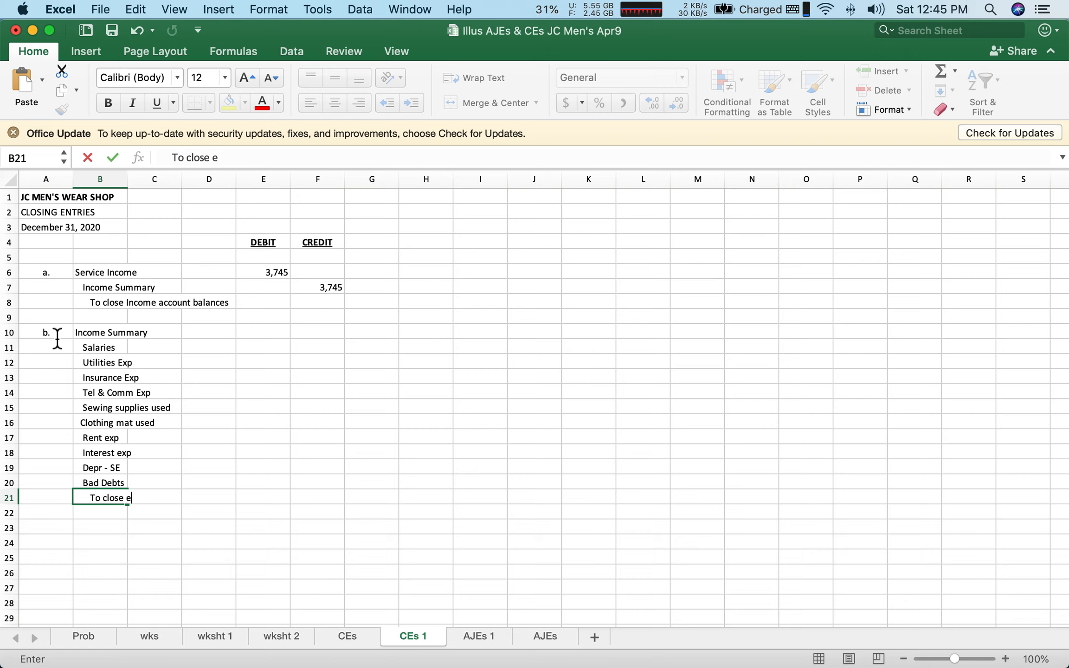
pyautogui.press('BackSpace')
pyautogui.write('Expense account balances')
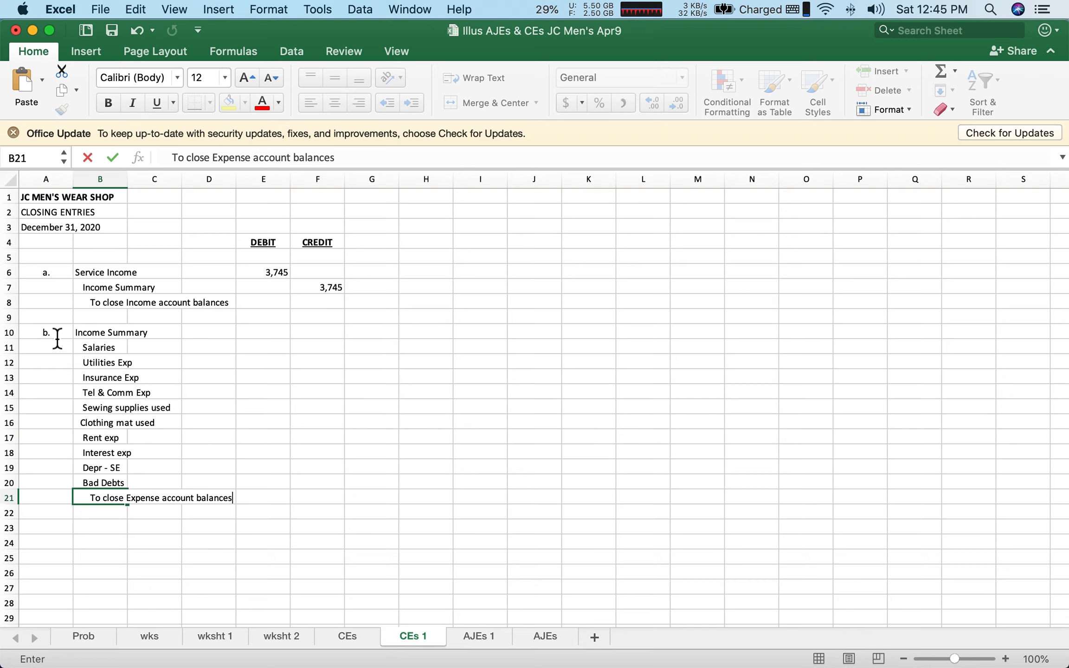
pyautogui.press('Return')
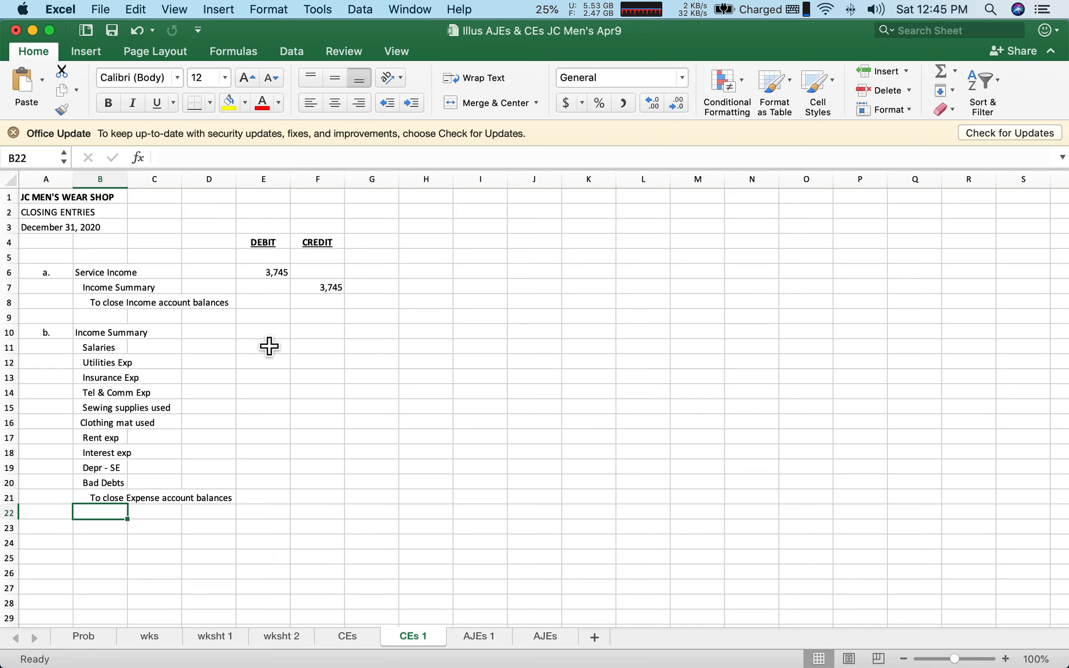
# - Enter the credit amounts 500 for Salaries, 150 for Utilities, 50 for Insurance and 250 for Tel & Comm in F11 to F14
pyautogui.click(322, 354)
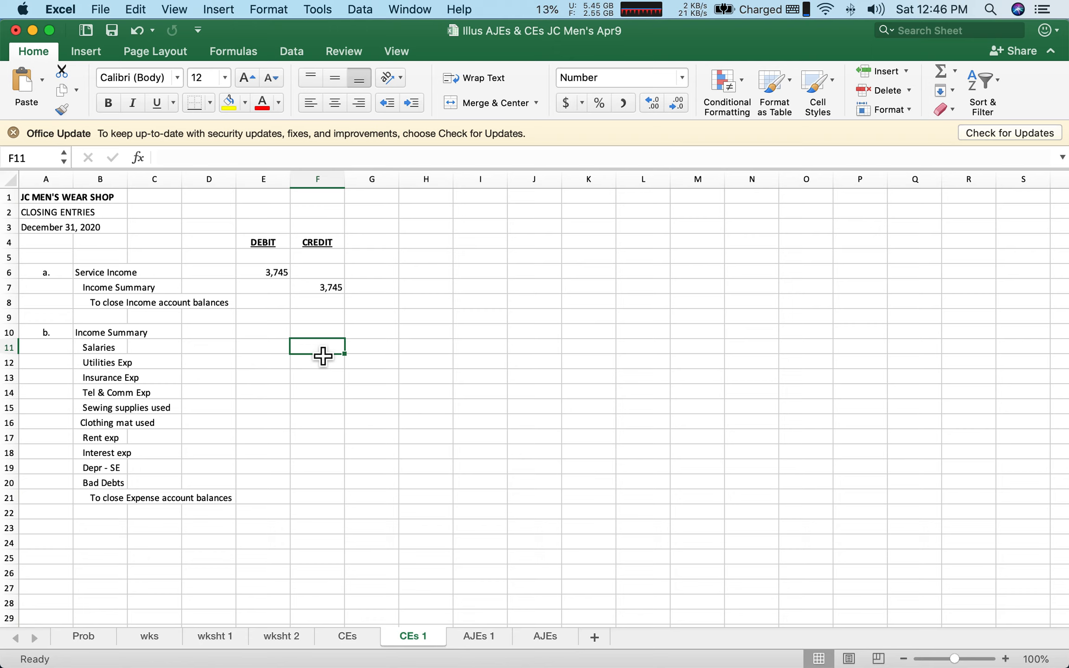
pyautogui.write('500')
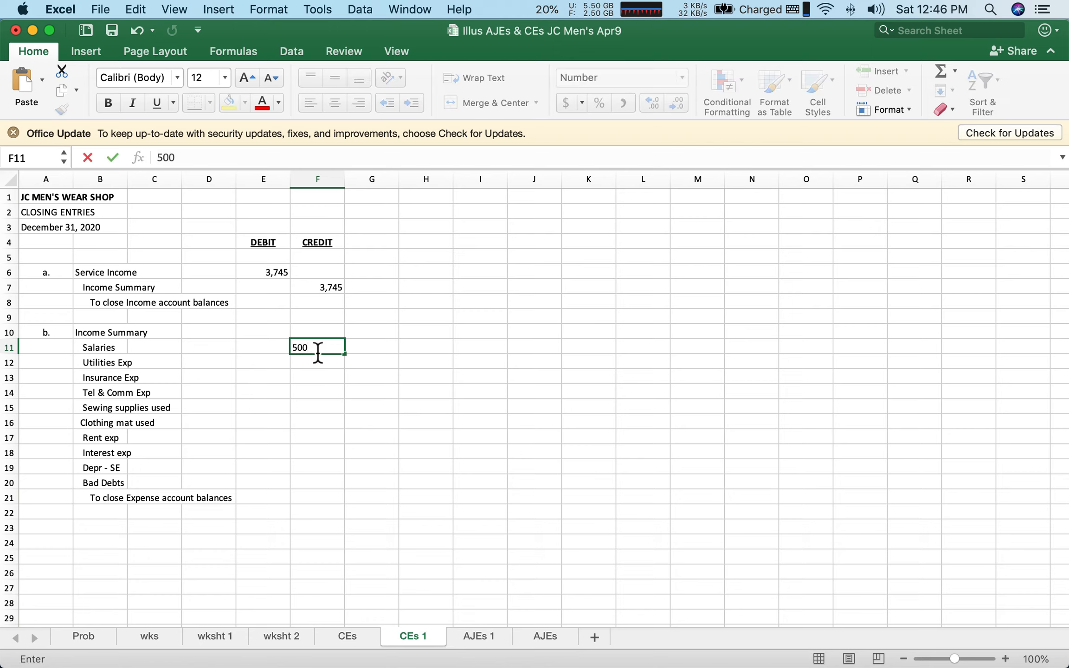
pyautogui.press('Return')
pyautogui.write('150')
pyautogui.press('Return')
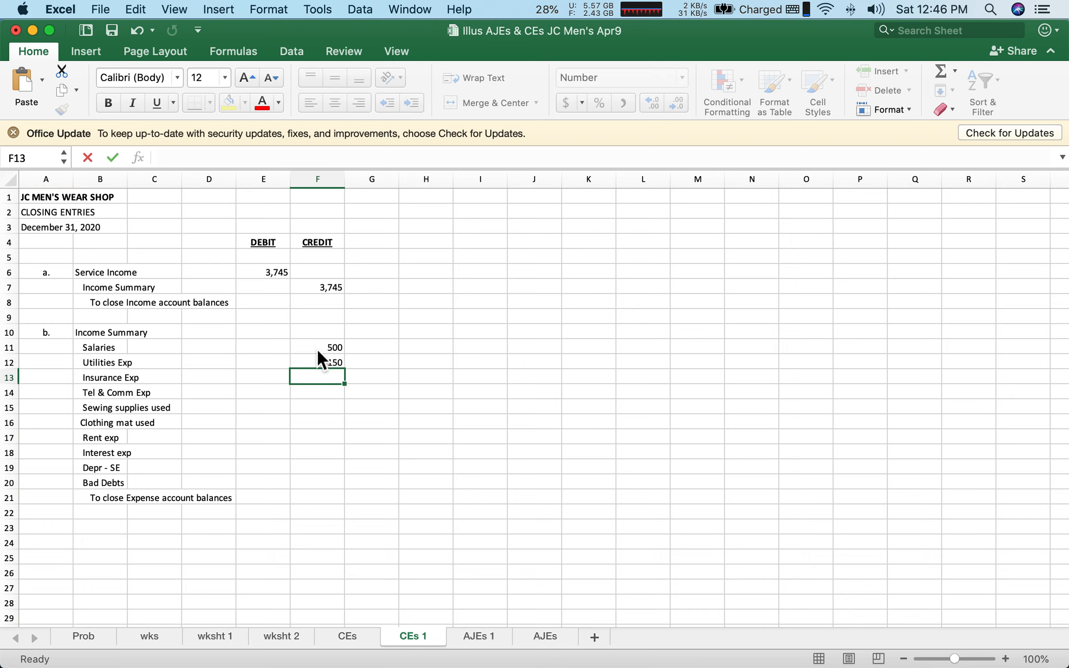
pyautogui.write('50')
pyautogui.press('Return')
pyautogui.write('250')
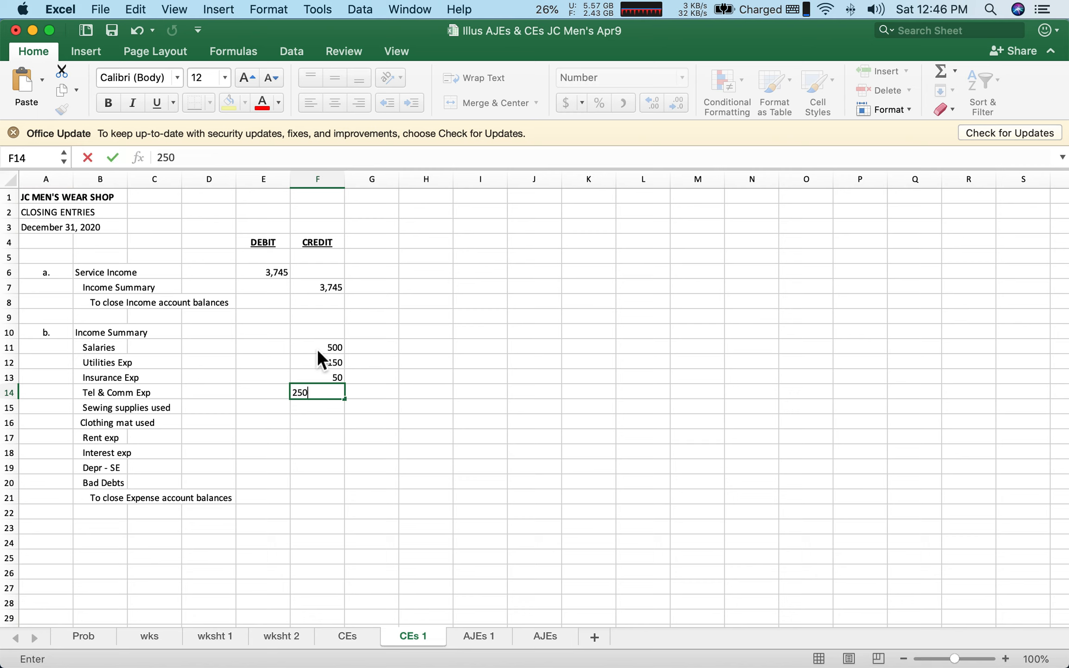
pyautogui.press('Return')
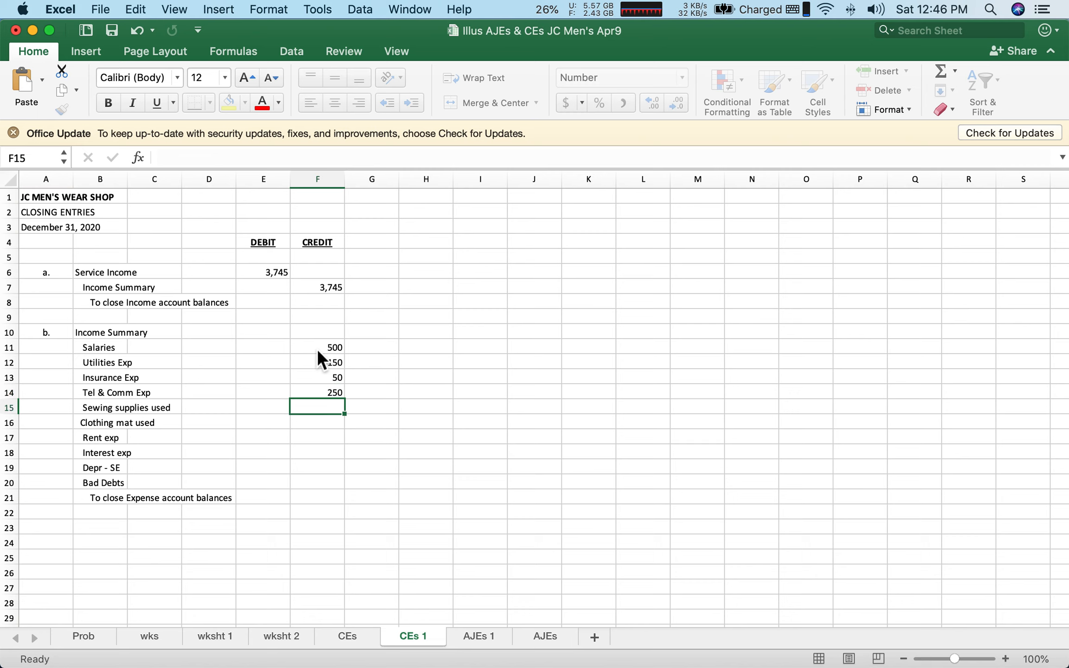
# - Enter the credit amounts 100 for Sewing supplies used, 800 for Clothing mat used and 1000 for Rent exp in F15 to F17
pyautogui.write('100')
pyautogui.press('Return')
pyautogui.write('800')
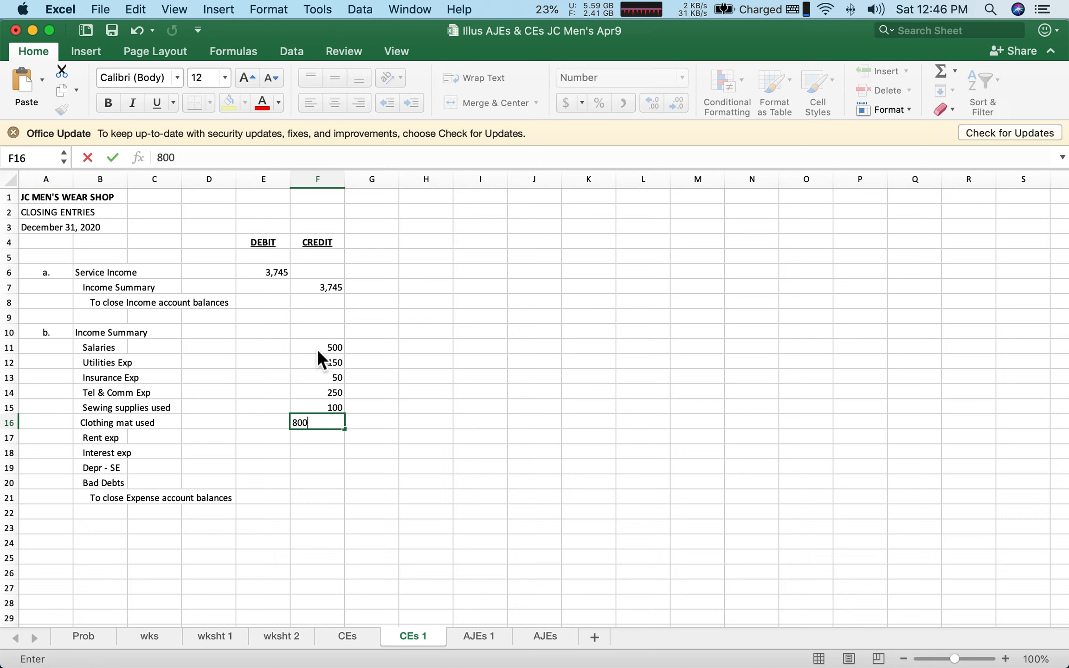
pyautogui.press('Return')
pyautogui.write('1000')
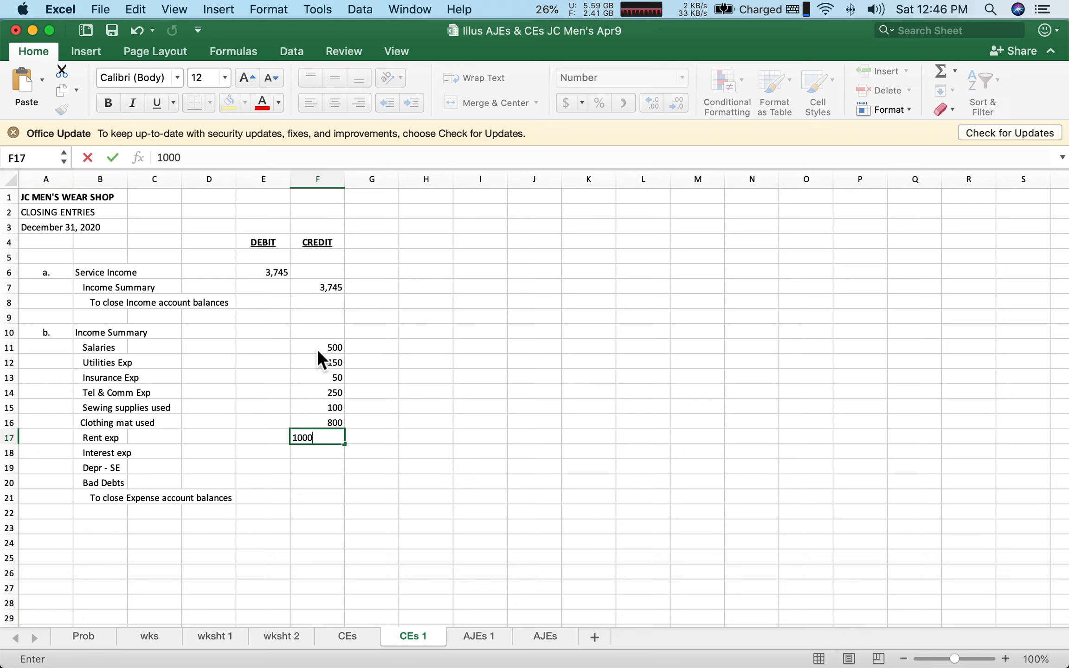
pyautogui.press('Return')
# - Enter the credit amounts 8 for Interest exp, 100 for Depr - SE and 35 for Bad Debts in F18 to F20
pyautogui.write('8')
pyautogui.press('Return')
pyautogui.write('100')
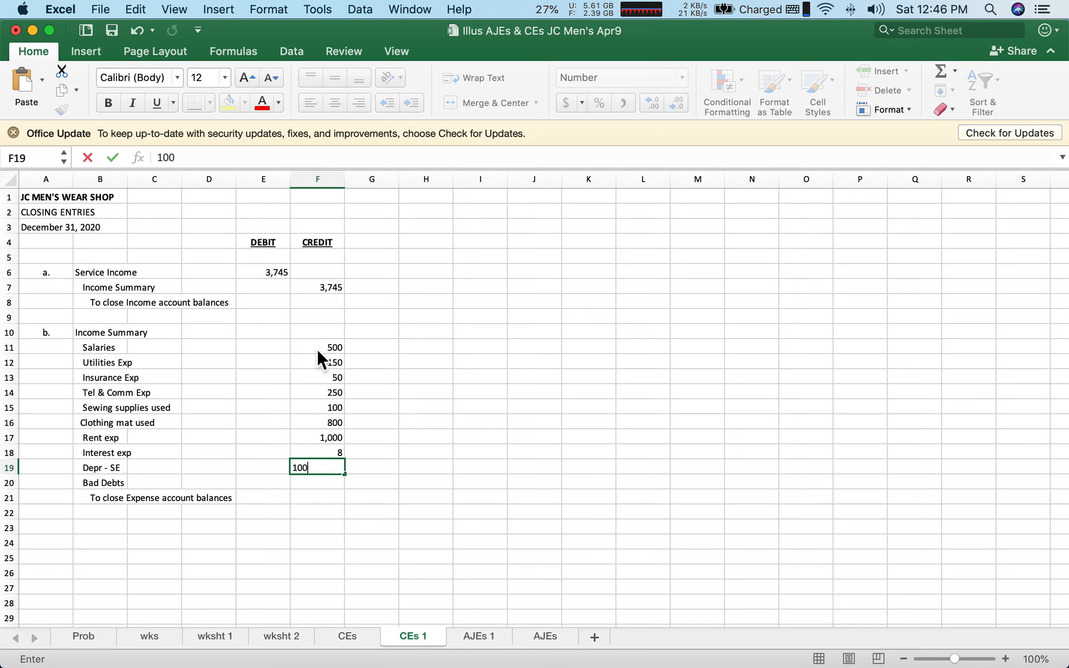
pyautogui.press('Return')
pyautogui.write('35')
pyautogui.press('Return')
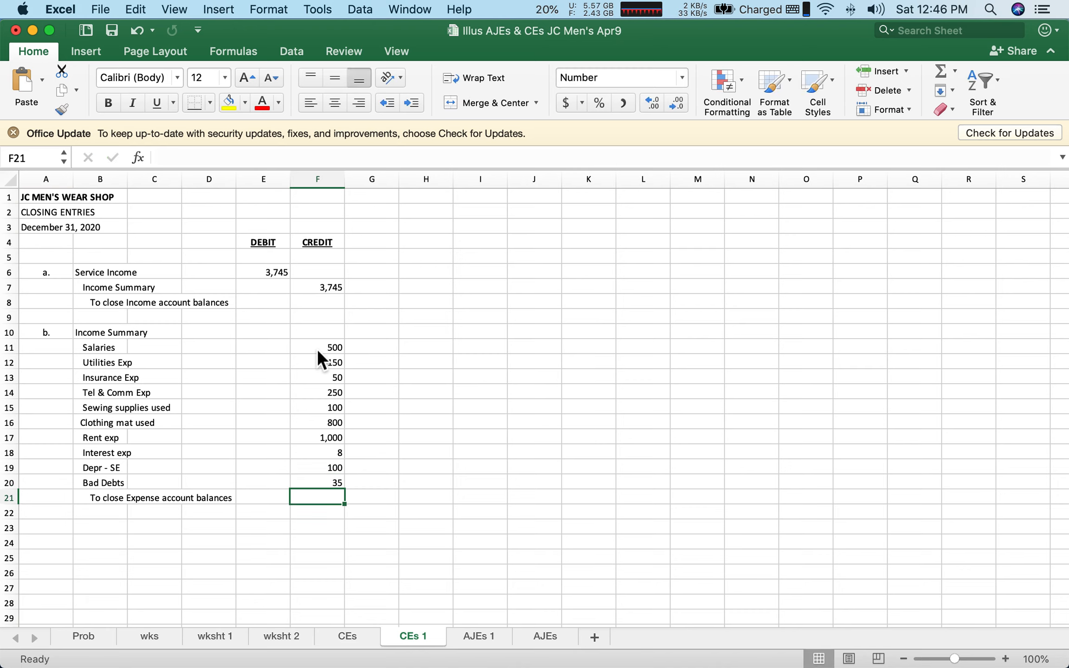
# - Enter the formula =sum(Fii:F20) in E10 as the Income Summary debit of entry b
pyautogui.click(269, 340)
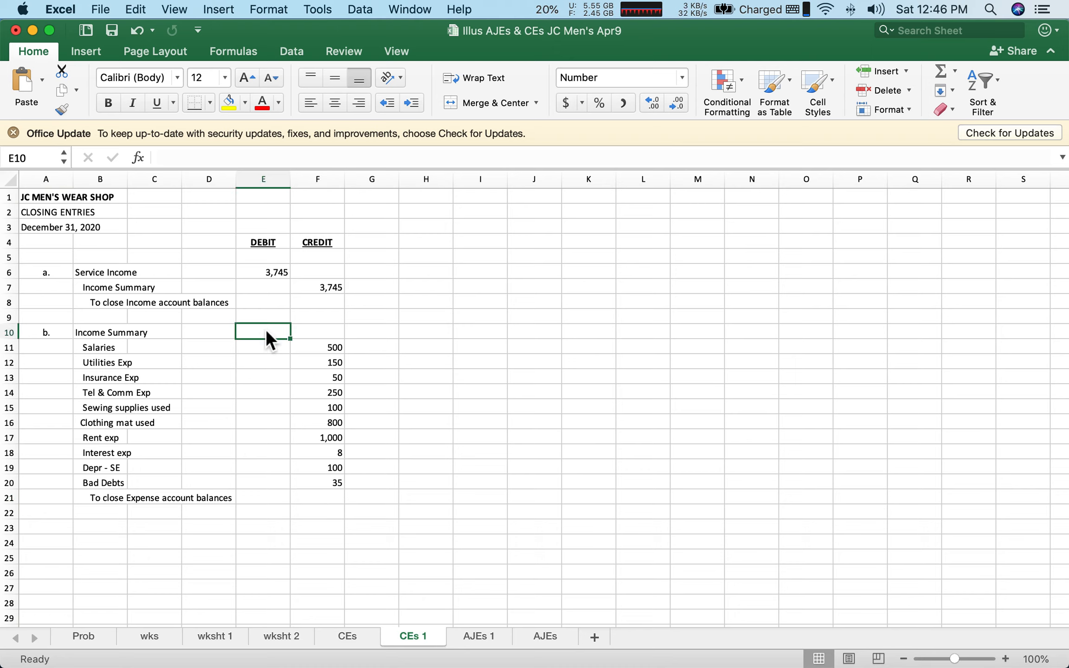
pyautogui.write('=')
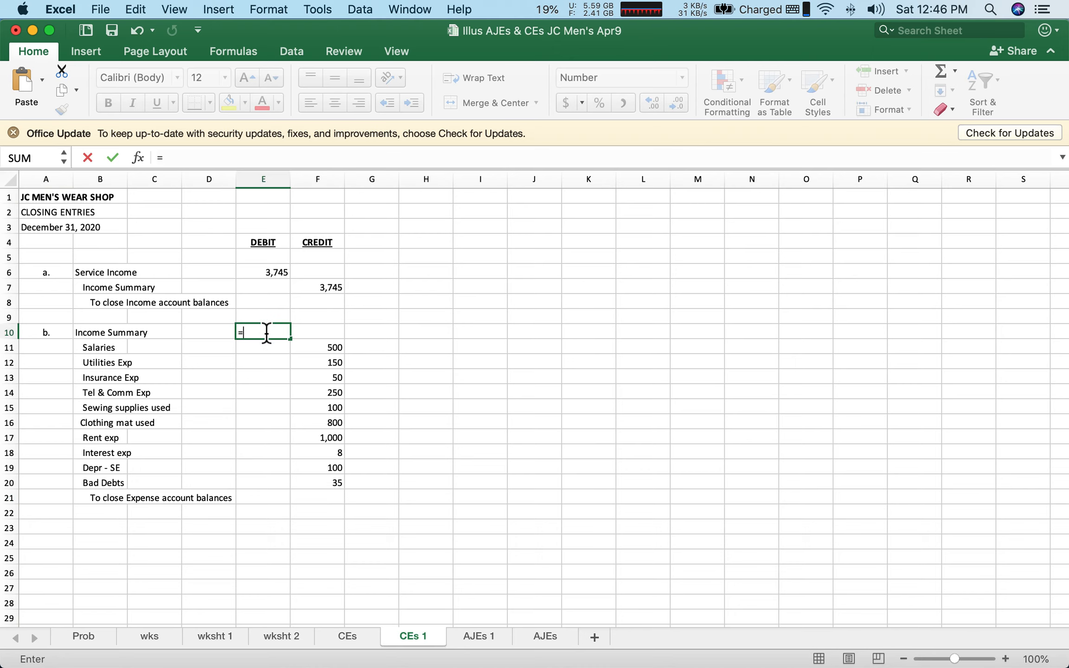
pyautogui.write('s')
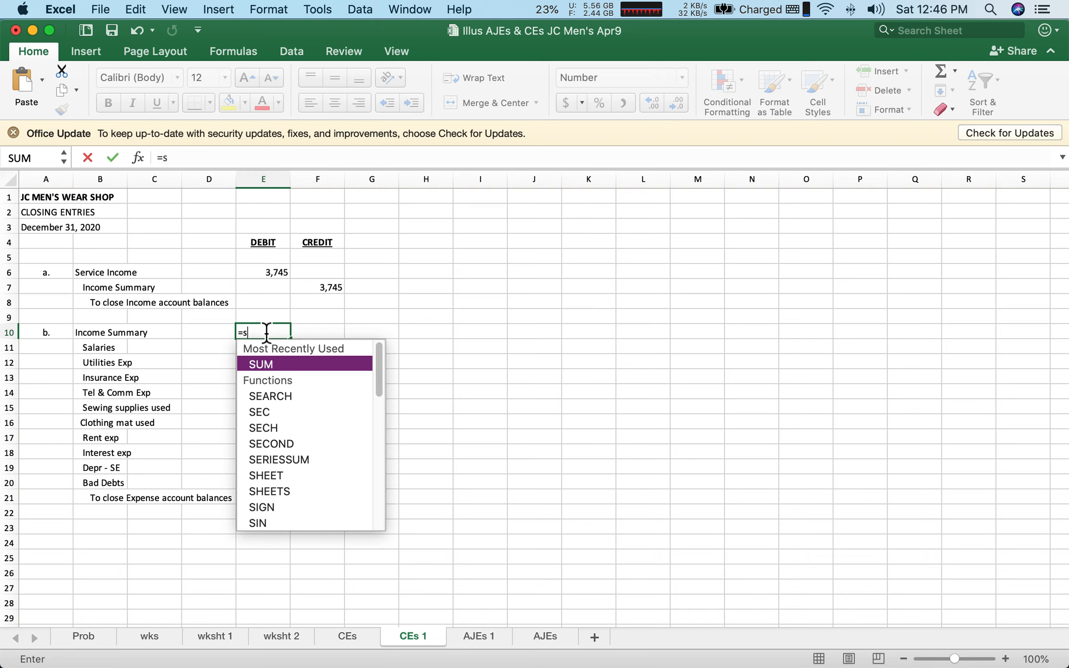
pyautogui.write('um')
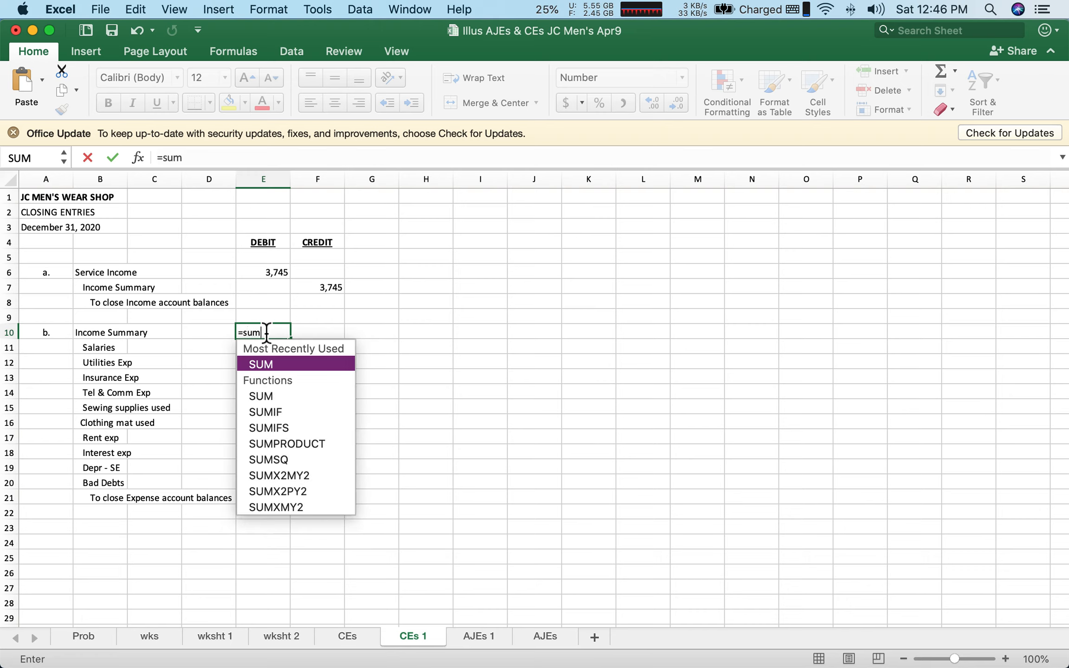
pyautogui.write('(')
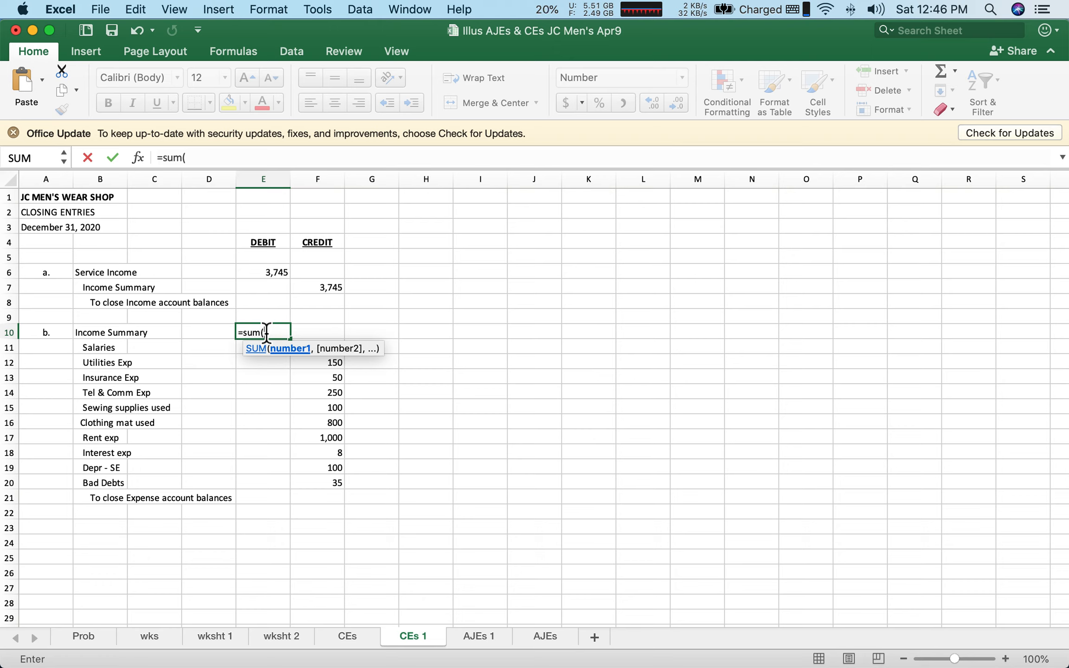
pyautogui.write('Fi')
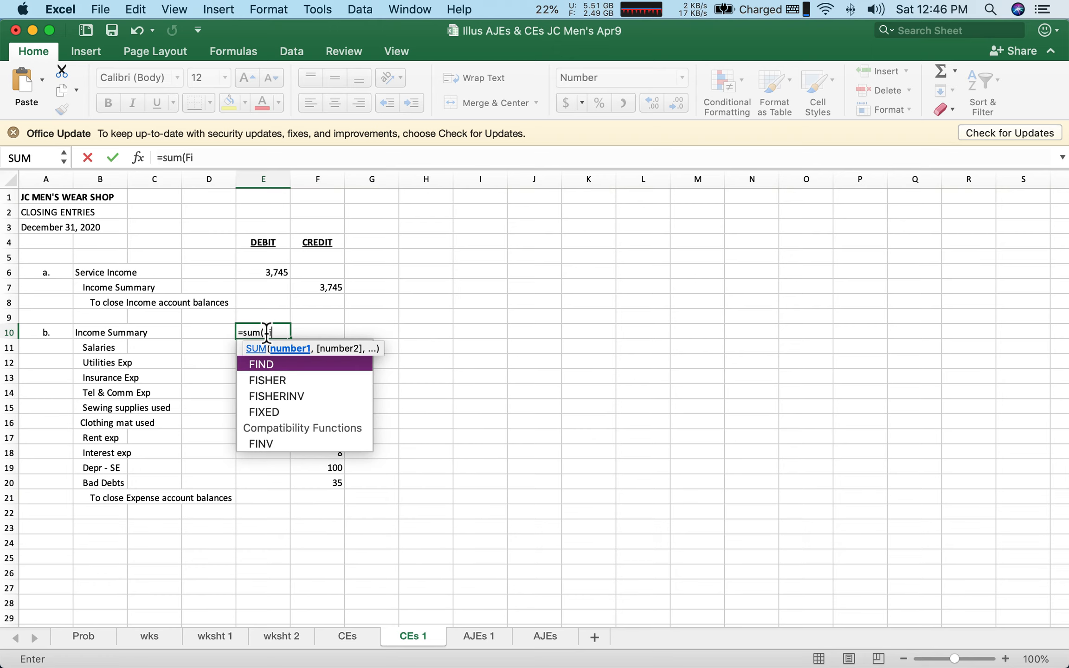
pyautogui.write('i:')
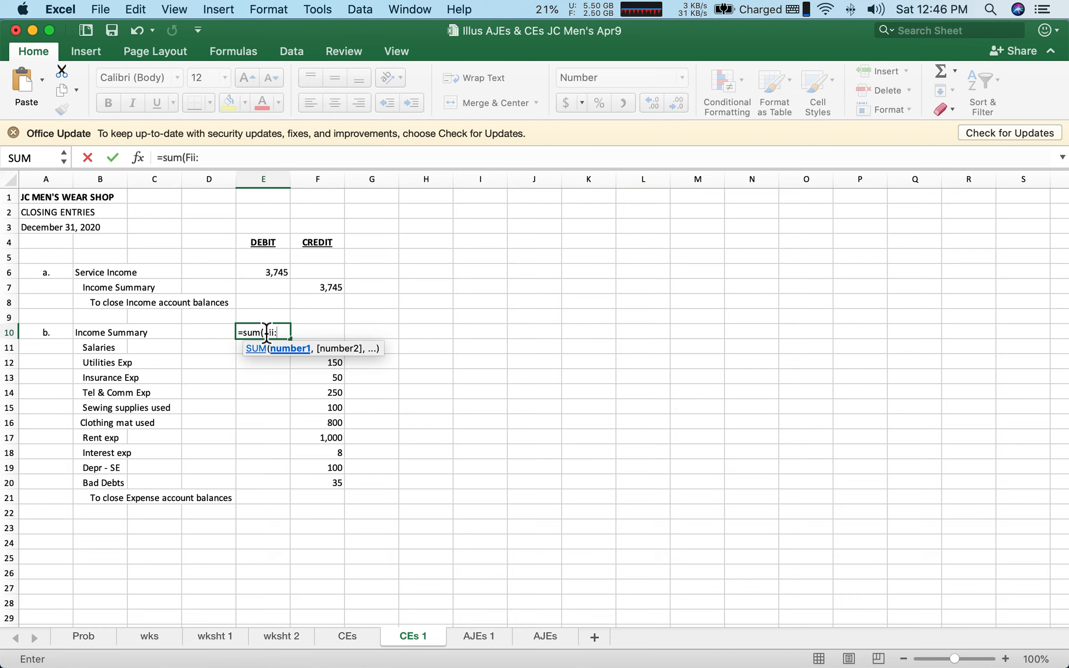
pyautogui.write('F20)')
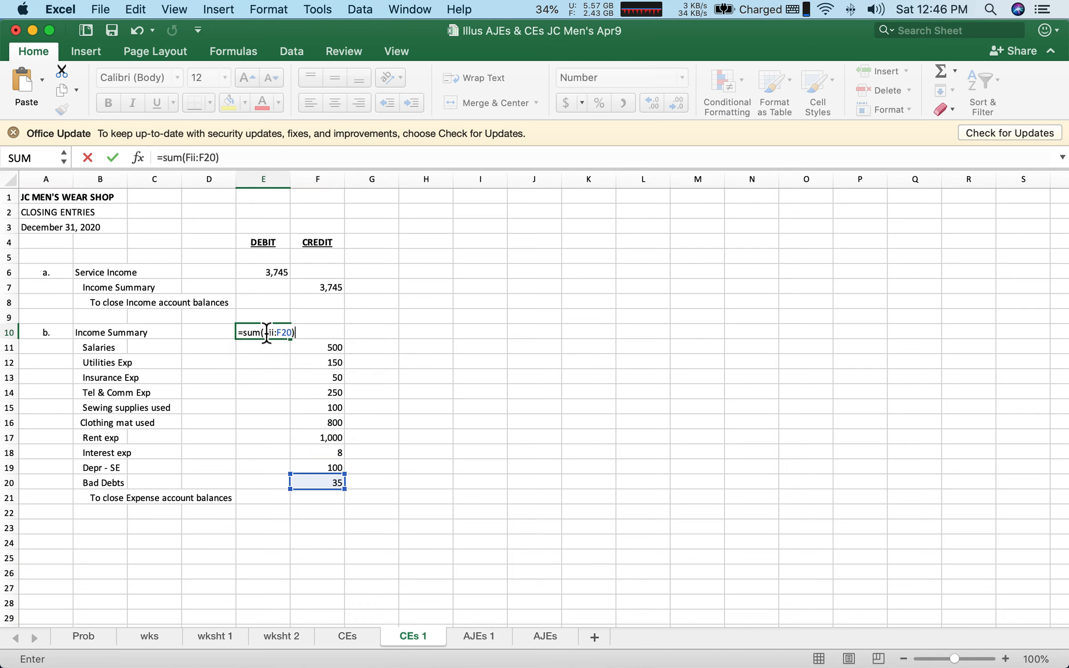
pyautogui.press('Return')
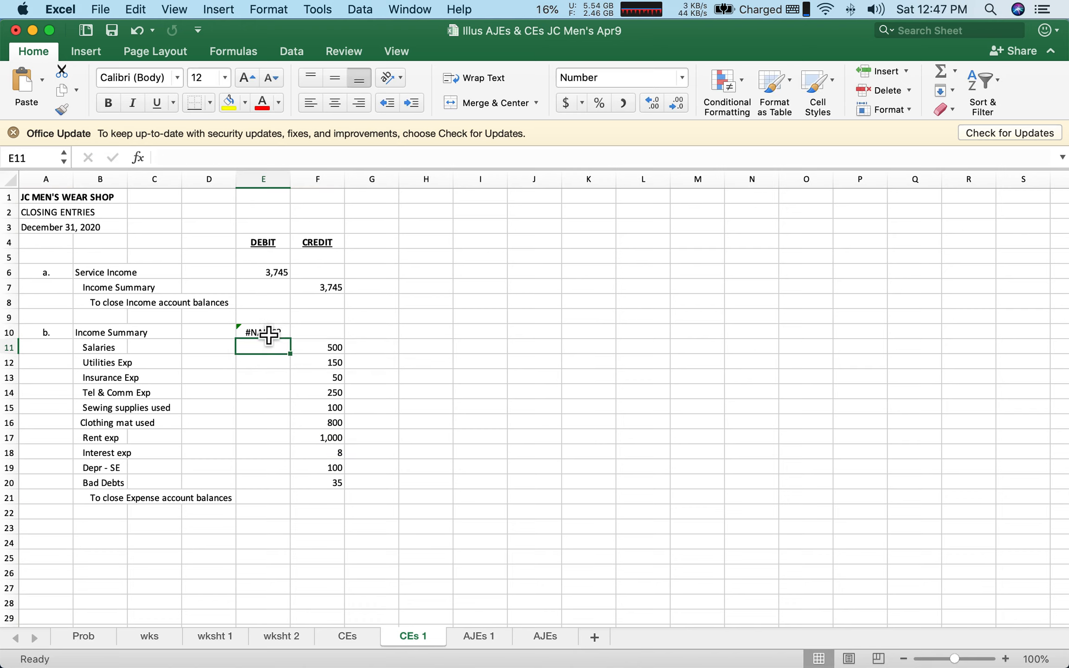
# - Correct the Income Summary debit formula in E10 to =SUM(F11:F20)
pyautogui.click(269, 333)
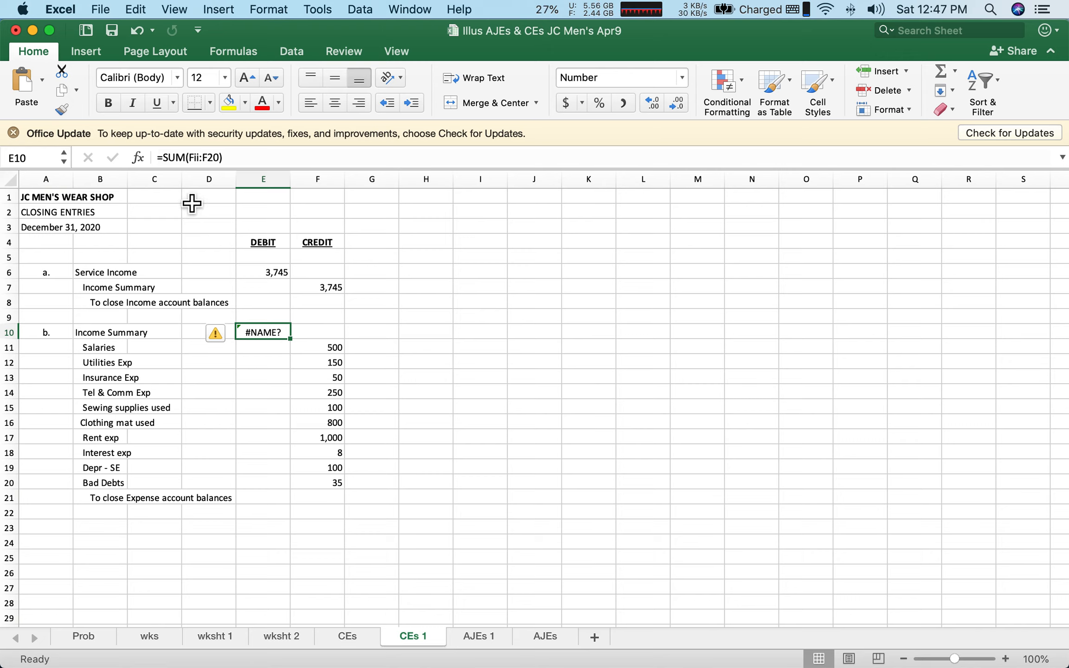
pyautogui.click(203, 158)
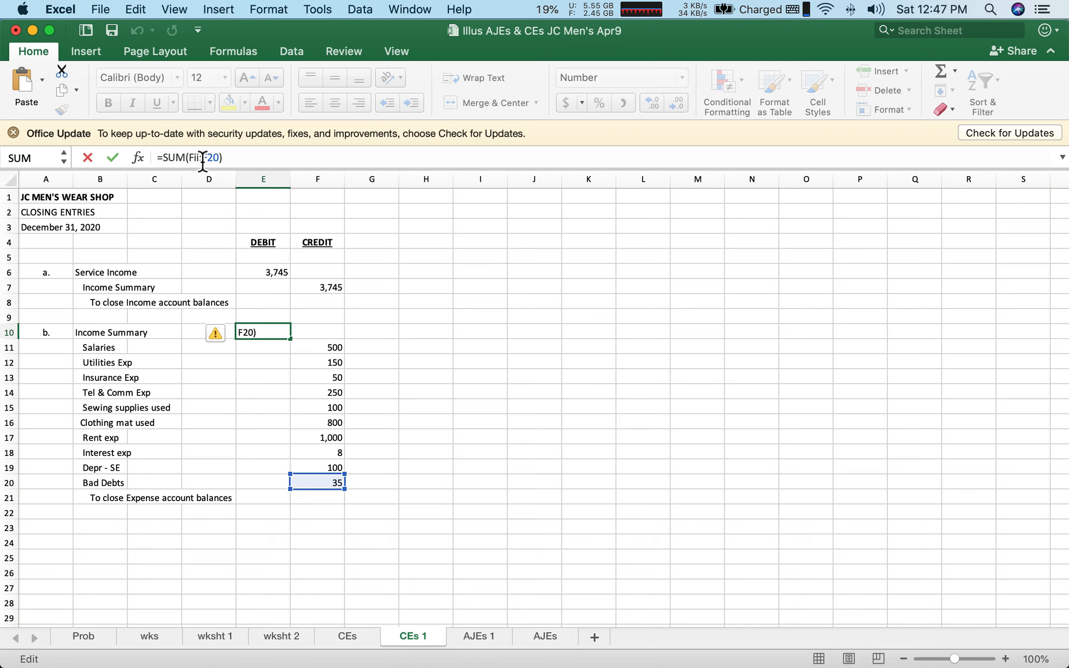
pyautogui.press('BackSpace')
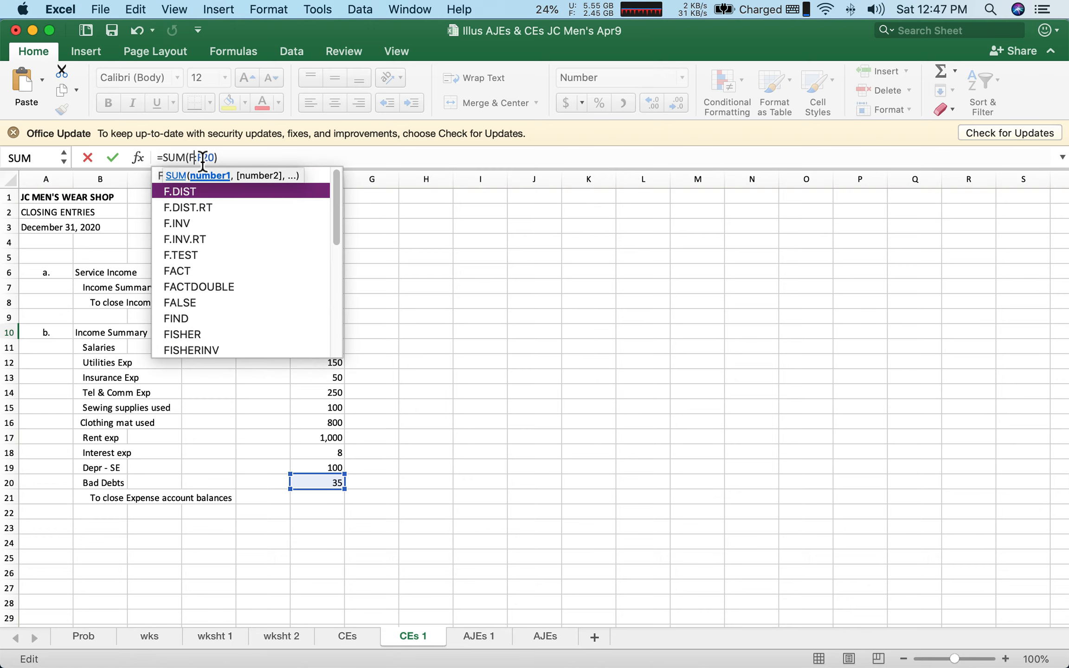
pyautogui.write('11')
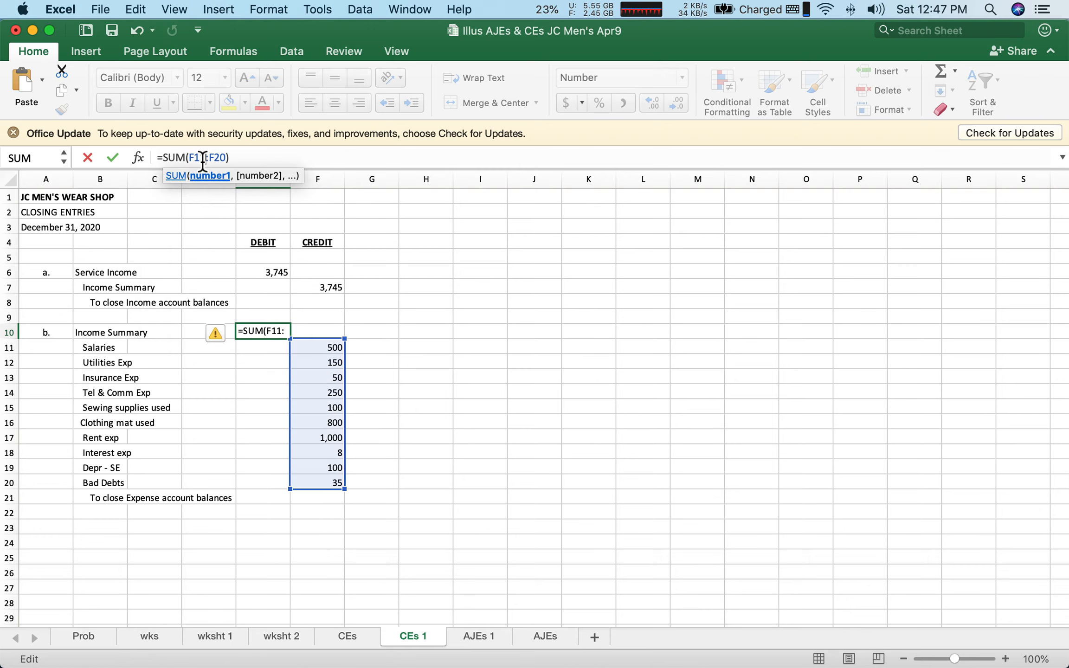
pyautogui.press('Return')
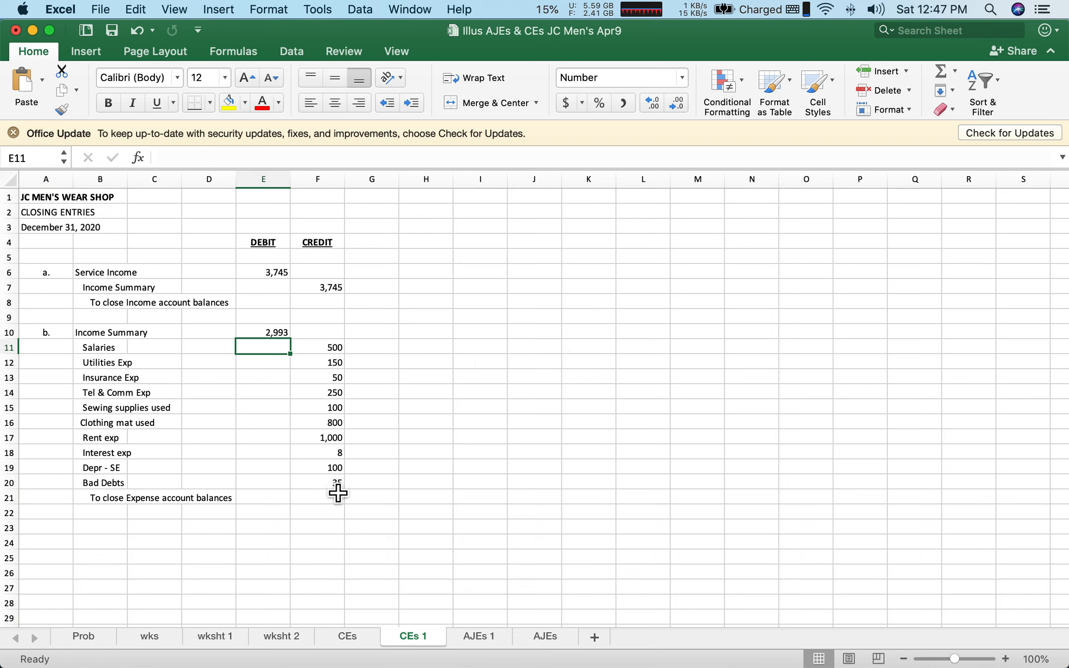
# - Label the third closing entry "c." in A23, leaving a blank row below entry b
pyautogui.scroll(-5, 338, 493)
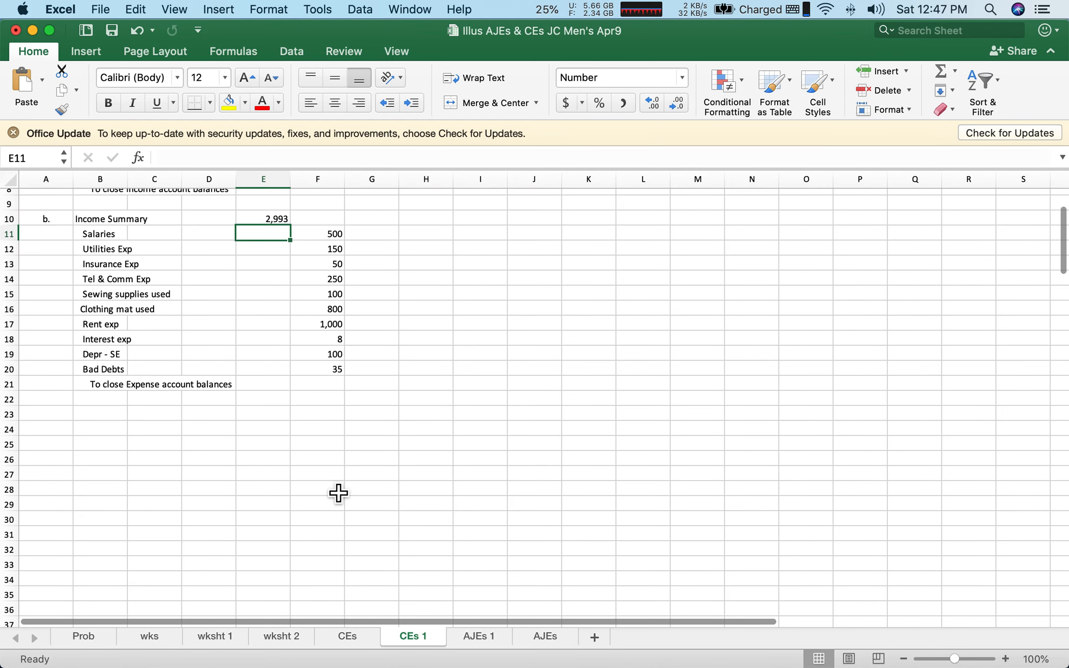
pyautogui.scroll(3, 338, 493)
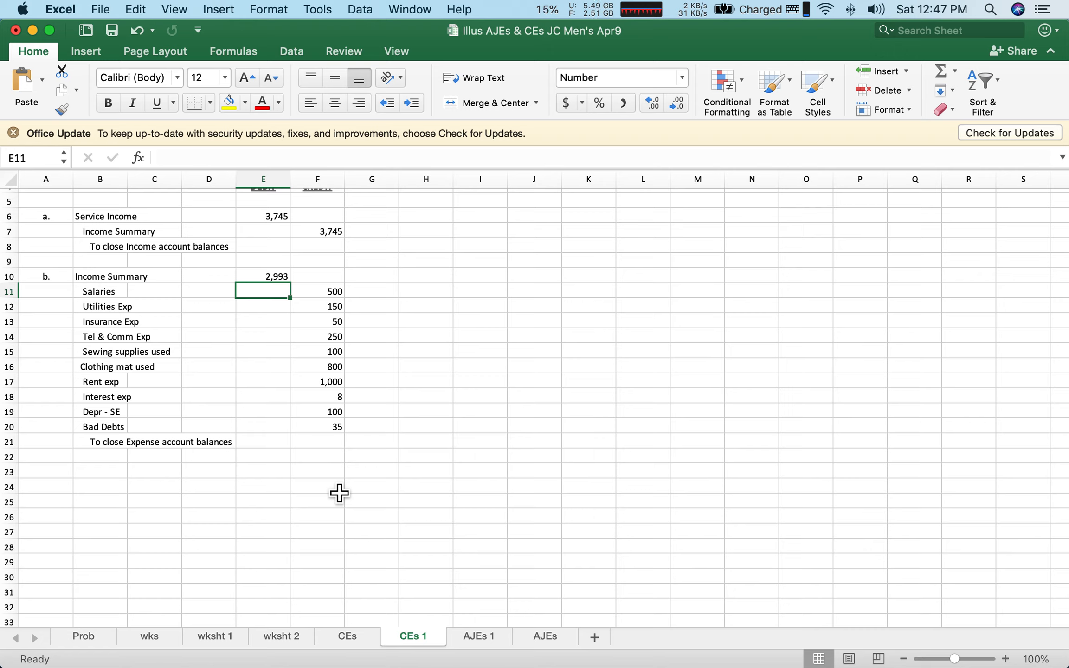
pyautogui.click(59, 478)
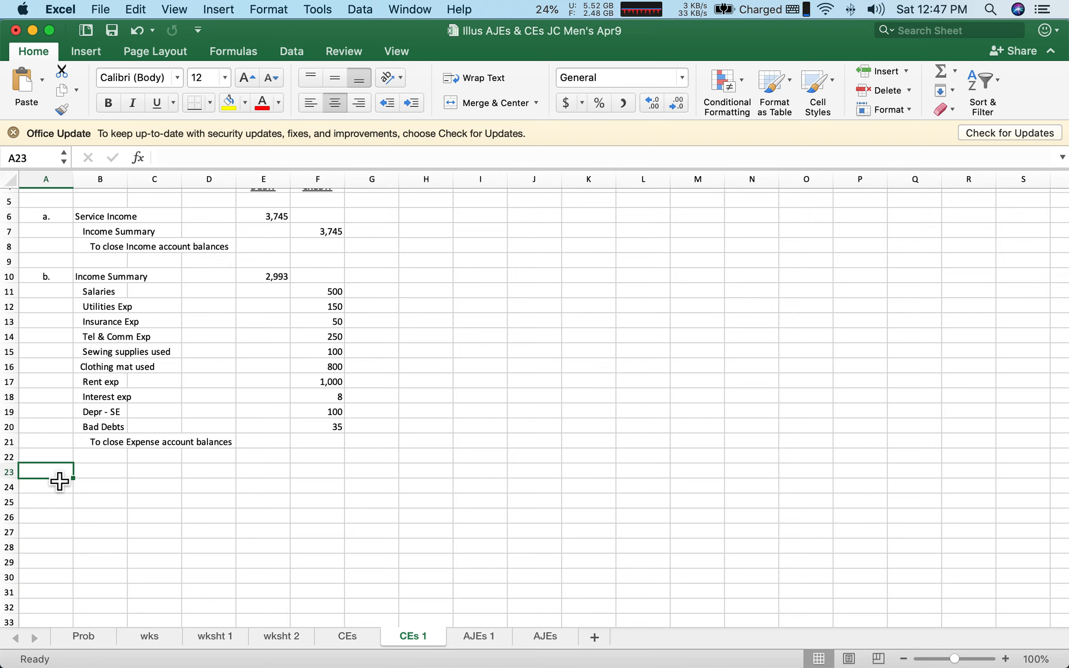
pyautogui.write('c.')
pyautogui.press('Tab')
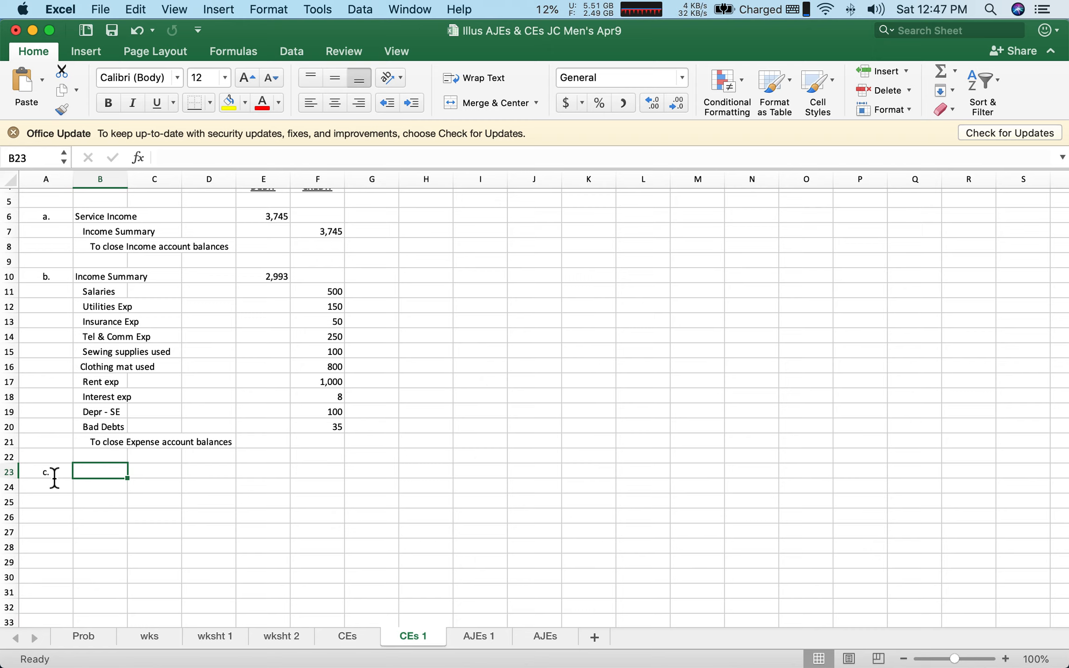
# - Check the Income Summary amounts in F7 and E10, and enter "Income Summary" in B23 as the debit account of entry c
pyautogui.click(317, 236)
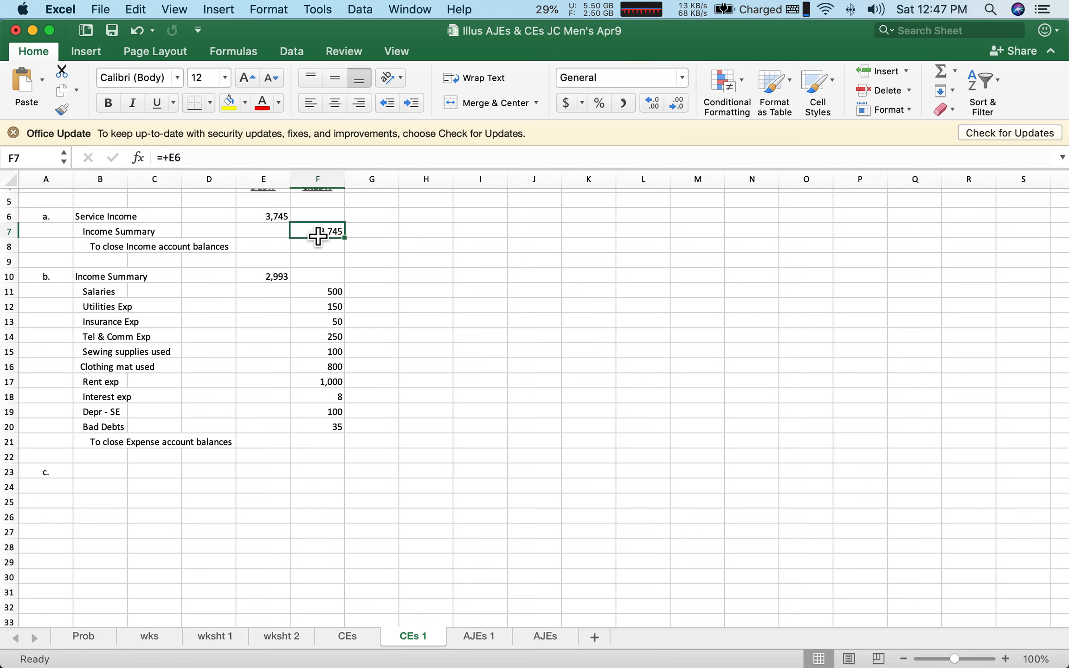
pyautogui.click(276, 280)
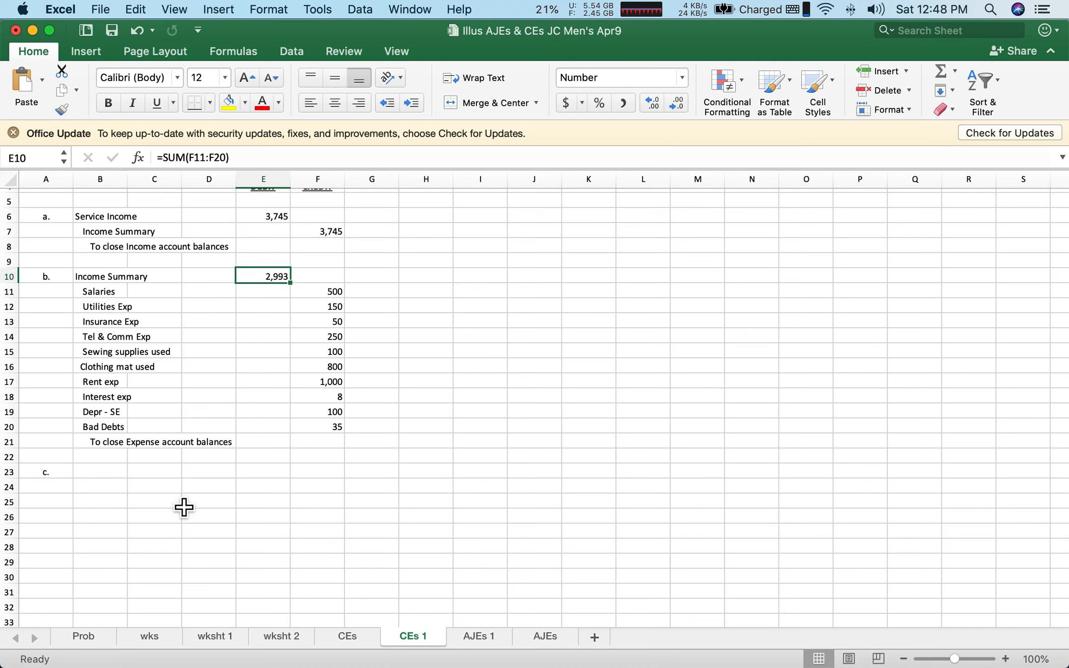
pyautogui.click(100, 481)
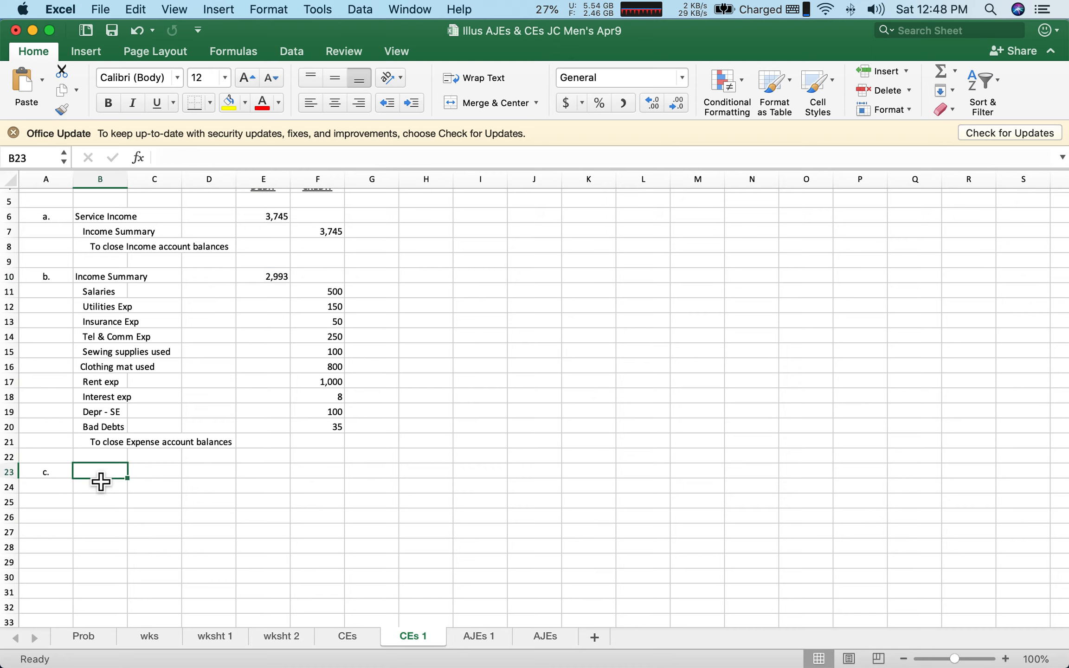
pyautogui.write('In')
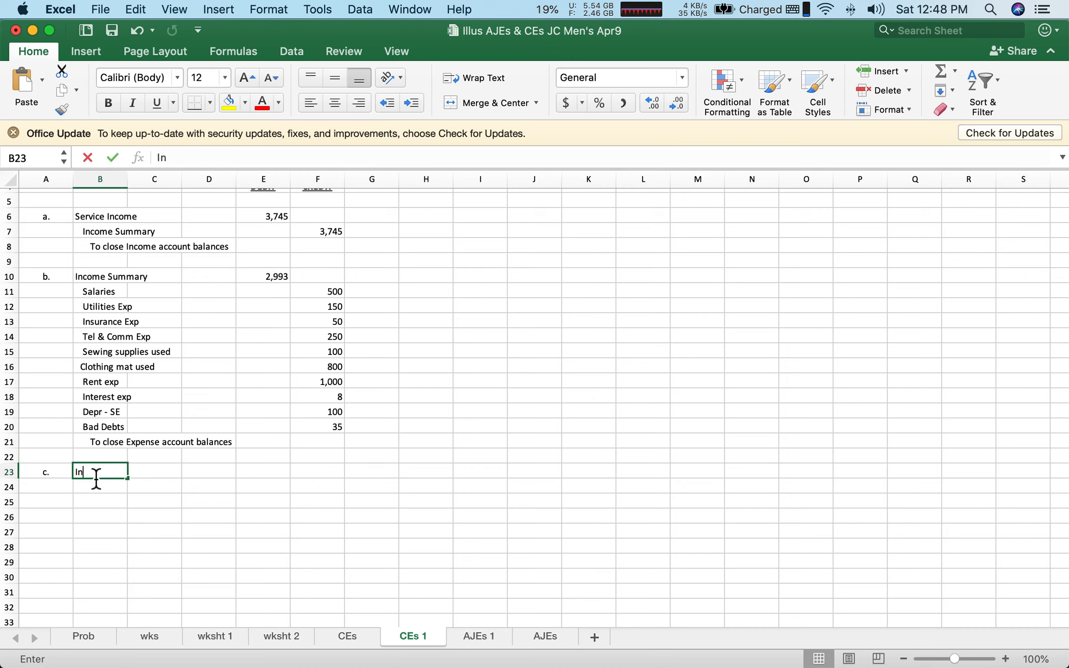
pyautogui.write('come Summary')
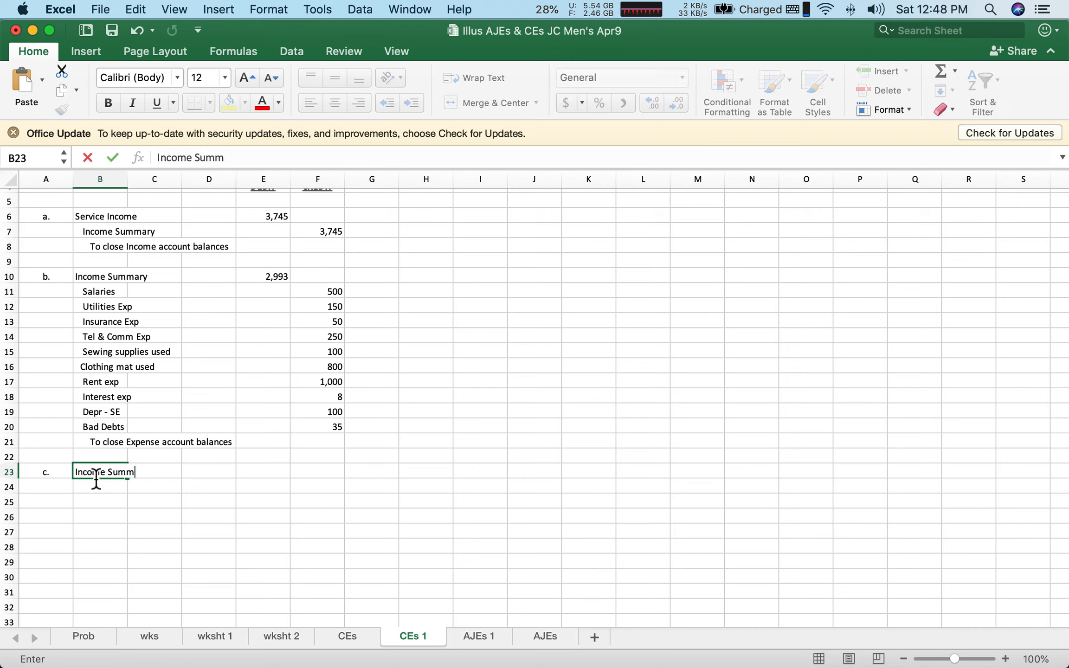
pyautogui.press('Tab')
pyautogui.press('Tab')
pyautogui.press('Tab')
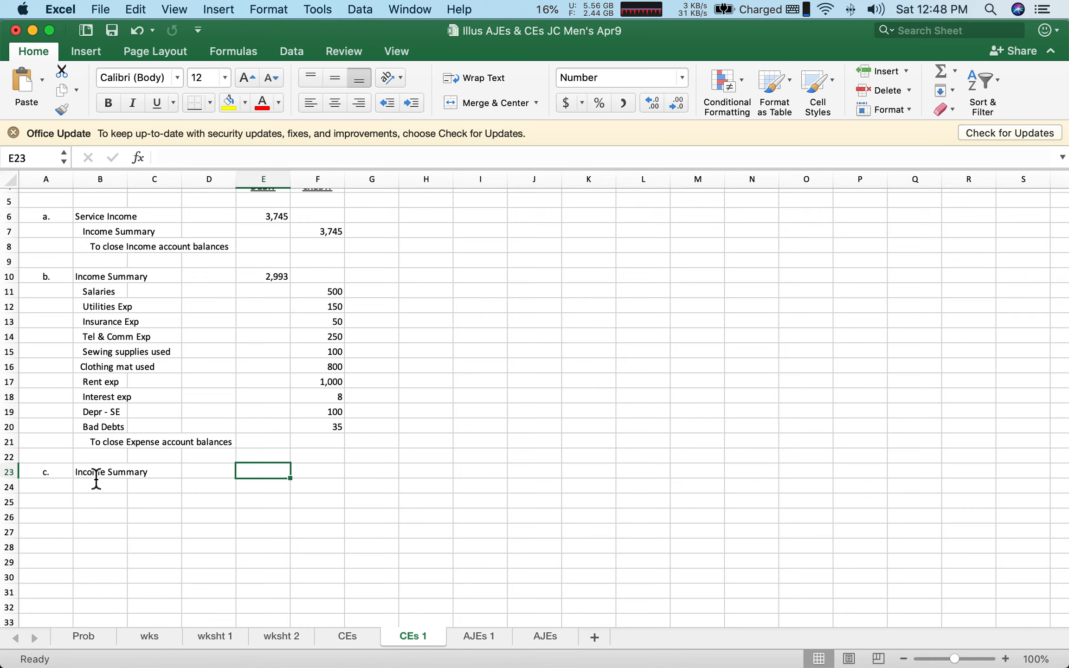
pyautogui.write('=')
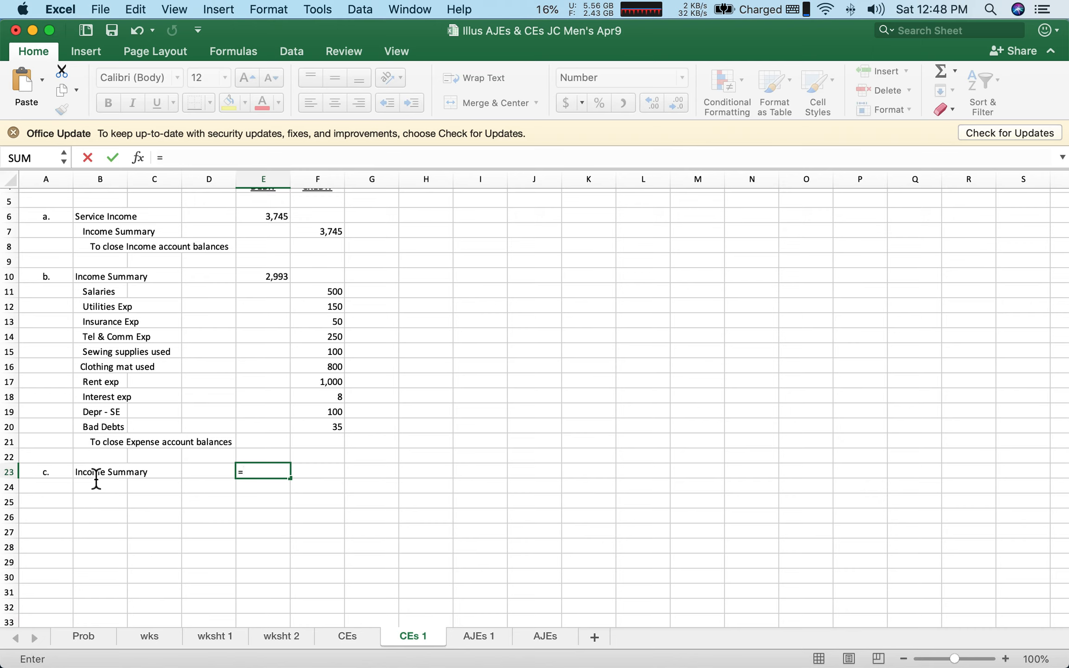
pyautogui.write('2993')
pyautogui.press('Left')
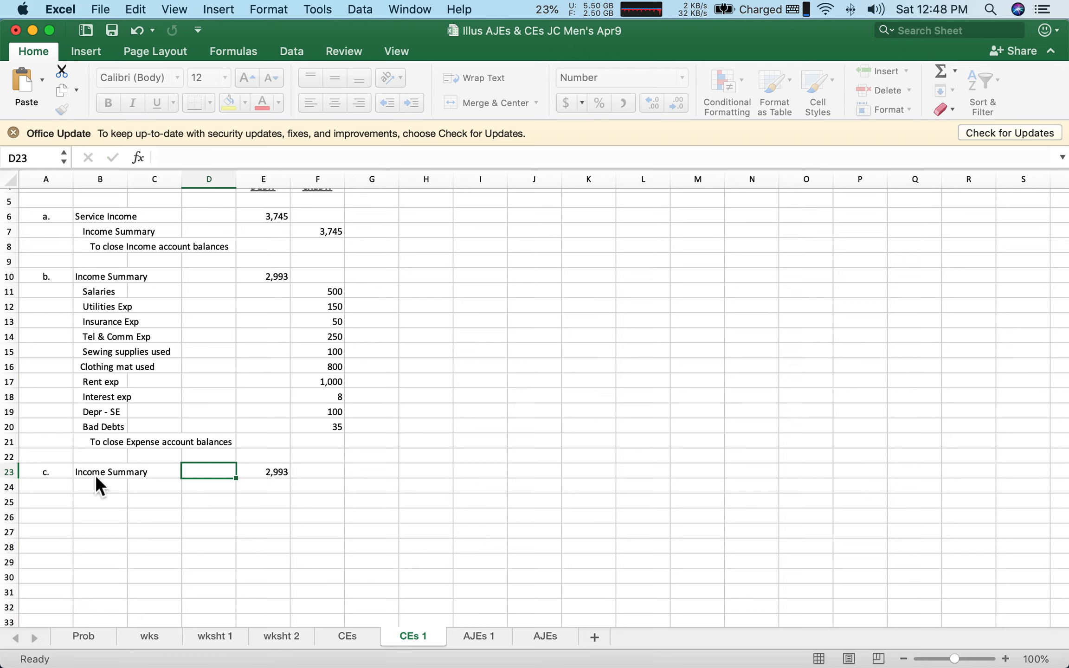
pyautogui.press('Up')
pyautogui.press('Right')
pyautogui.press('Down')
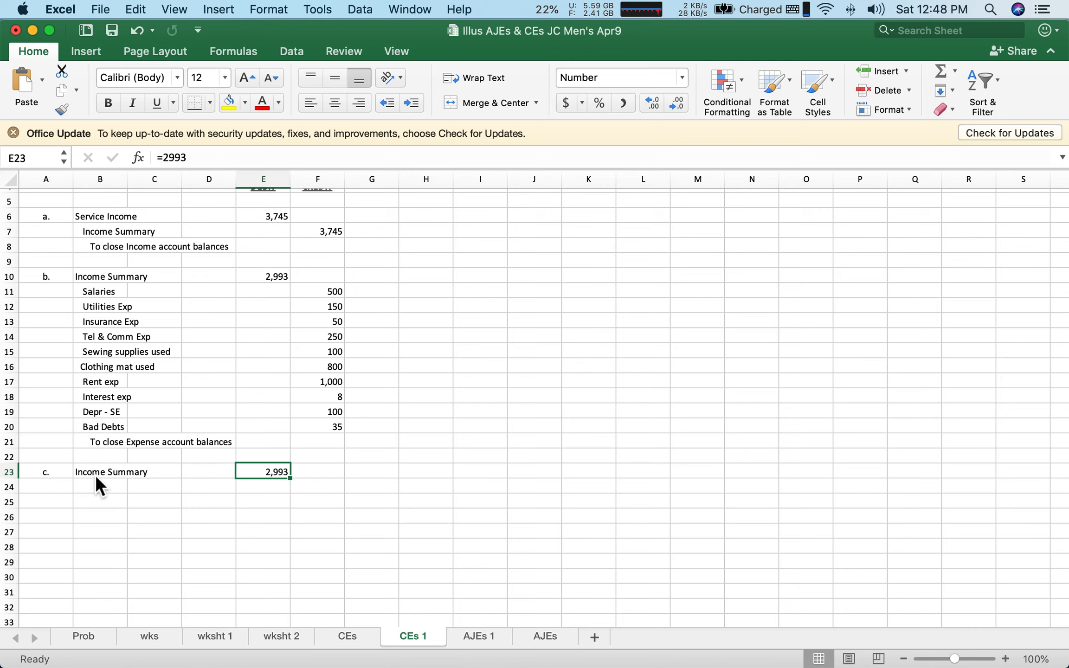
# - Enter the formula =3745-2993 in E23 as the Income Summary debit of entry c
pyautogui.write('=')
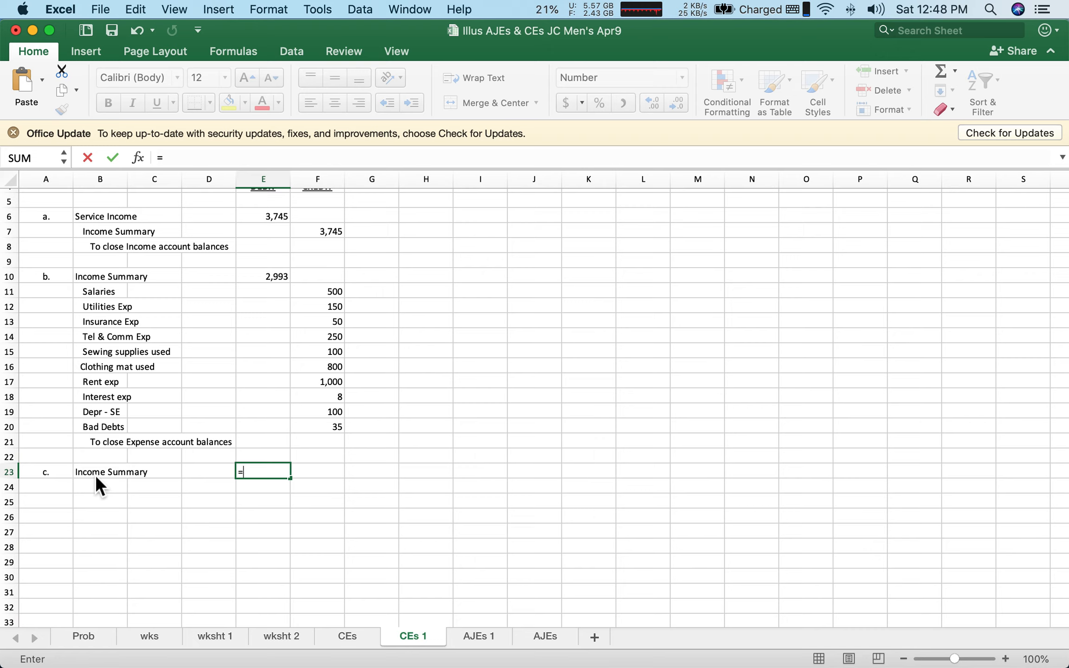
pyautogui.write('3745-2993')
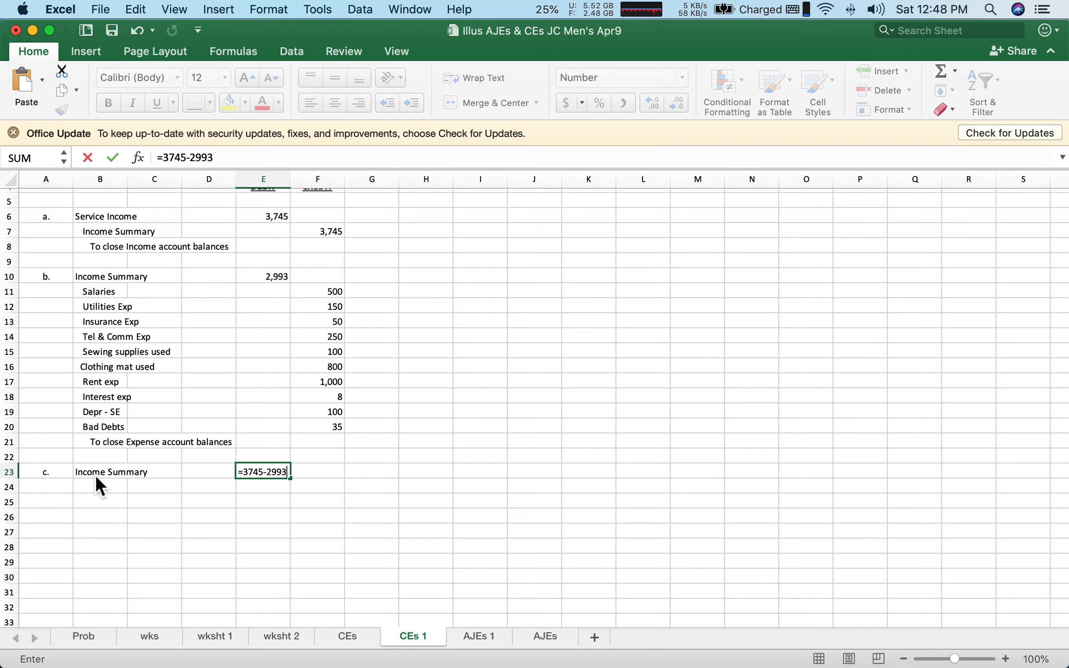
pyautogui.press('Return')
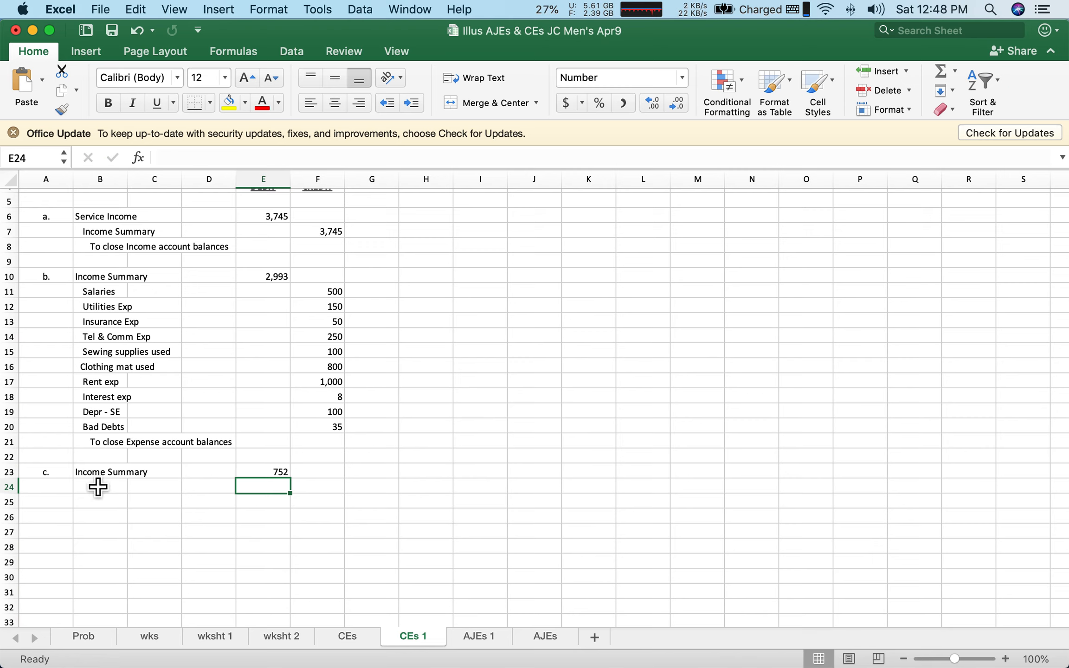
# - Enter the owner's Capital account, indented, in B24 and its 752 credit in F24 for entry c
pyautogui.click(99, 491)
pyautogui.doubleClick(95, 490)
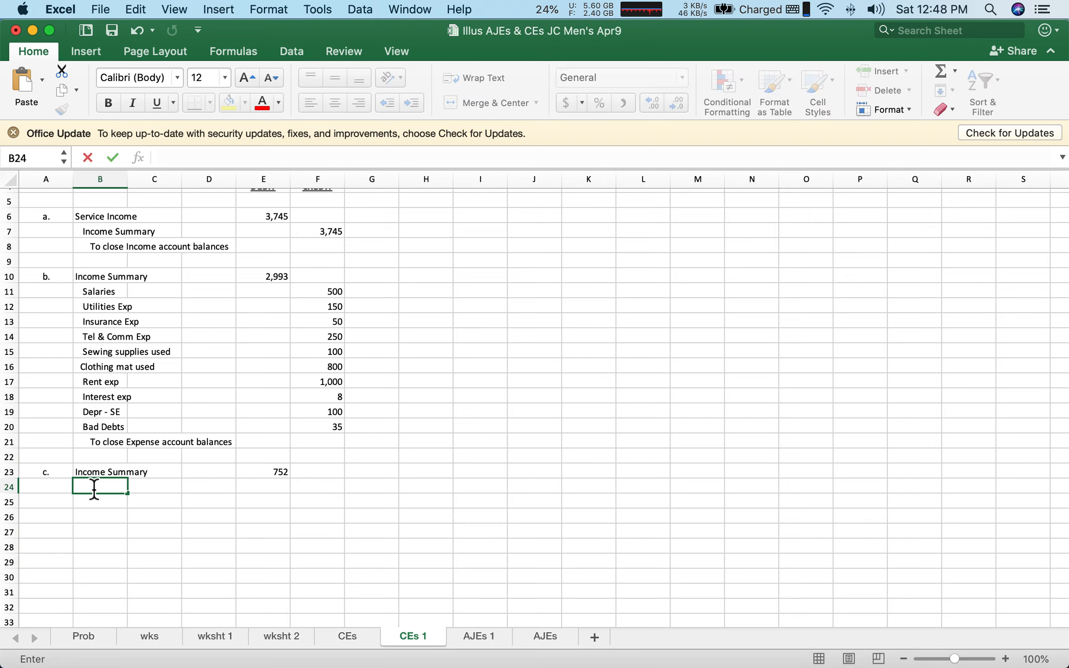
pyautogui.write('J. Cacdac, Capital')
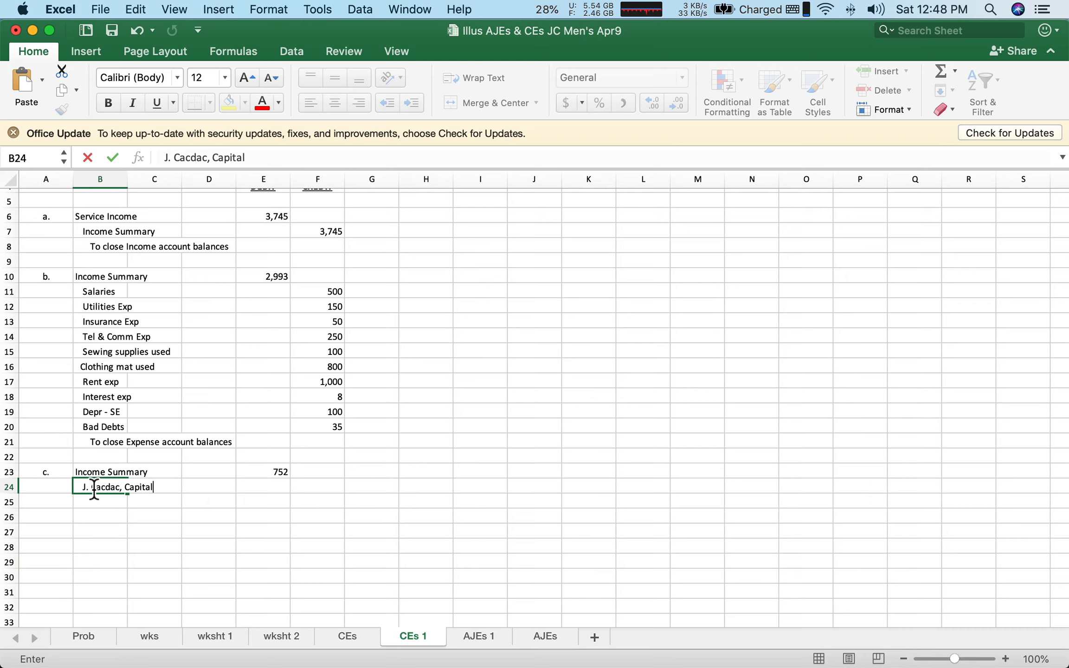
pyautogui.press('Tab')
pyautogui.press('Tab')
pyautogui.press('Tab')
pyautogui.press('Tab')
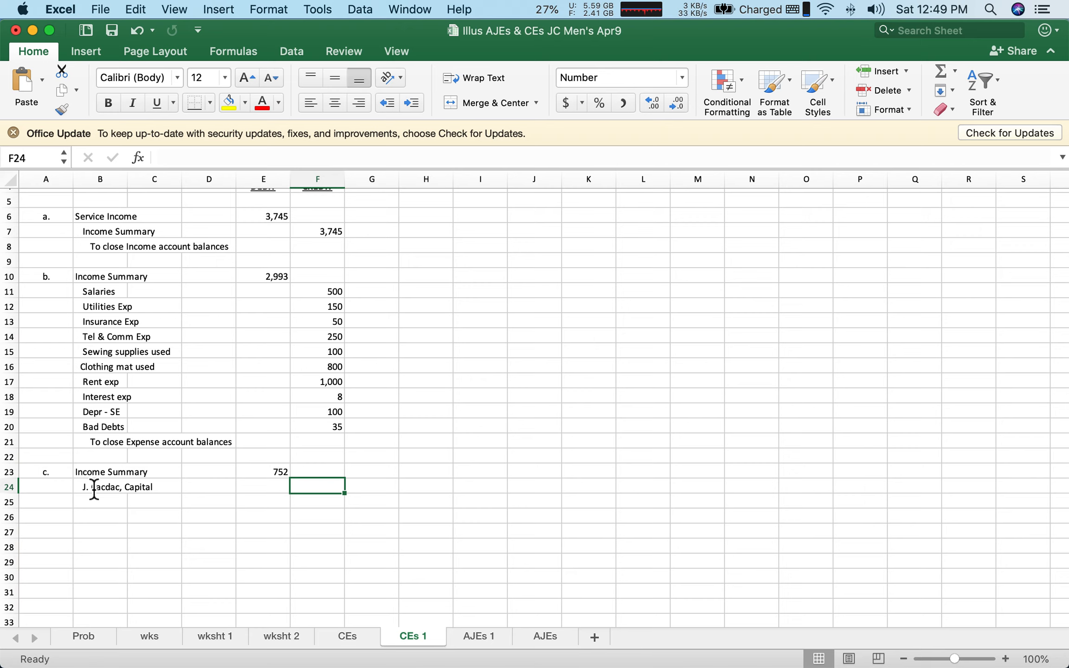
pyautogui.write('752')
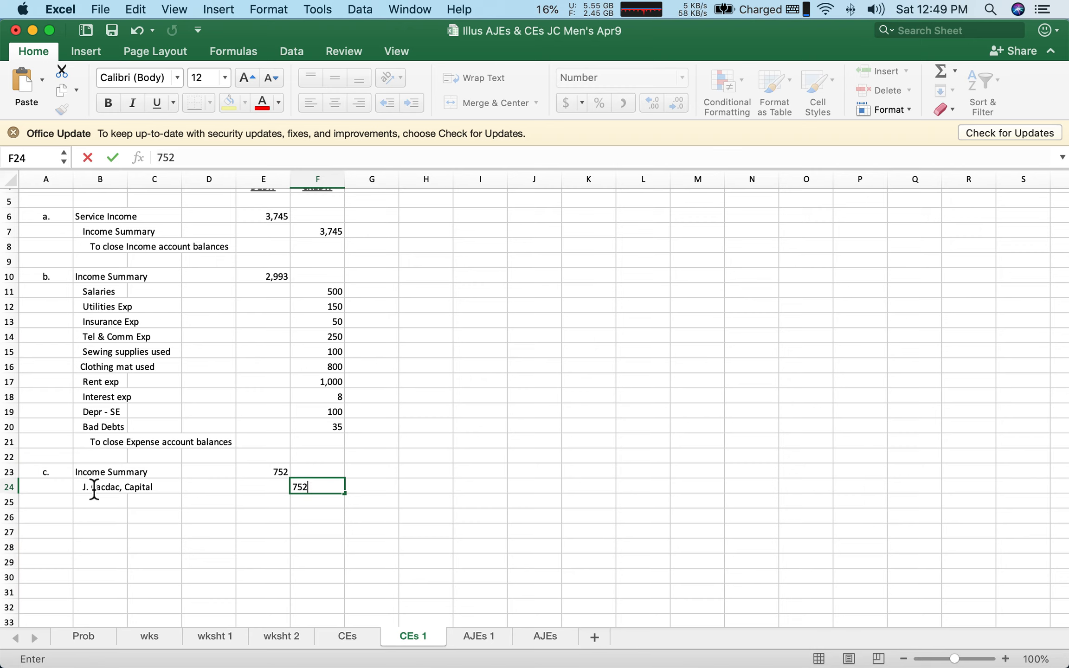
pyautogui.press('Return')
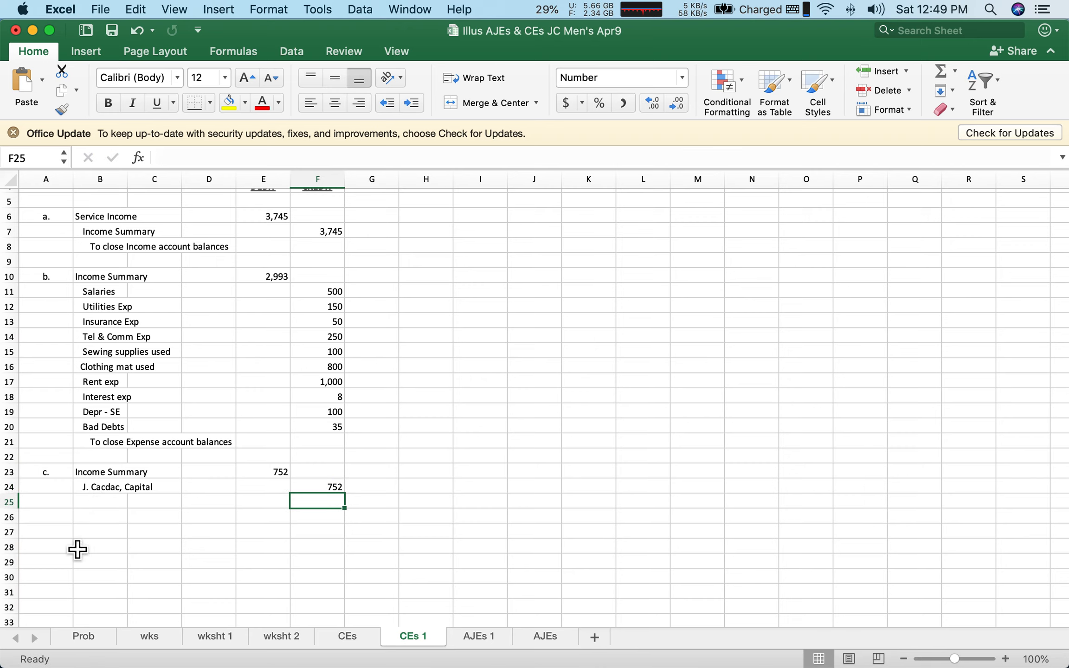
# - Add the indented explanation "To close Income Summary account" in B25 under entry c
pyautogui.click(91, 507)
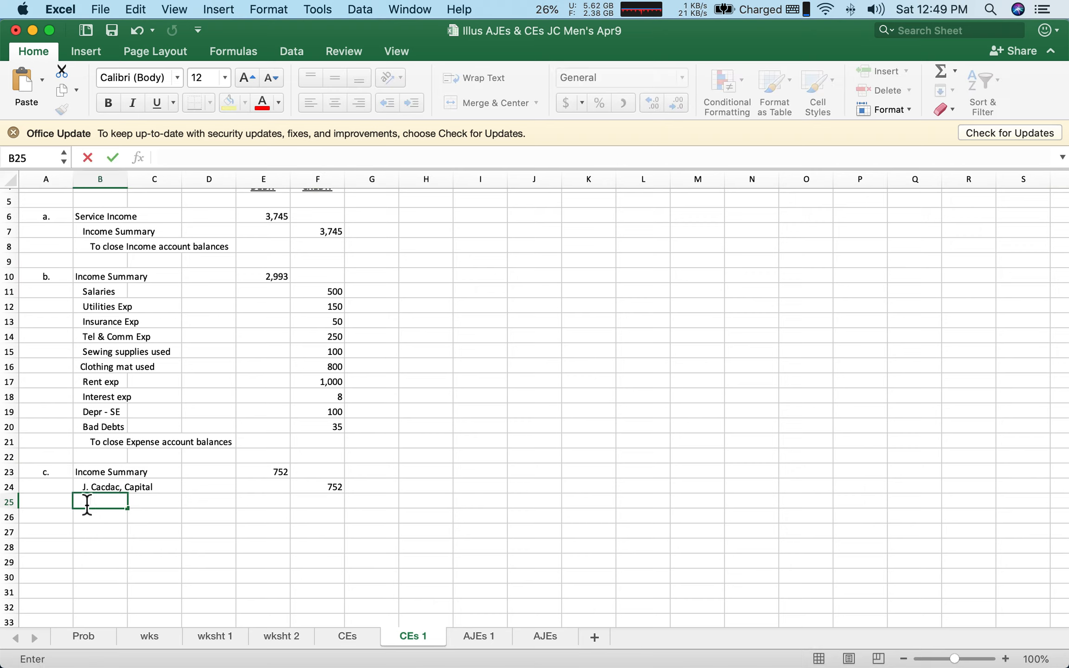
pyautogui.write('To close Income Summar')
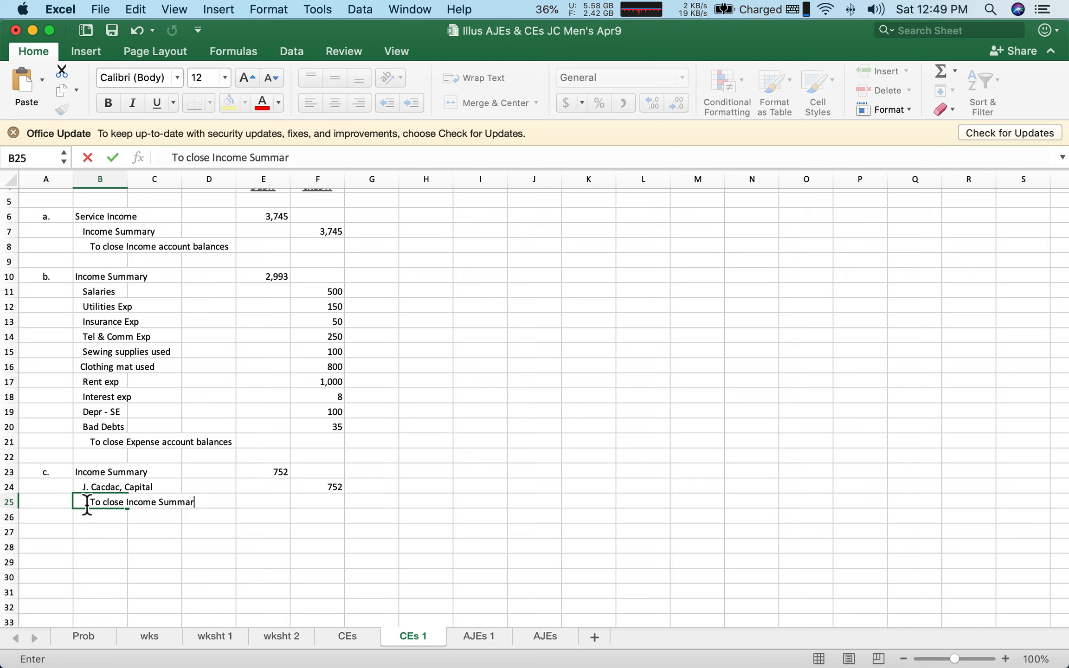
pyautogui.write('y account')
pyautogui.press('Return')
# - Label the fourth closing entry "d." in A27, leaving a blank row below entry c
pyautogui.press('Down')
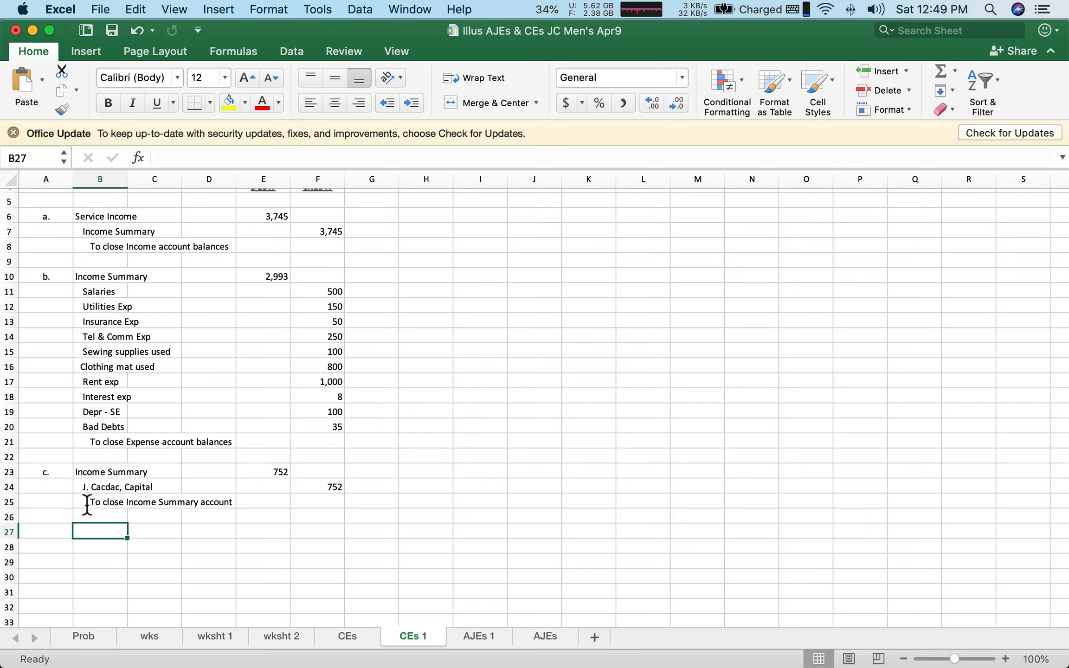
pyautogui.press('Left')
pyautogui.write('d.')
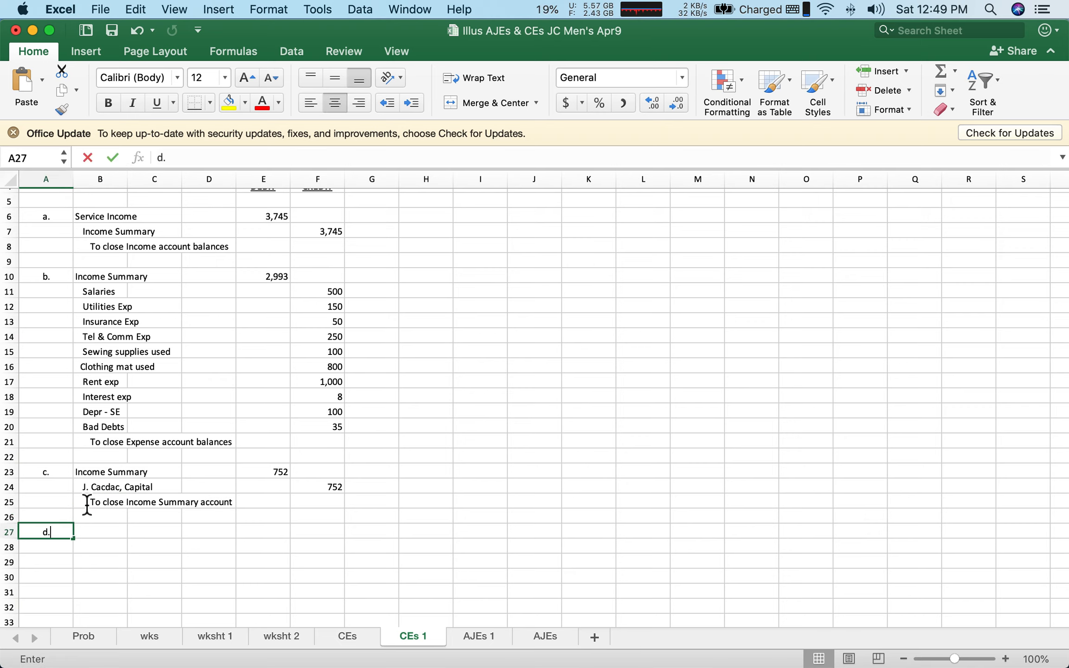
pyautogui.press('Tab')
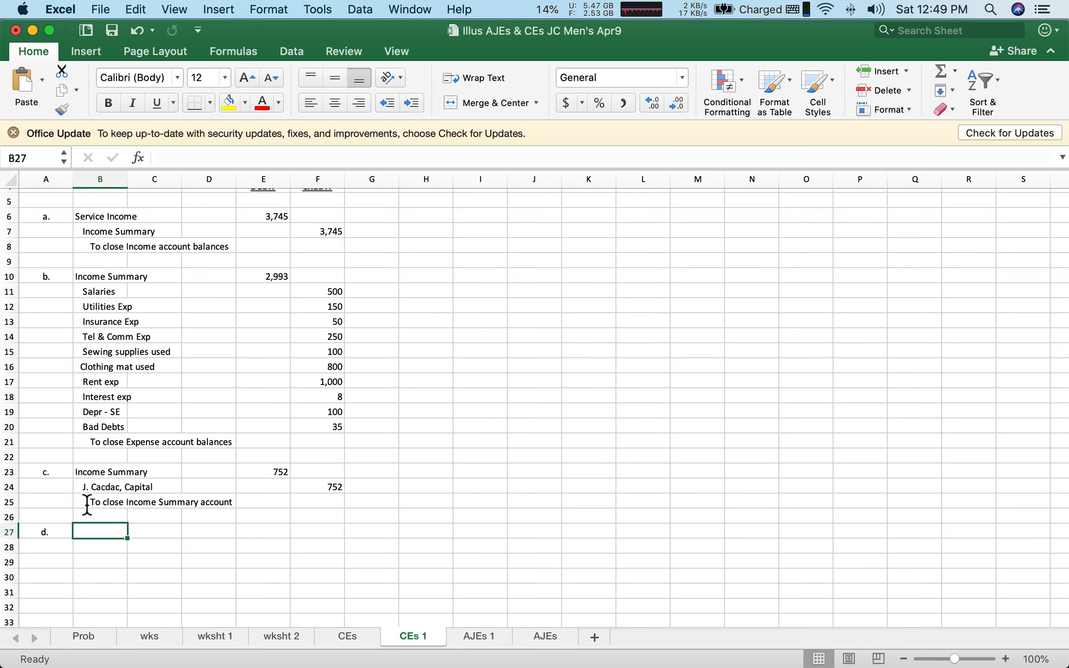
# - Enter the owner's Drawing account, indented, in B28 and its 500 credit in F28 for entry d
pyautogui.press('Down')
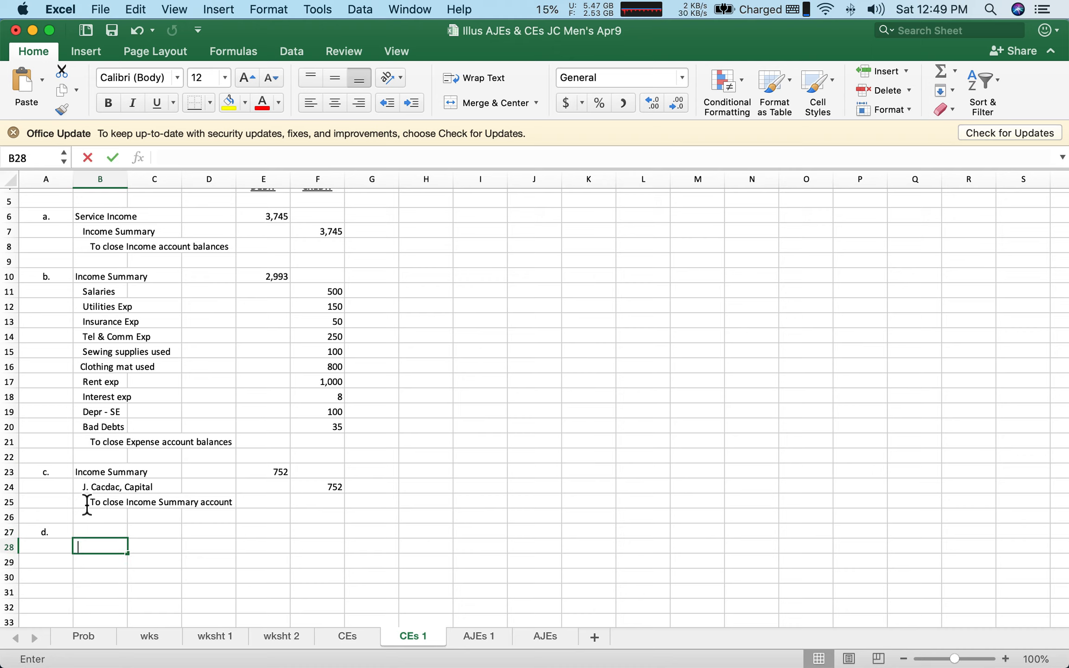
pyautogui.write('J')
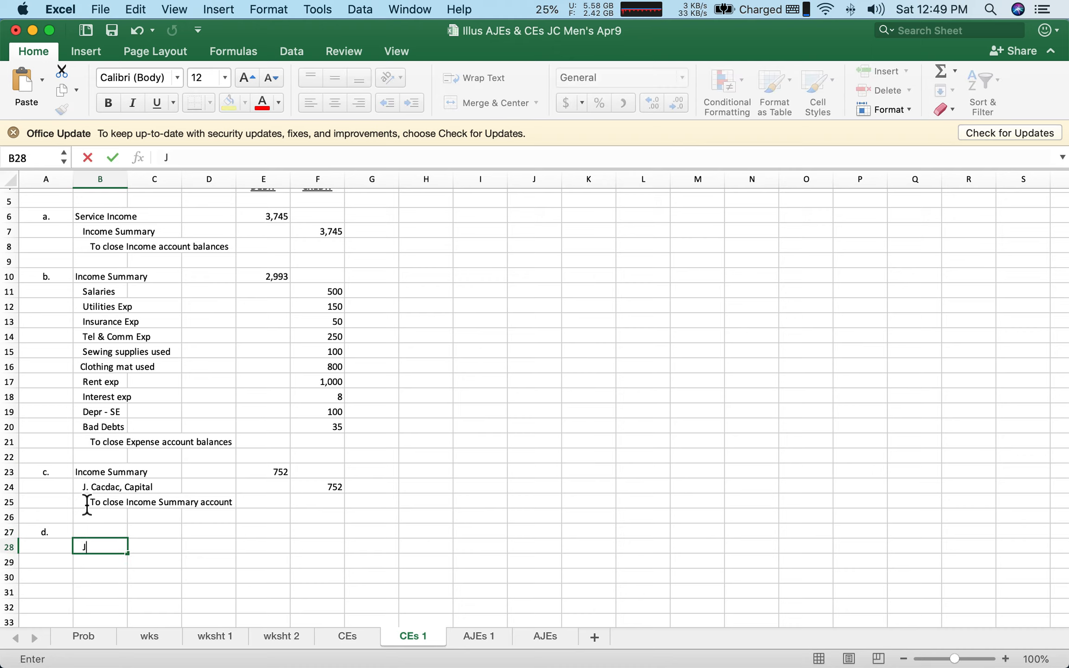
pyautogui.write('. Cacdac, Drawing')
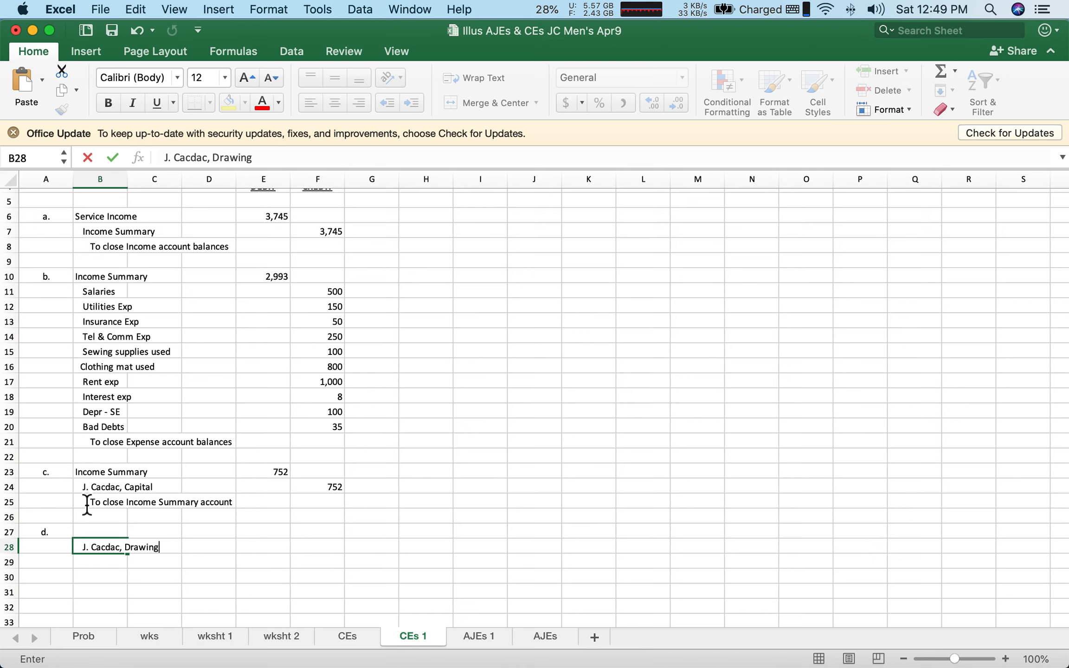
pyautogui.press('Tab')
pyautogui.press('Tab')
pyautogui.press('Tab')
pyautogui.press('Tab')
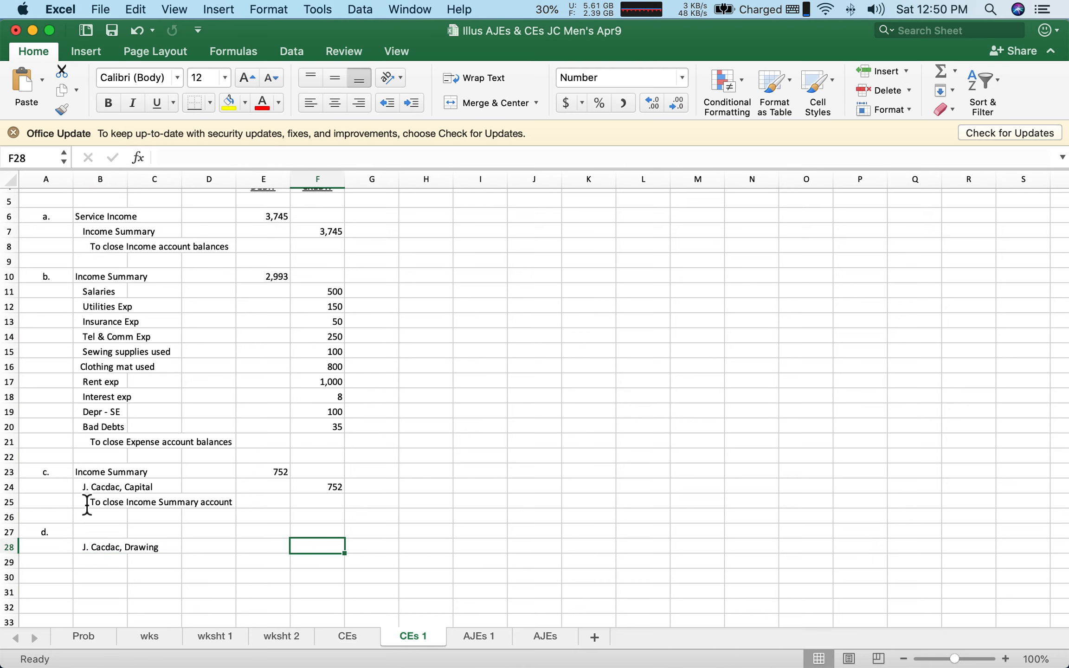
pyautogui.write('500')
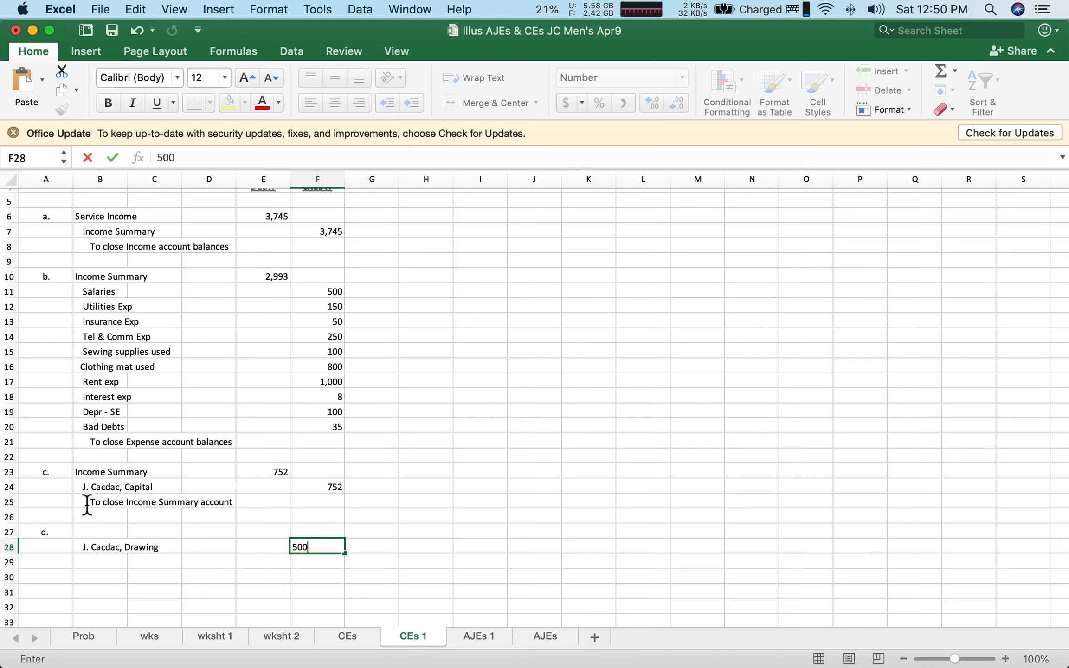
# - Enter the owner's Capital account in B27 and its 500 debit in E27 for entry d
pyautogui.press('Up')
pyautogui.press('Left')
pyautogui.press('Left')
pyautogui.press('Left')
pyautogui.press('Left')
pyautogui.press('Left')
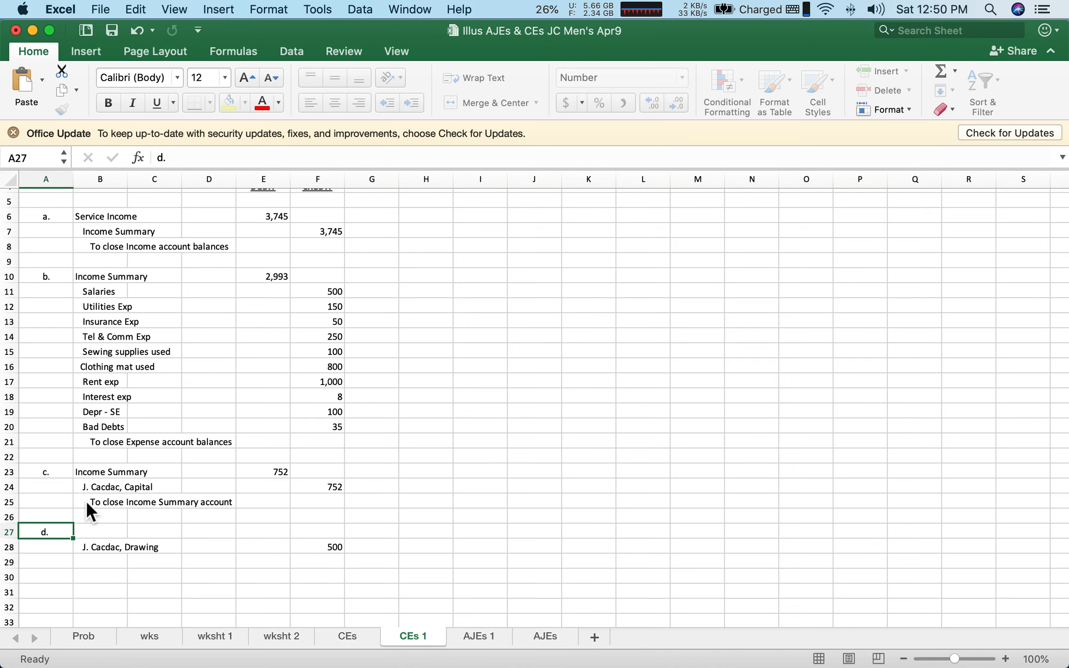
pyautogui.press('Right')
pyautogui.write('J. Cacdac, Capi')
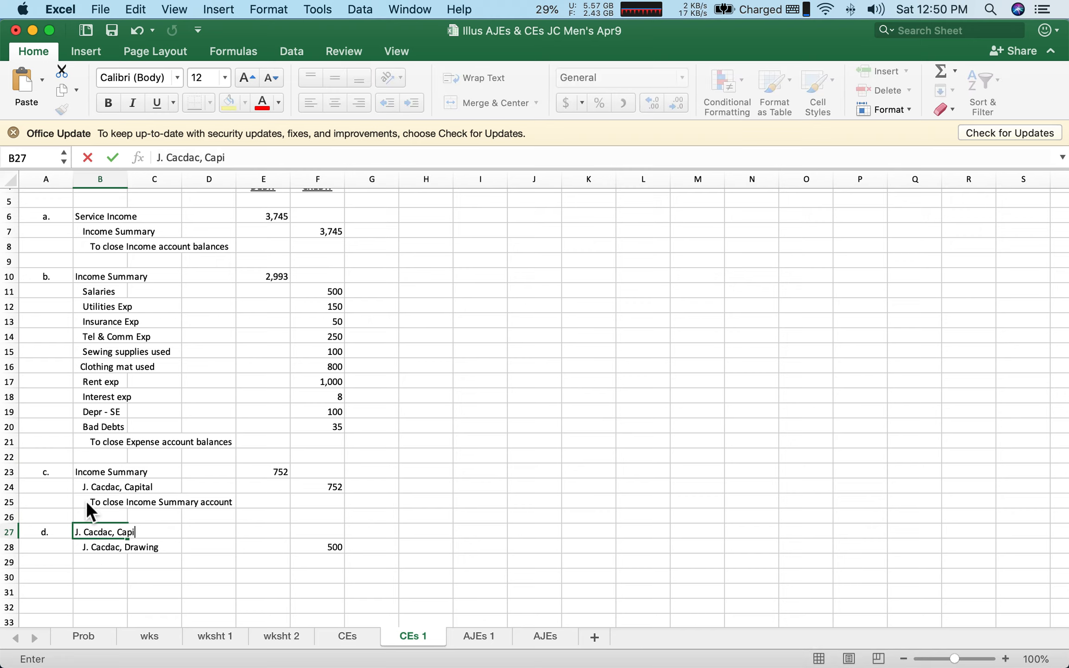
pyautogui.write('tal')
pyautogui.press('Right')
pyautogui.press('Right')
pyautogui.press('Right')
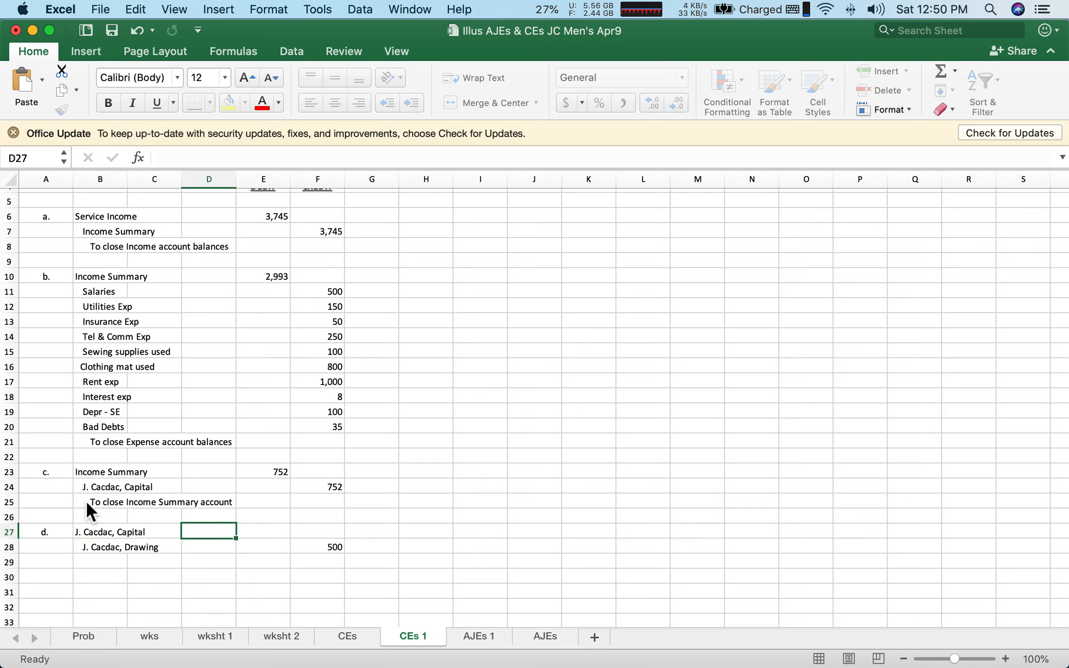
pyautogui.write('500')
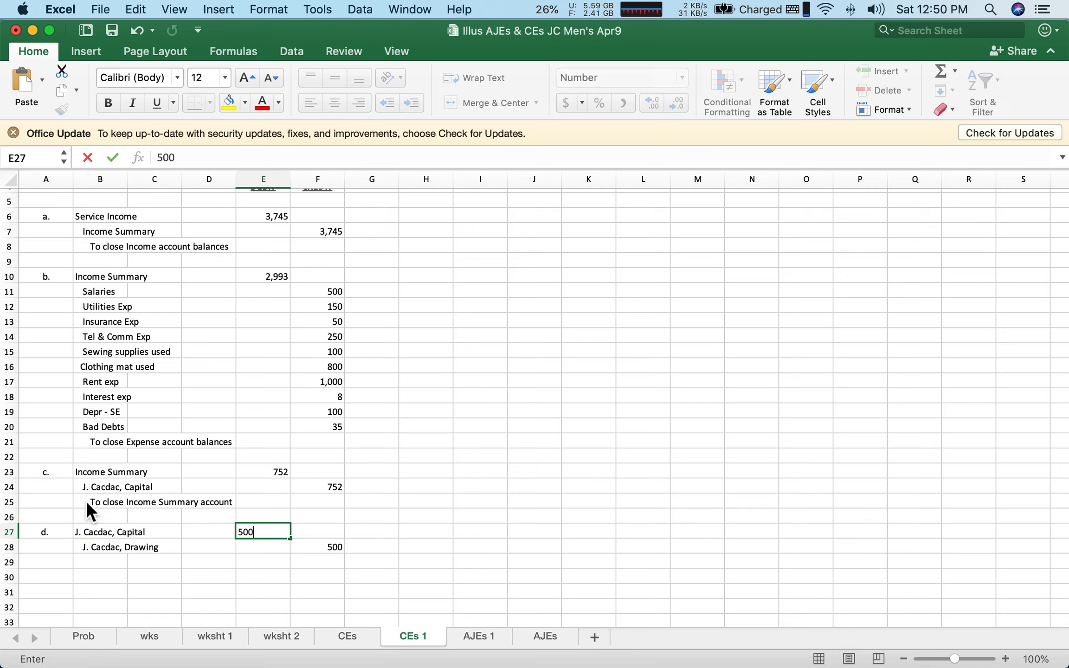
pyautogui.press('Return')
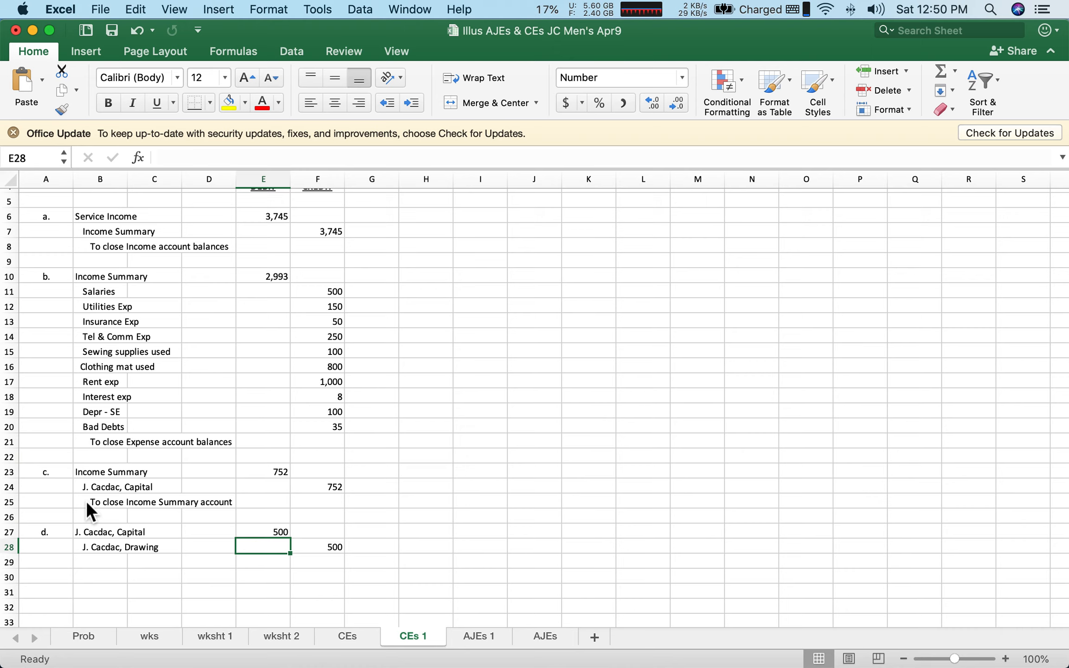
# - Total the debit column in E30 with =SUM(E6:E28) and fill the formula across to F30 for the credit column
pyautogui.scroll(-3, 269, 564)
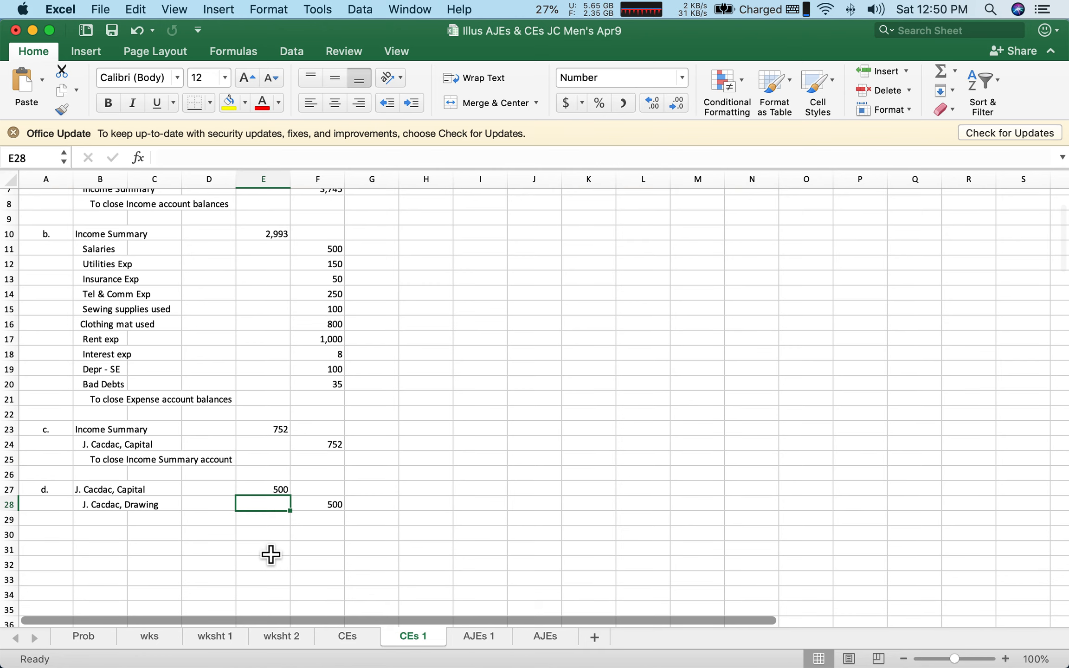
pyautogui.scroll(6, 271, 554)
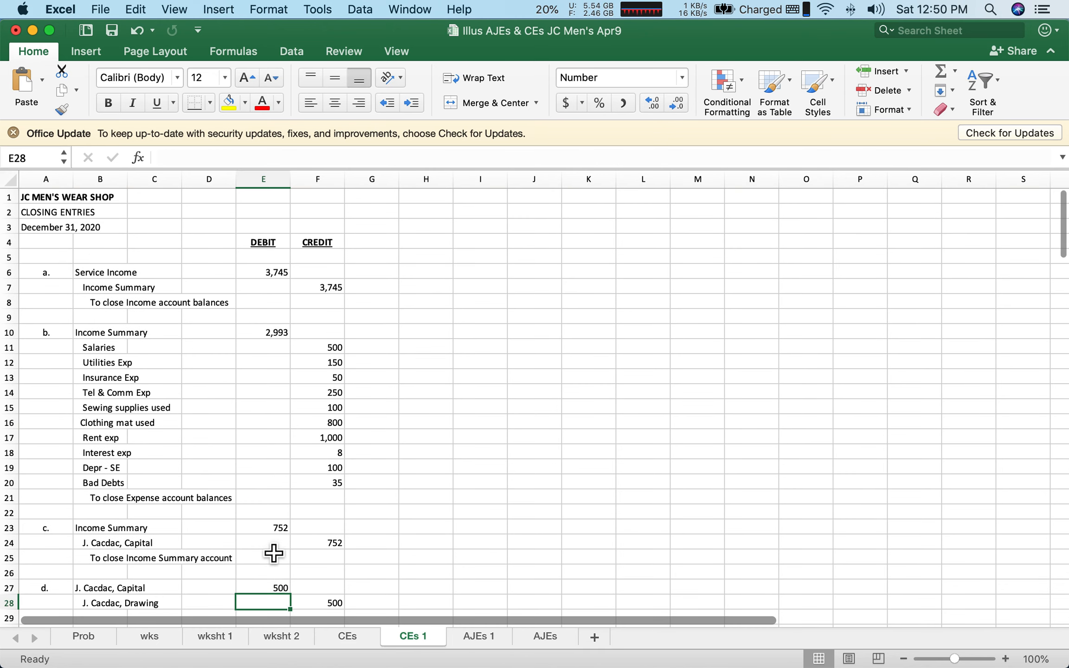
pyautogui.scroll(-3, 273, 552)
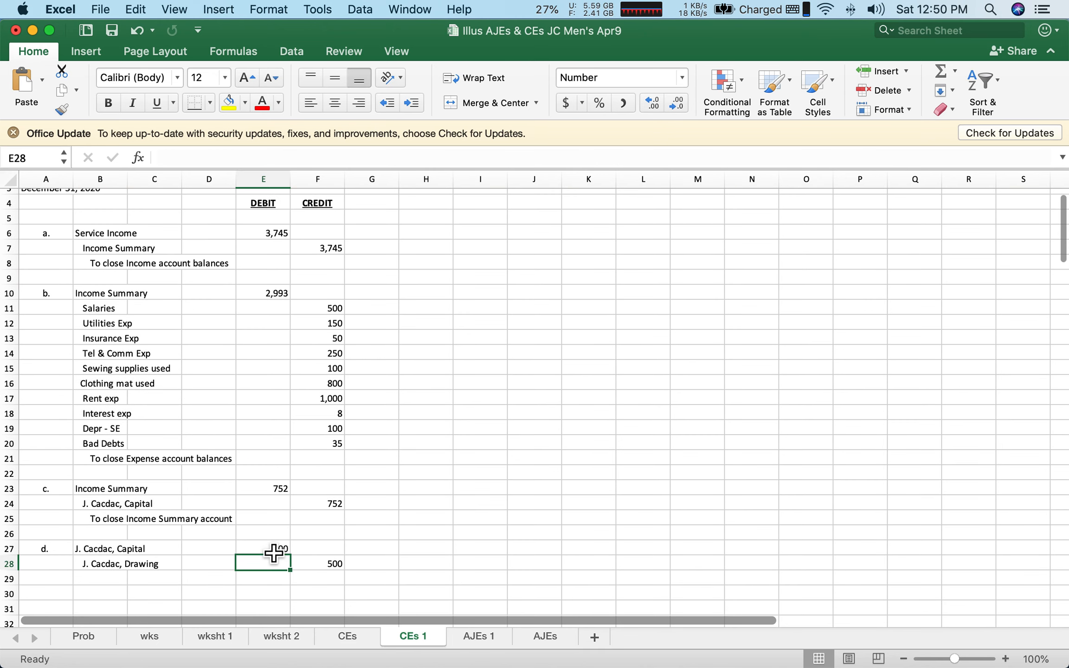
pyautogui.scroll(-4, 273, 554)
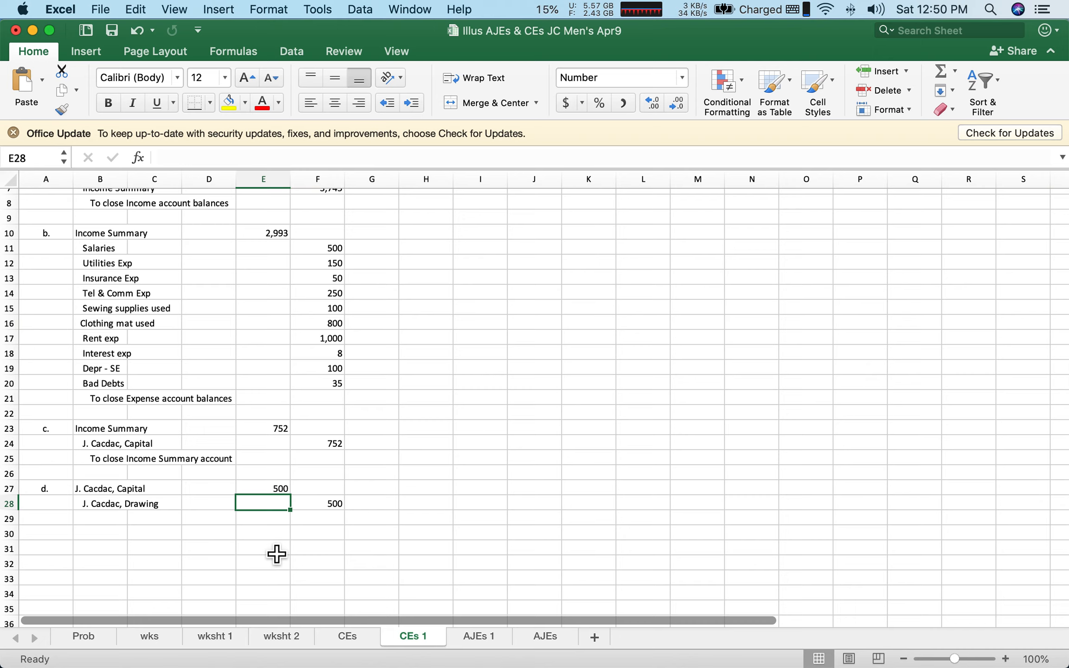
pyautogui.click(280, 539)
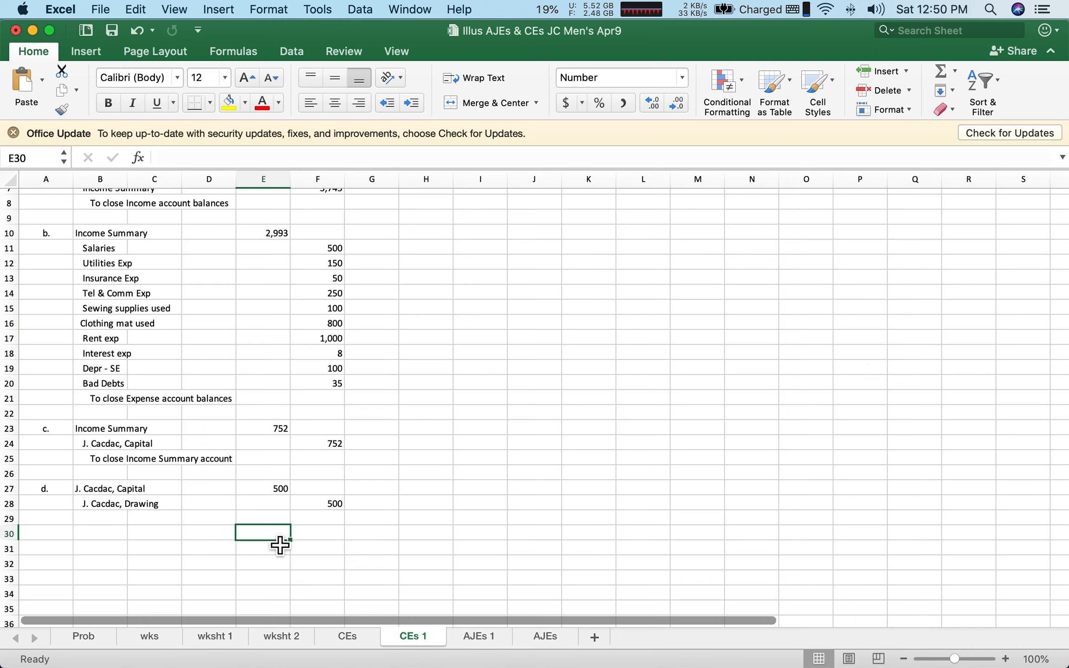
pyautogui.write('=sum')
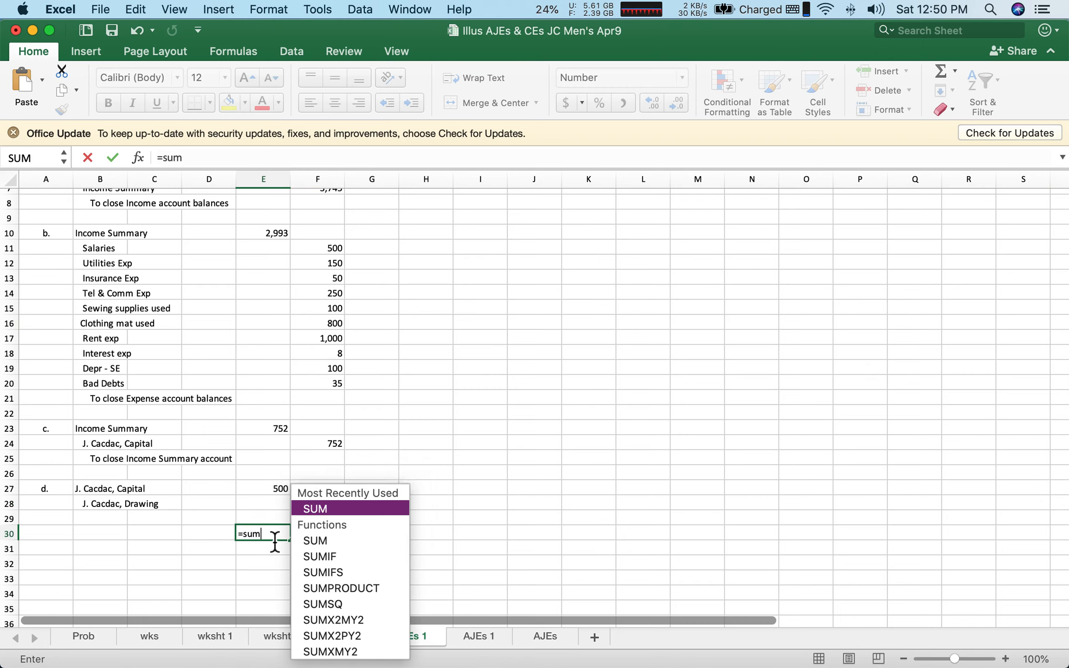
pyautogui.write('(')
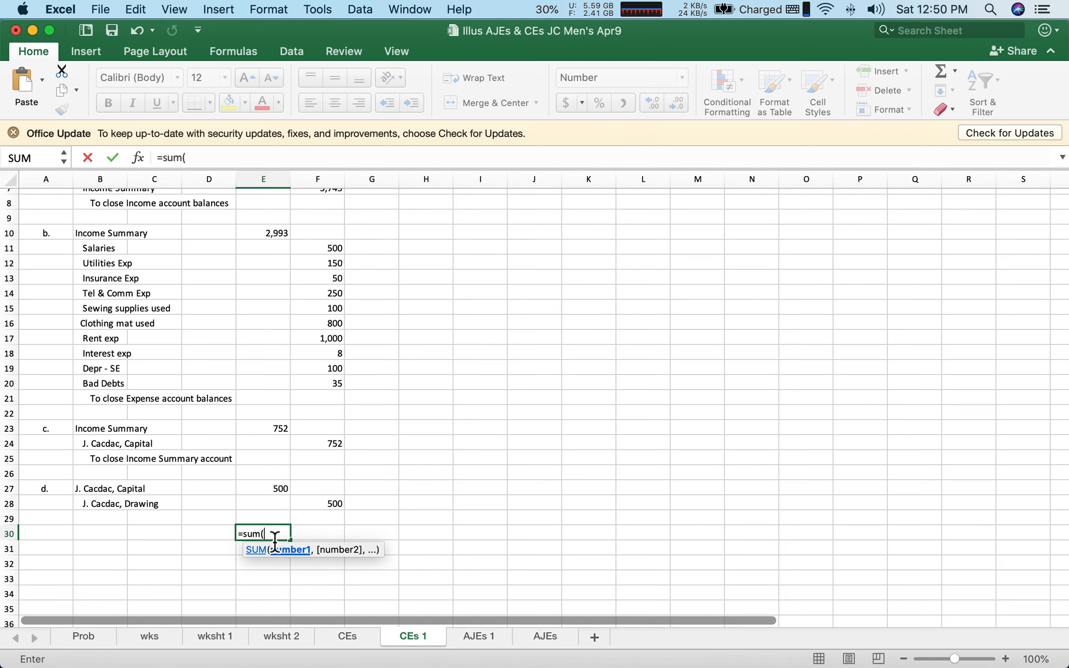
pyautogui.scroll(5, 295, 513)
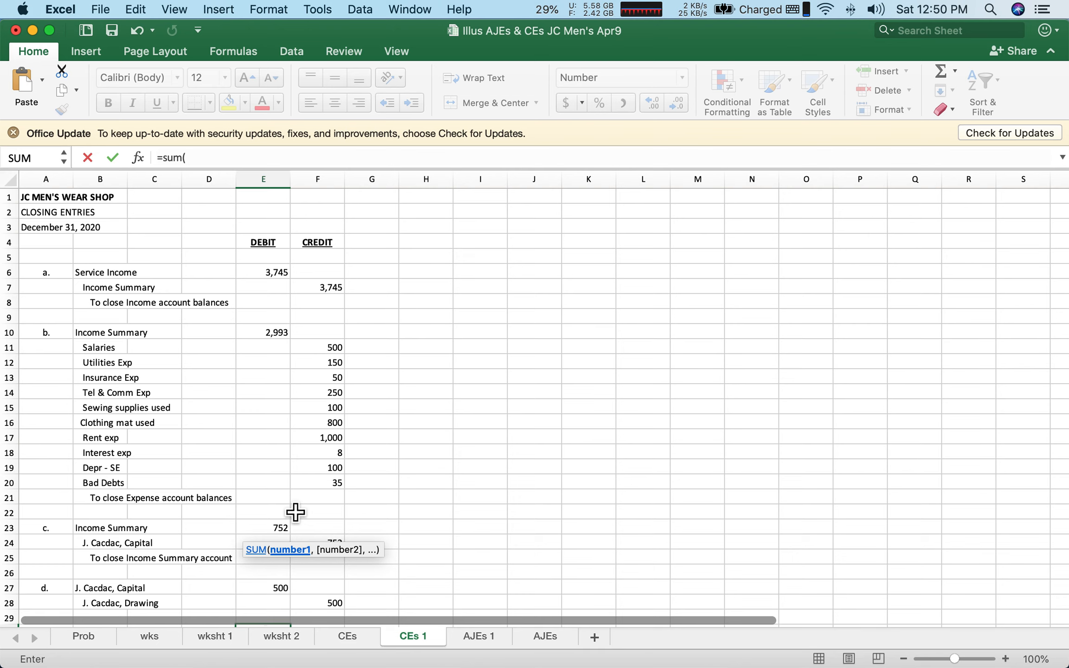
pyautogui.scroll(-5, 295, 512)
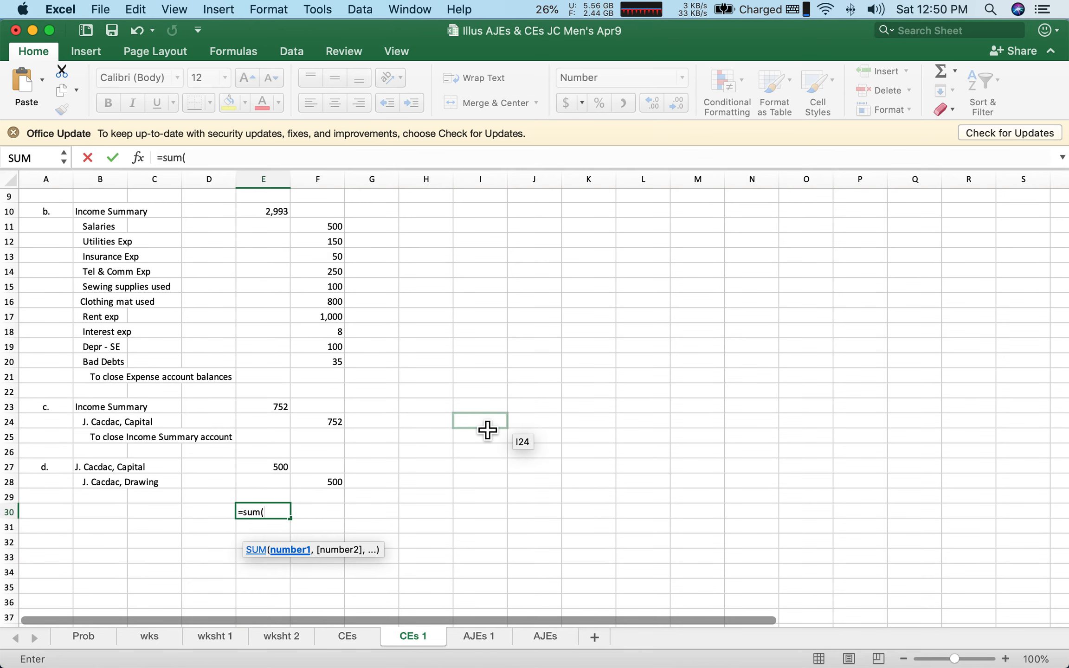
pyautogui.write('E')
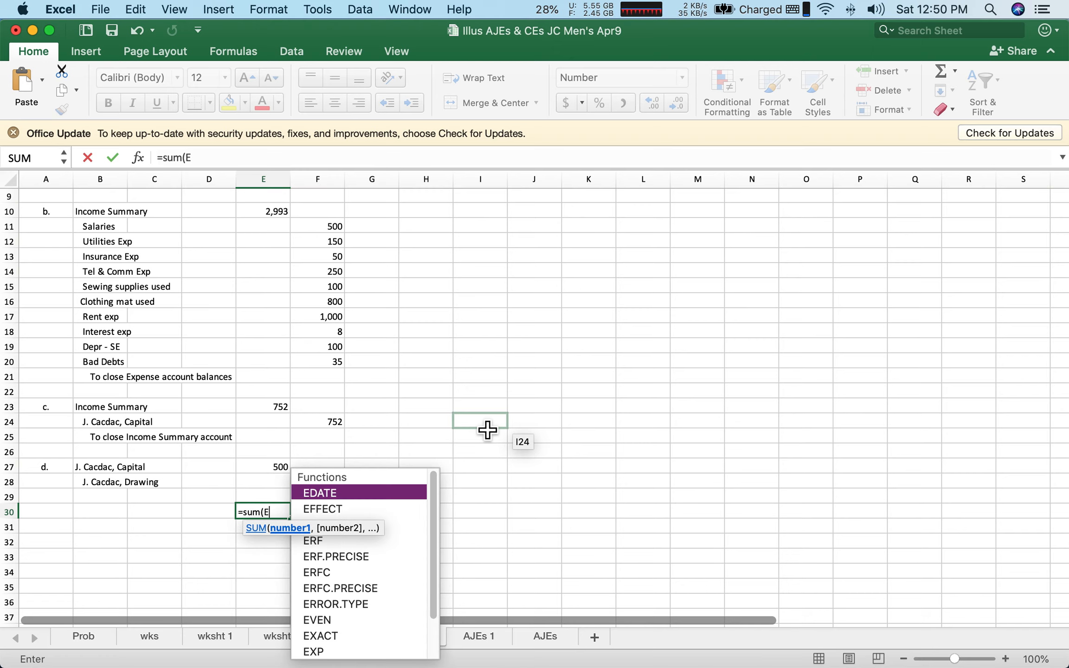
pyautogui.write('6:')
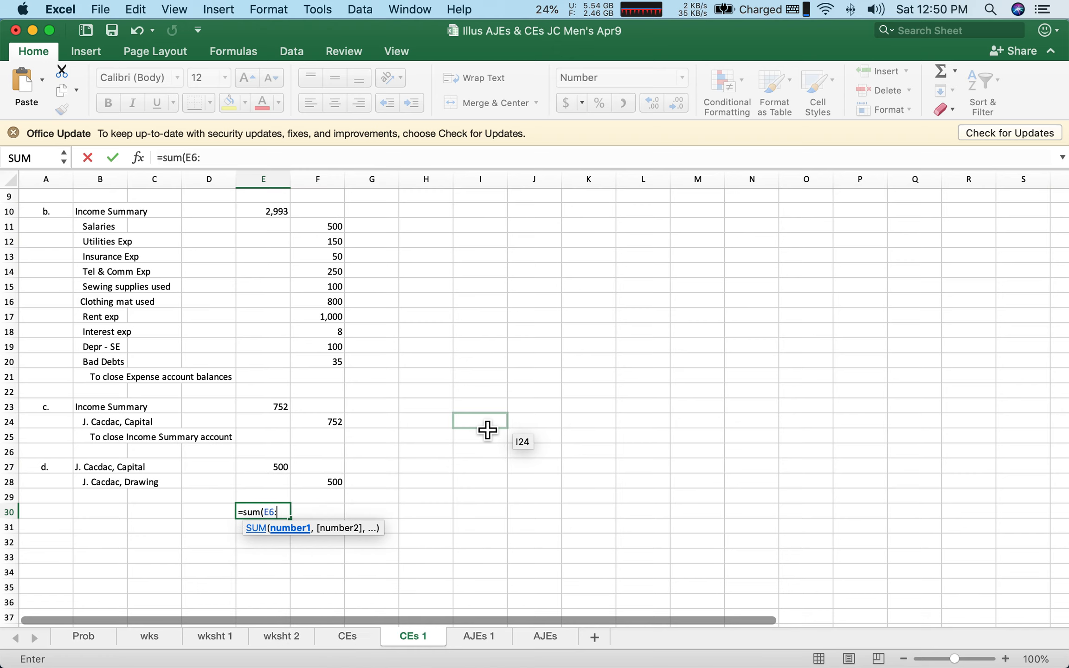
pyautogui.write('E')
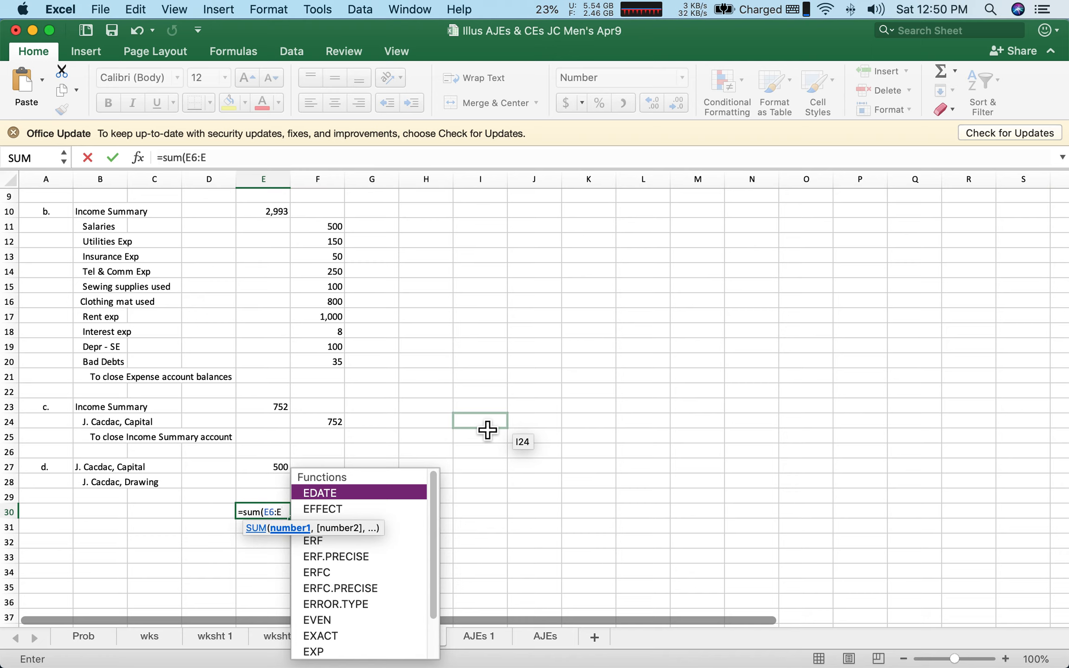
pyautogui.write('28)')
pyautogui.press('Return')
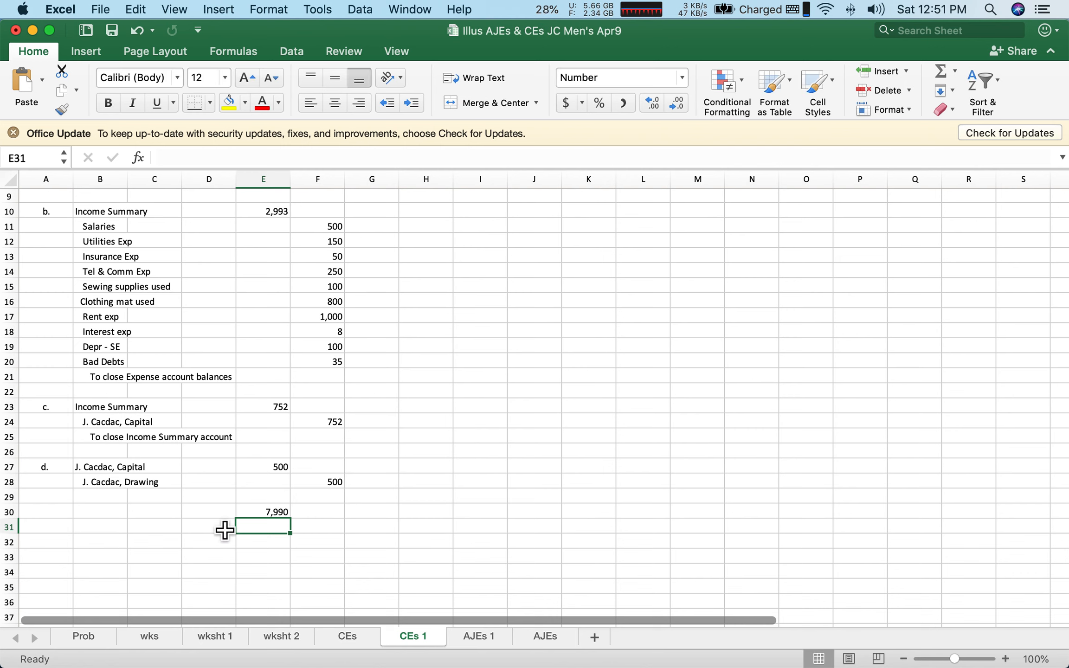
pyautogui.click(275, 512)
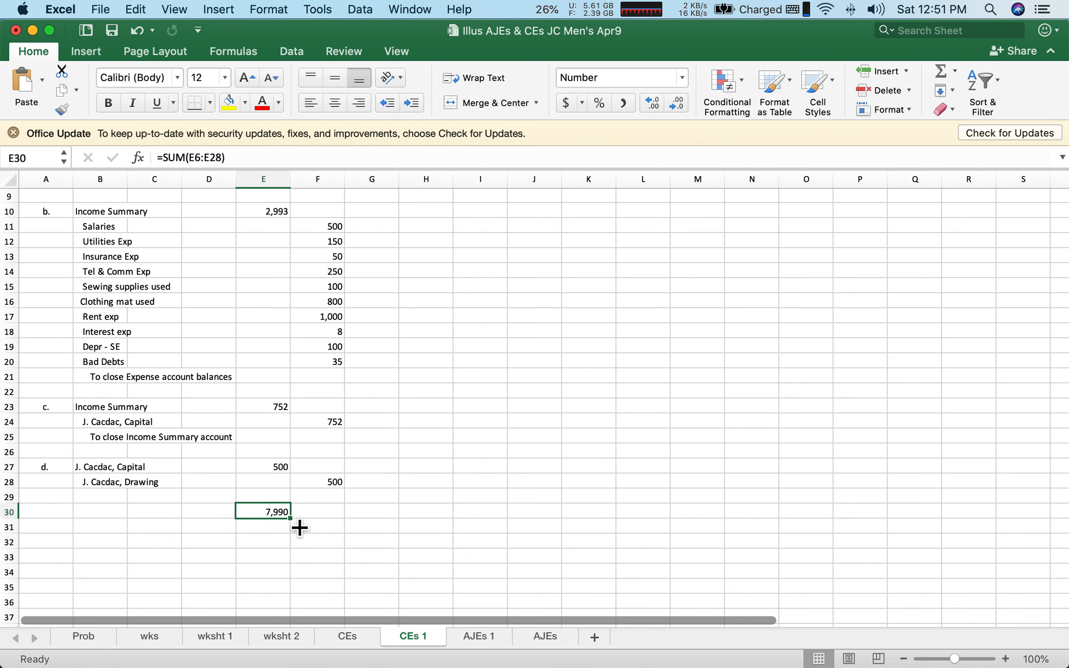
pyautogui.moveTo(299, 526); pyautogui.dragTo(345, 533)
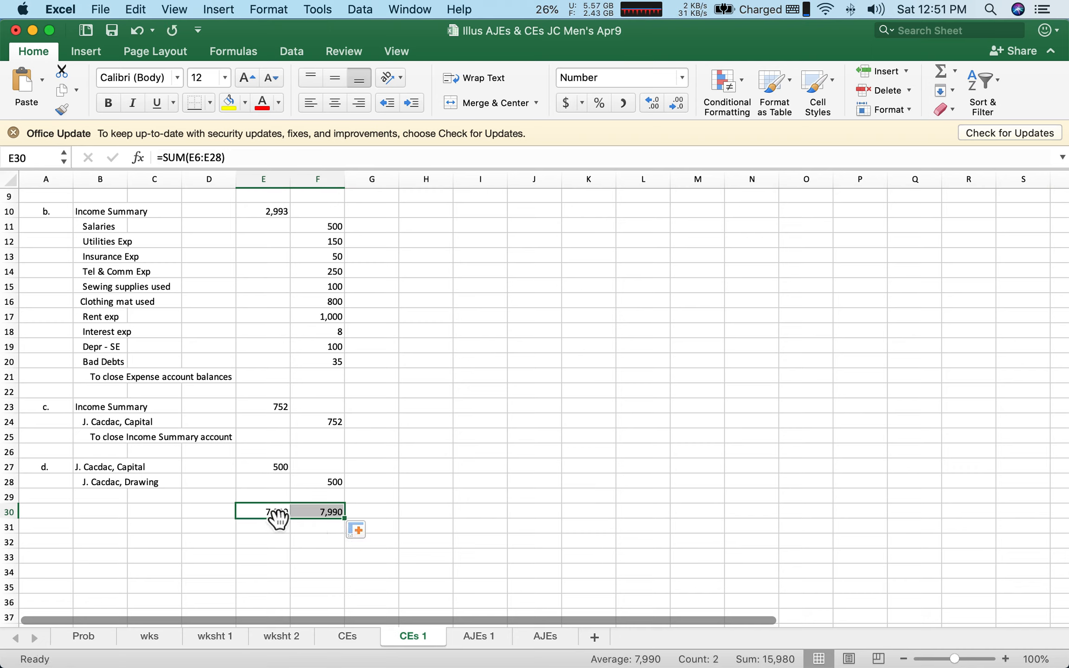
# - Apply a bottom double border to the debit and credit totals in E30:F30
pyautogui.moveTo(280, 516); pyautogui.dragTo(320, 520)
pyautogui.click(210, 102)
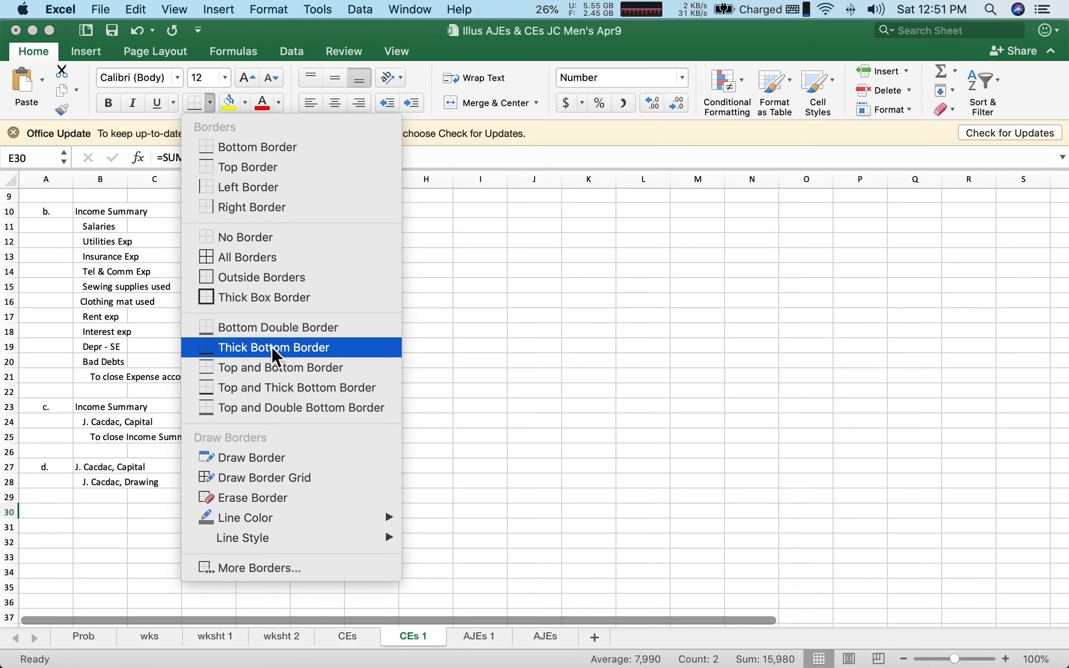
pyautogui.click(271, 333)
pyautogui.click(434, 501)
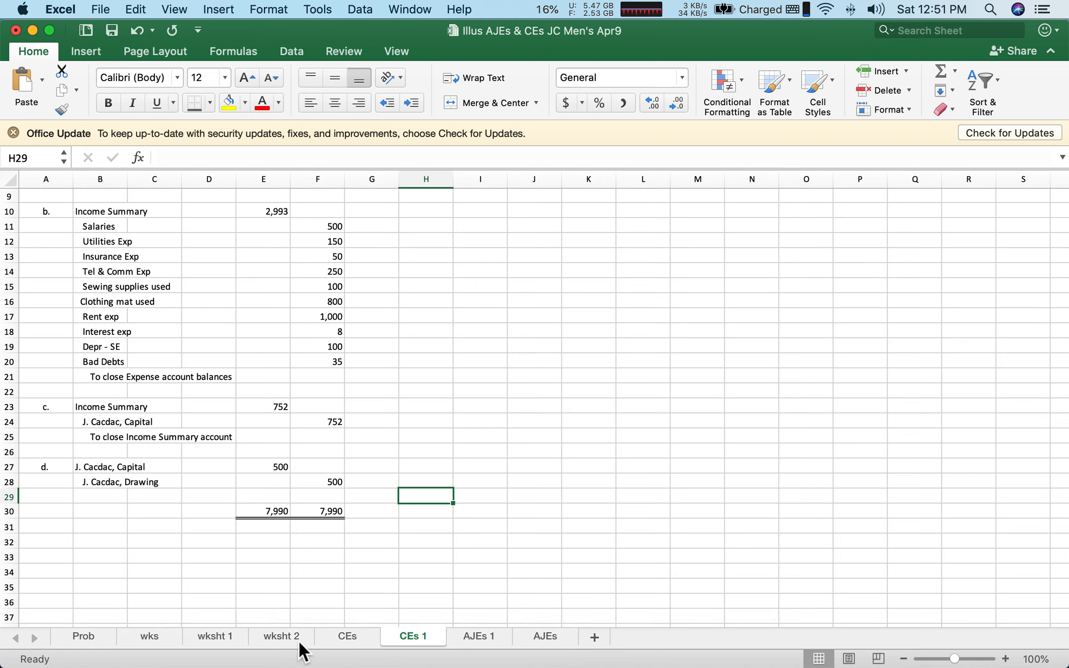
# - On wksht 2, copy the ADJUSTING ENTRIES heading with its DEBIT and CREDIT labels from E5:F6 to K5
pyautogui.click(281, 637)
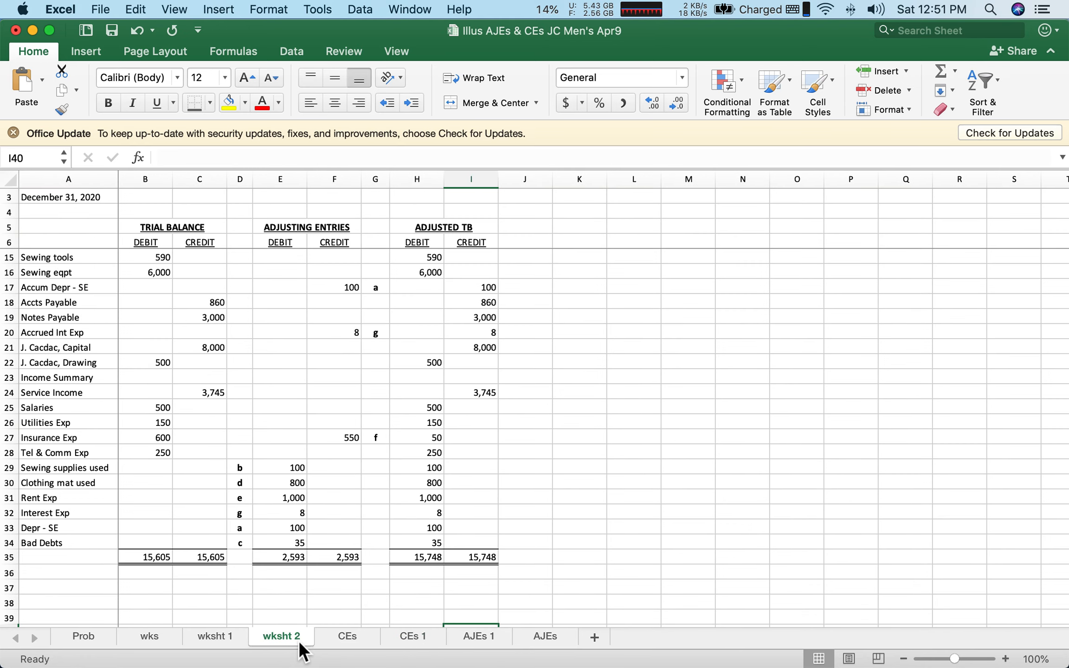
pyautogui.scroll(4, 415, 485)
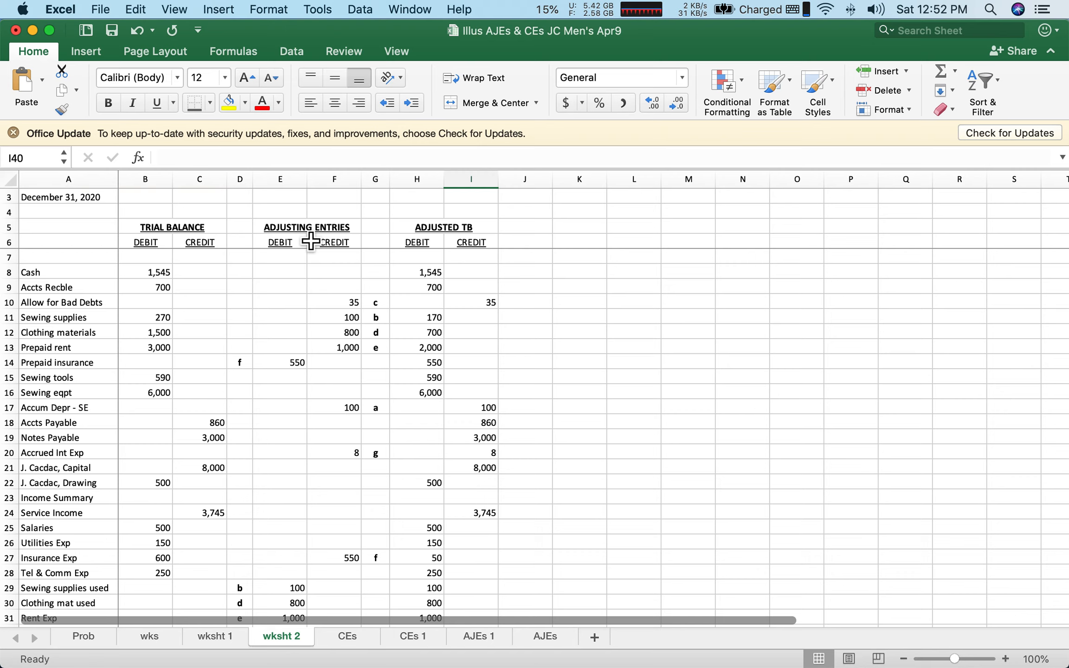
pyautogui.click(290, 234)
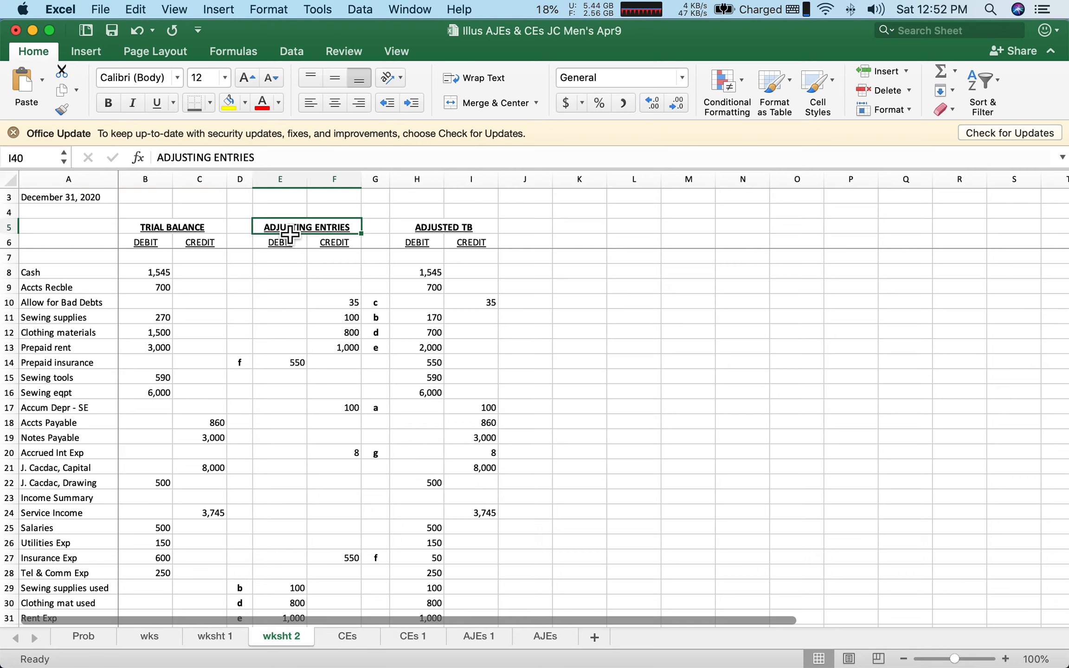
pyautogui.moveTo(290, 234); pyautogui.dragTo(345, 248)
pyautogui.rightClick(345, 248)
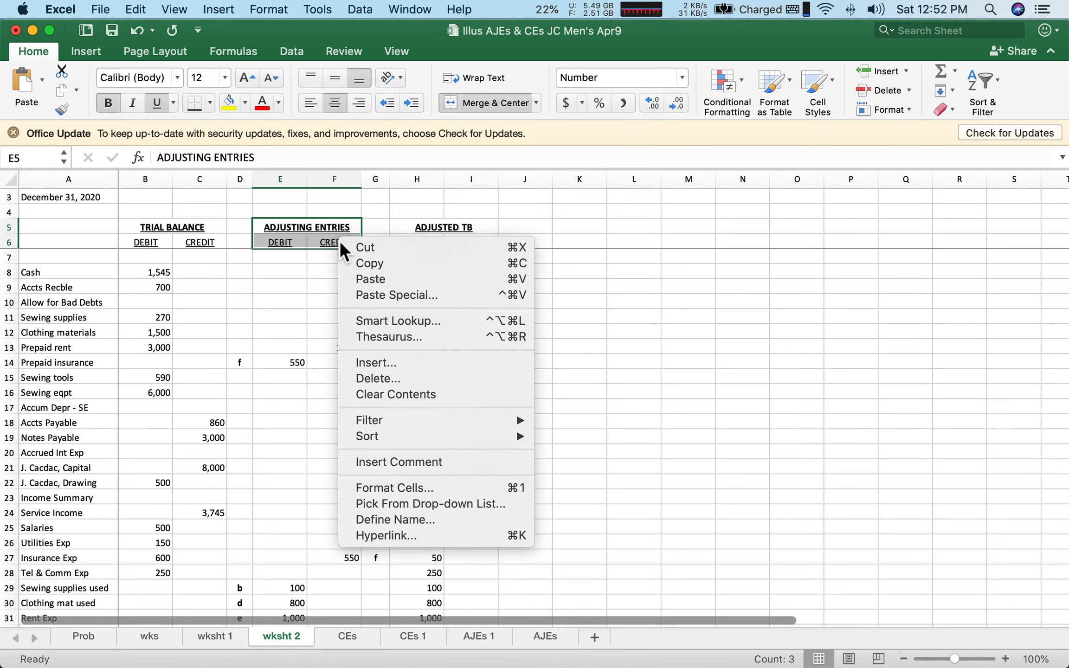
pyautogui.click(374, 270)
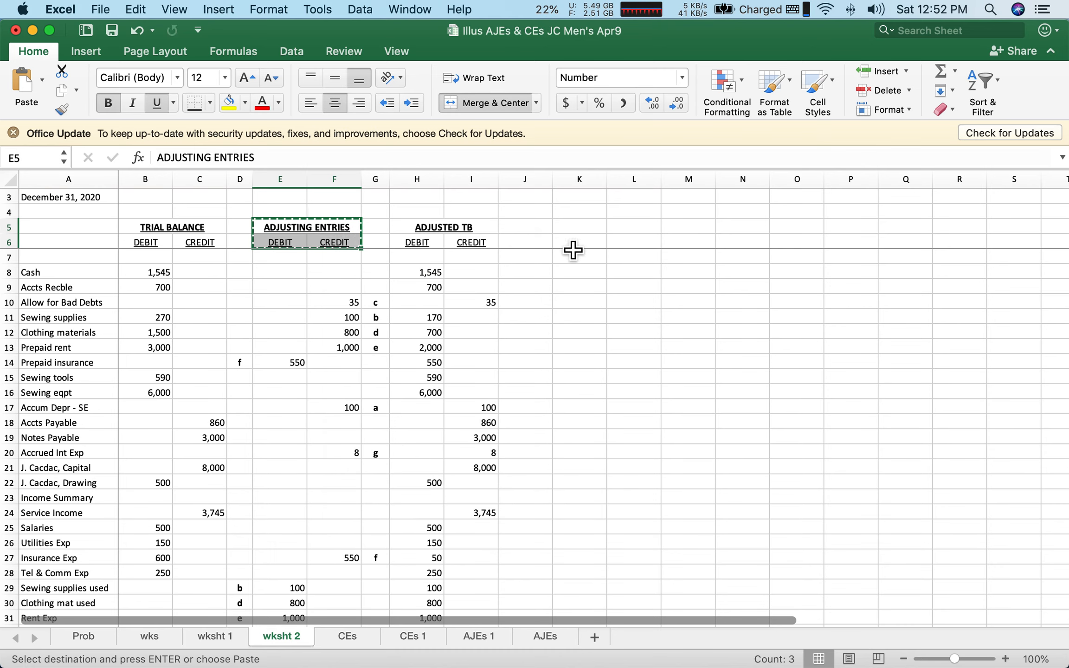
pyautogui.click(590, 235)
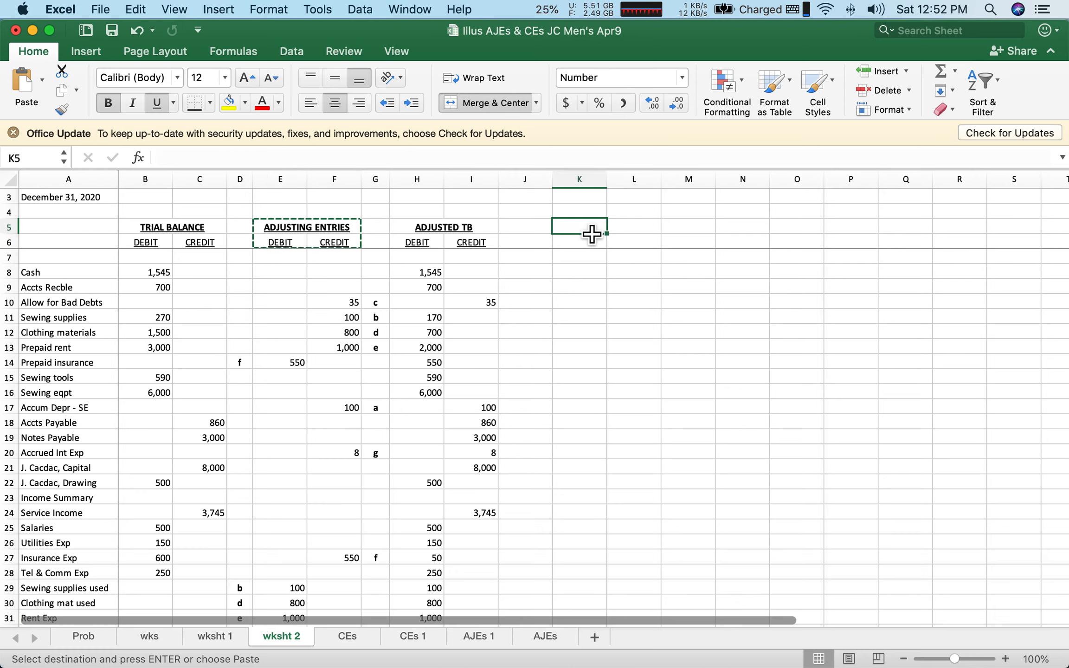
pyautogui.rightClick(588, 226)
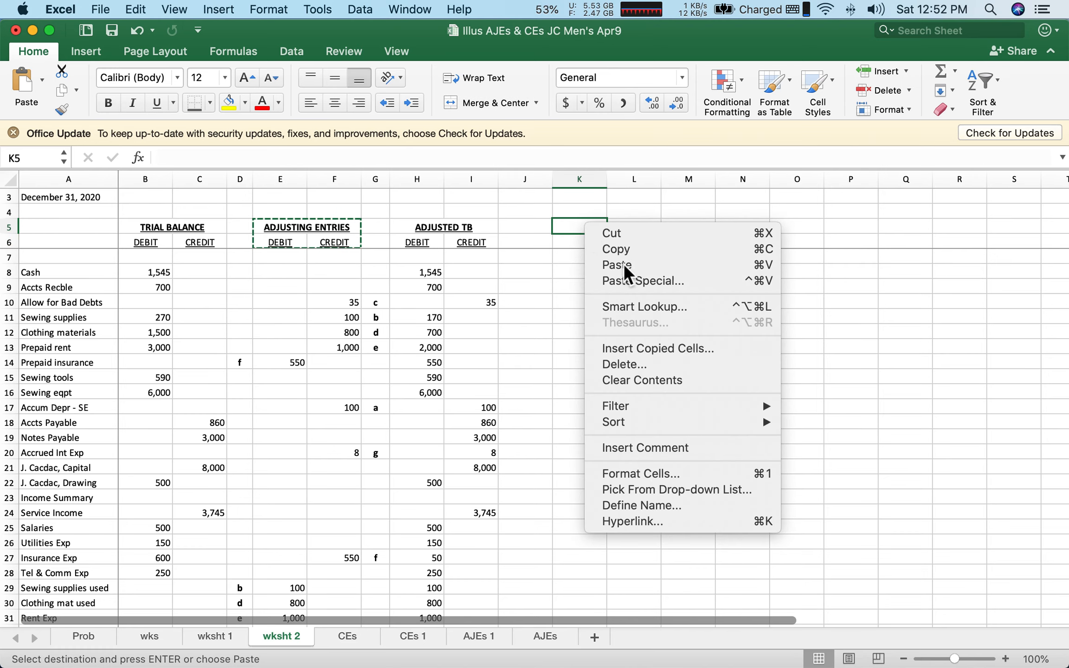
pyautogui.click(623, 263)
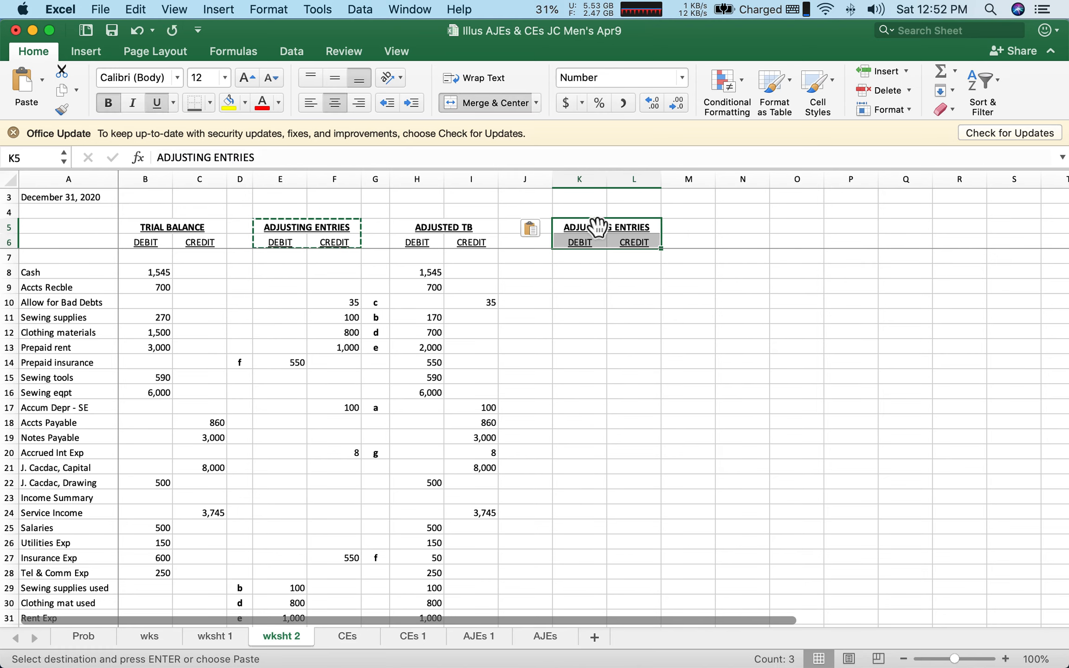
pyautogui.click(601, 306)
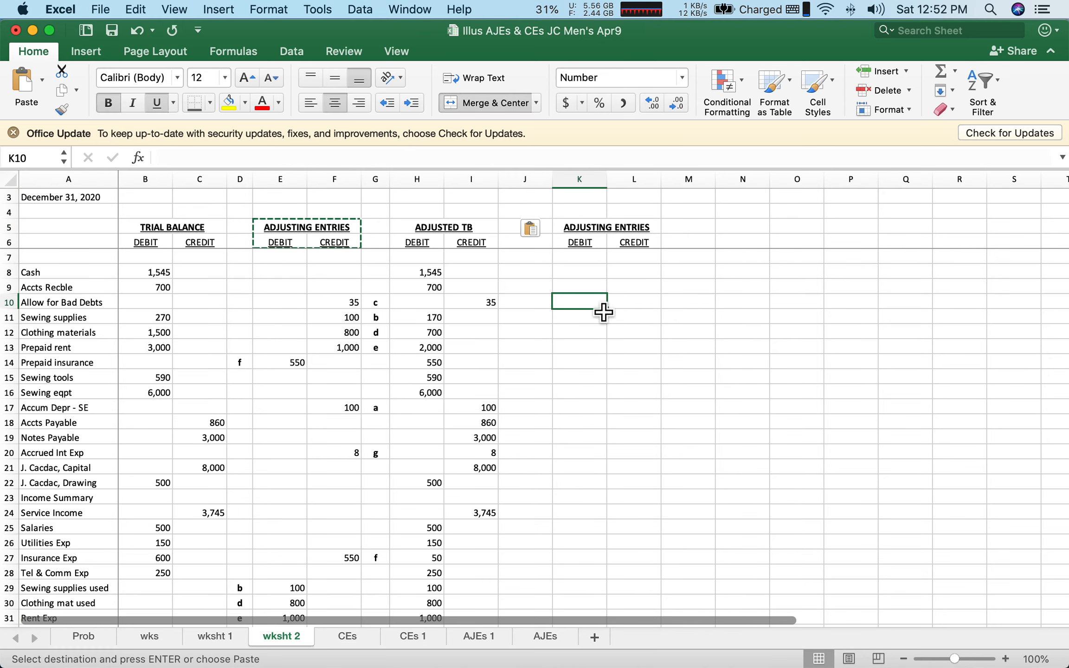
# - Change the copied heading in K5 to CLOSING ENTRIES
pyautogui.click(580, 234)
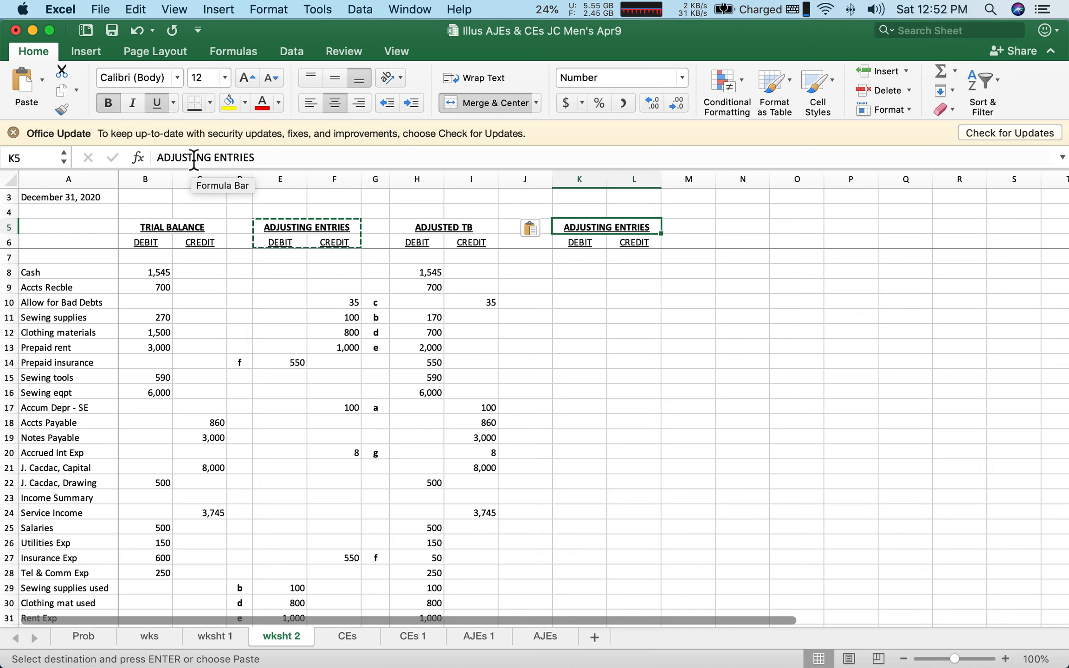
pyautogui.click(194, 158)
pyautogui.press('BackSpace')
pyautogui.press('BackSpace')
pyautogui.press('BackSpace')
pyautogui.press('BackSpace')
pyautogui.press('BackSpace')
pyautogui.press('BackSpace')
pyautogui.write('C')
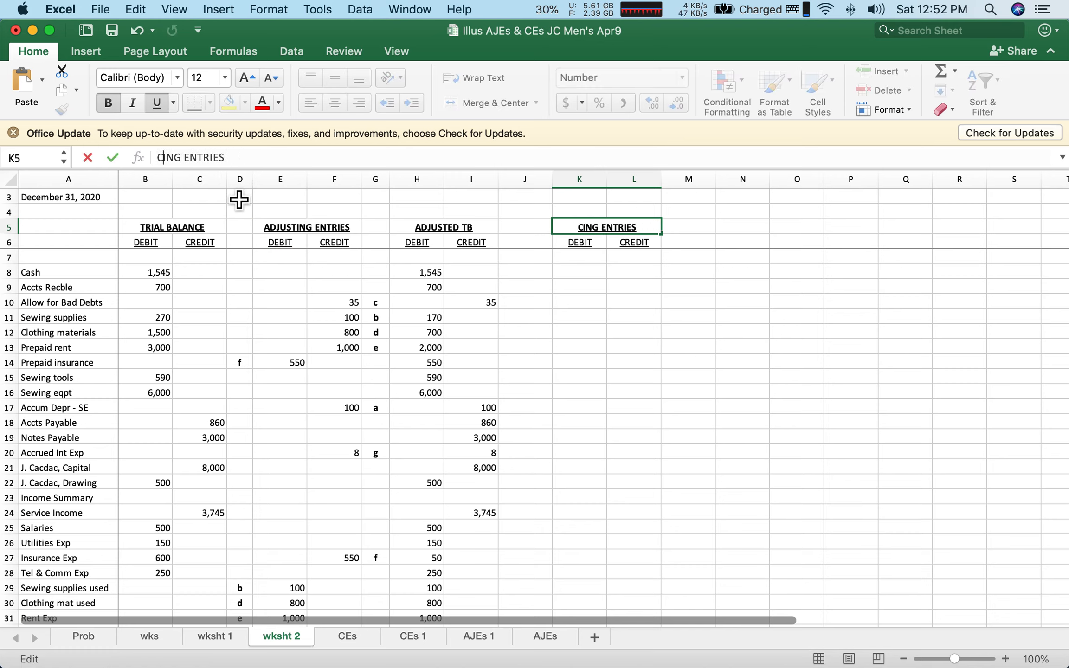
pyautogui.write('LO')
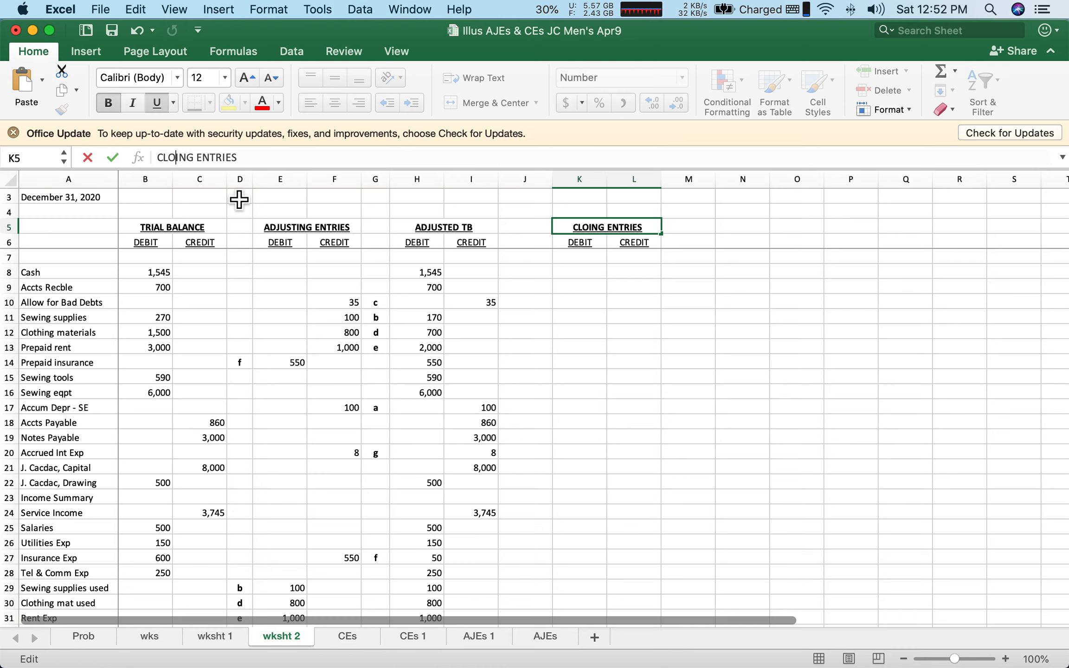
pyautogui.write('S')
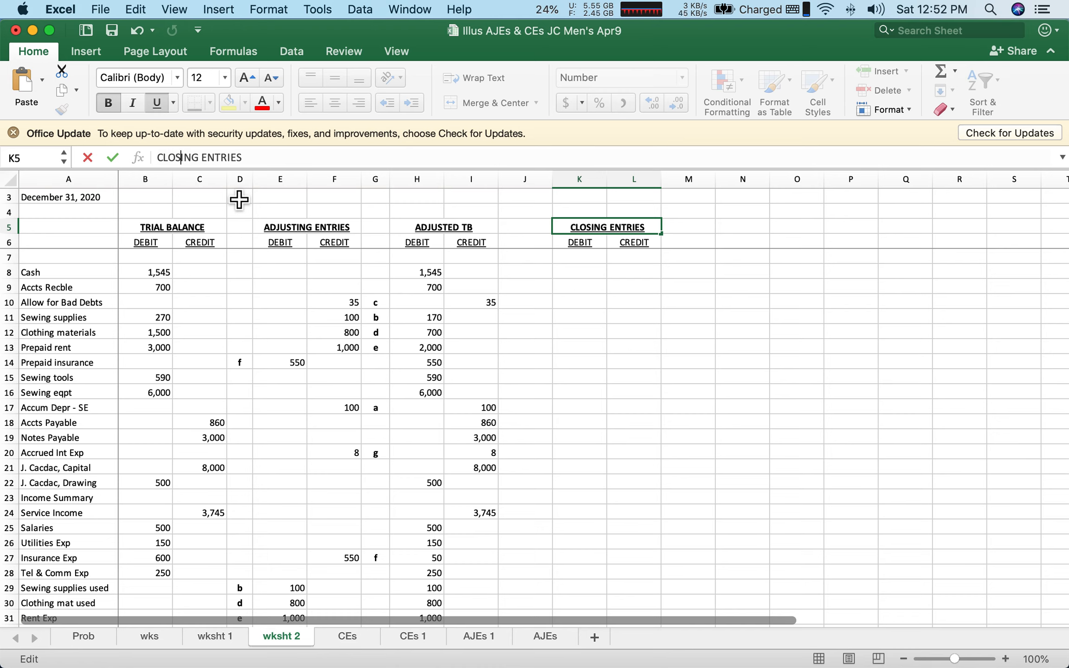
pyautogui.press('Return')
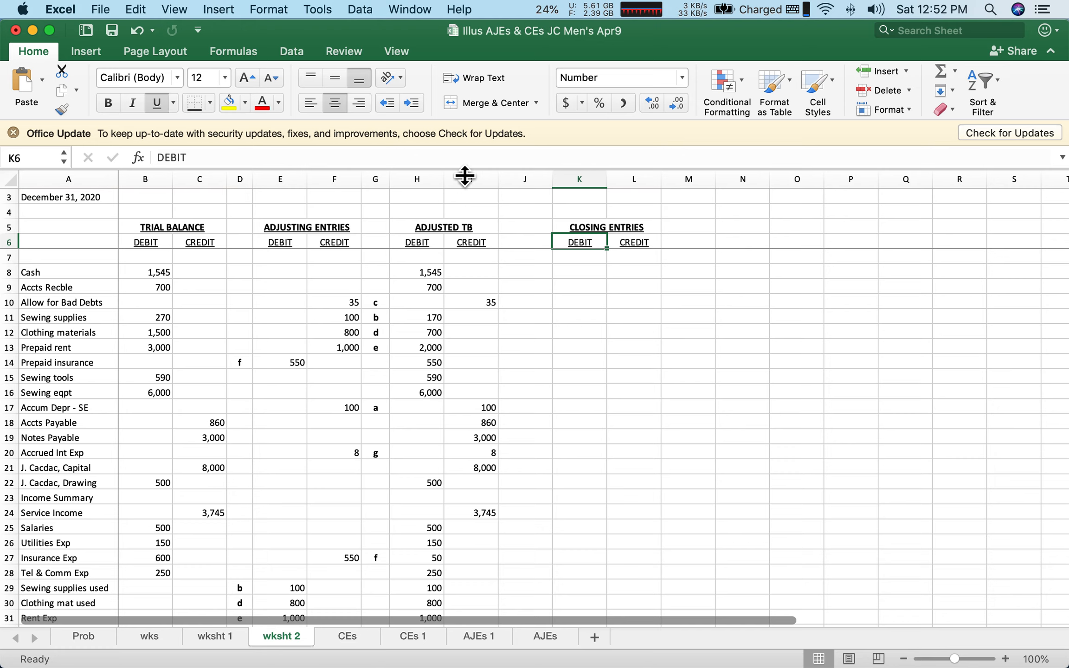
# - Narrow columns J and M on either side of the closing entries and format both as centered and bold
pyautogui.moveTo(553, 180); pyautogui.dragTo(538, 213)
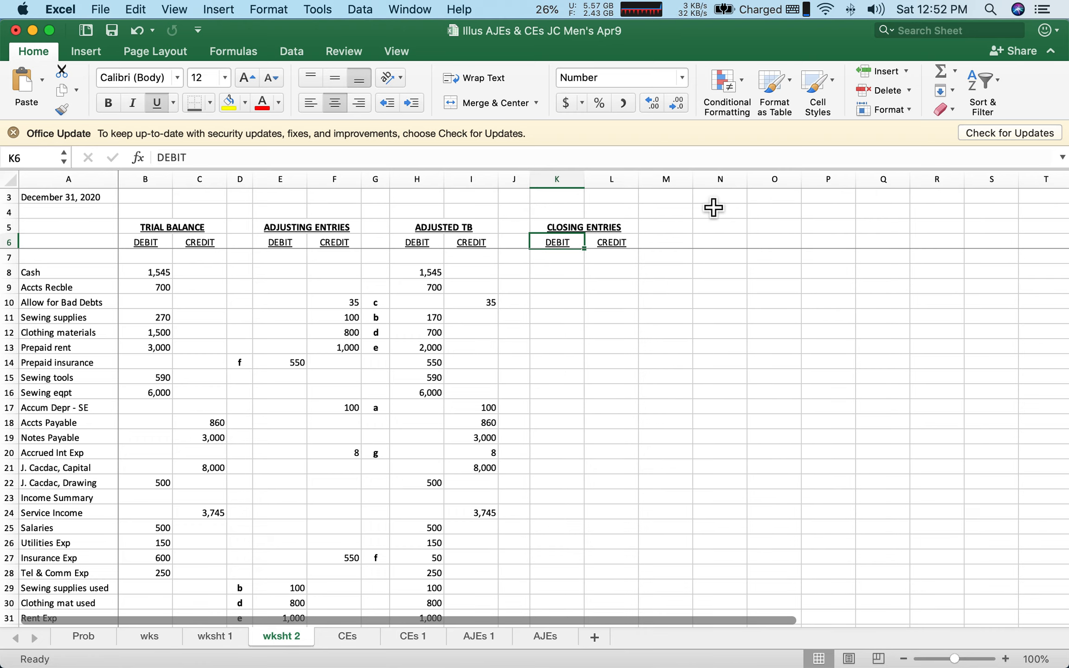
pyautogui.moveTo(698, 182); pyautogui.dragTo(677, 210)
pyautogui.click(521, 182)
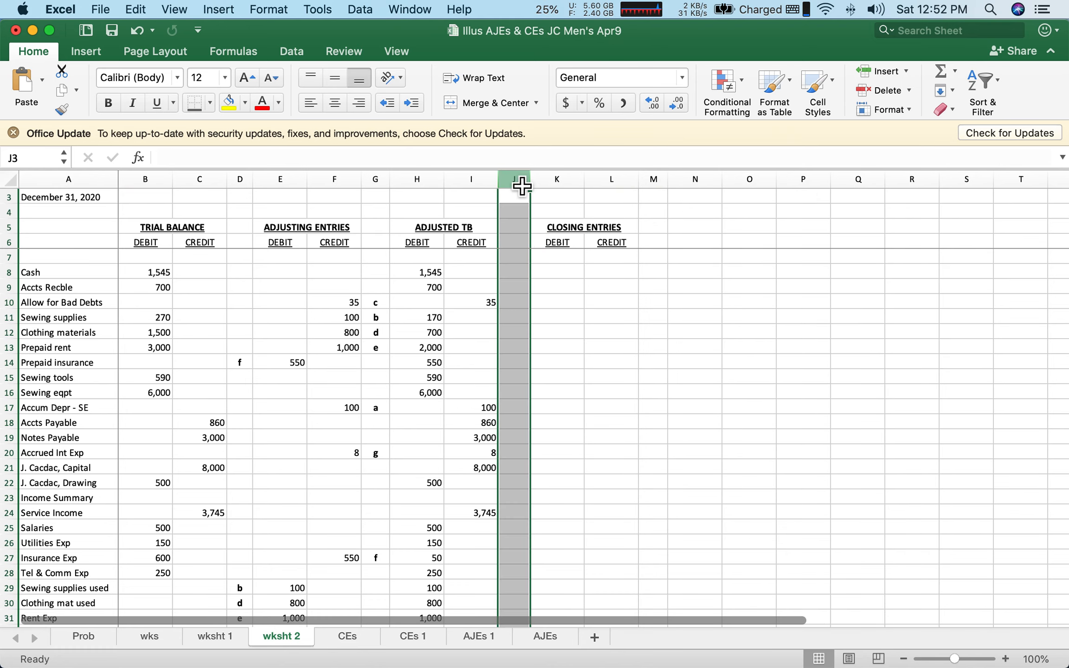
pyautogui.click(333, 102)
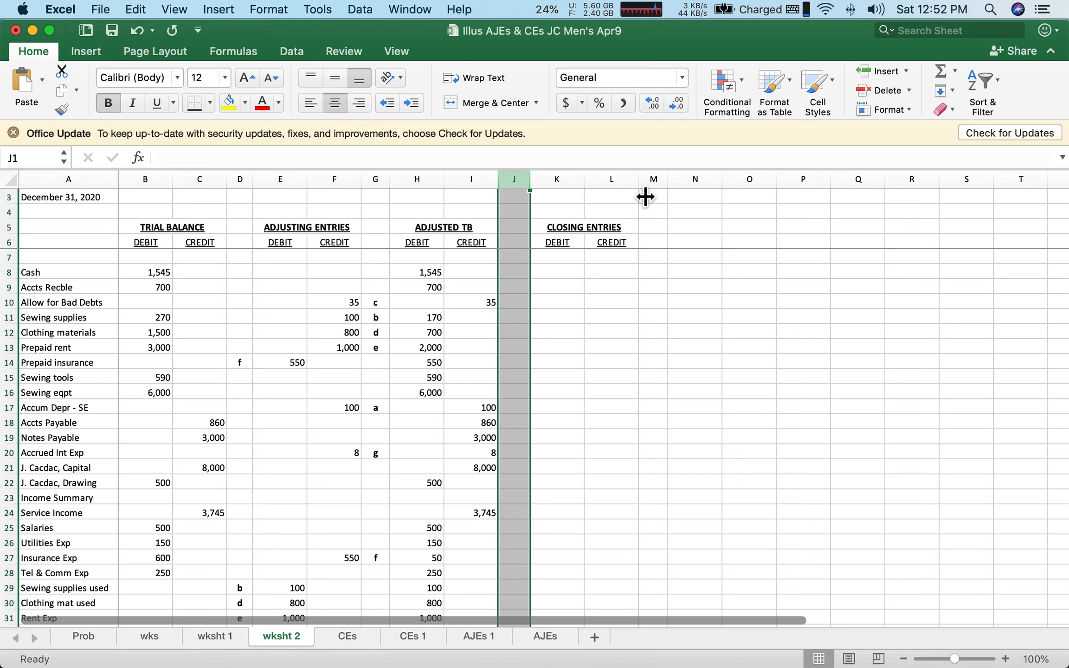
pyautogui.click(652, 180)
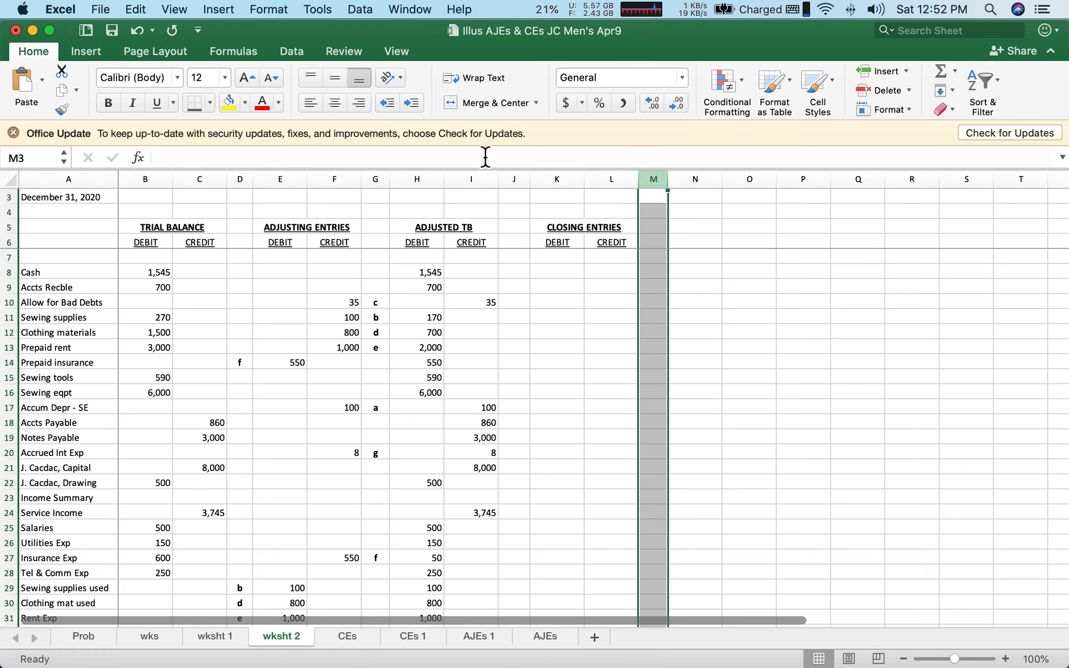
pyautogui.click(336, 100)
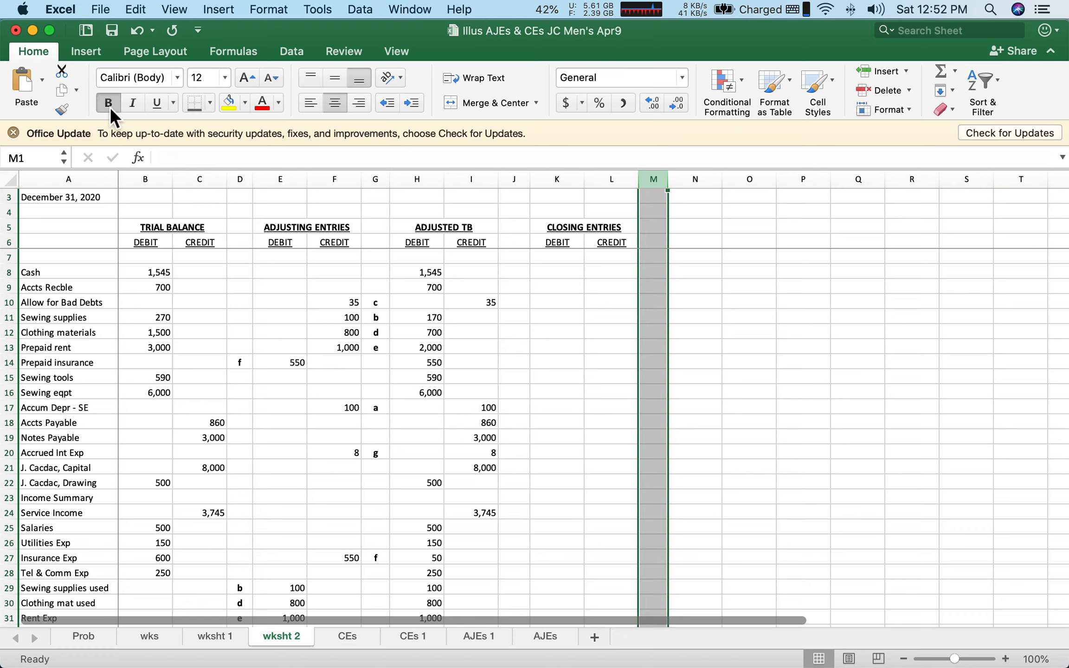
# - Mark the Service Income row with "a" in J24 and enter its 3745 closing debit in K24
pyautogui.click(559, 482)
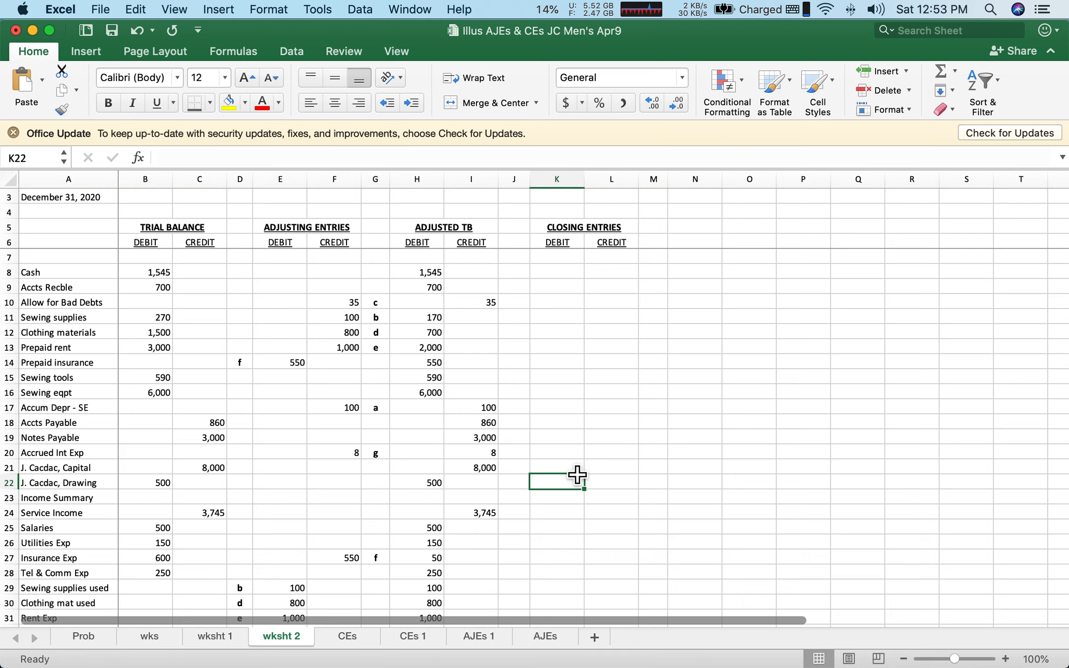
pyautogui.scroll(-1, 598, 559)
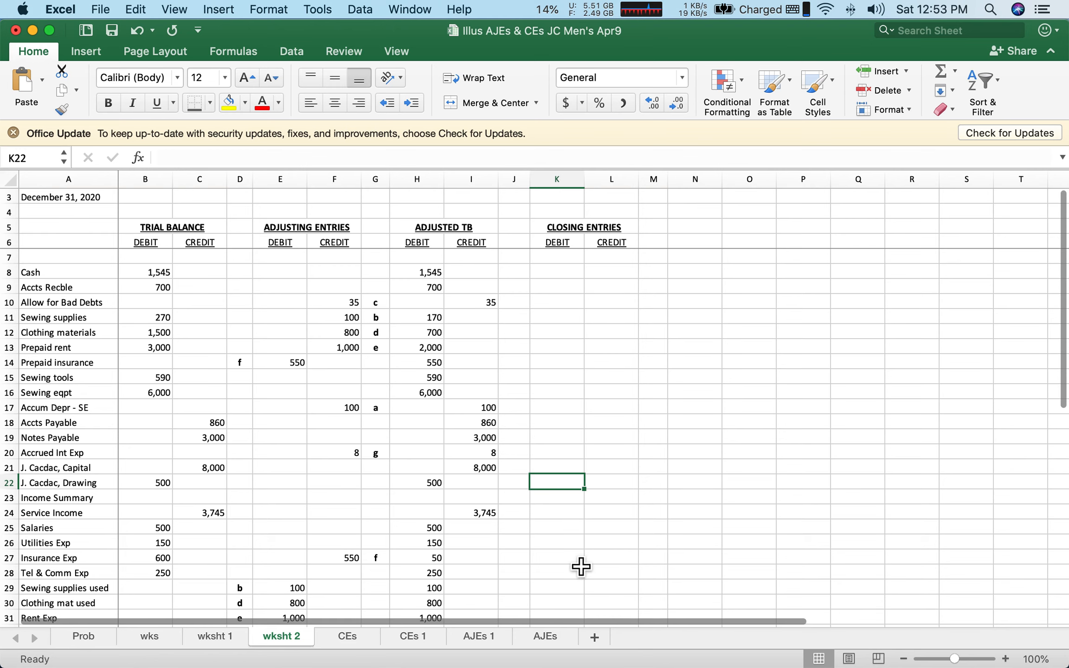
pyautogui.scroll(-1, 557, 552)
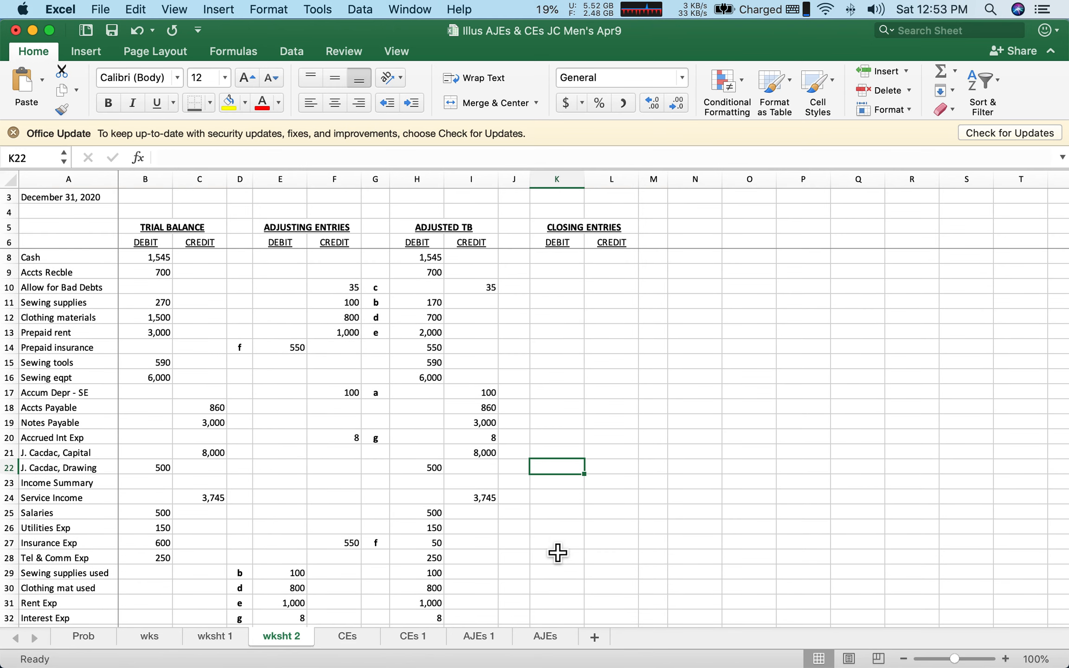
pyautogui.click(527, 505)
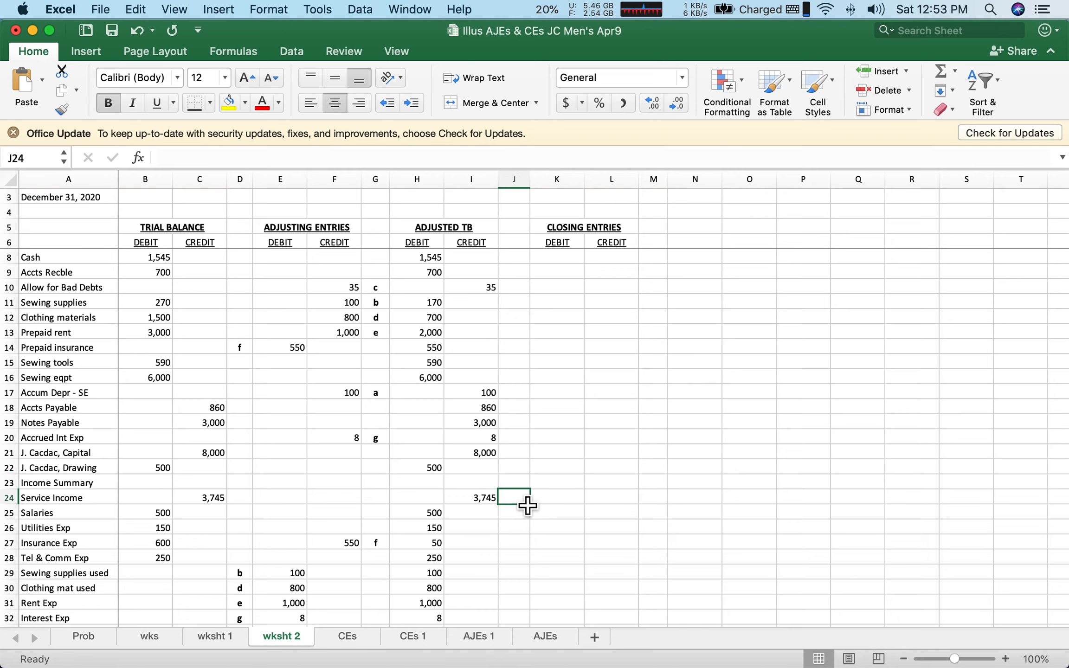
pyautogui.write('a')
pyautogui.press('Tab')
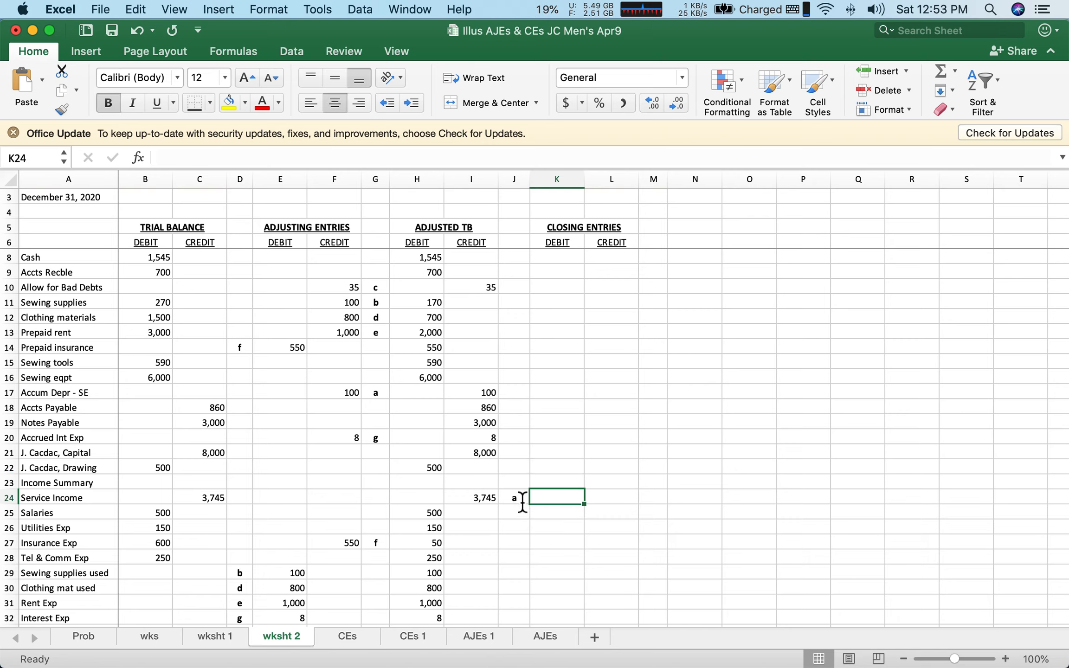
pyautogui.write('3745')
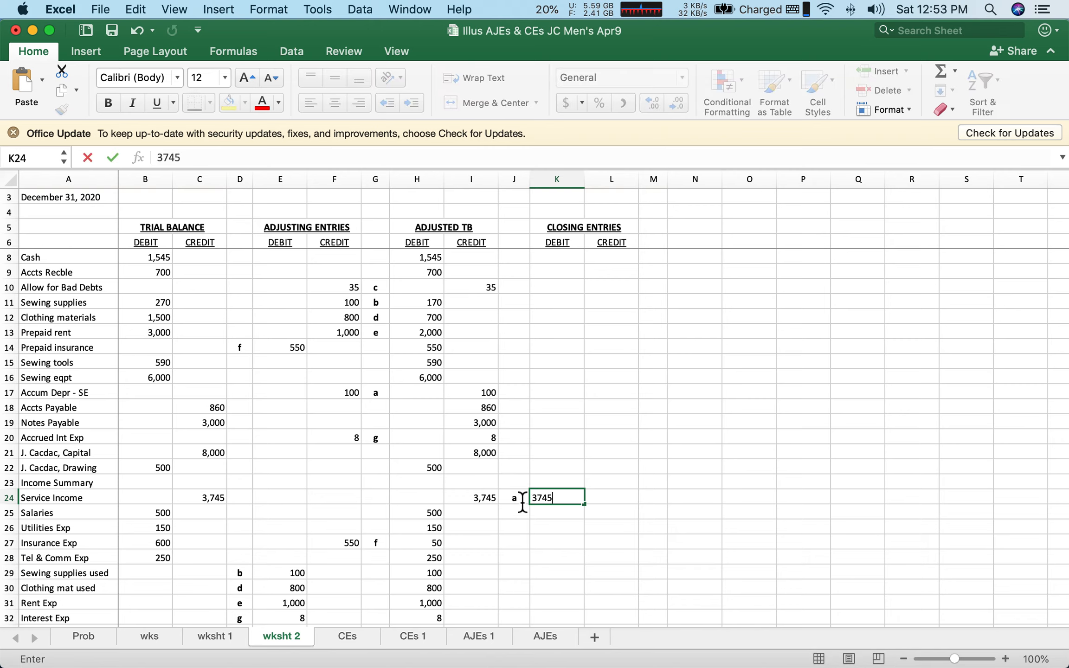
pyautogui.press('Tab')
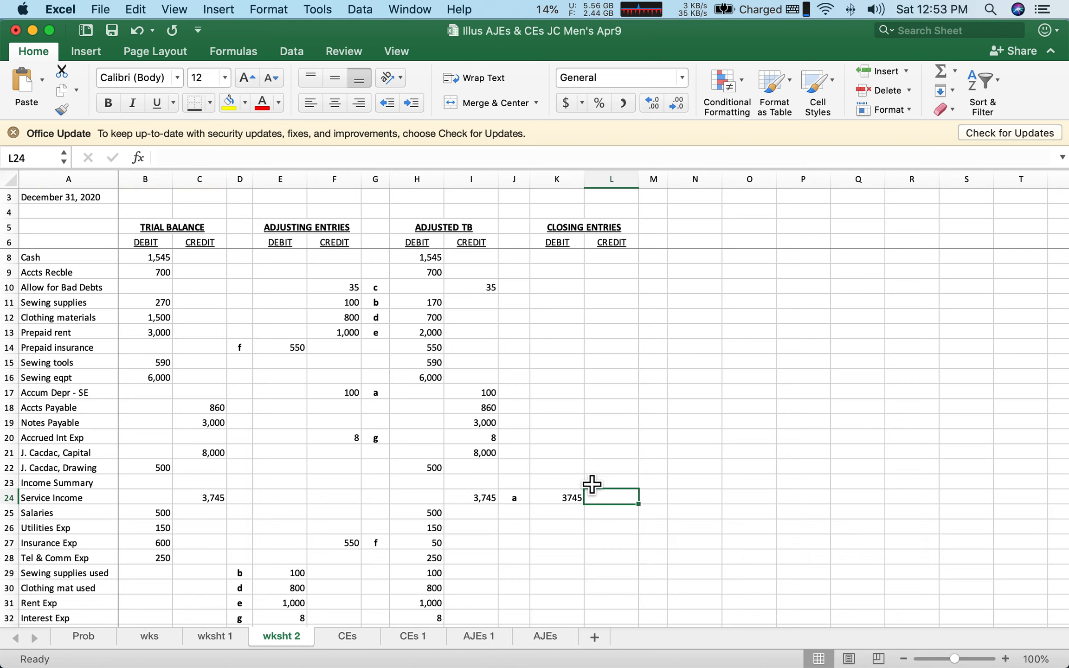
# - Enter the 3745 closing credit for Income Summary in L23
pyautogui.click(614, 484)
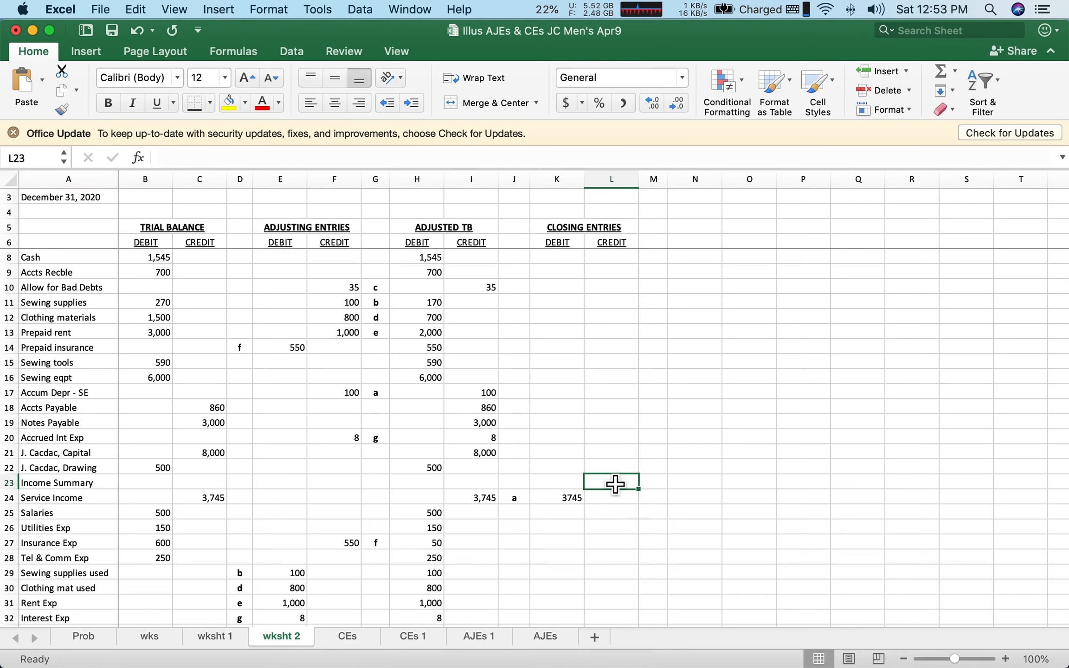
pyautogui.write('3745')
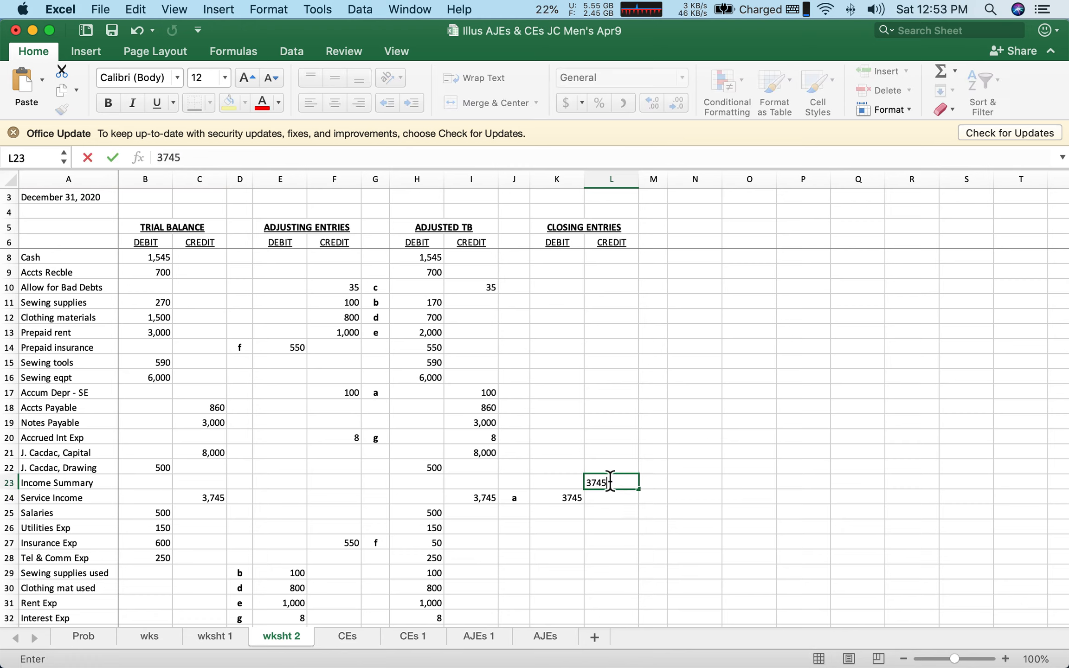
pyautogui.press('Return')
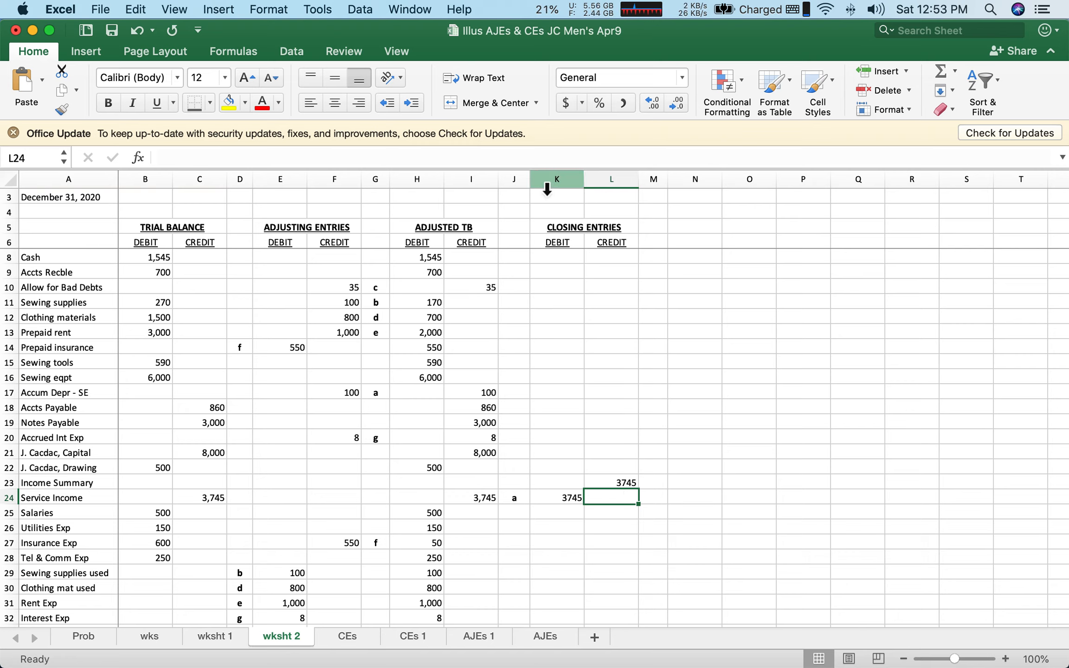
# - Format columns K and L as Number with a thousands separator, 0 decimal places and red negative numbers
pyautogui.moveTo(547, 189); pyautogui.dragTo(603, 197)
pyautogui.rightClick(602, 186)
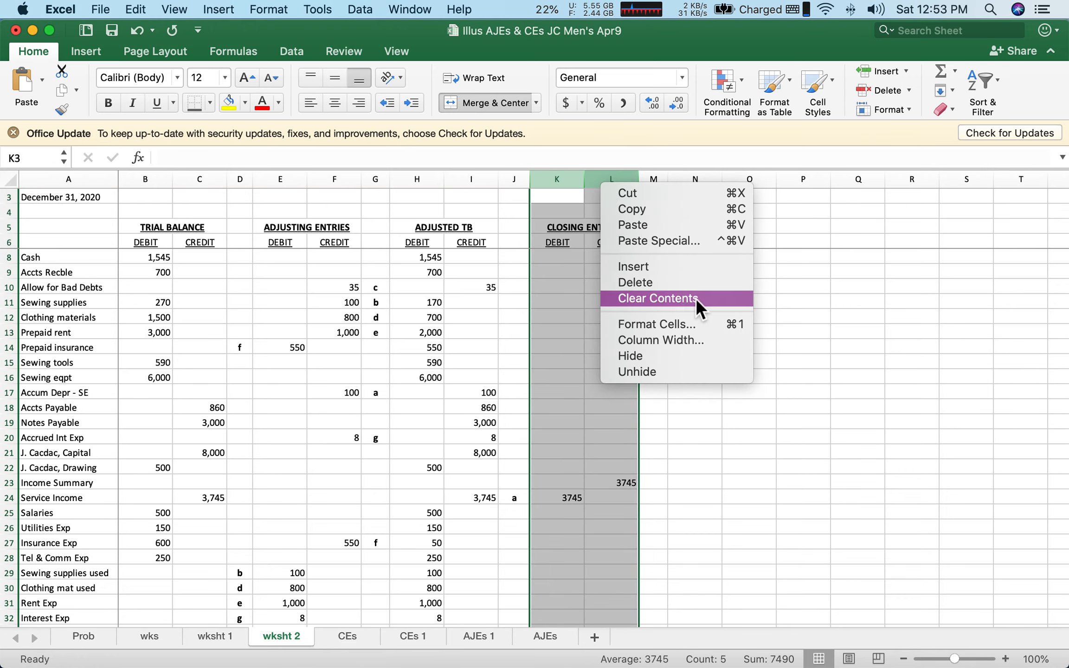
pyautogui.click(696, 324)
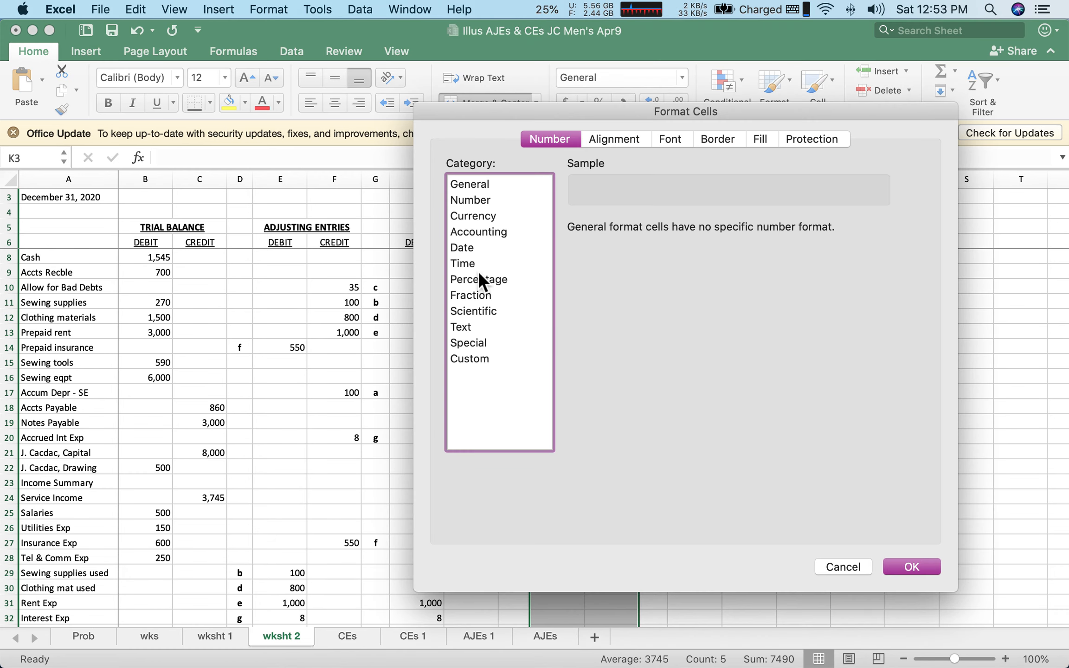
pyautogui.click(475, 199)
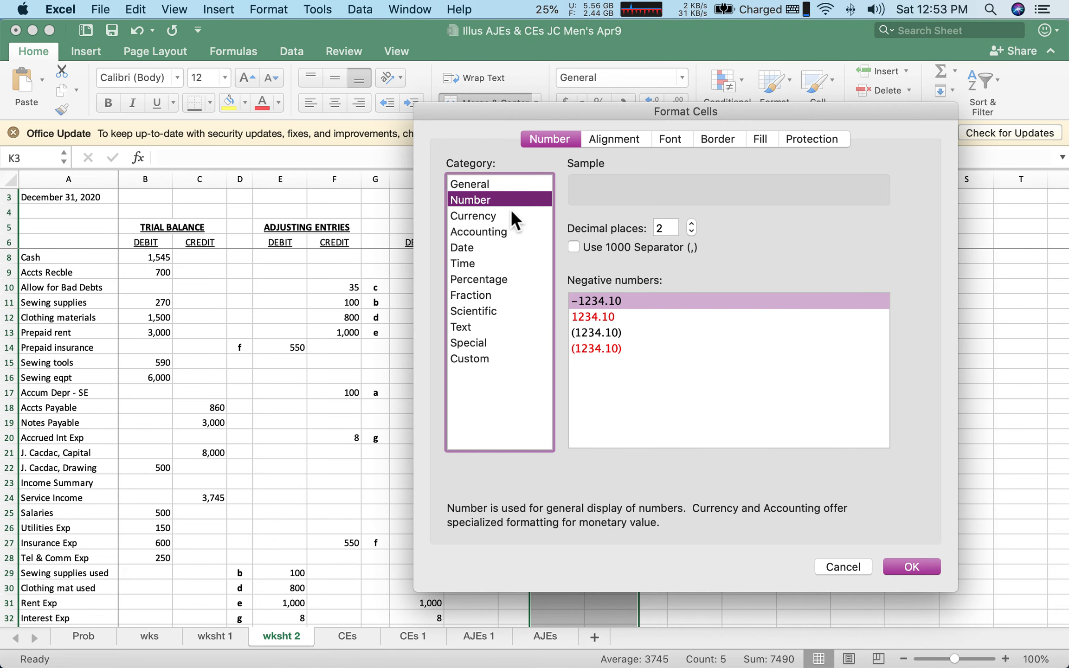
pyautogui.click(574, 248)
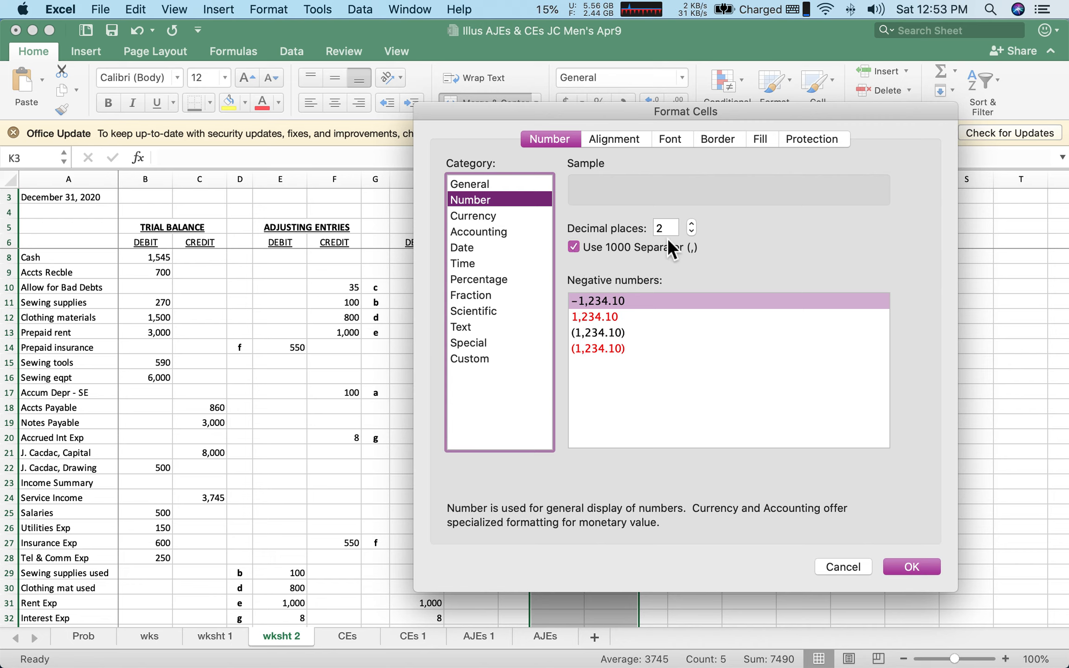
pyautogui.click(691, 231)
pyautogui.click(692, 230)
pyautogui.click(586, 317)
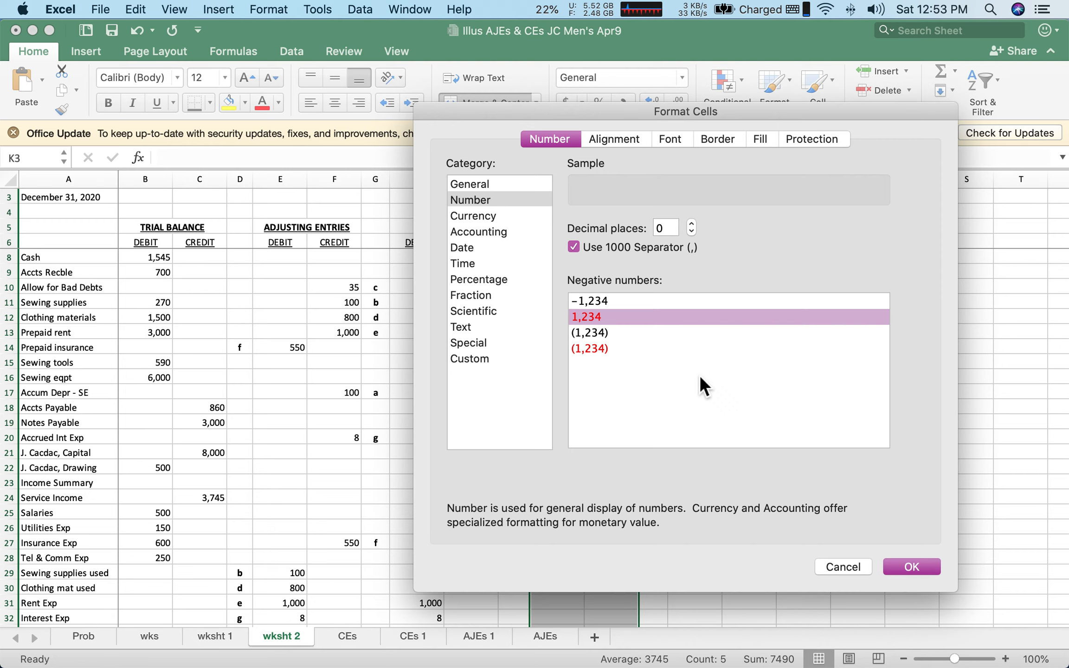
pyautogui.click(910, 569)
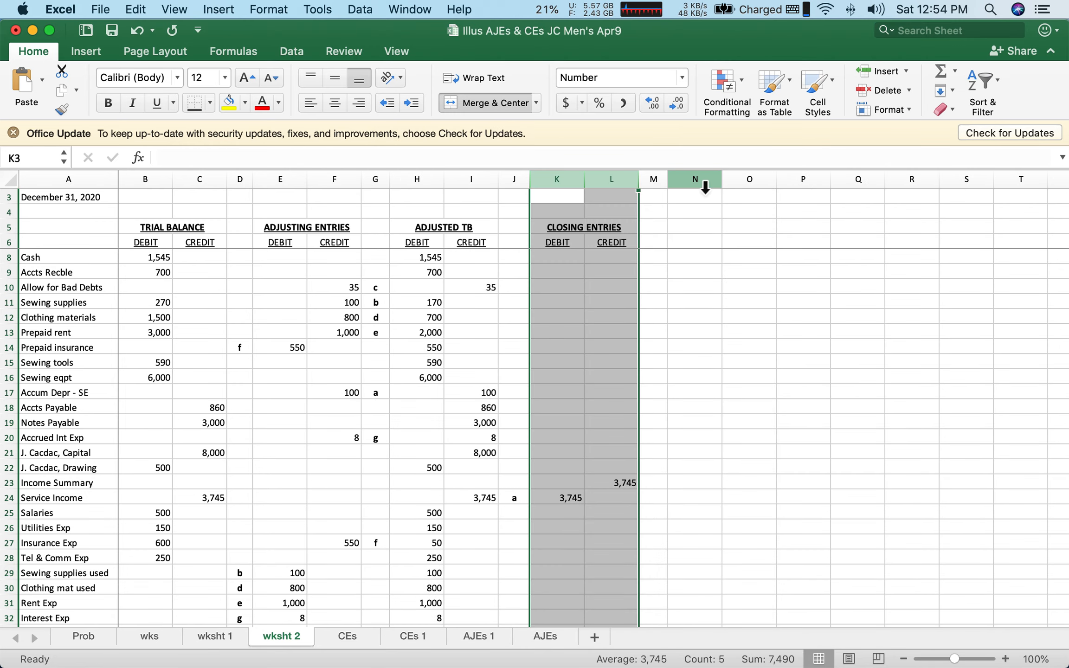
pyautogui.moveTo(705, 186); pyautogui.dragTo(1048, 188)
pyautogui.click(806, 275)
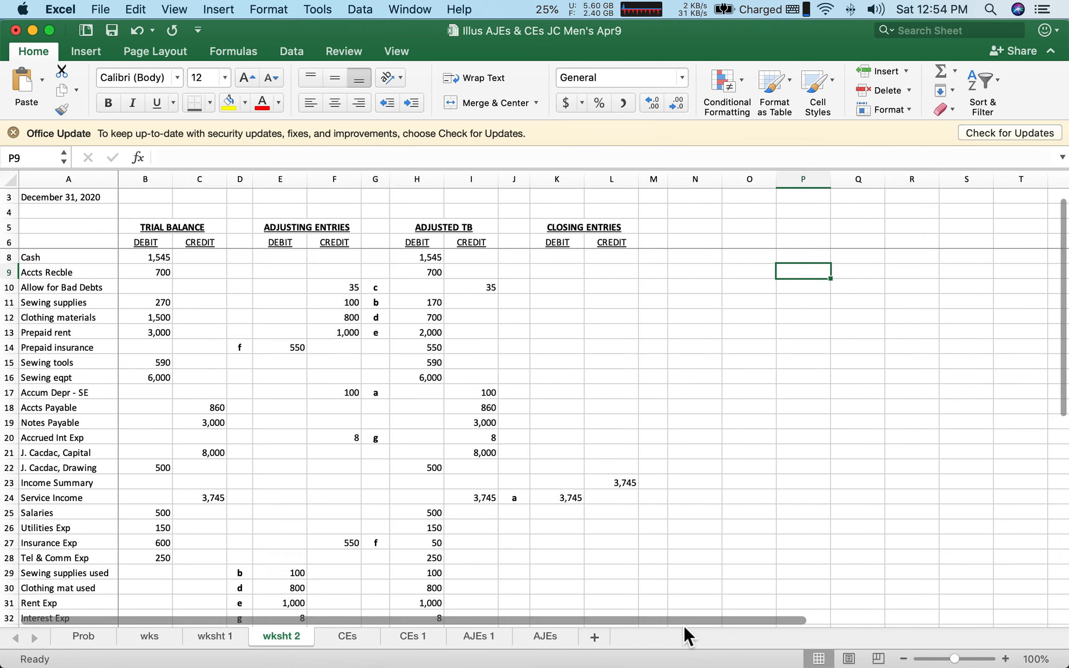
# - Mark the Income Summary closing credit with the reference letter "a" in M23
pyautogui.click(661, 489)
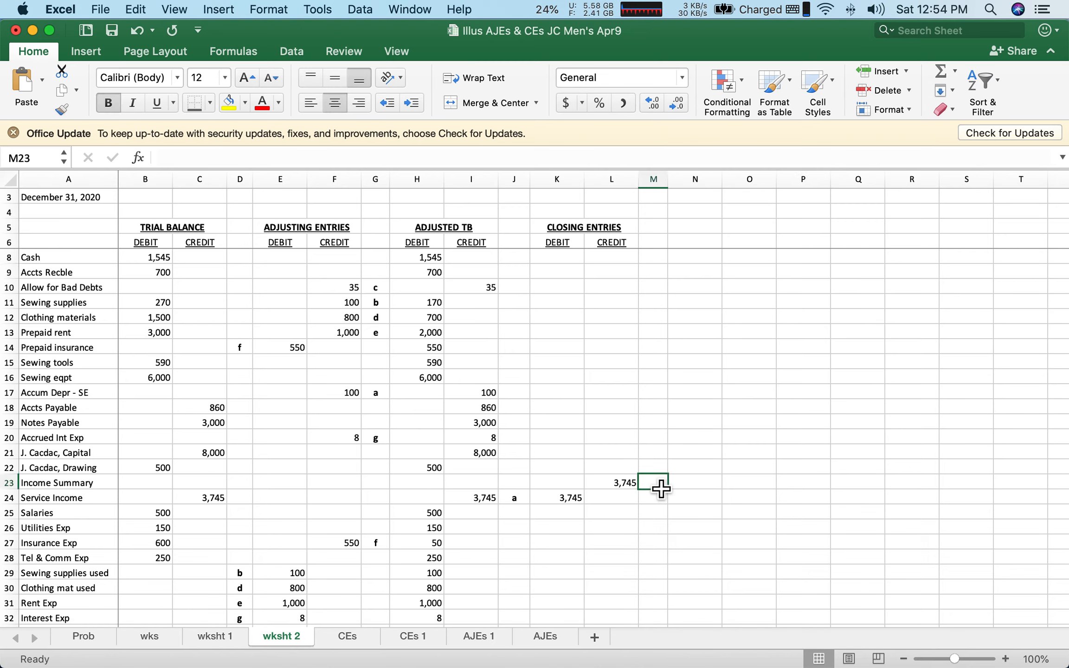
pyautogui.write('a')
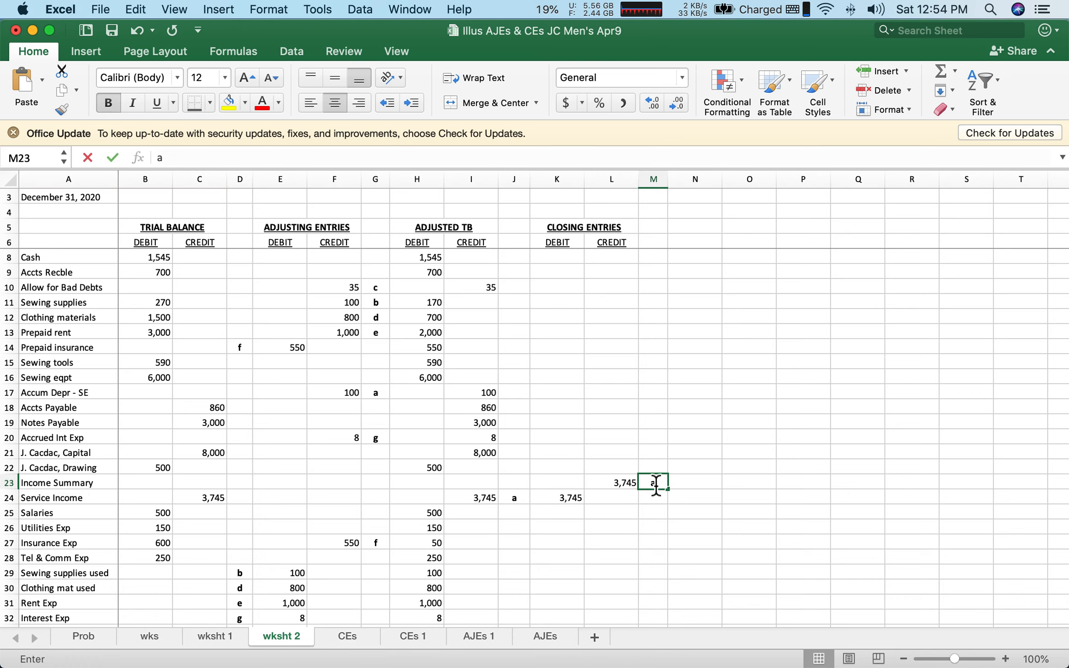
pyautogui.press('Return')
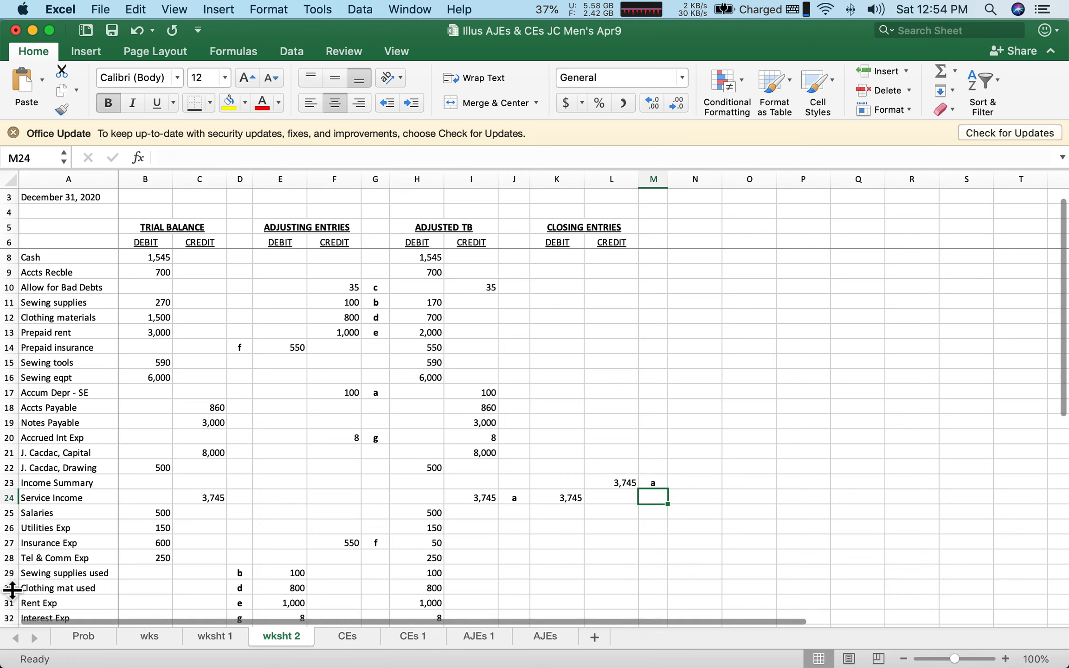
# - Insert a row above Service Income and fill the Income Summary label down into A24
pyautogui.click(13, 503)
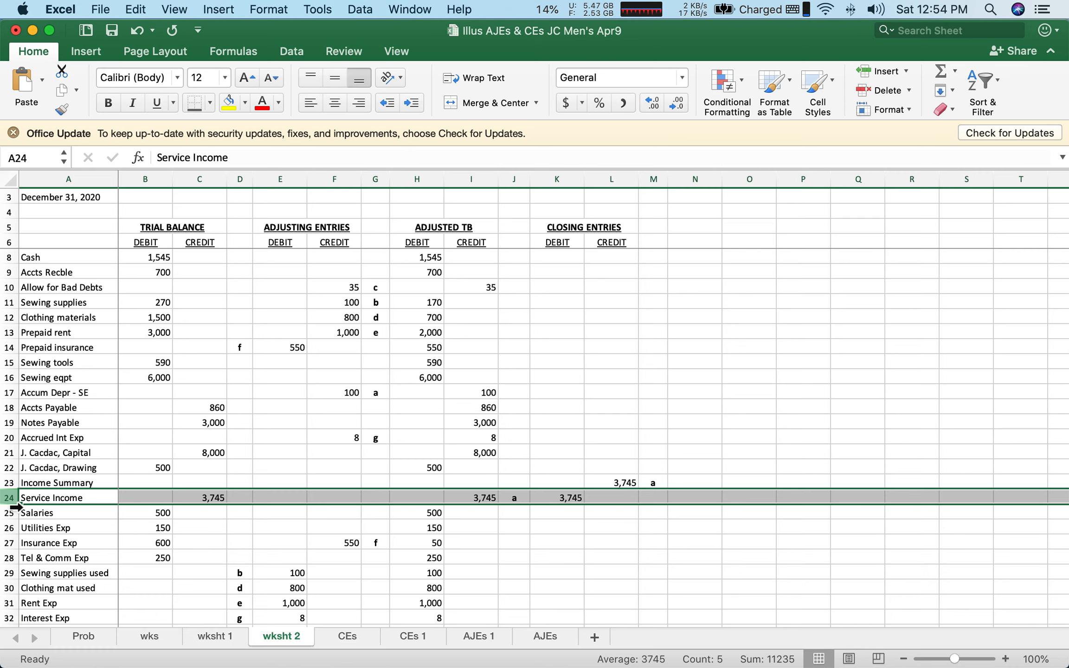
pyautogui.rightClick(15, 507)
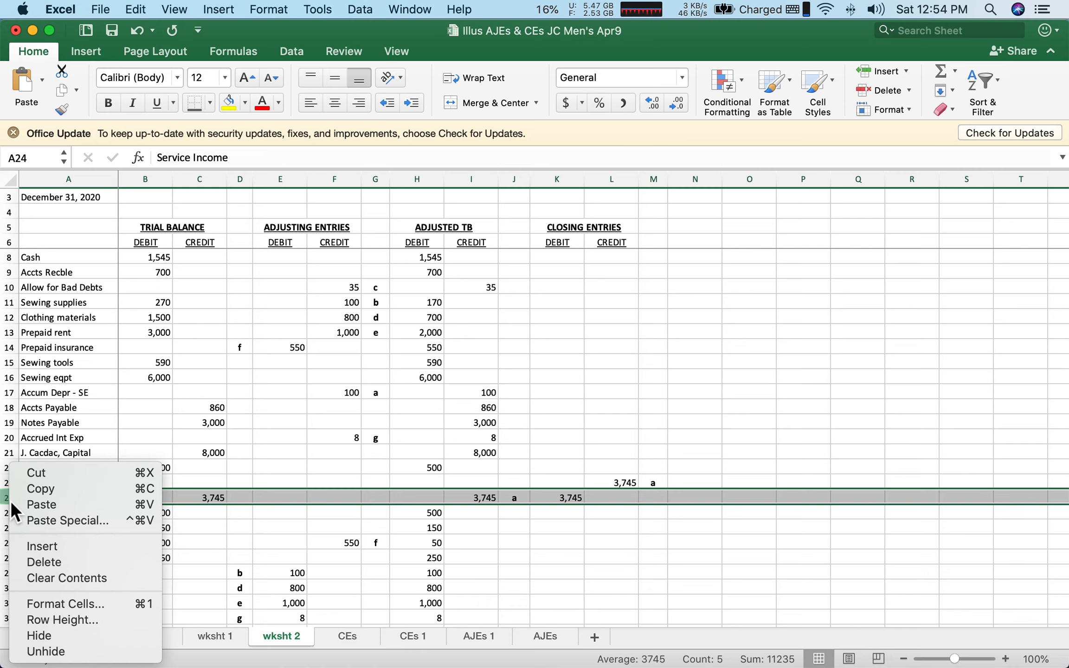
pyautogui.click(38, 548)
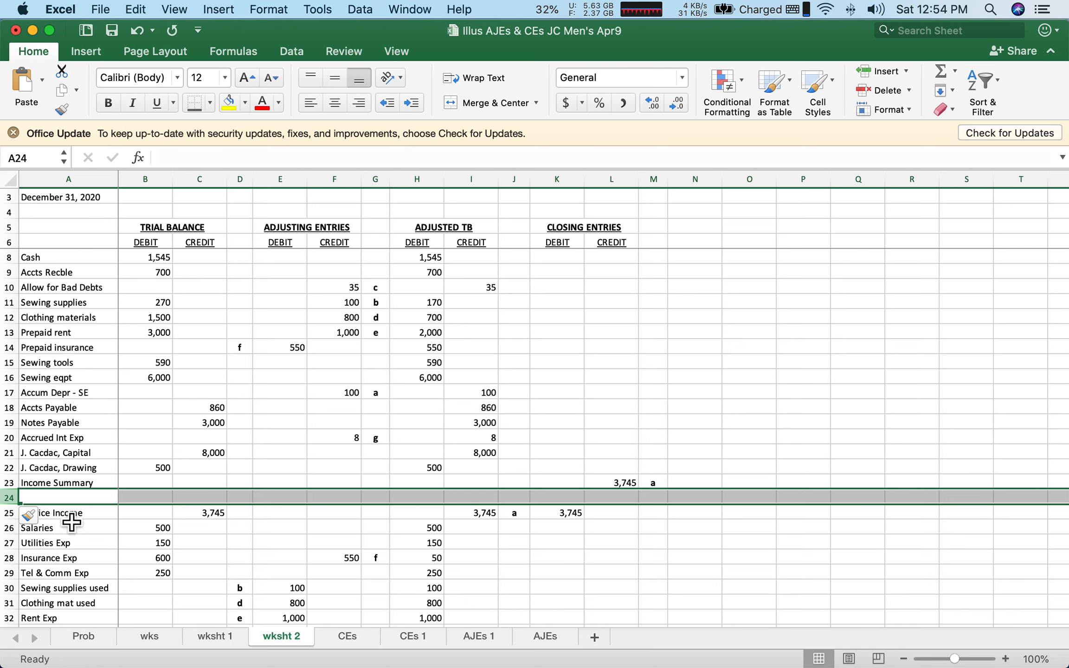
pyautogui.click(72, 503)
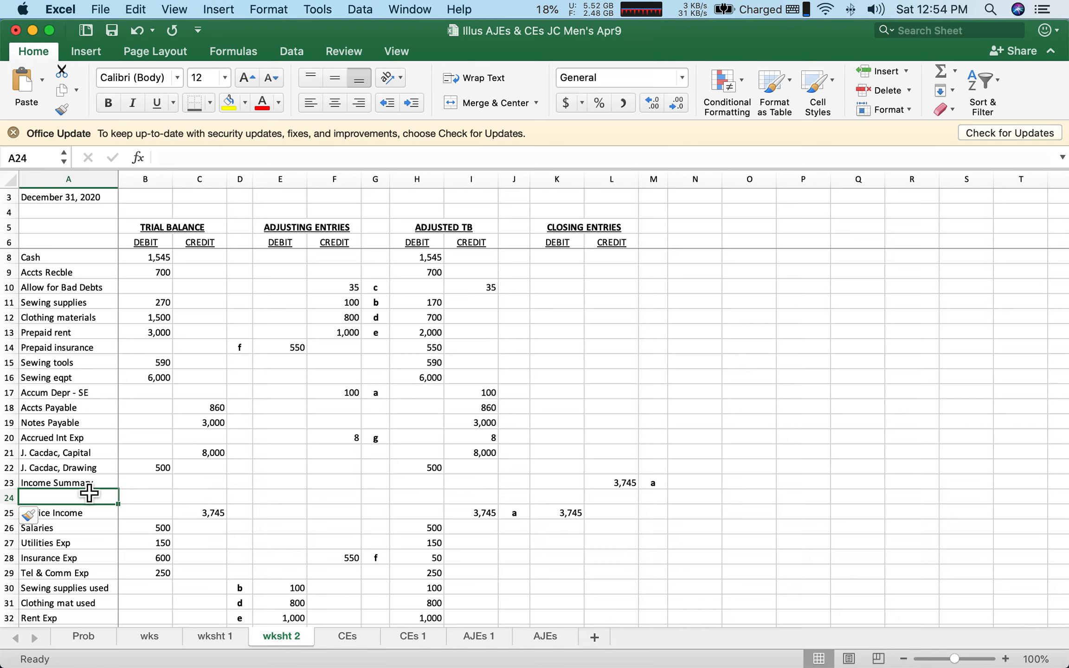
pyautogui.click(88, 488)
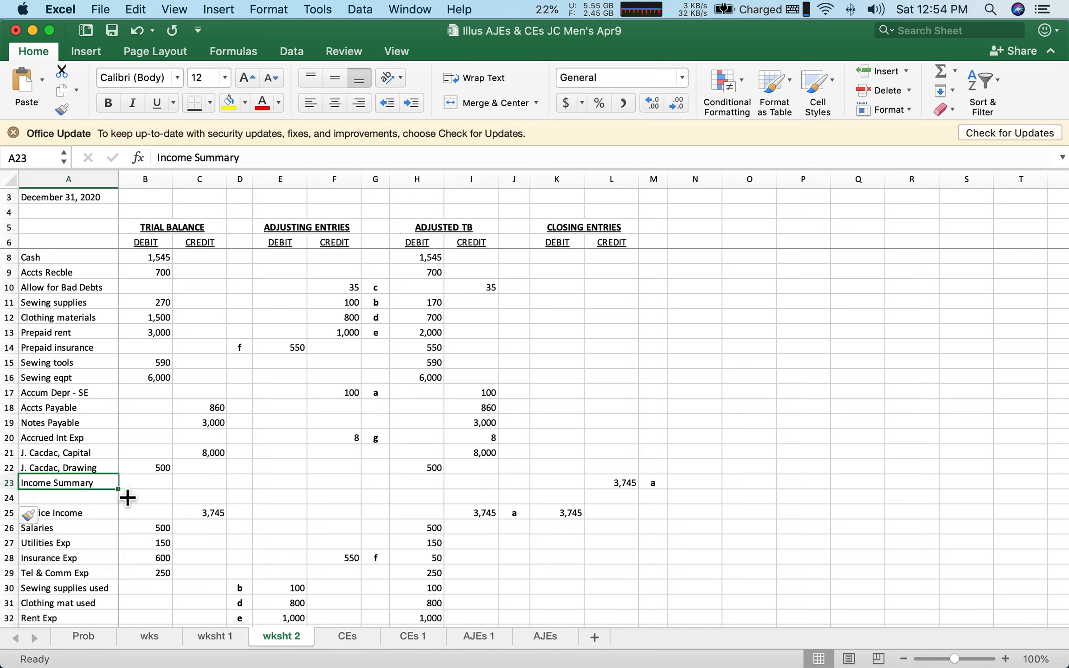
pyautogui.moveTo(127, 498); pyautogui.dragTo(121, 506)
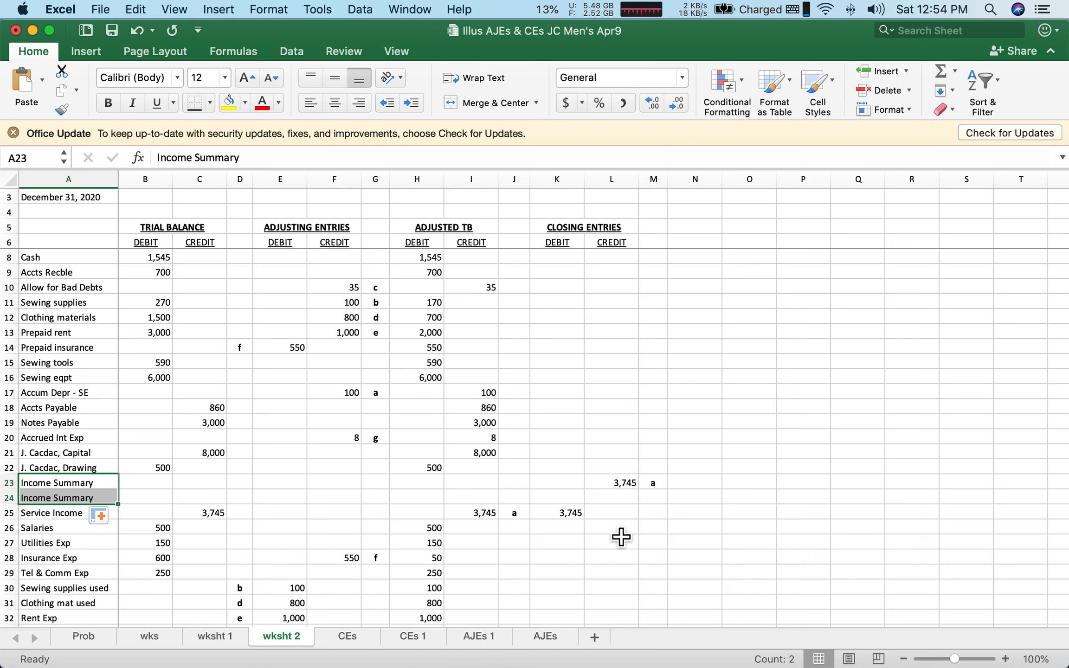
# - Mark the first Income Summary row with "b" in J23 and enter its 2993 closing debit in K23
pyautogui.click(528, 488)
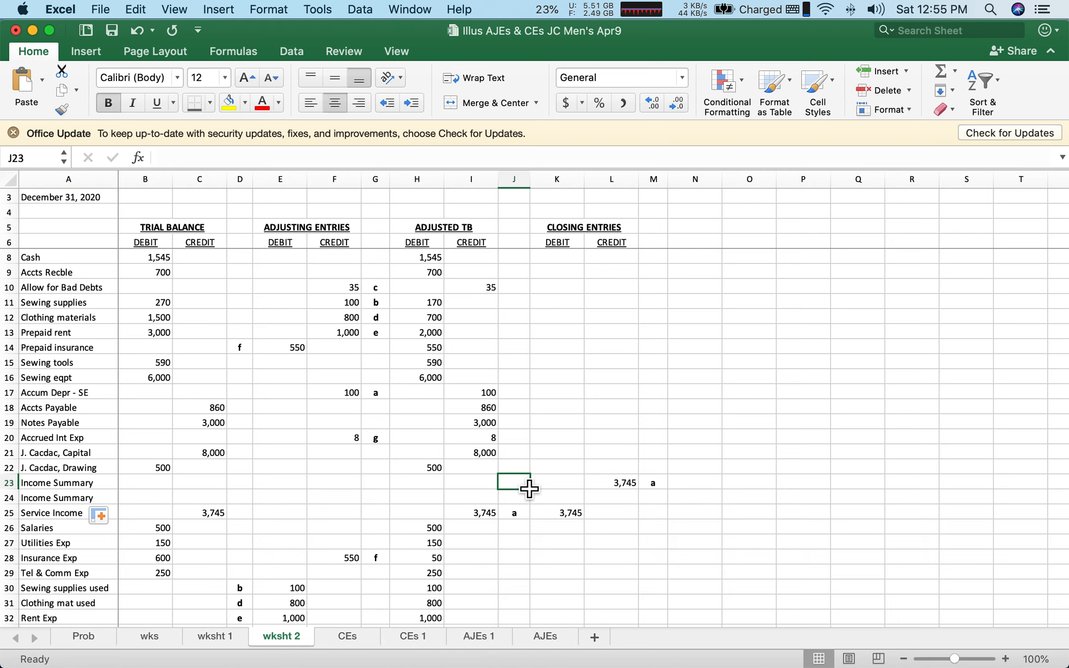
pyautogui.write('b')
pyautogui.press('Tab')
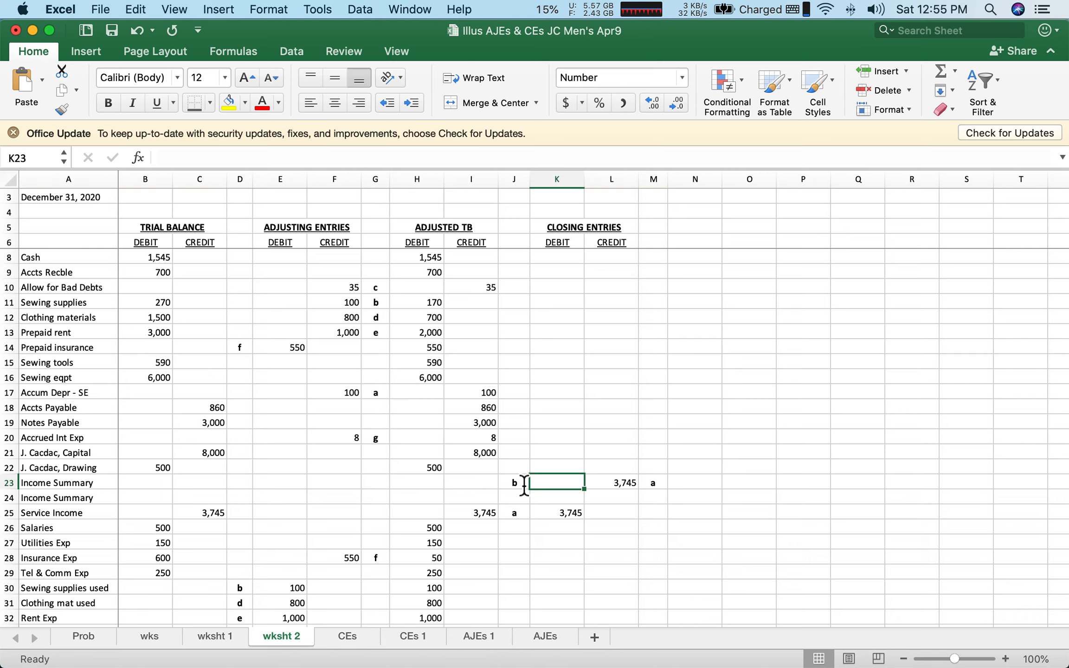
pyautogui.write('299')
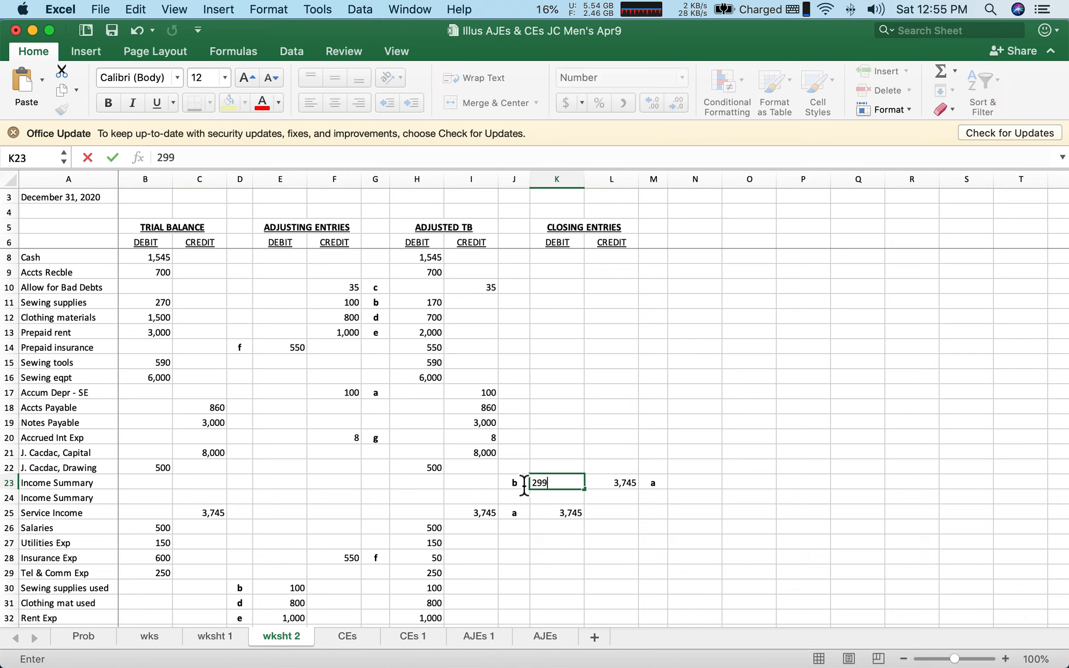
pyautogui.write('3')
pyautogui.press('Tab')
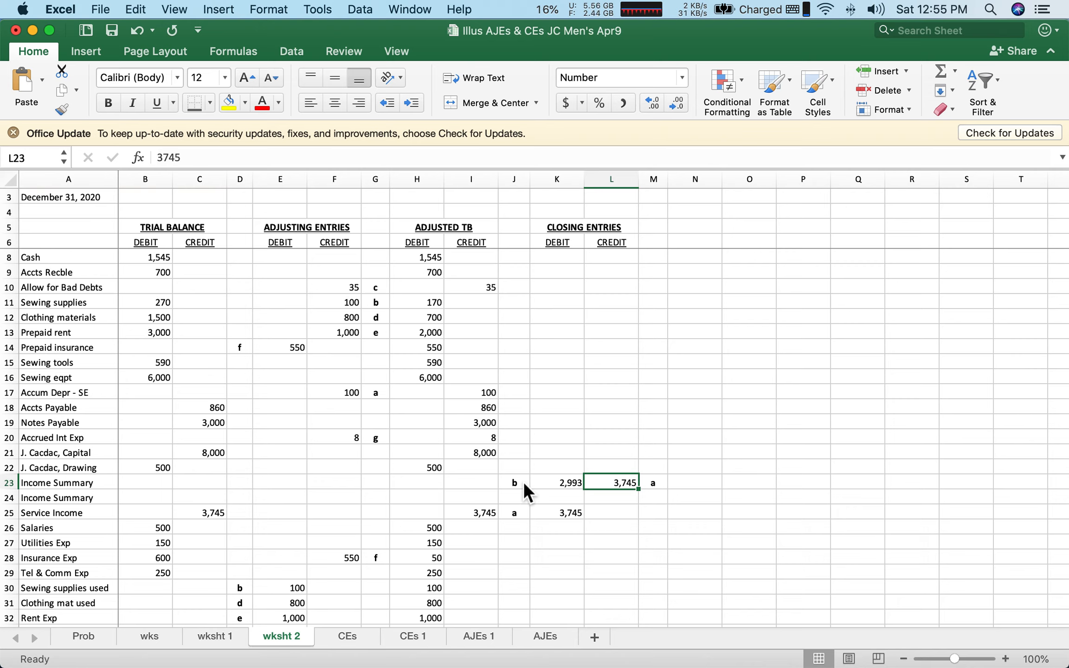
pyautogui.press('Right')
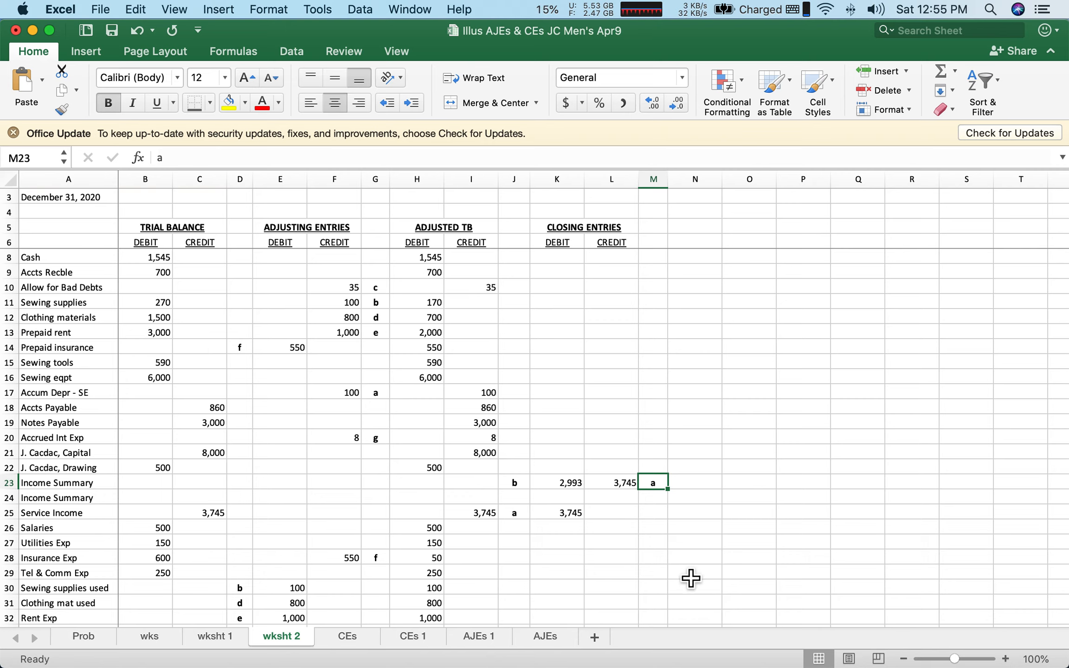
# - Enter the reference letter "b" for Salaries in M26 and fill it down through Bad Debts in M35
pyautogui.click(663, 533)
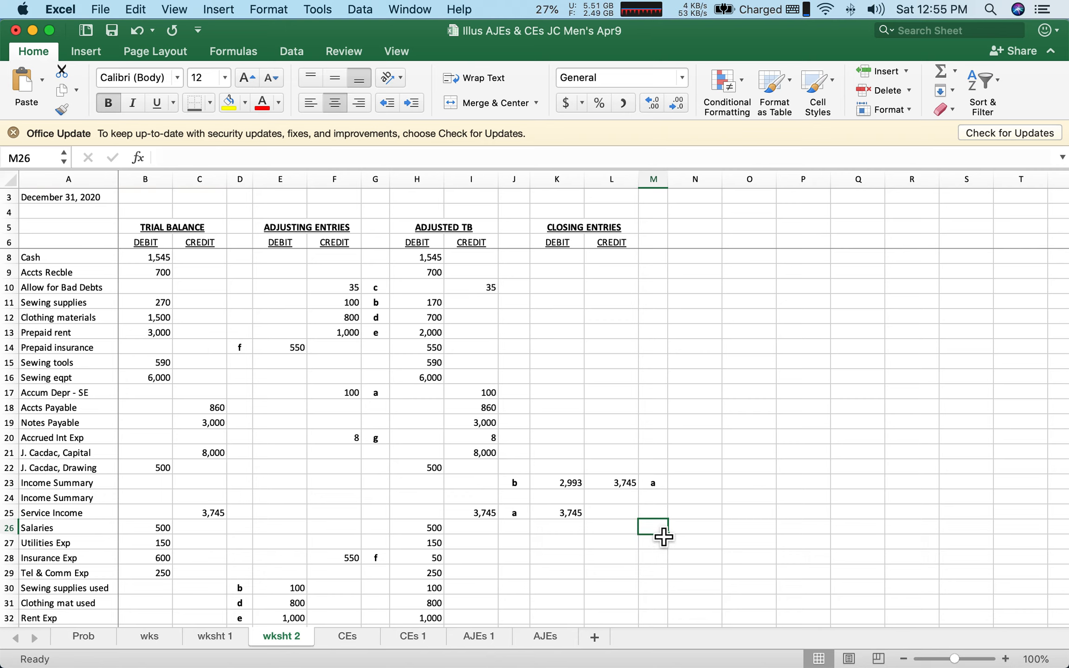
pyautogui.write('b')
pyautogui.press('Return')
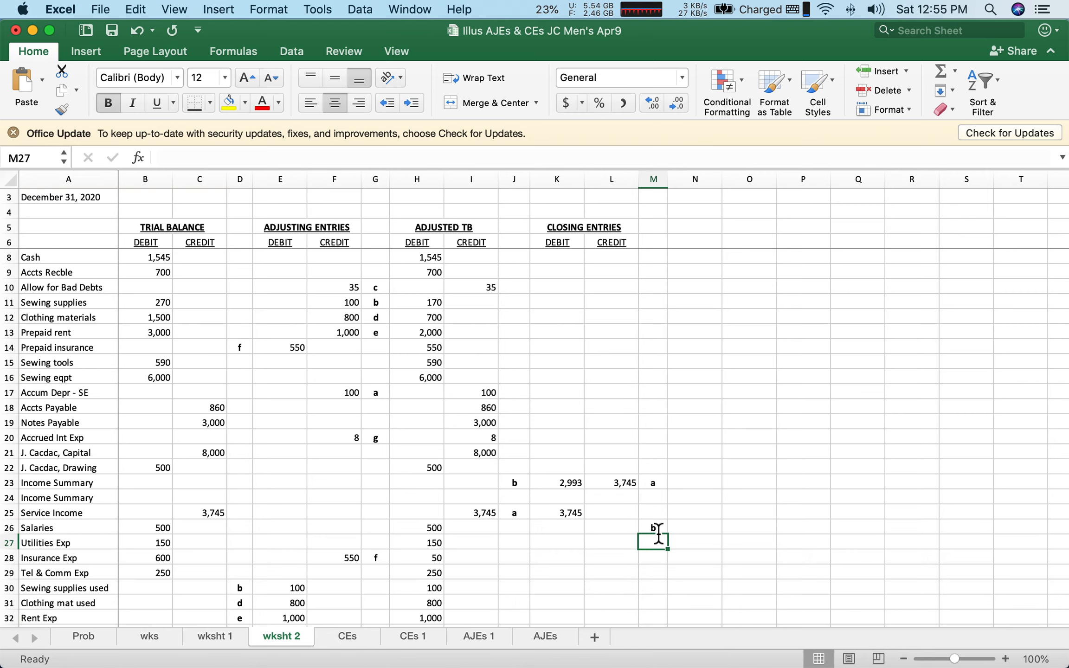
pyautogui.moveTo(652, 529); pyautogui.dragTo(652, 513)
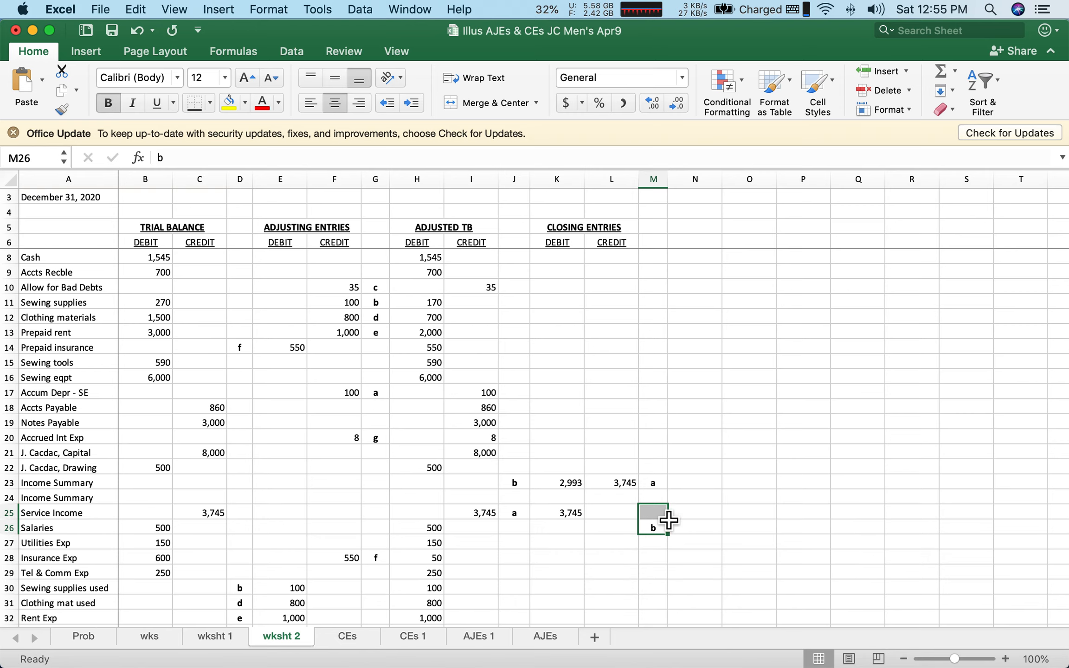
pyautogui.scroll(-4, 761, 501)
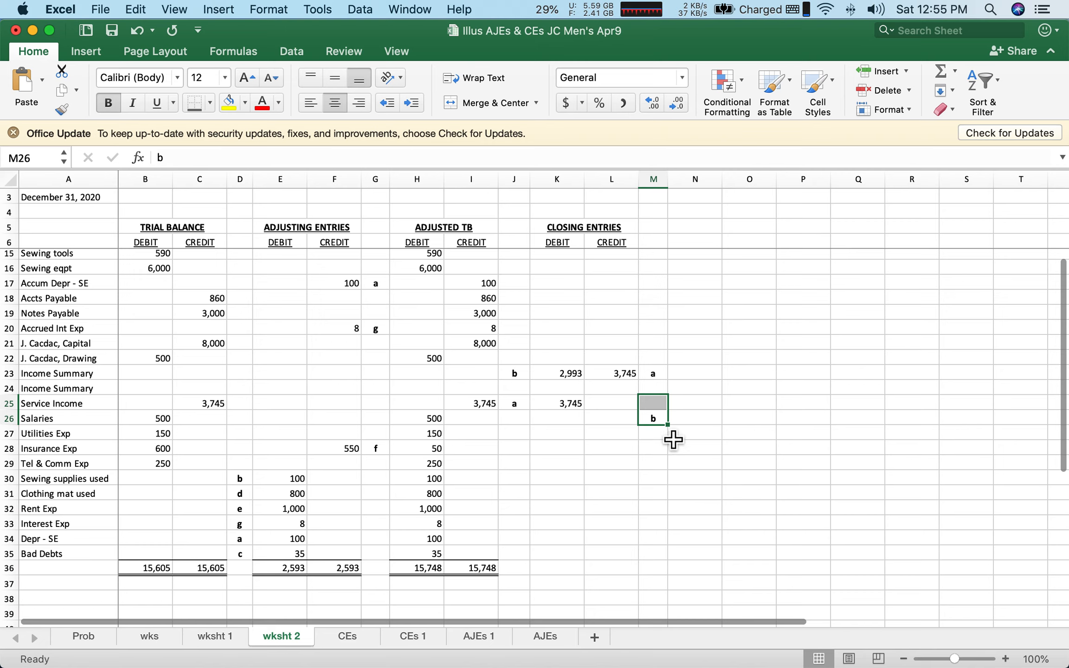
pyautogui.click(654, 420)
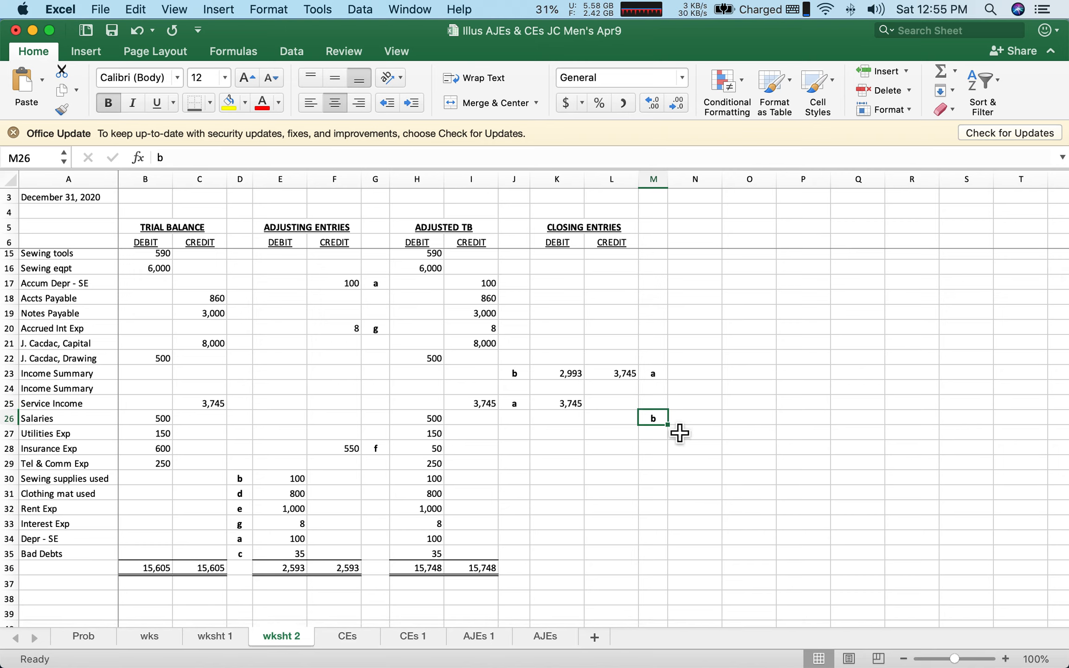
pyautogui.moveTo(668, 426); pyautogui.dragTo(670, 563)
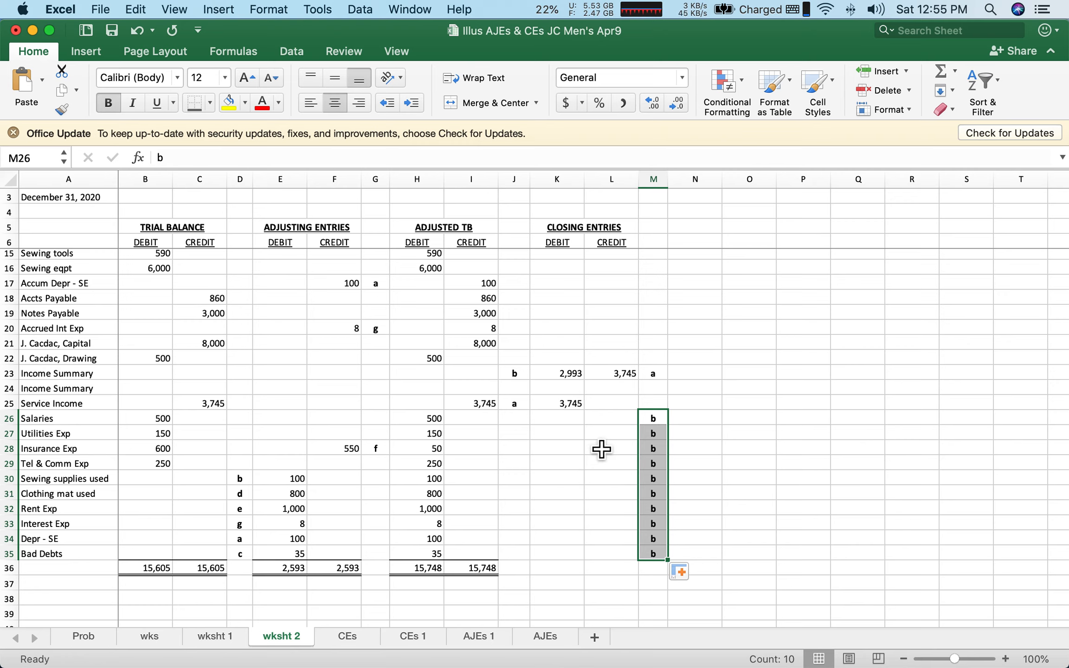
# - Enter the closing credits 500 150, 50, 250 and 100 down cells L26 to L29
pyautogui.click(620, 426)
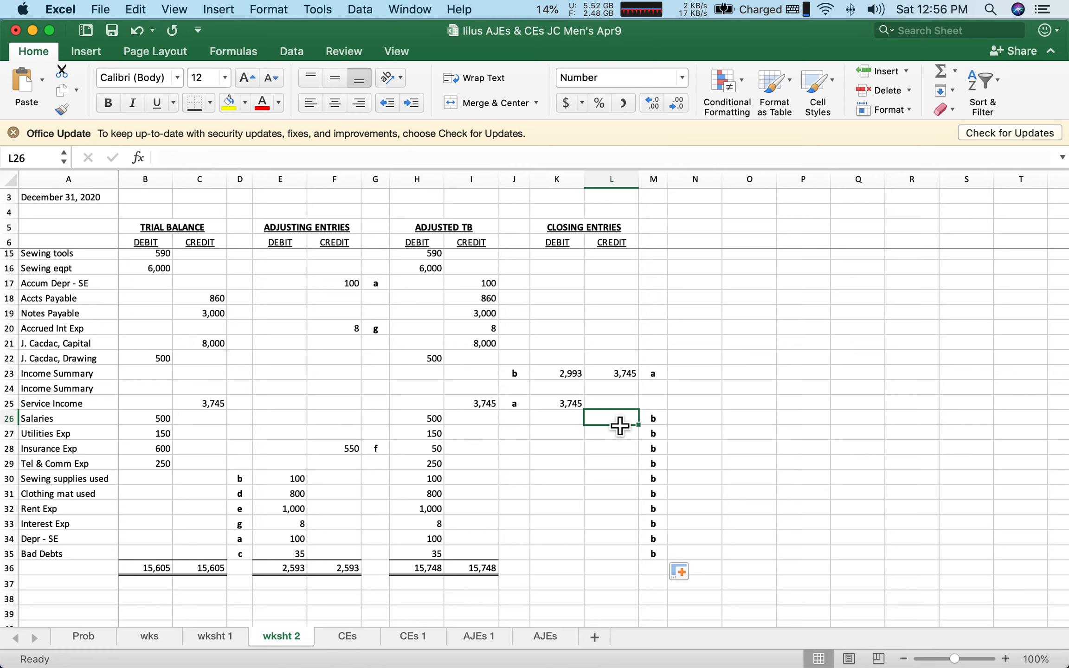
pyautogui.write('500')
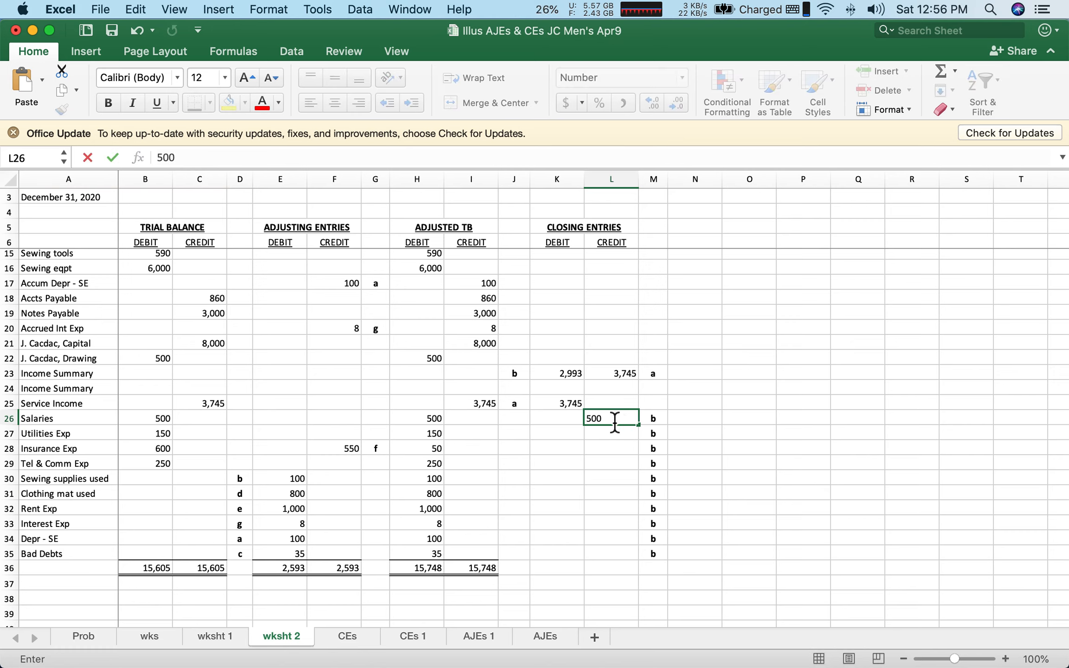
pyautogui.write(' 150')
pyautogui.press('Return')
pyautogui.write('50')
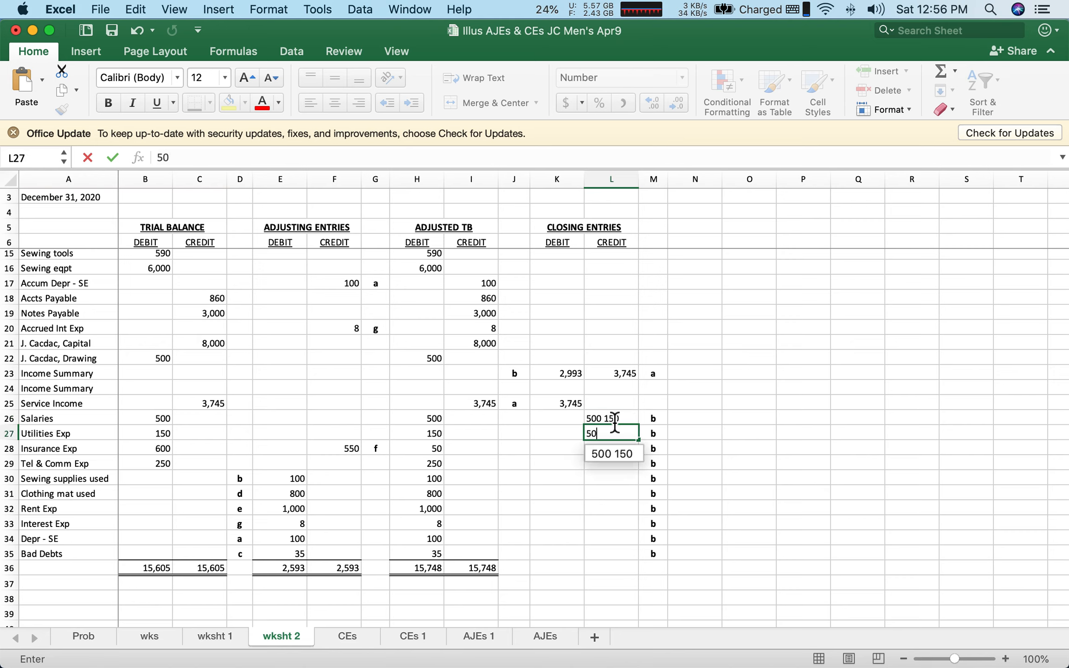
pyautogui.press('Return')
pyautogui.write('250')
pyautogui.press('Return')
pyautogui.write('100')
pyautogui.press('Return')
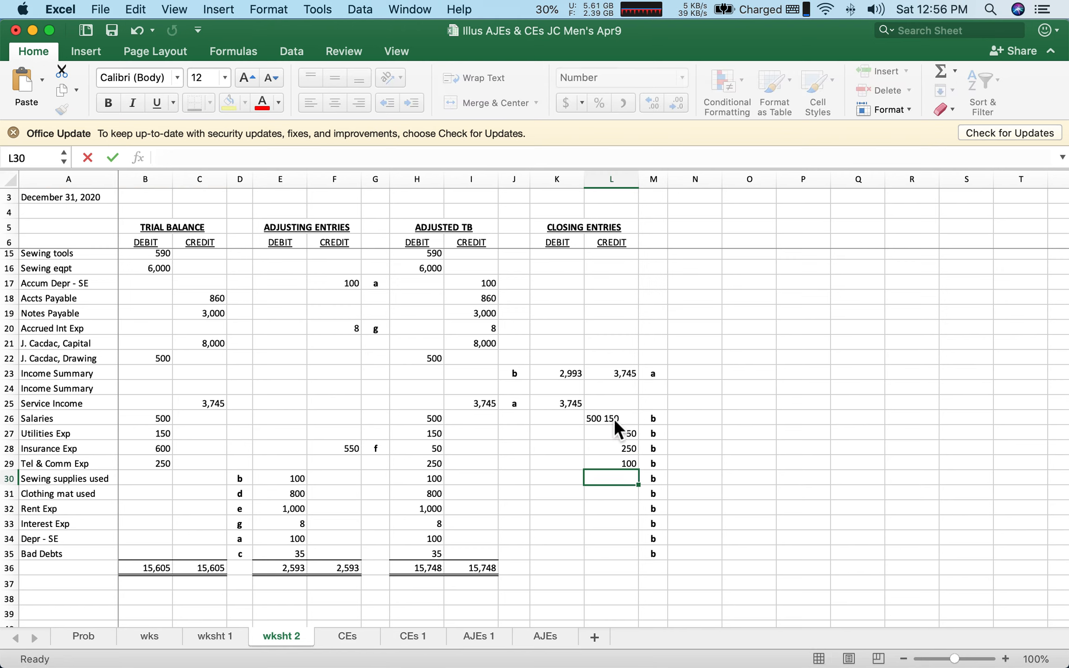
# - Continue the closing credits with 800, 1,000, 8, 100 and 35 down cells L30 to L34
pyautogui.write('800')
pyautogui.press('Return')
pyautogui.write('1,0')
pyautogui.write('000')
pyautogui.press('Return')
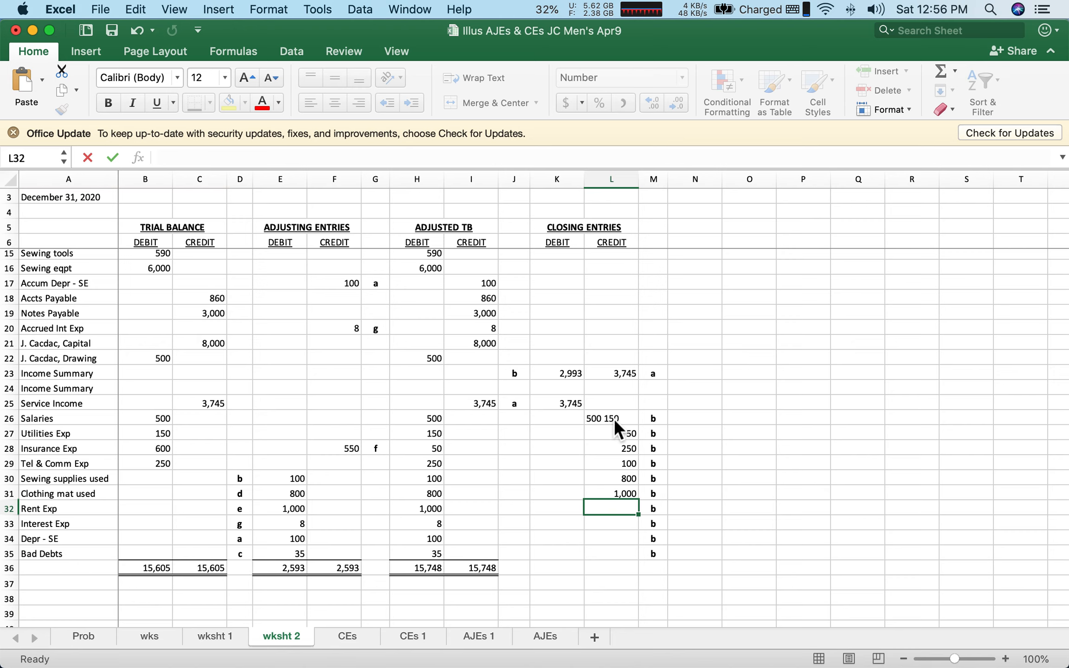
pyautogui.write('8')
pyautogui.press('Return')
pyautogui.write('100')
pyautogui.press('Return')
pyautogui.write('35')
pyautogui.press('Return')
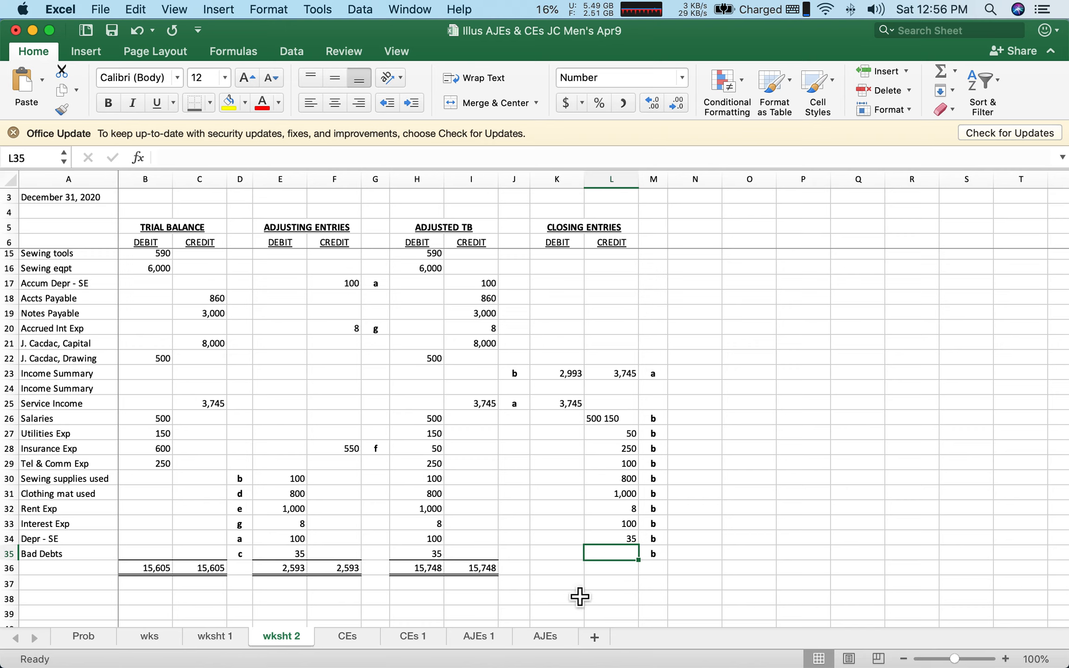
# - Copy the adjusted trial balance credit total in I36 to K36:L36 to total the closing entries debit and credit columns
pyautogui.click(474, 574)
pyautogui.rightClick(474, 573)
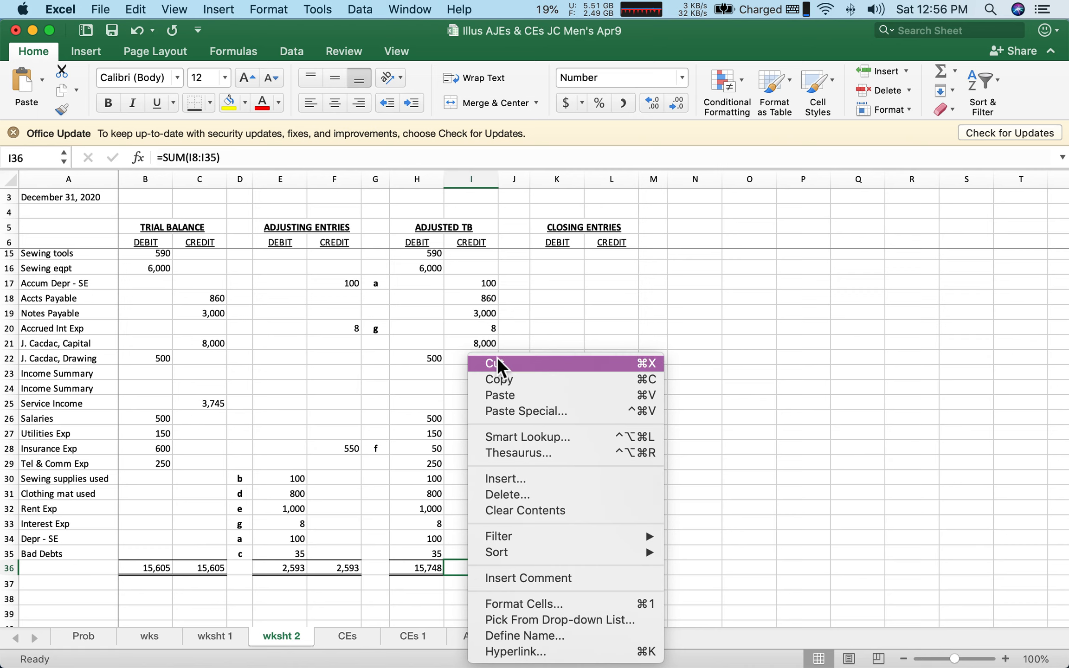
pyautogui.click(502, 384)
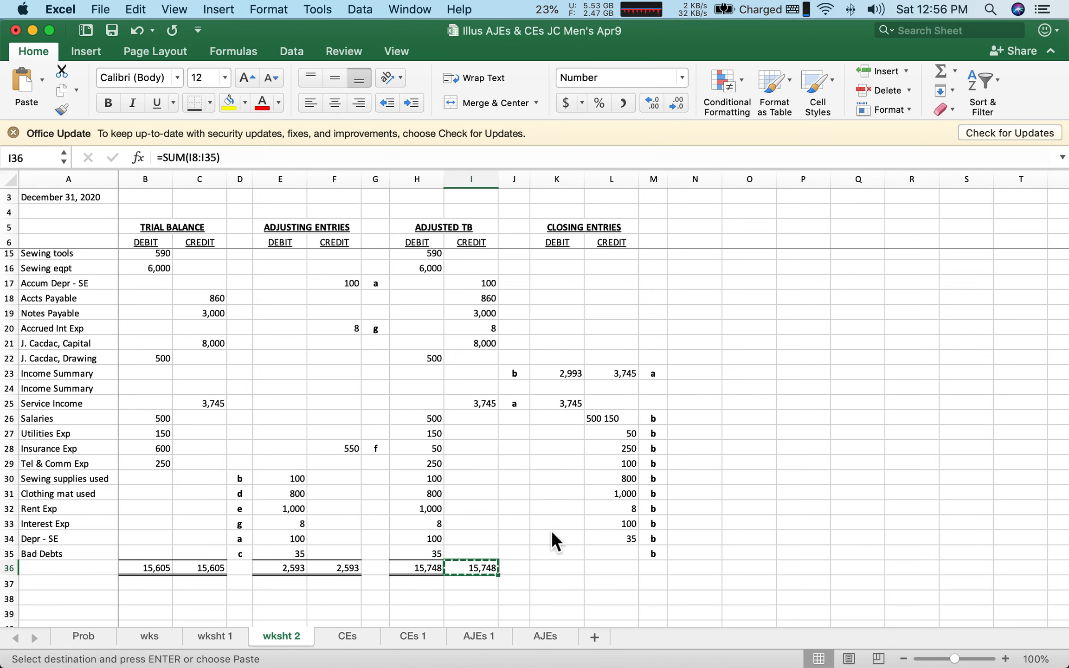
pyautogui.click(554, 571)
pyautogui.moveTo(603, 582); pyautogui.dragTo(613, 581)
pyautogui.rightClick(613, 581)
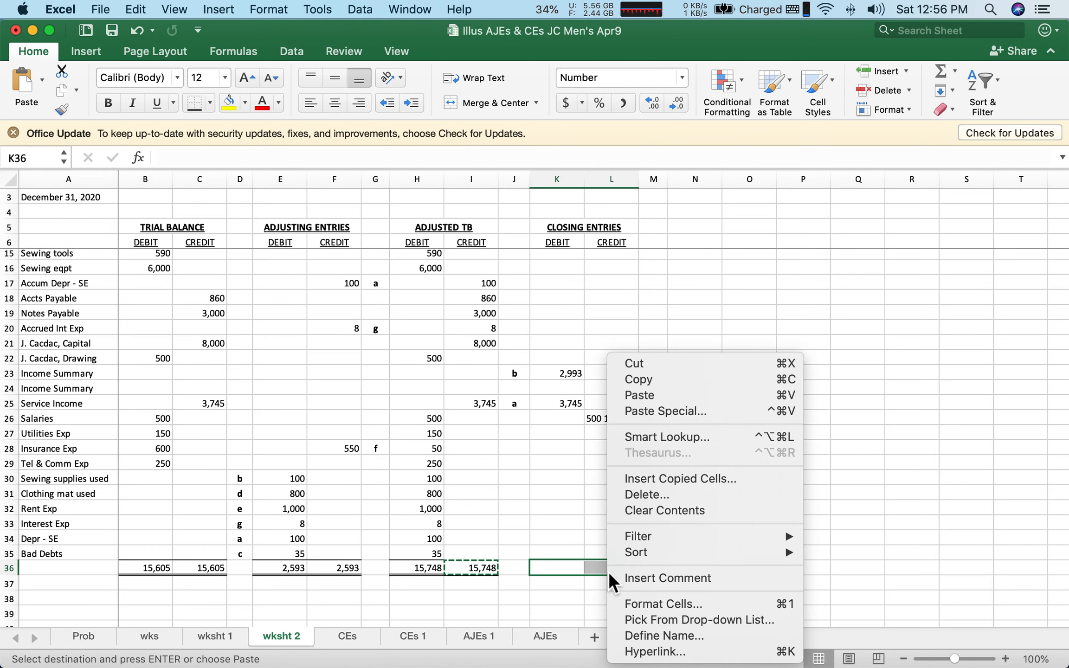
pyautogui.click(641, 396)
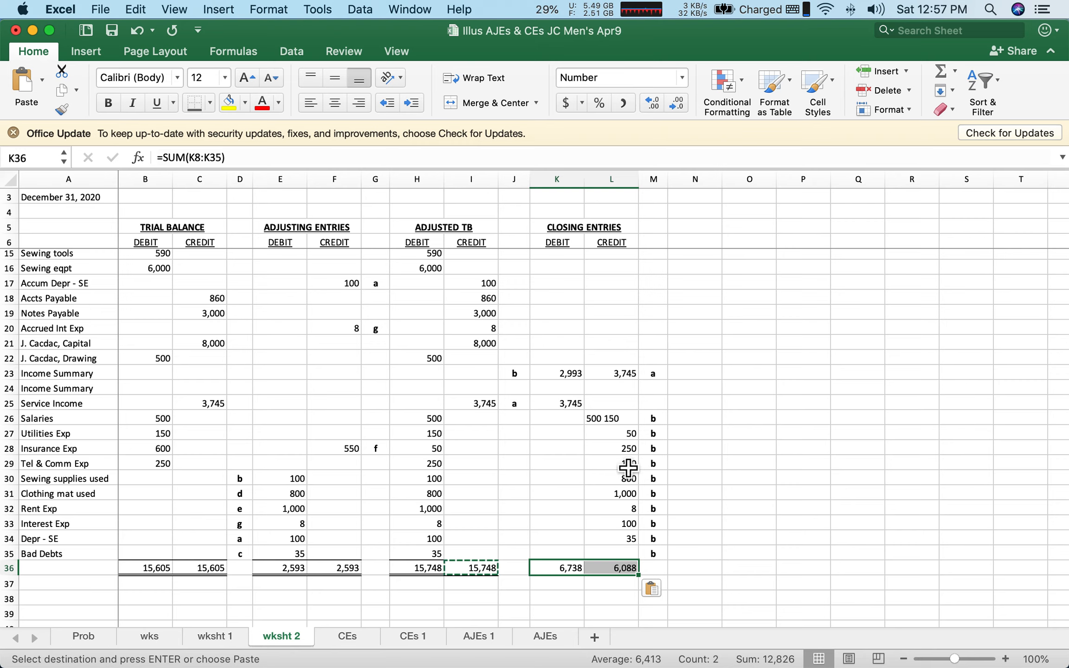
# - Correct the closing credits for Salaries, Utilities Exp and Insurance Exp in L26 to L28 to 500, 150 and 50
pyautogui.click(612, 423)
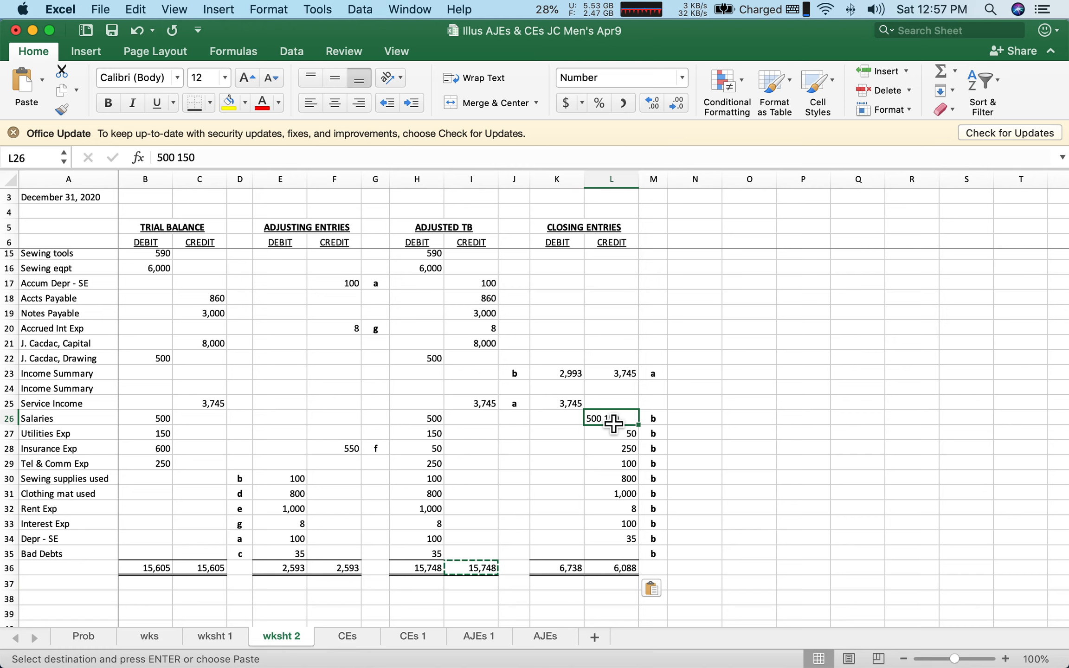
pyautogui.write('500')
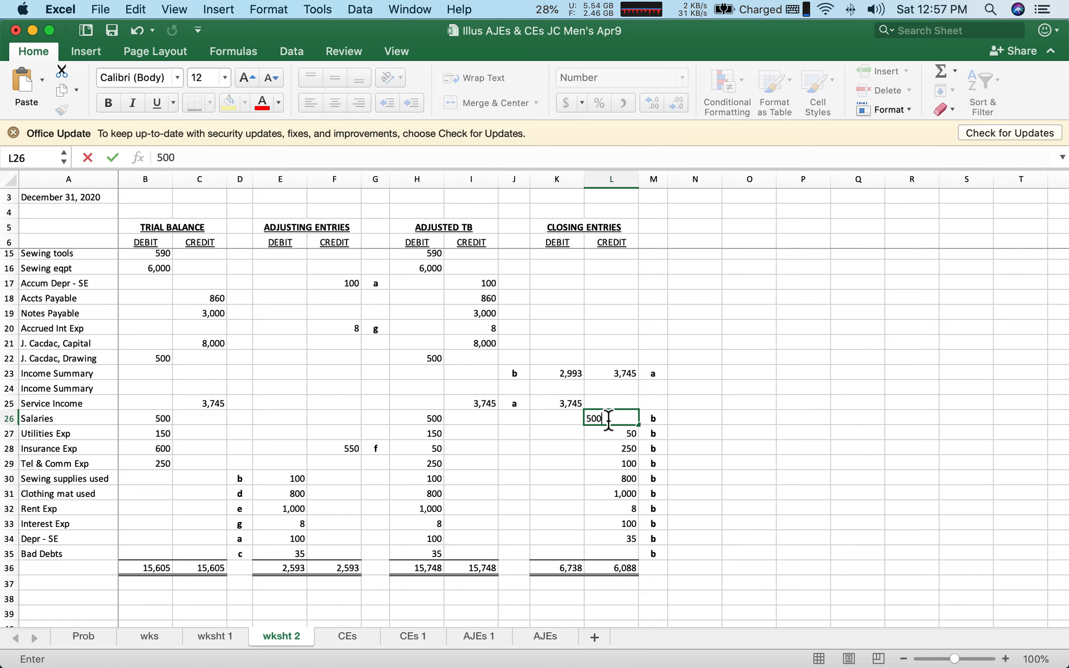
pyautogui.press('Return')
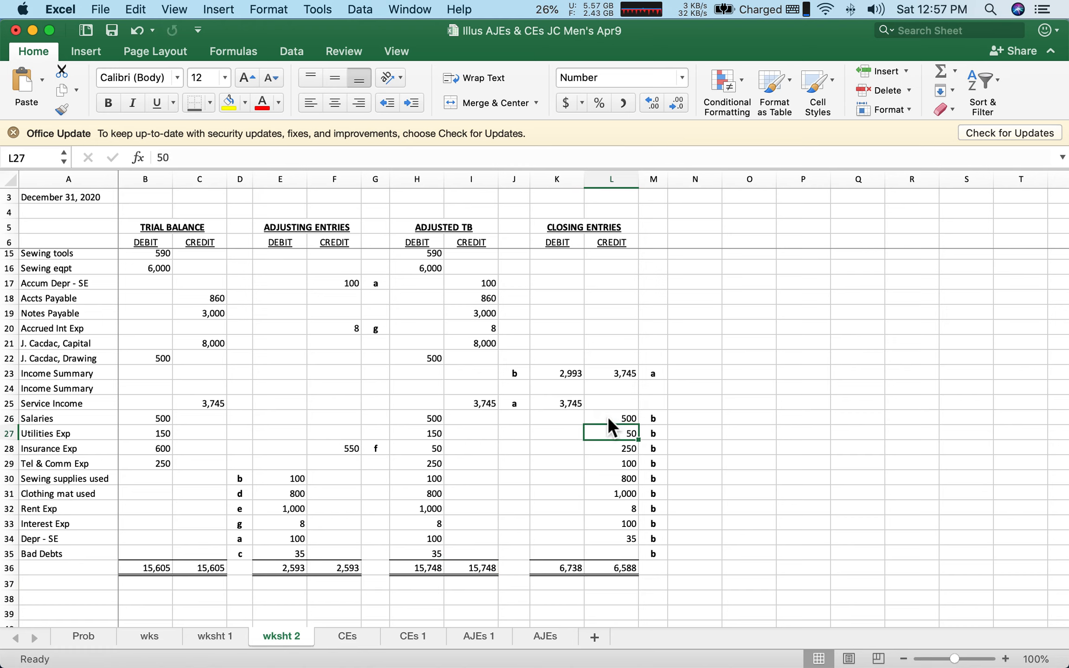
pyautogui.write('15')
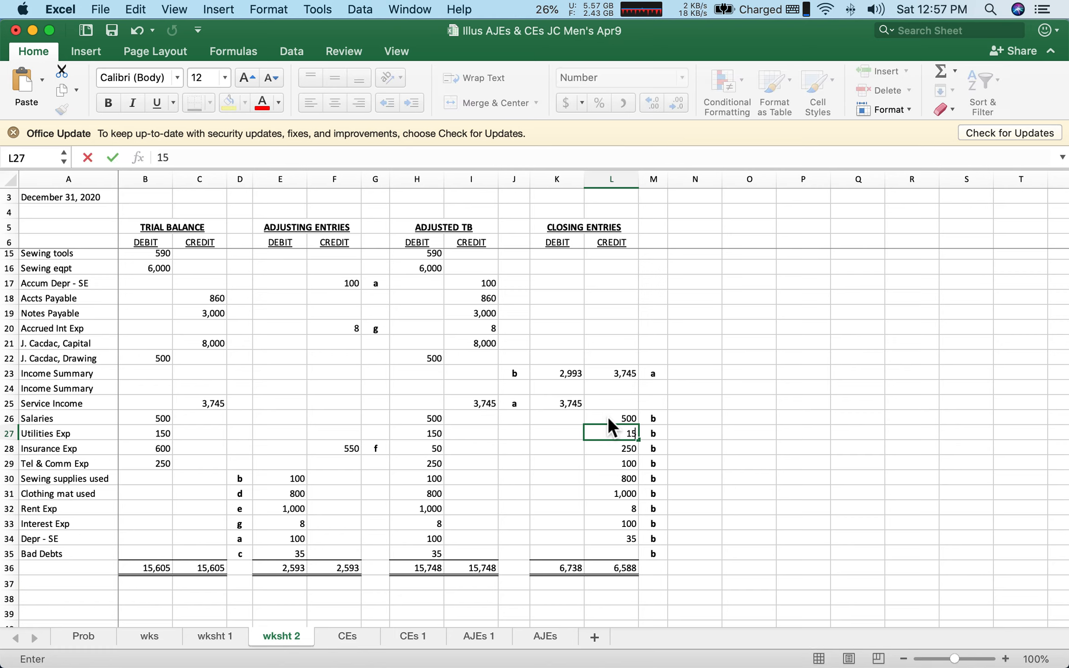
pyautogui.write('0')
pyautogui.press('Return')
pyautogui.write('5')
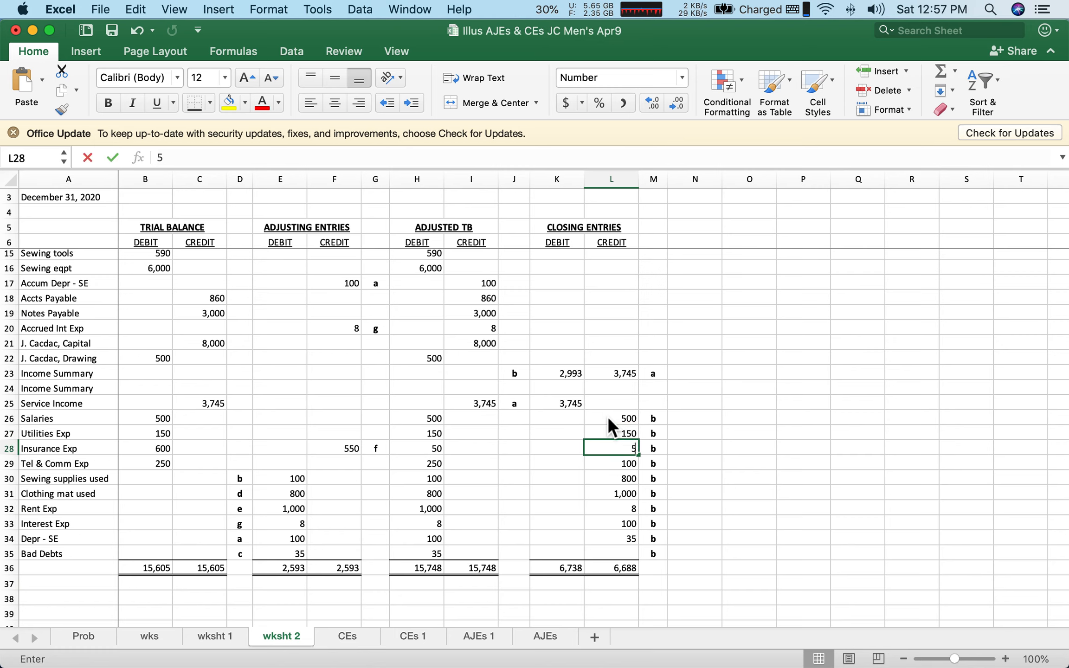
pyautogui.write('0')
pyautogui.press('Return')
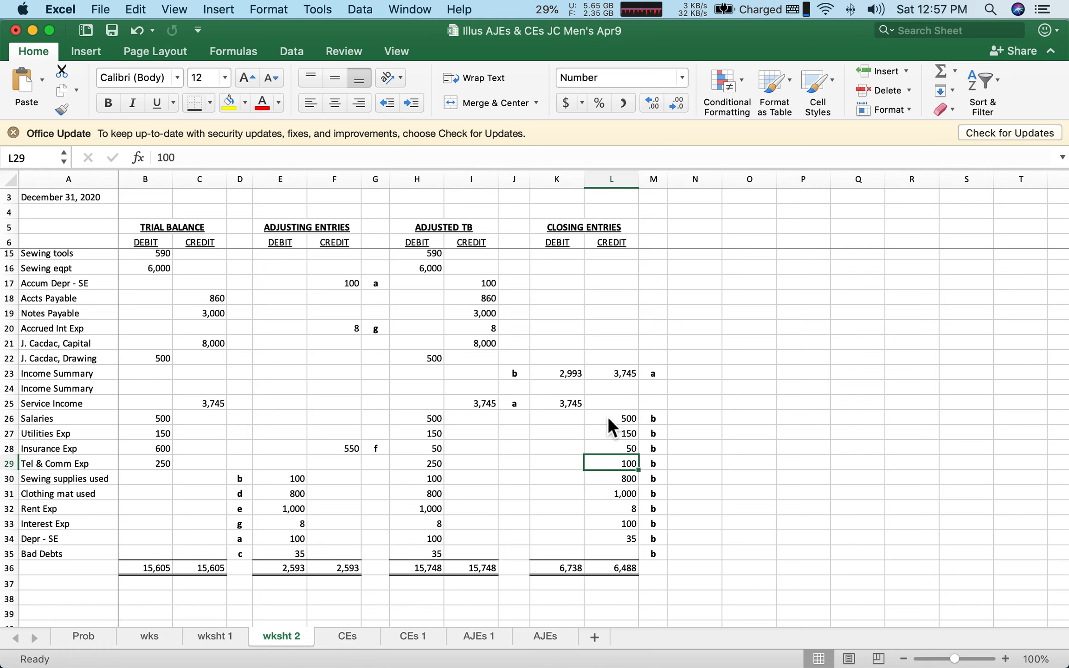
# - Correct the closing credits for Tel & Comm Exp, Sewing supplies used and Clothing mat used in L29 to L31 to 250, 100 and 800
pyautogui.write('250')
pyautogui.press('Return')
pyautogui.write('100')
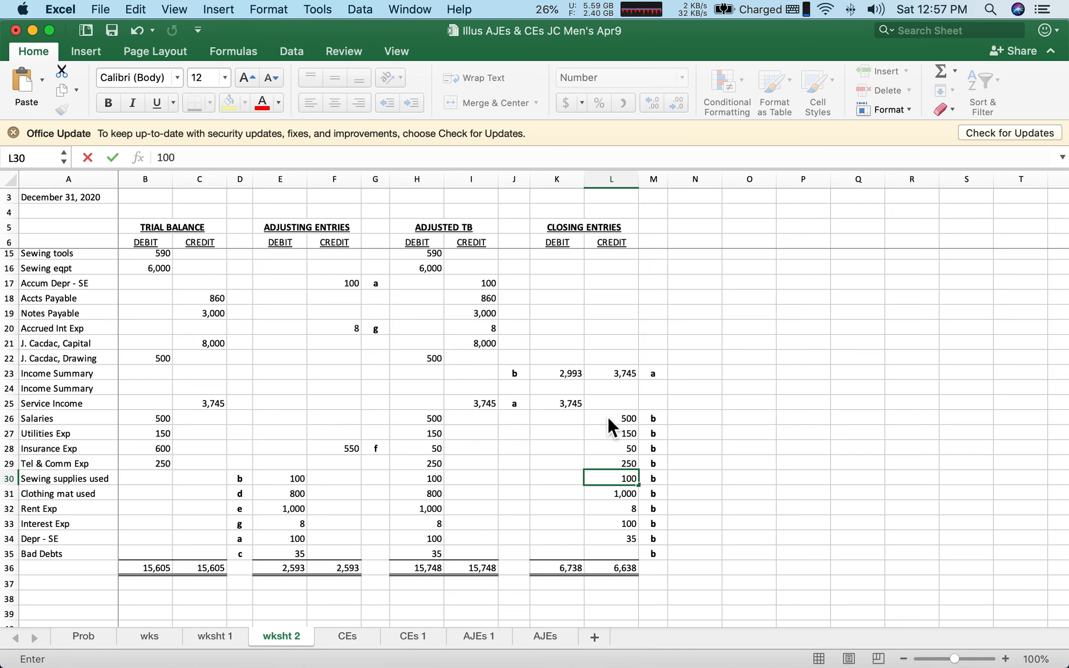
pyautogui.press('Return')
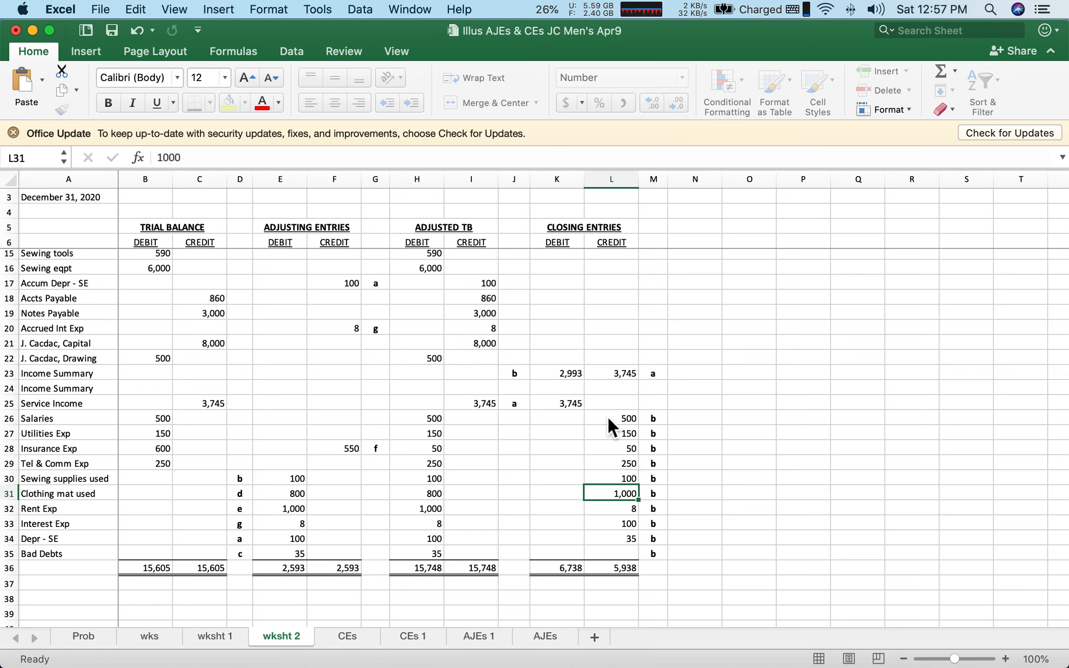
pyautogui.write('800')
pyautogui.press('Return')
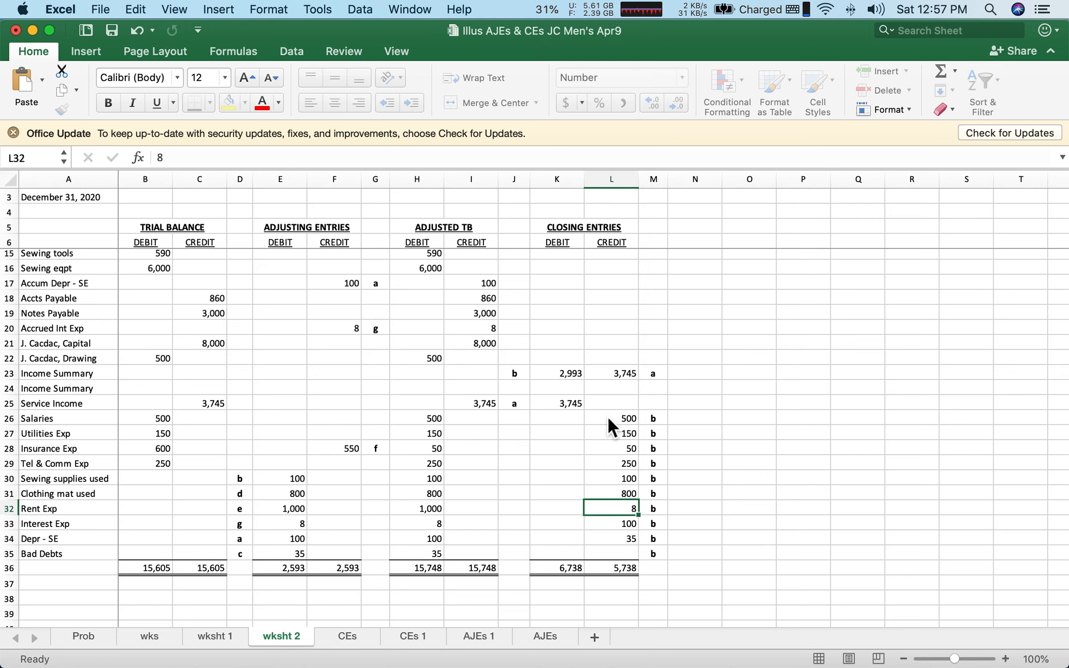
# - Enter the closing credits: 1,000 for Rent Exp, 8 for Interest Exp, 100 for Depr - SE and 35 for Bad Debts
pyautogui.write('1000')
pyautogui.press('Return')
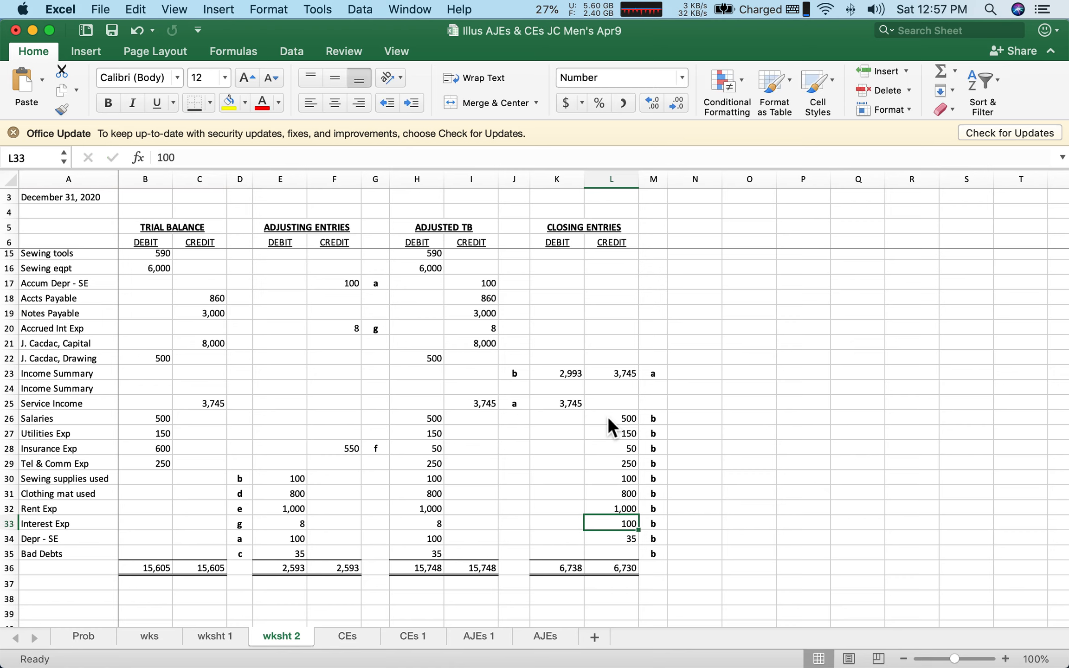
pyautogui.write('8')
pyautogui.press('Return')
pyautogui.write('100')
pyautogui.press('Return')
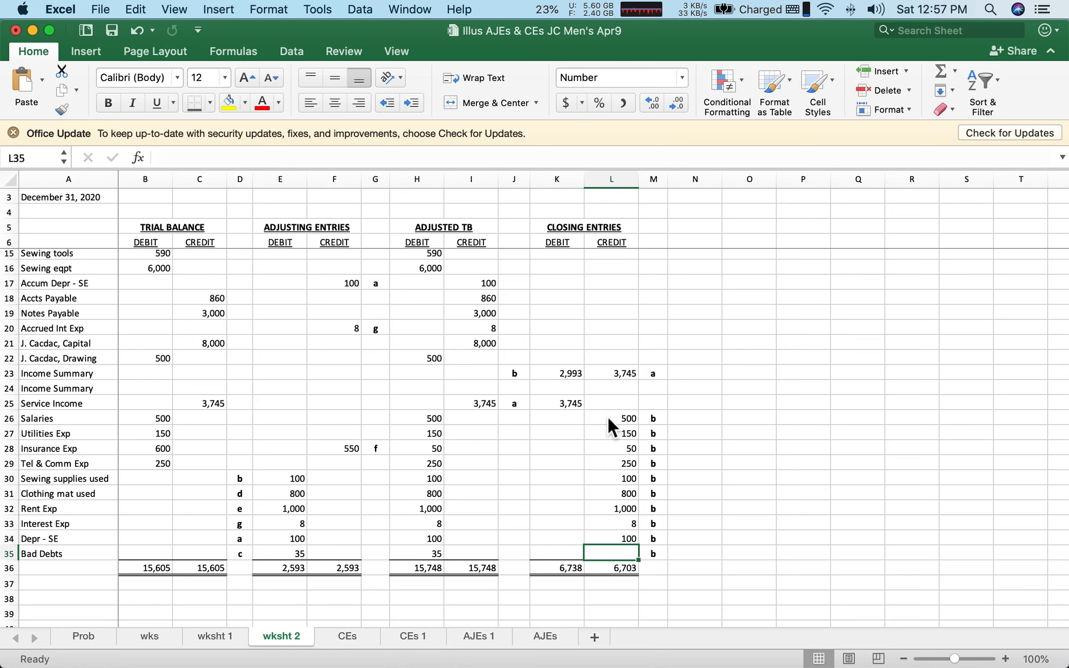
pyautogui.write('35')
pyautogui.press('Return')
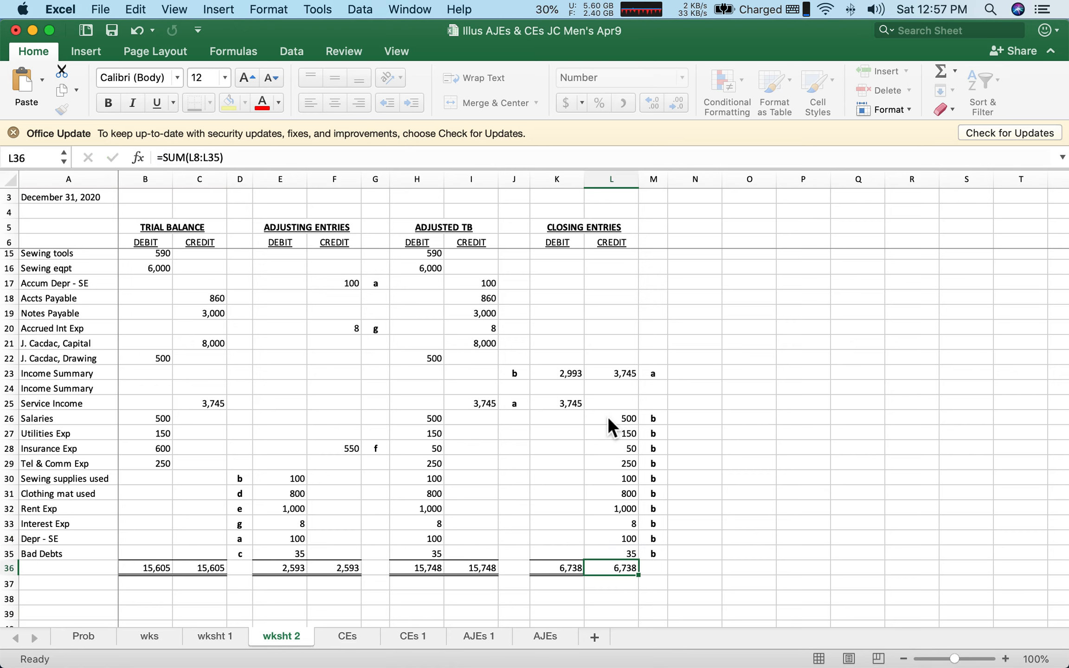
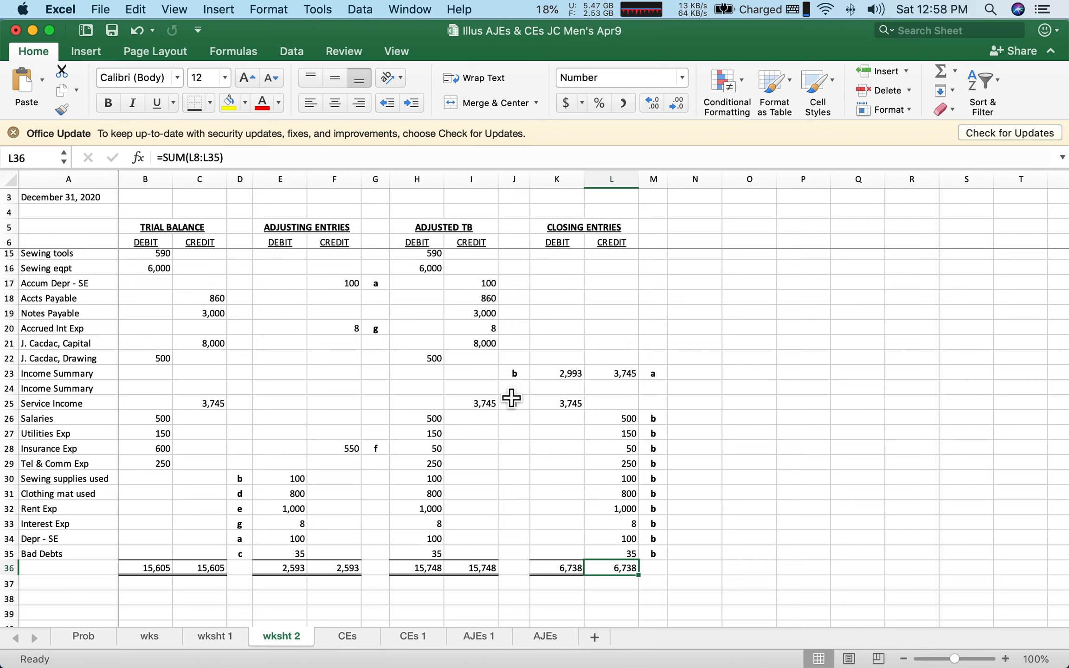
# - Enter a closing debit of 752 with reference c in the second Income Summary row
pyautogui.click(518, 397)
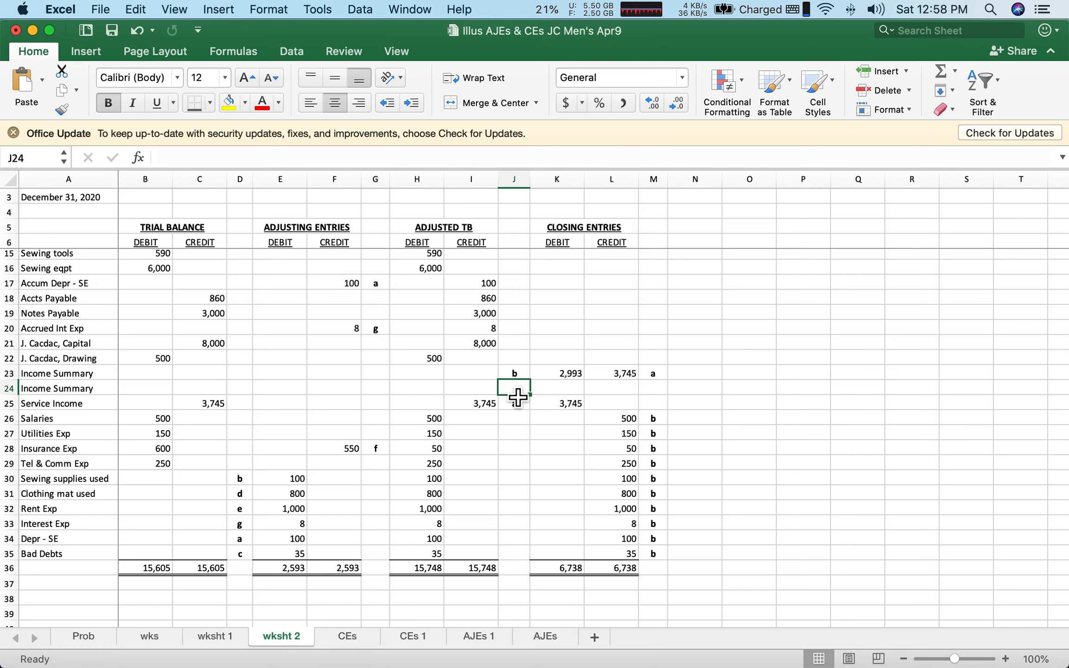
pyautogui.press('Tab')
pyautogui.write('7')
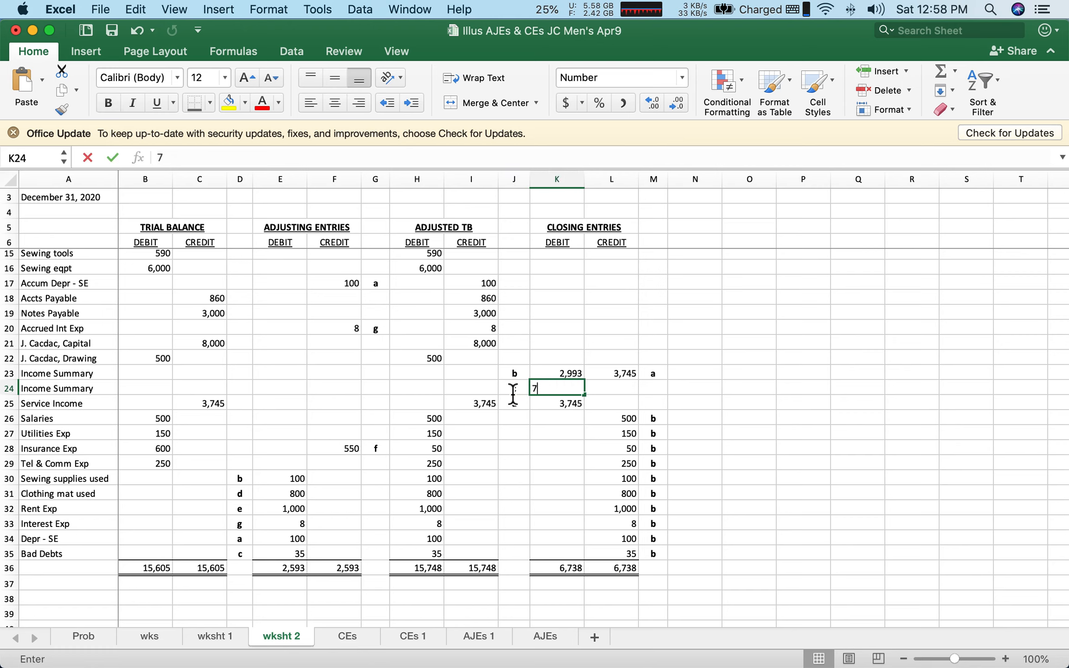
pyautogui.write('52')
pyautogui.press('Tab')
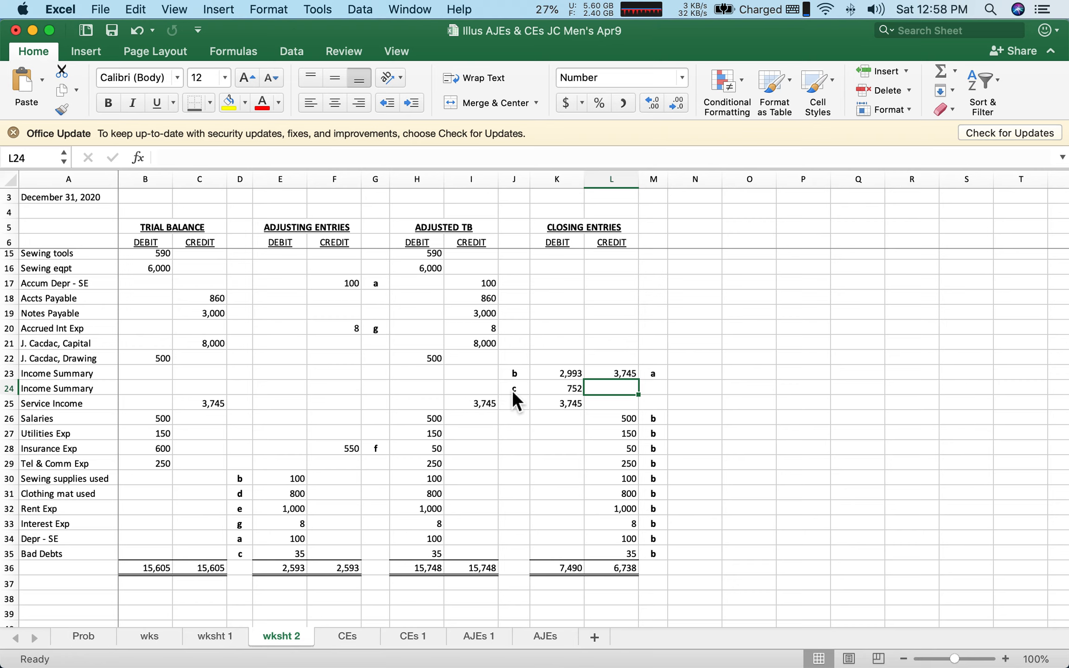
# - Enter a closing credit of 752 with reference c for the owner's Capital account
pyautogui.click(611, 360)
pyautogui.press('Up')
pyautogui.write('752')
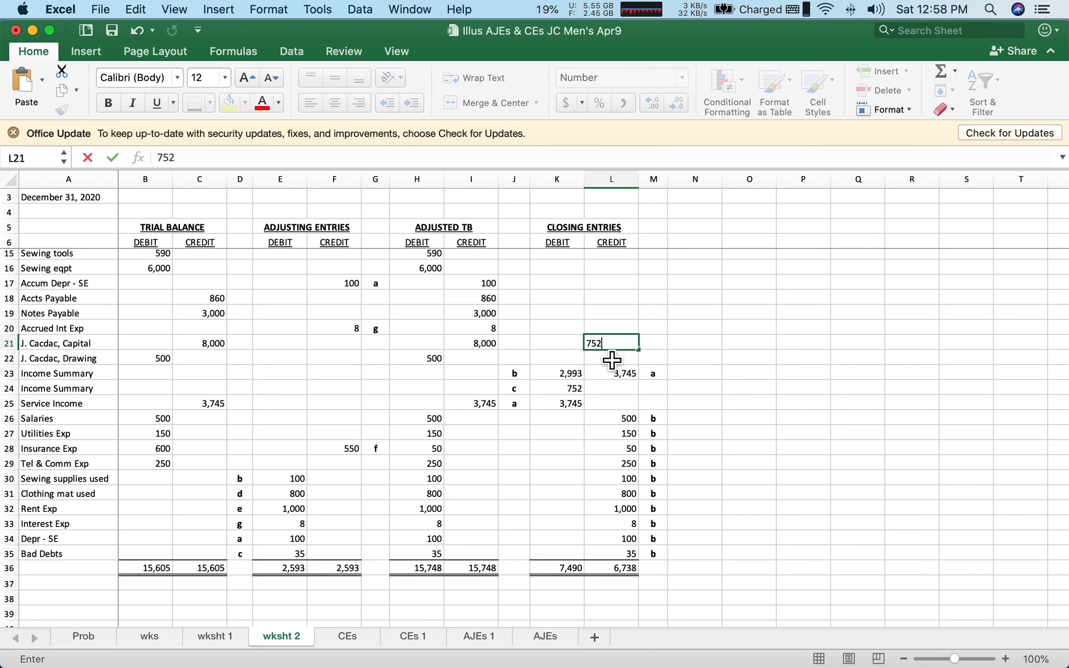
pyautogui.press('Tab')
pyautogui.write('c')
pyautogui.press('Return')
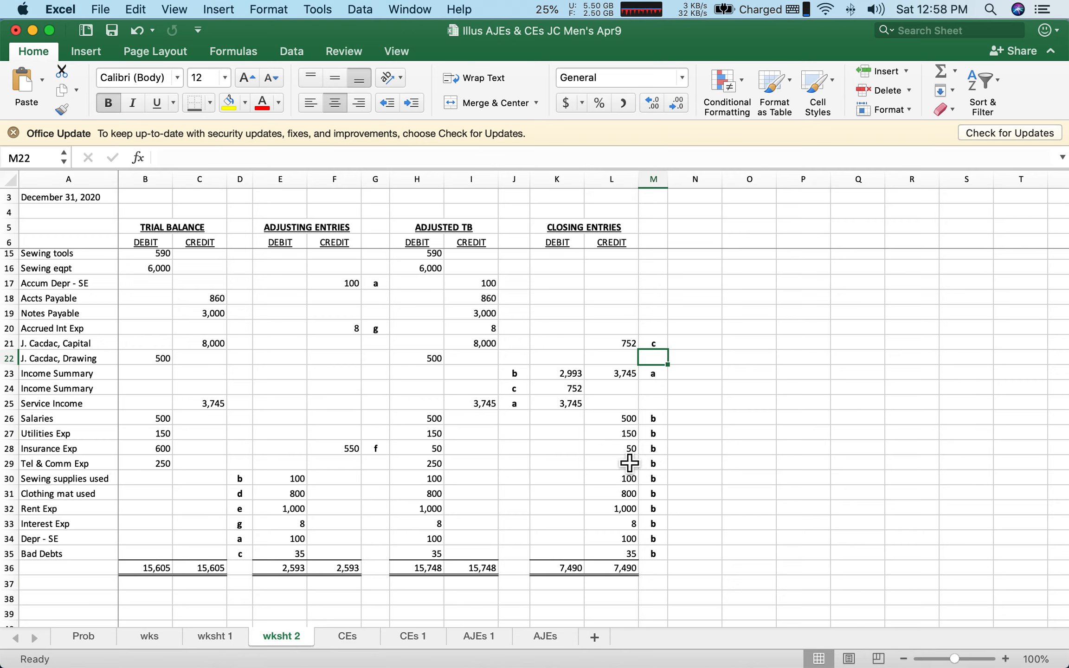
# - Enter a closing credit of 500 with reference d for the owner's Drawing account
pyautogui.click(615, 364)
pyautogui.write('500')
pyautogui.press('Tab')
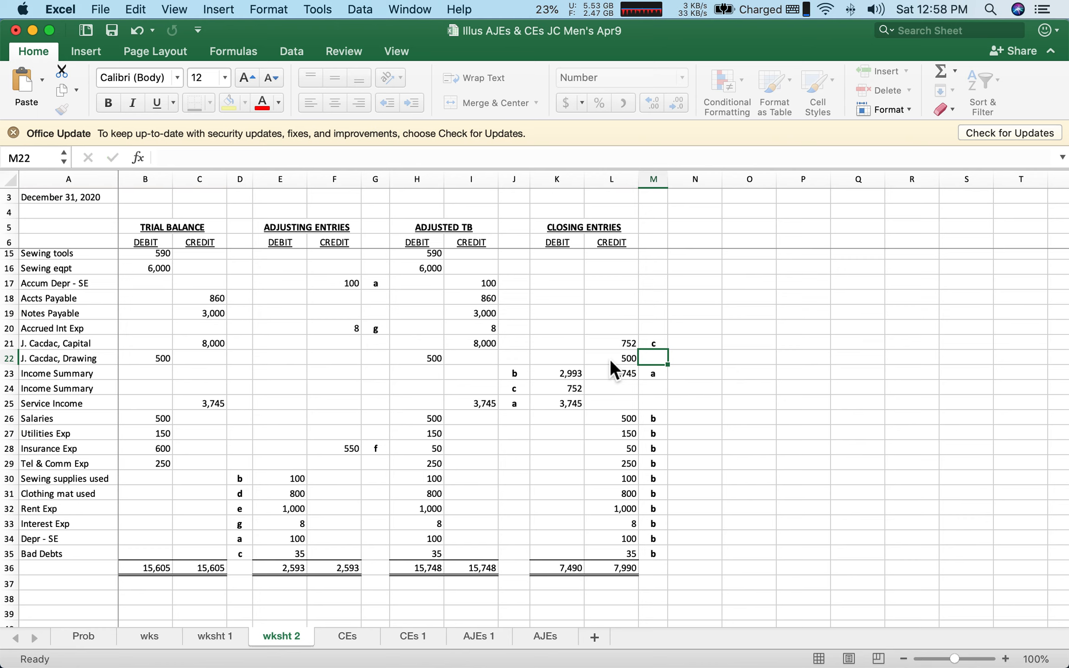
pyautogui.write('d')
# - Enter a closing debit of 500 with reference d for the owner's Capital account
pyautogui.press('Left')
pyautogui.press('Left')
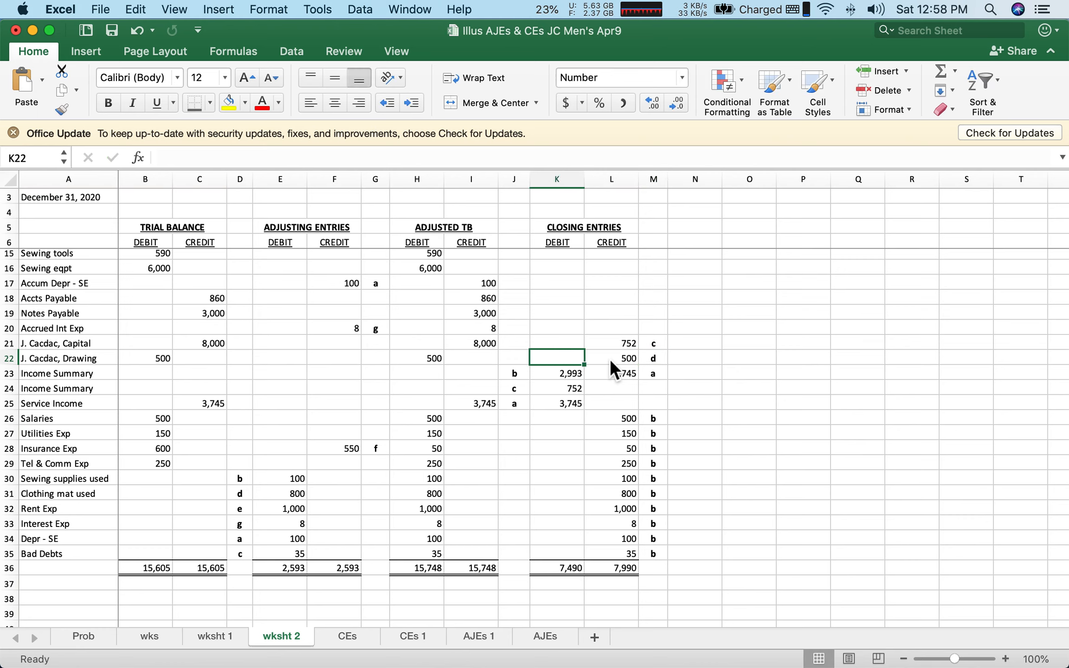
pyautogui.press('Up')
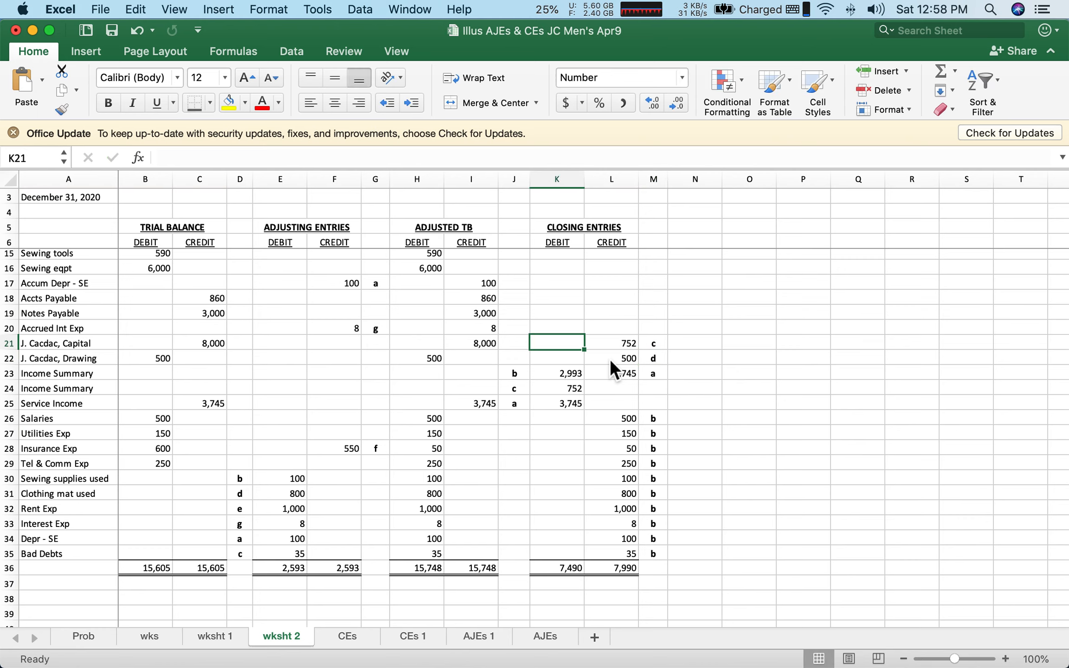
pyautogui.write('500')
pyautogui.press('Left')
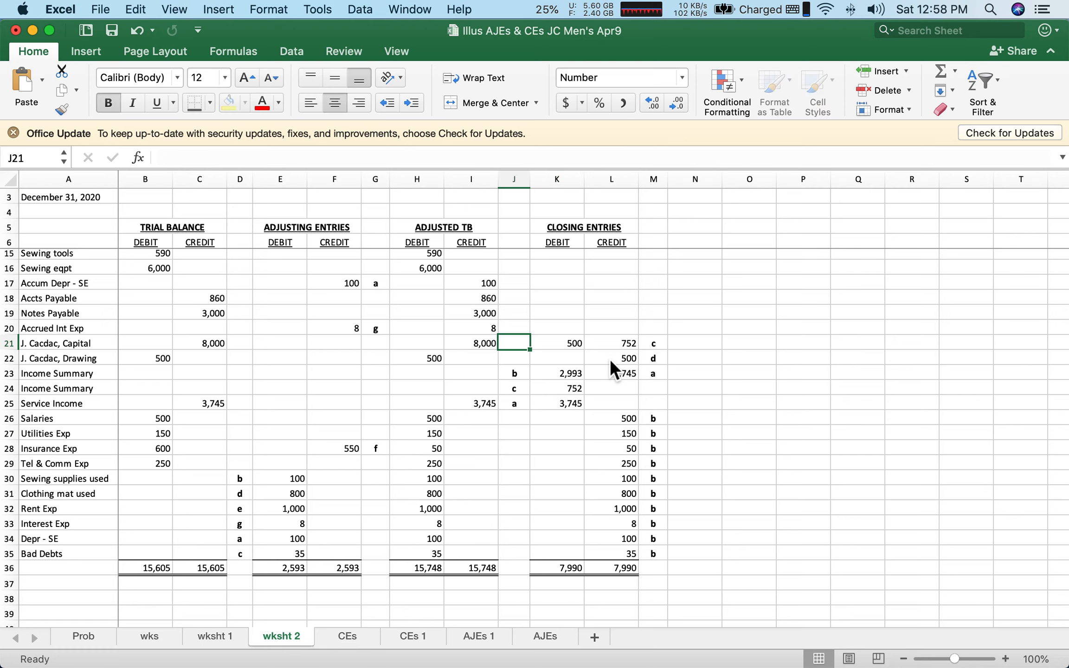
pyautogui.write('d')
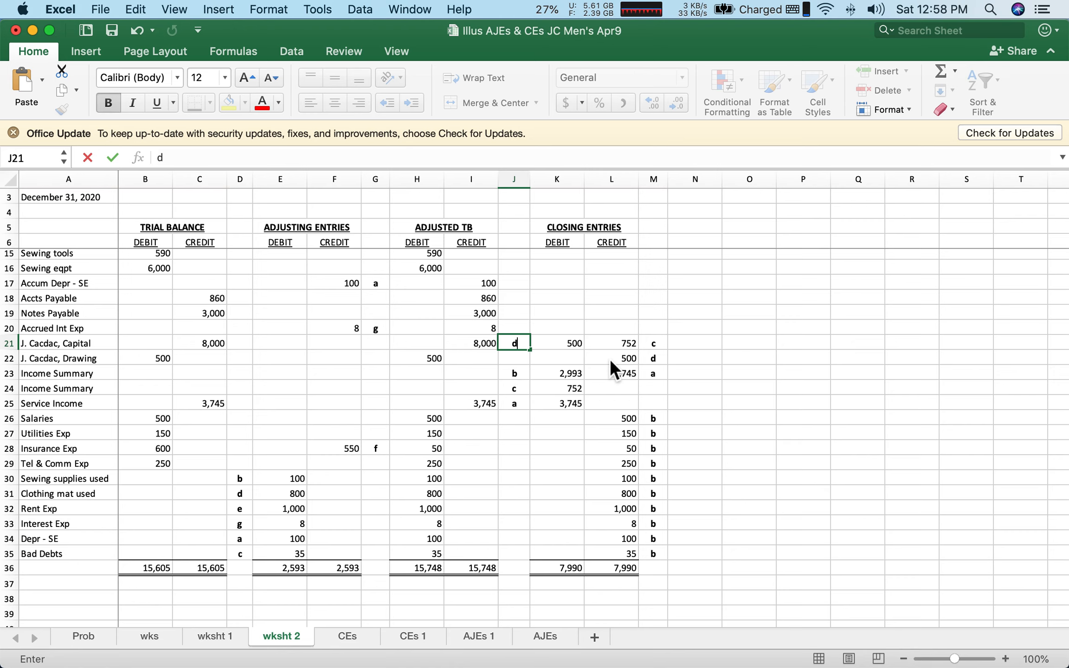
pyautogui.press('Return')
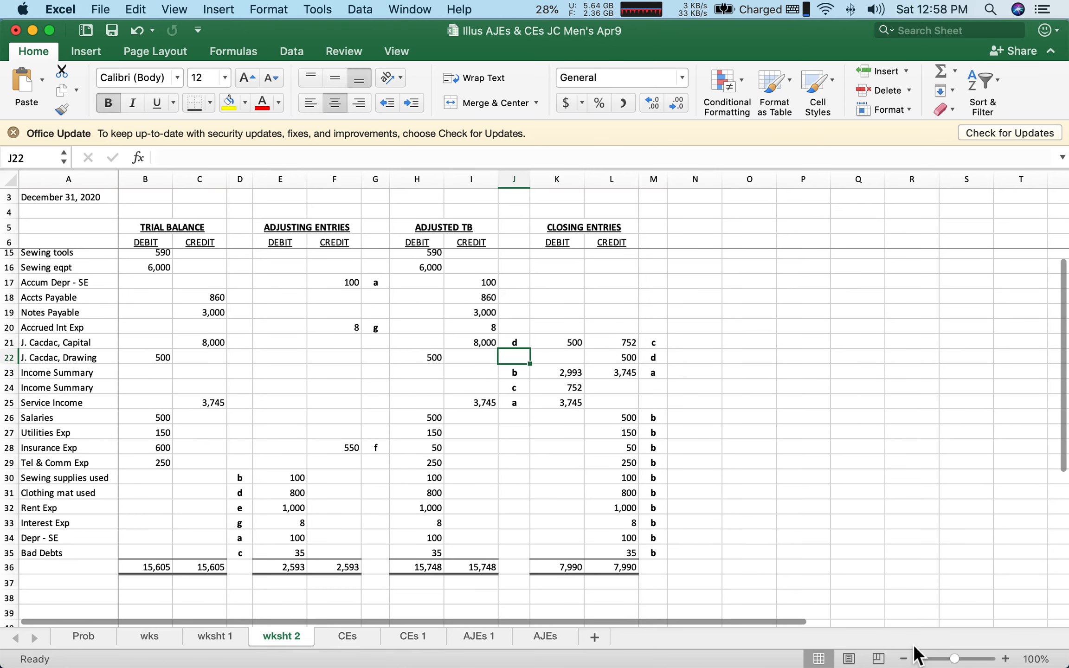
# - Copy the ADJUSTED TB heading with its DEBIT and CREDIT labels to cell N5, beside the closing entries
pyautogui.scroll(-2, 701, 527)
pyautogui.scroll(-2, 700, 528)
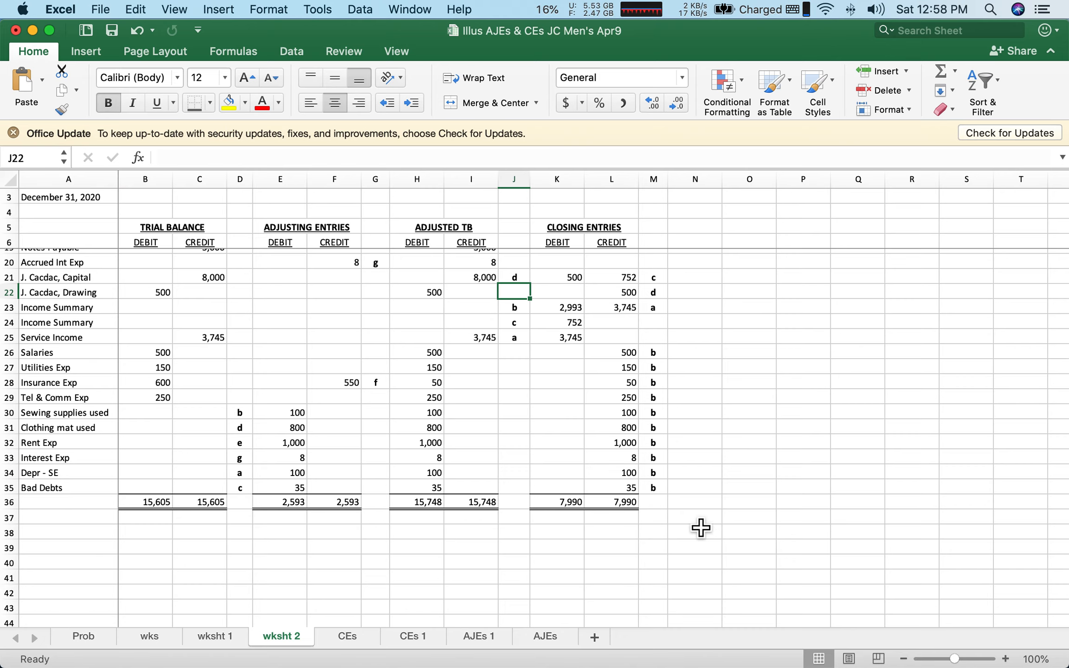
pyautogui.scroll(5, 700, 528)
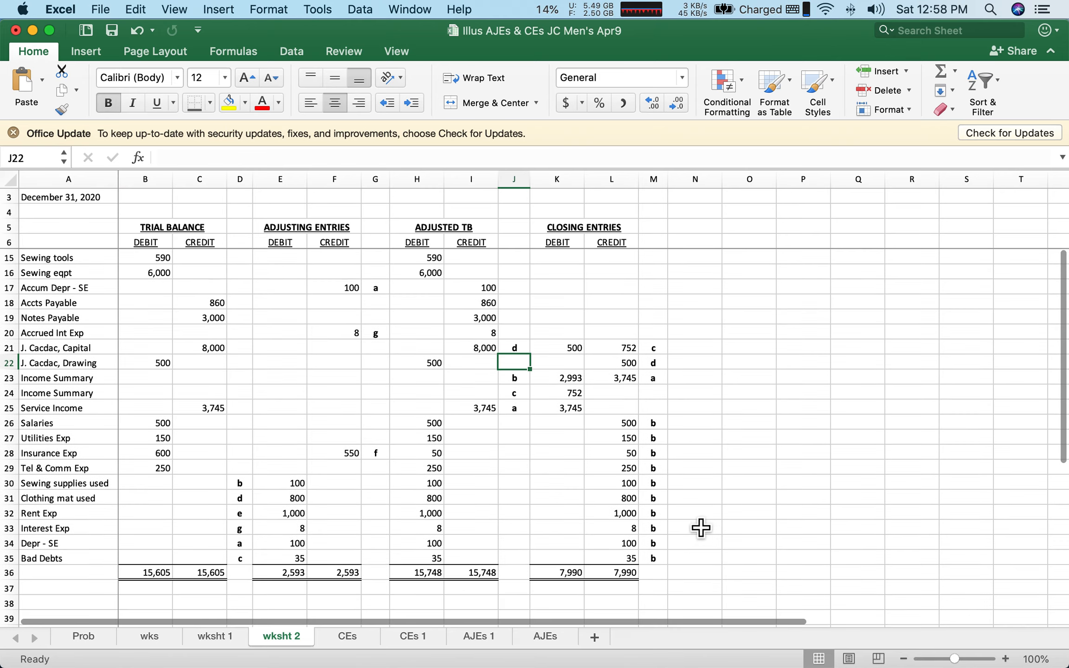
pyautogui.scroll(2, 700, 527)
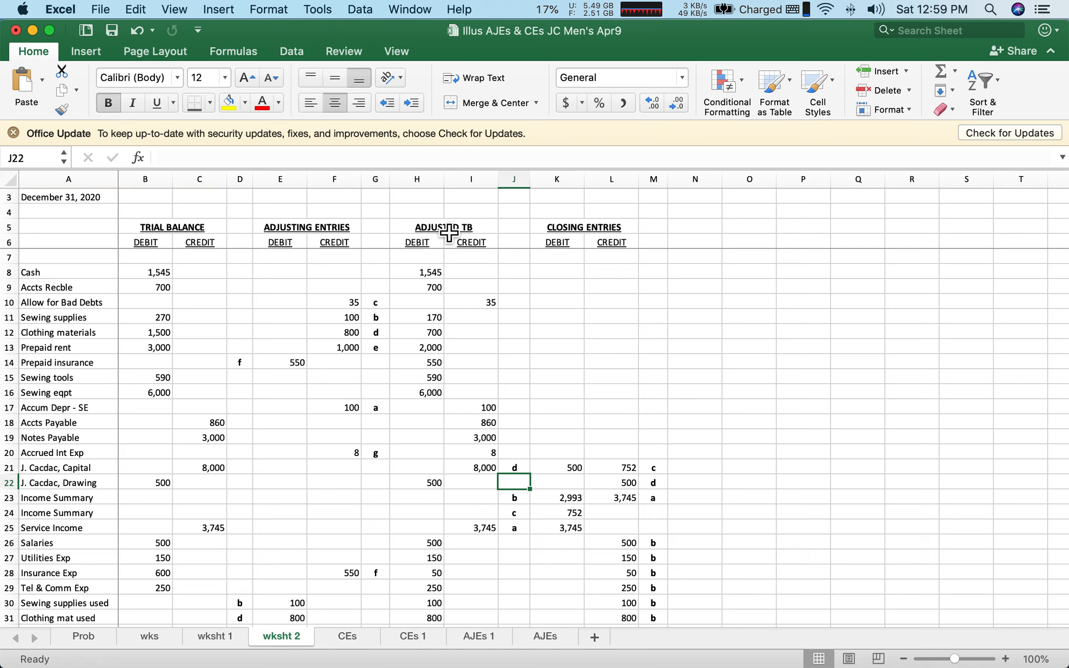
pyautogui.click(449, 232)
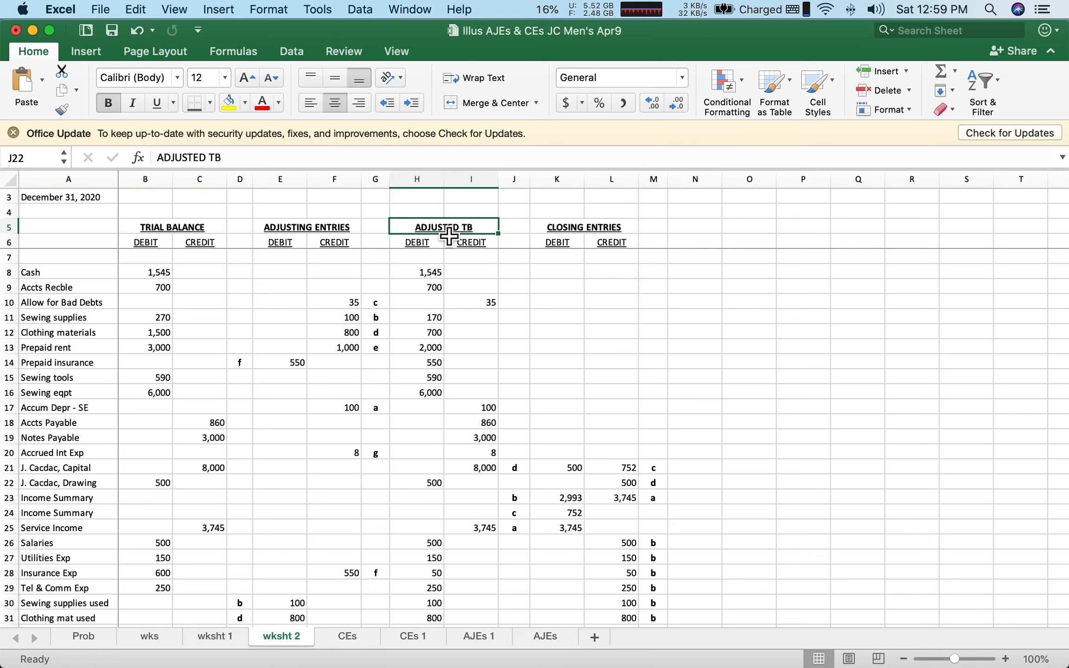
pyautogui.moveTo(449, 236); pyautogui.dragTo(448, 240)
pyautogui.rightClick(446, 239)
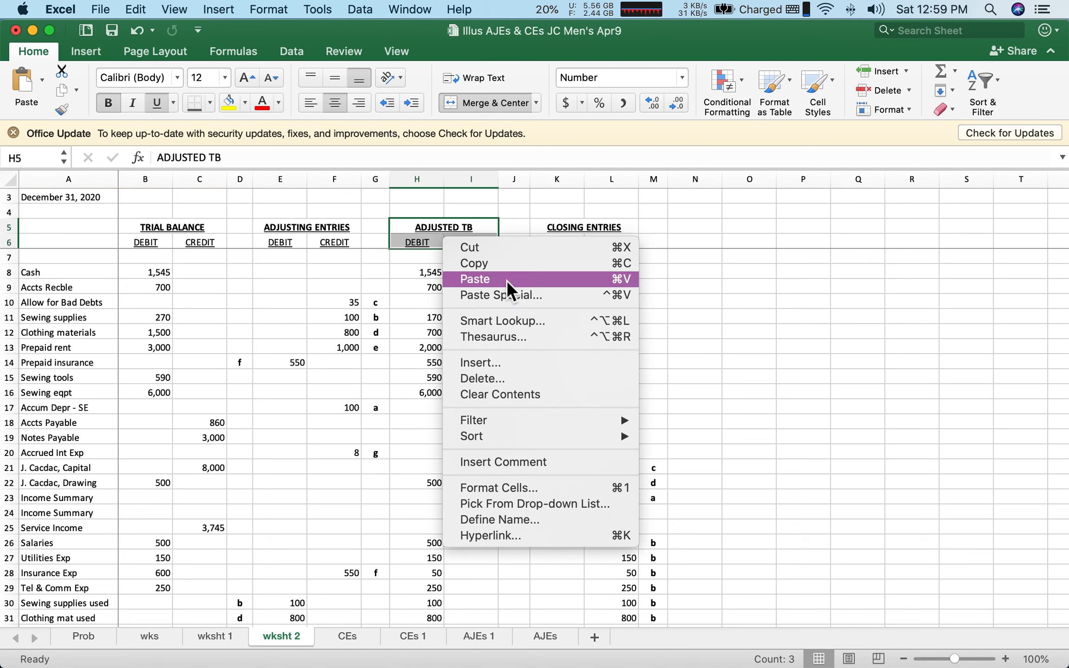
pyautogui.click(488, 263)
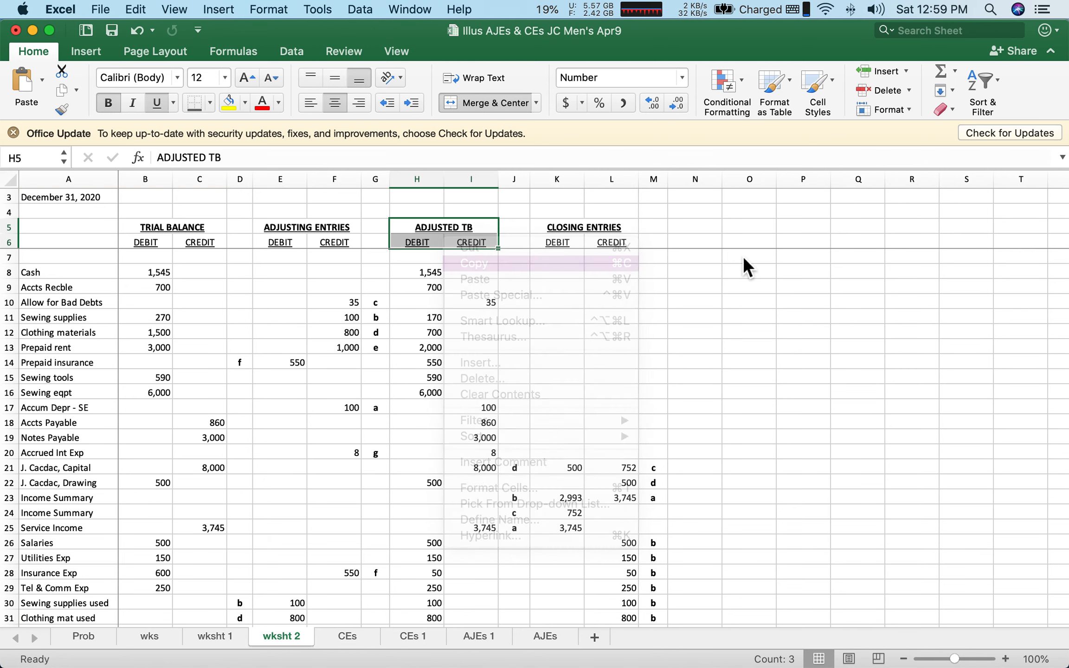
pyautogui.click(709, 232)
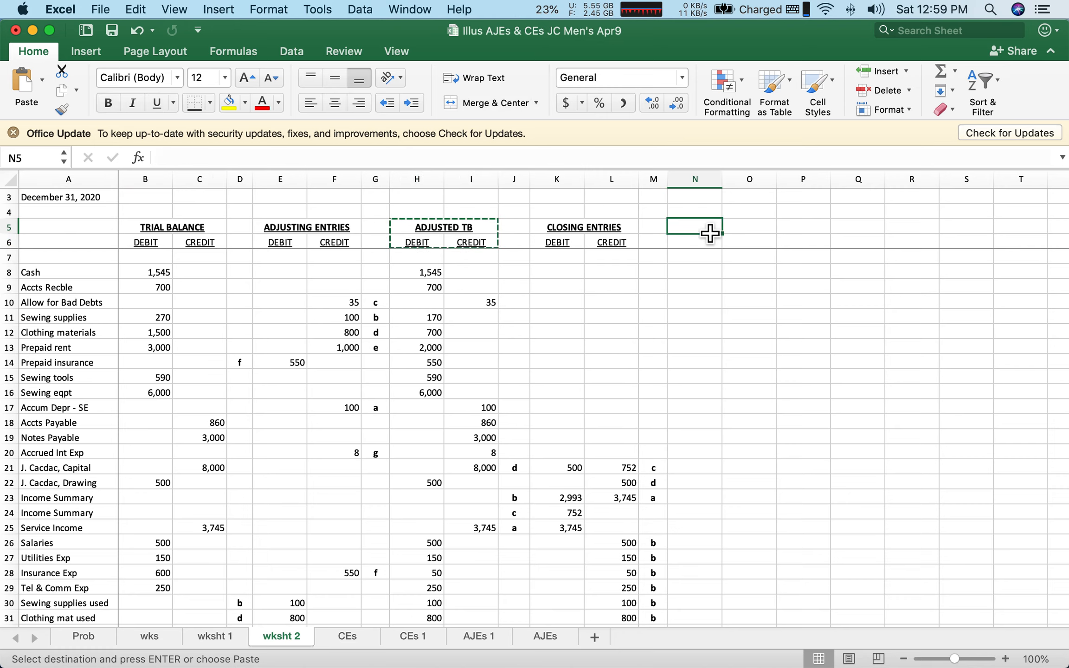
pyautogui.rightClick(705, 225)
pyautogui.click(750, 268)
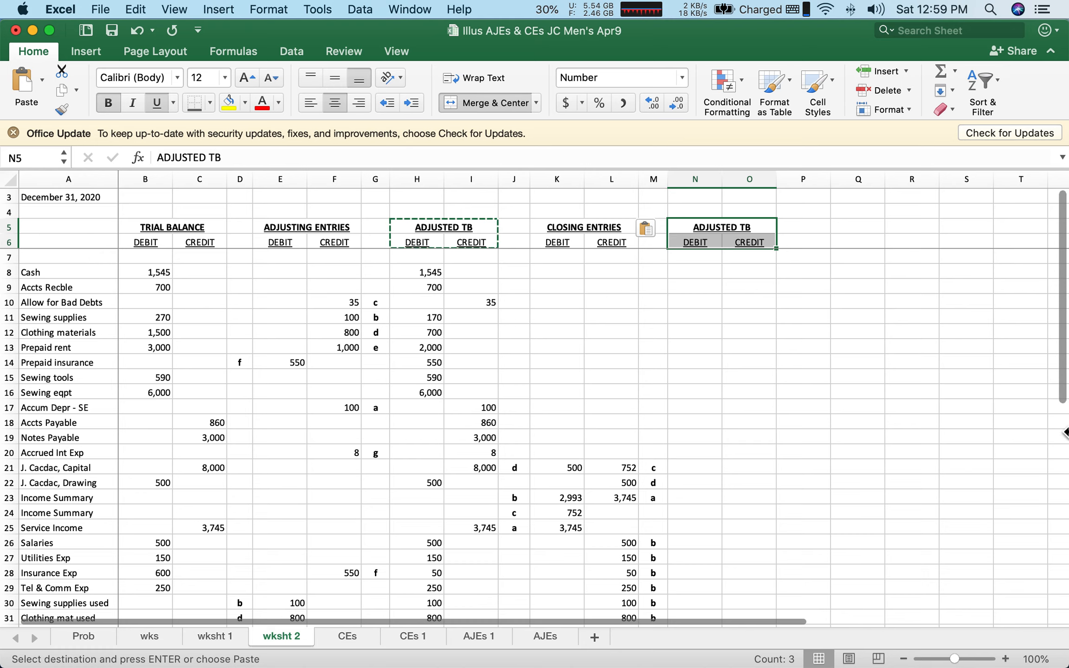
# - Change the copied heading in N5 to POST CLOSING TB
pyautogui.click(207, 163)
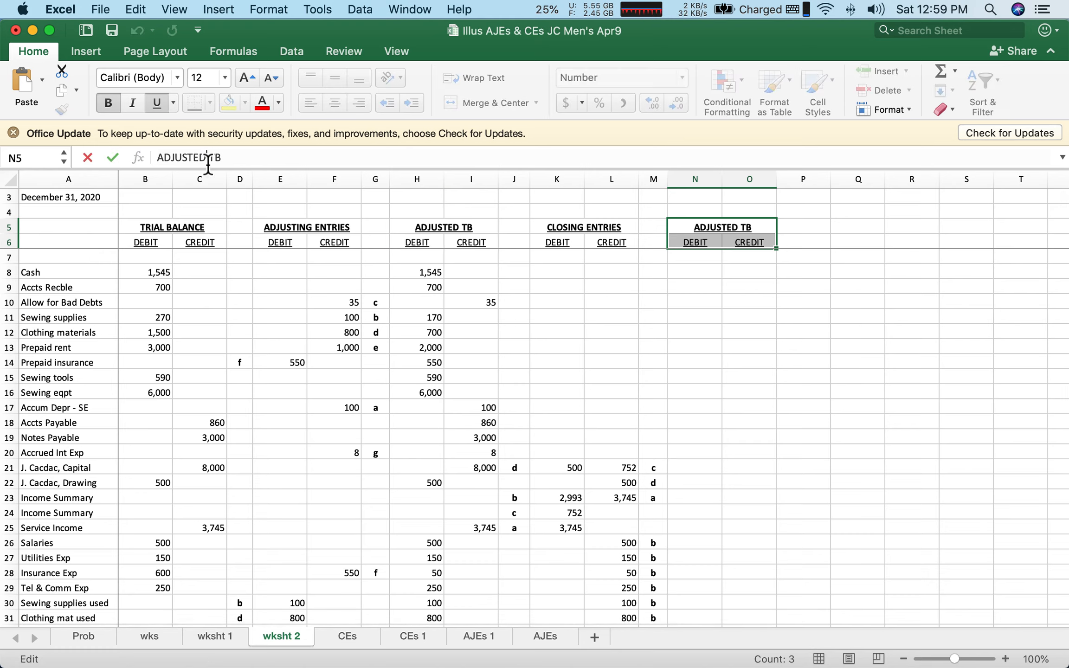
pyautogui.press('BackSpace')
pyautogui.press('BackSpace')
pyautogui.press('BackSpace')
pyautogui.press('BackSpace')
pyautogui.press('BackSpace')
pyautogui.press('BackSpace')
pyautogui.press('BackSpace')
pyautogui.press('BackSpace')
pyautogui.write('POST')
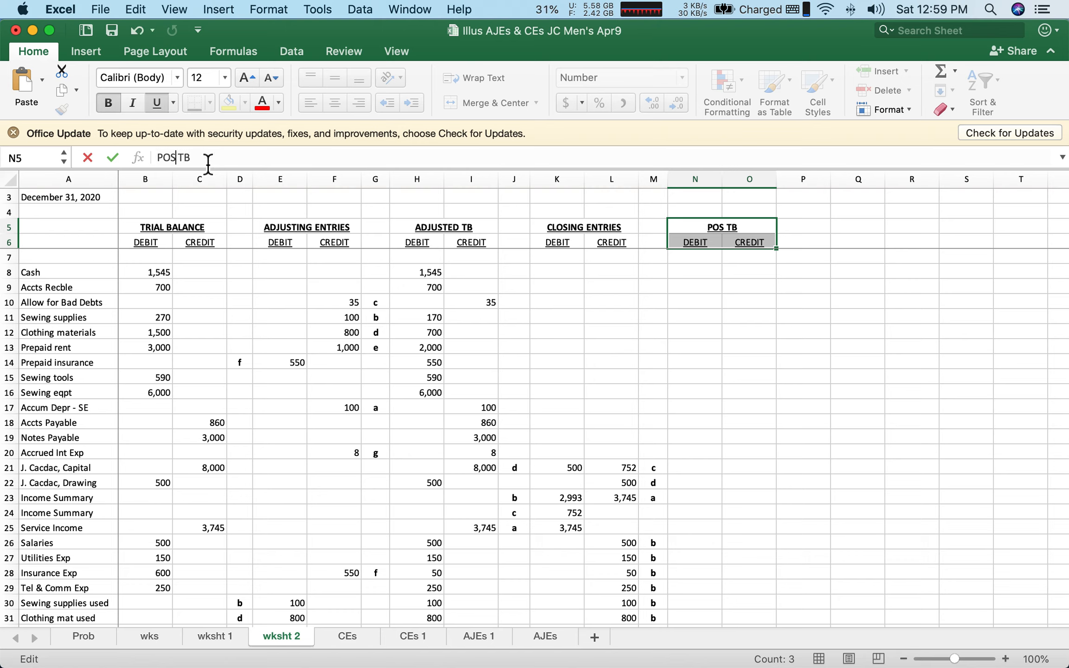
pyautogui.write(' CLOSING')
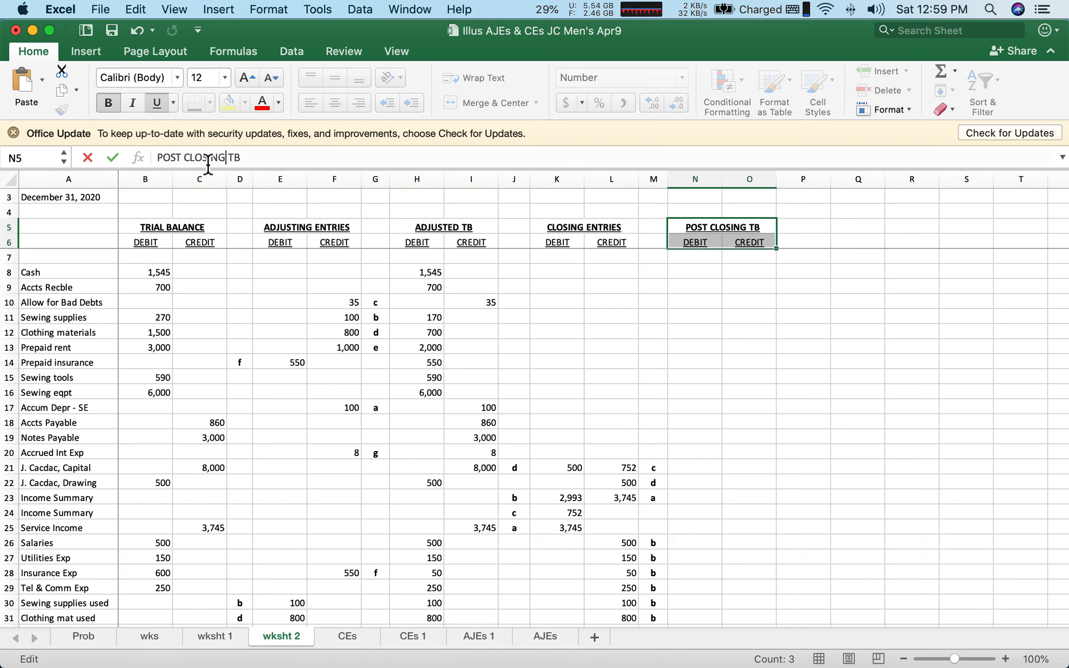
pyautogui.press('Return')
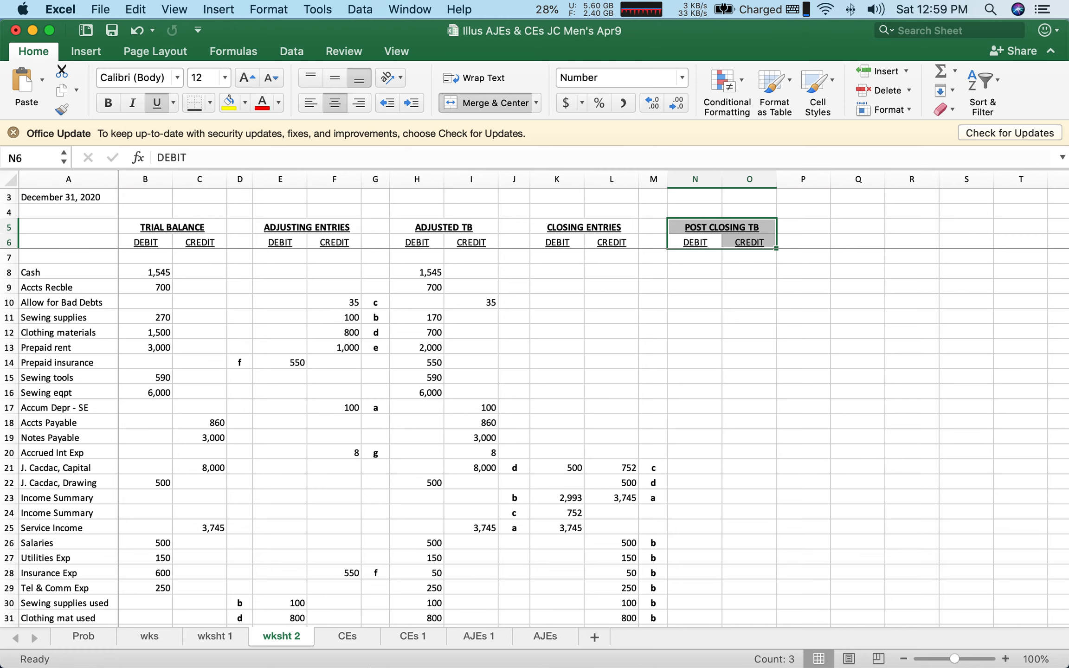
# - Format column N and the columns beyond it as Number with 0 decimal places, the 1000 separator and red unsigned negative numbers
pyautogui.moveTo(379, 666)
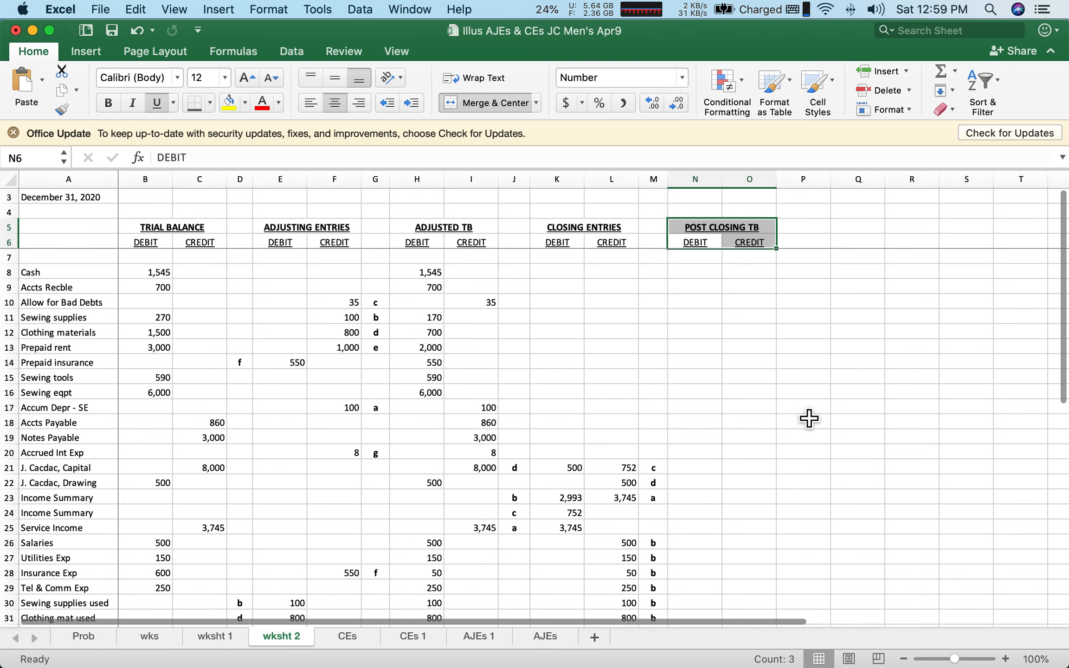
pyautogui.scroll(-3, 799, 498)
pyautogui.scroll(-3, 799, 498)
pyautogui.scroll(5, 799, 497)
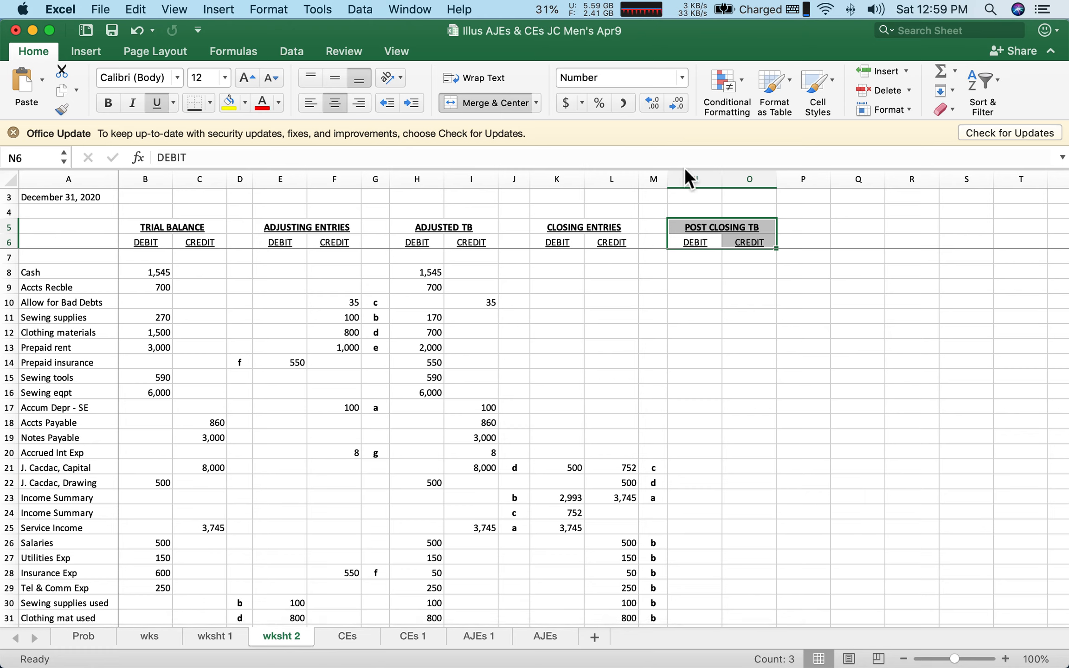
pyautogui.moveTo(691, 181); pyautogui.dragTo(1056, 190)
pyautogui.rightClick(877, 182)
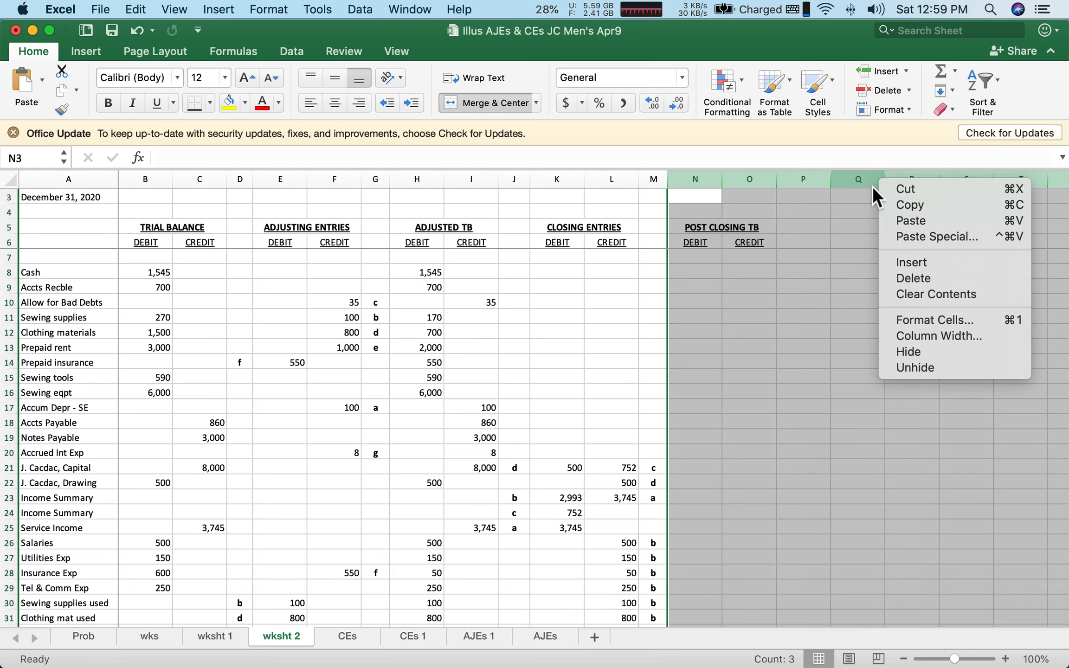
pyautogui.click(928, 319)
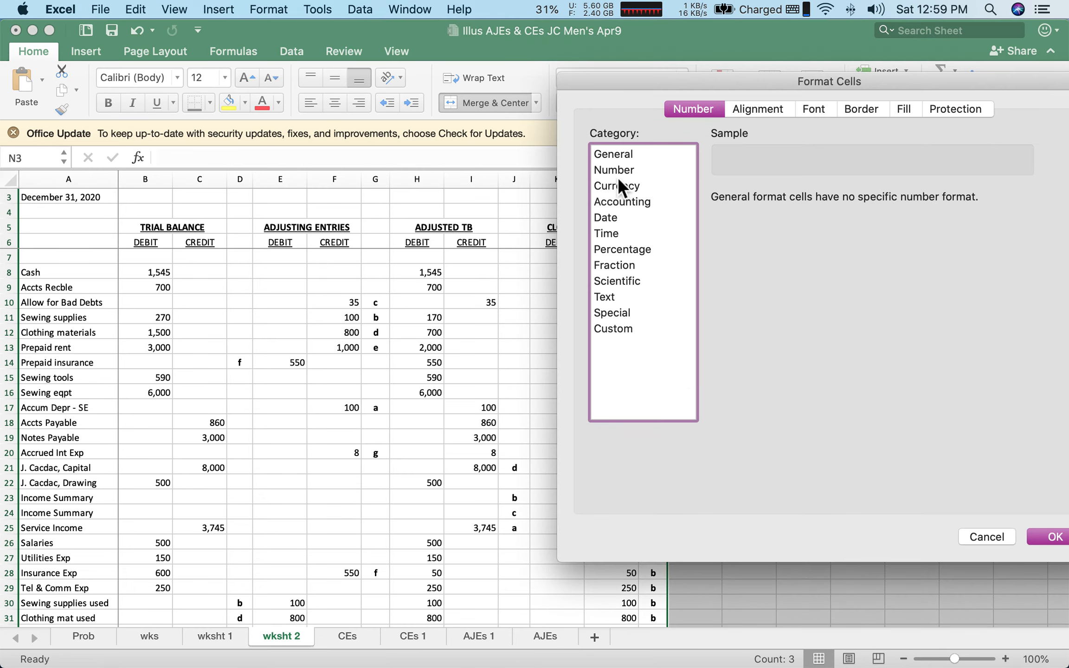
pyautogui.click(617, 170)
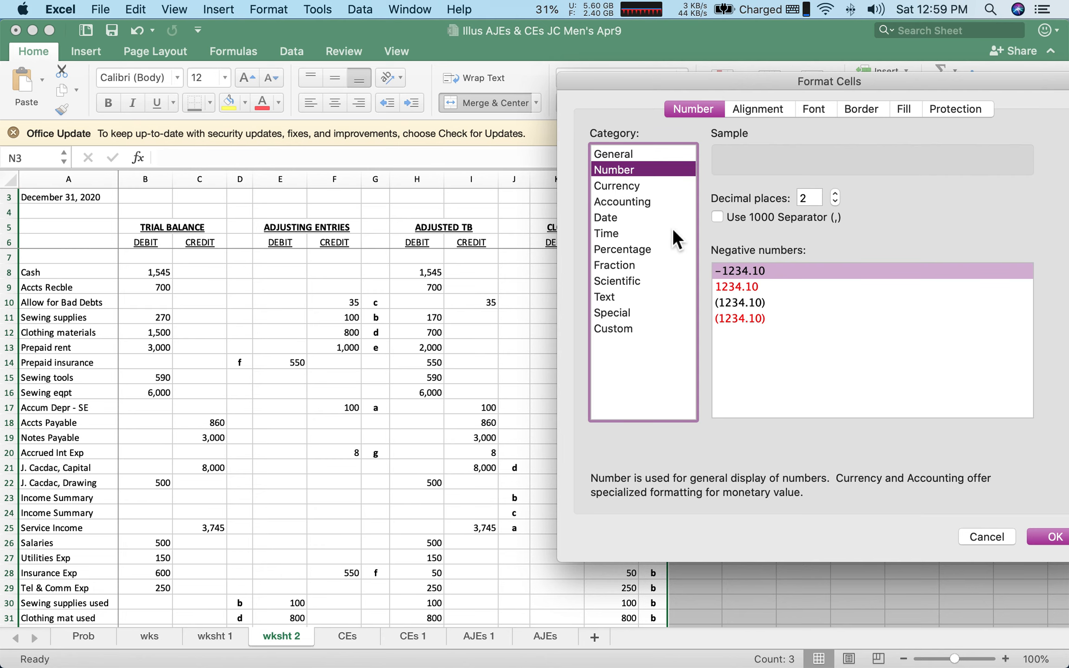
pyautogui.click(716, 222)
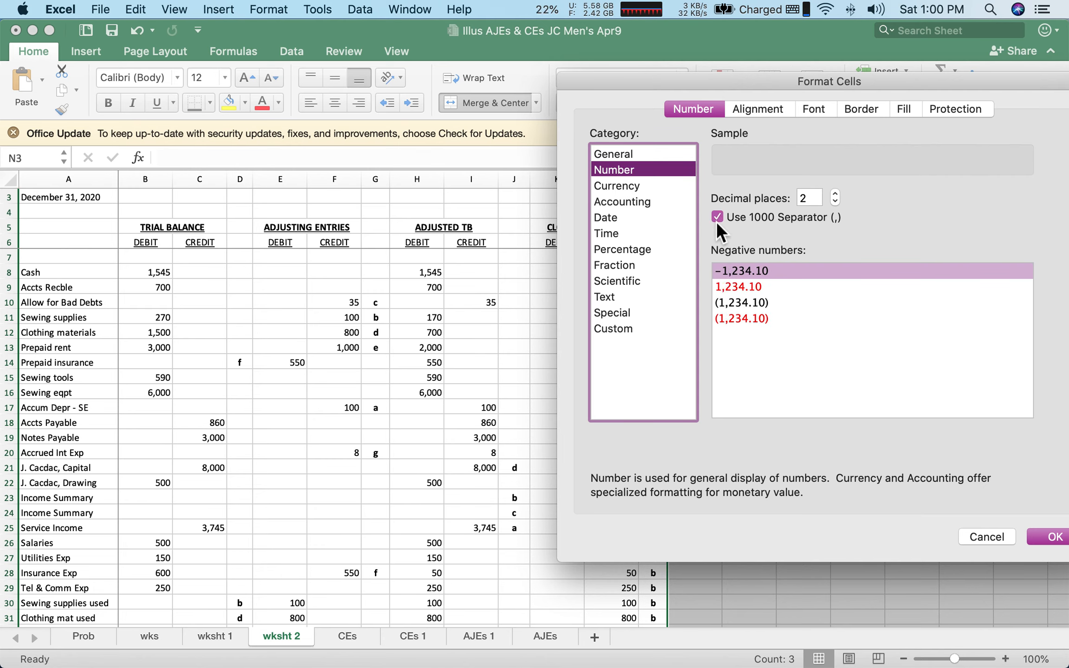
pyautogui.click(835, 202)
pyautogui.click(835, 203)
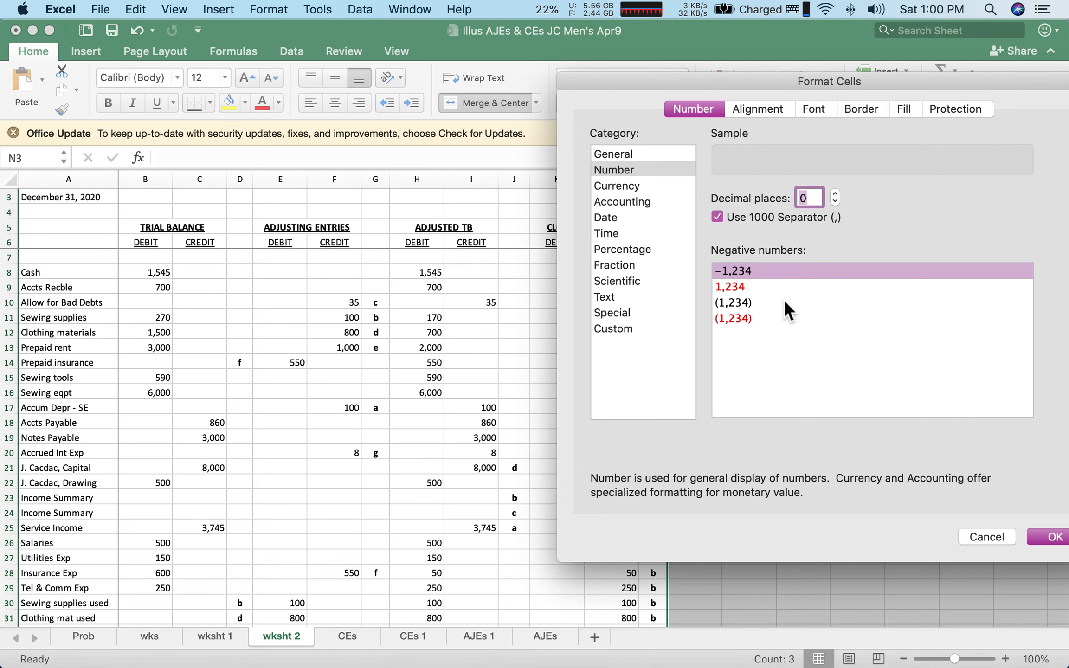
pyautogui.click(741, 286)
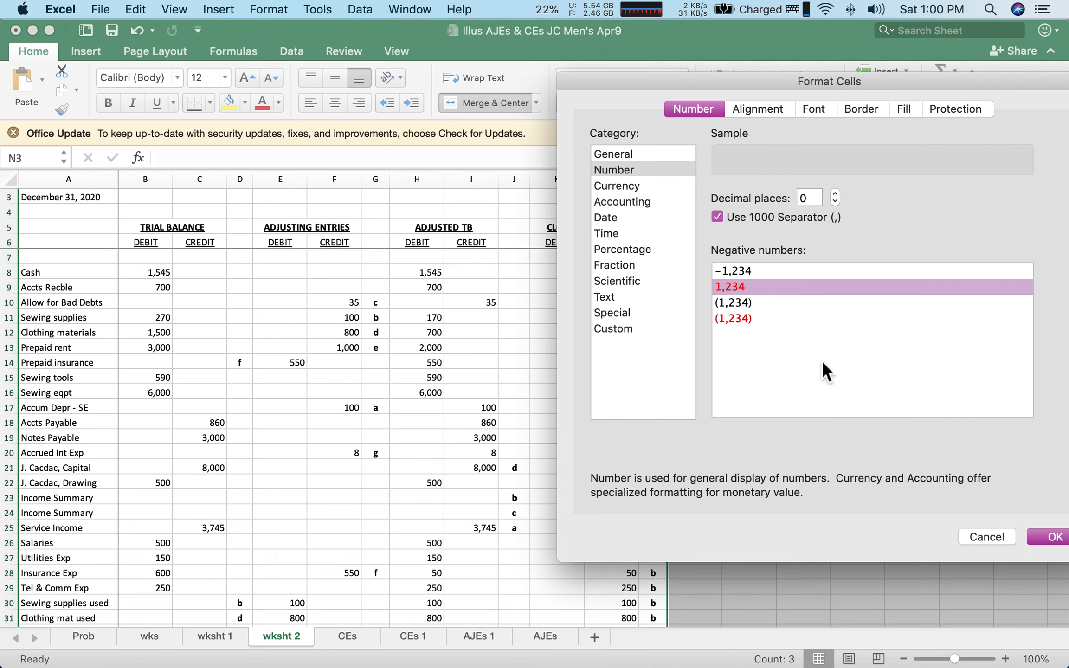
pyautogui.click(1054, 537)
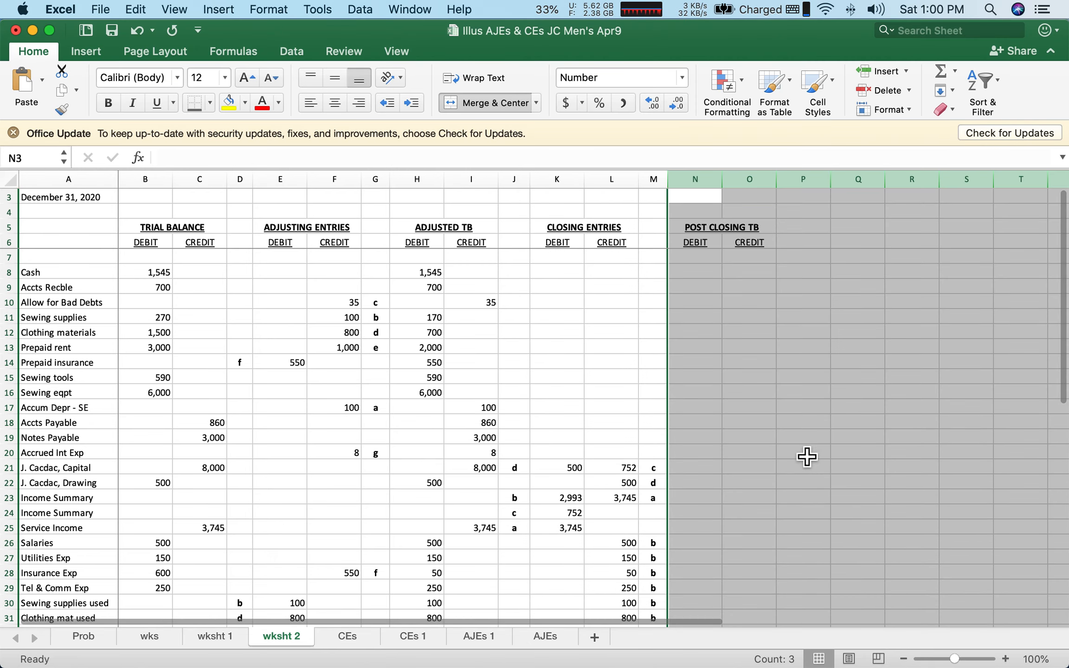
pyautogui.click(750, 347)
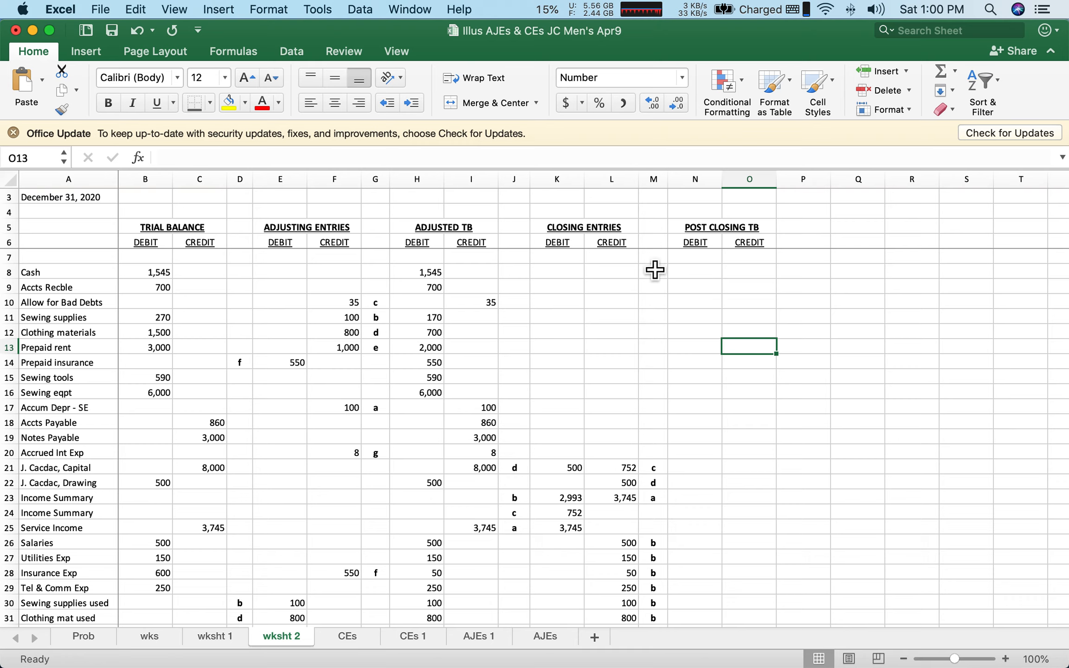
pyautogui.click(696, 277)
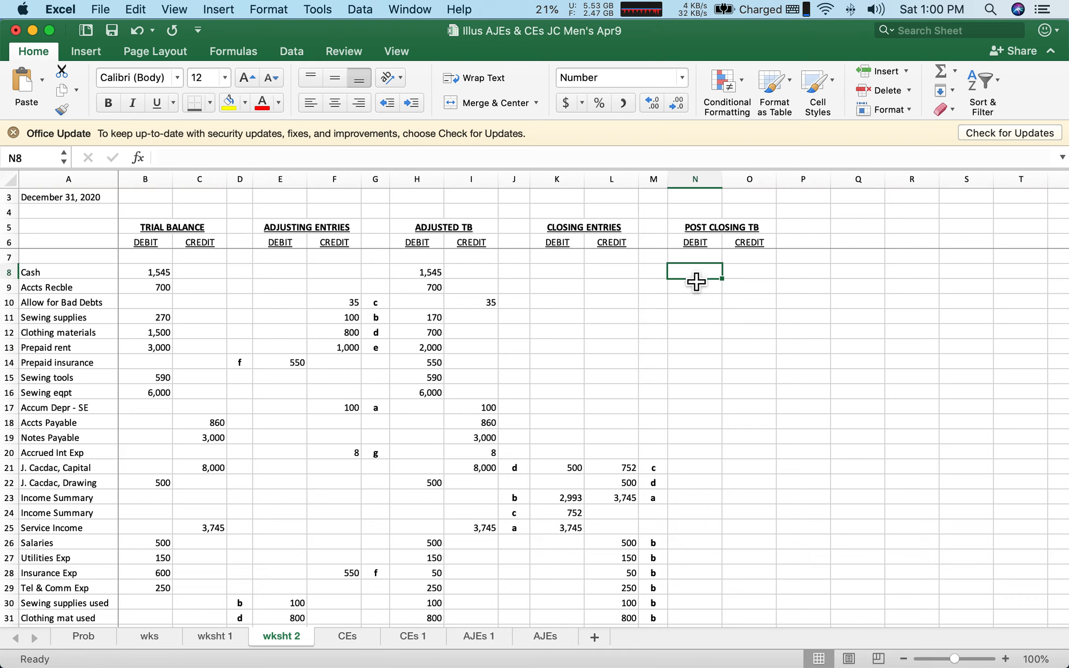
pyautogui.write('=')
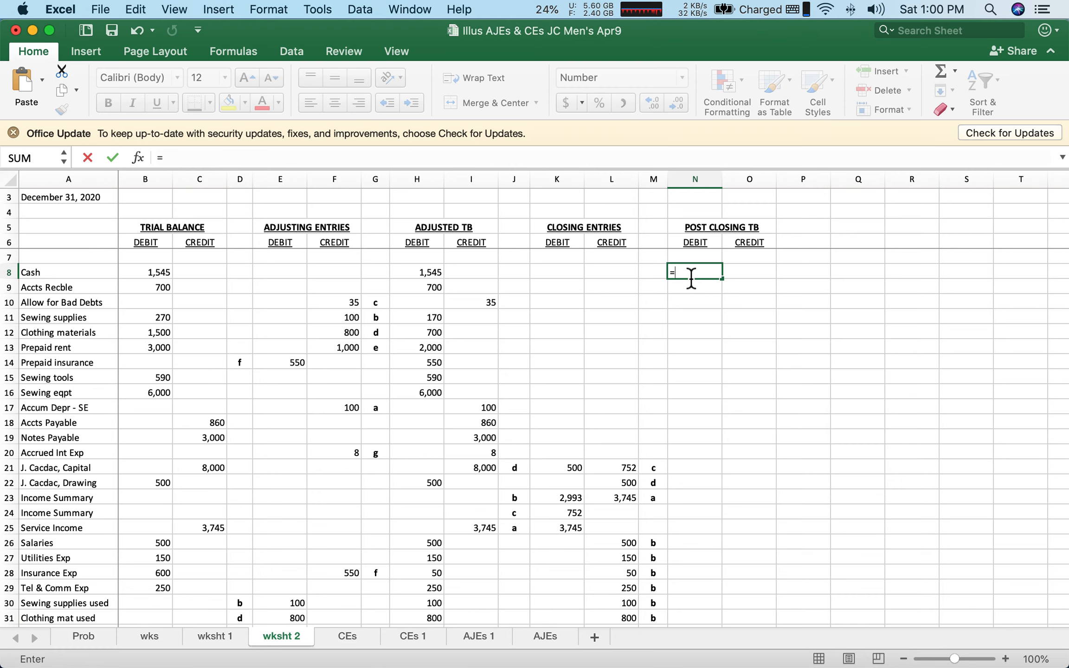
pyautogui.press('Return')
pyautogui.write('=')
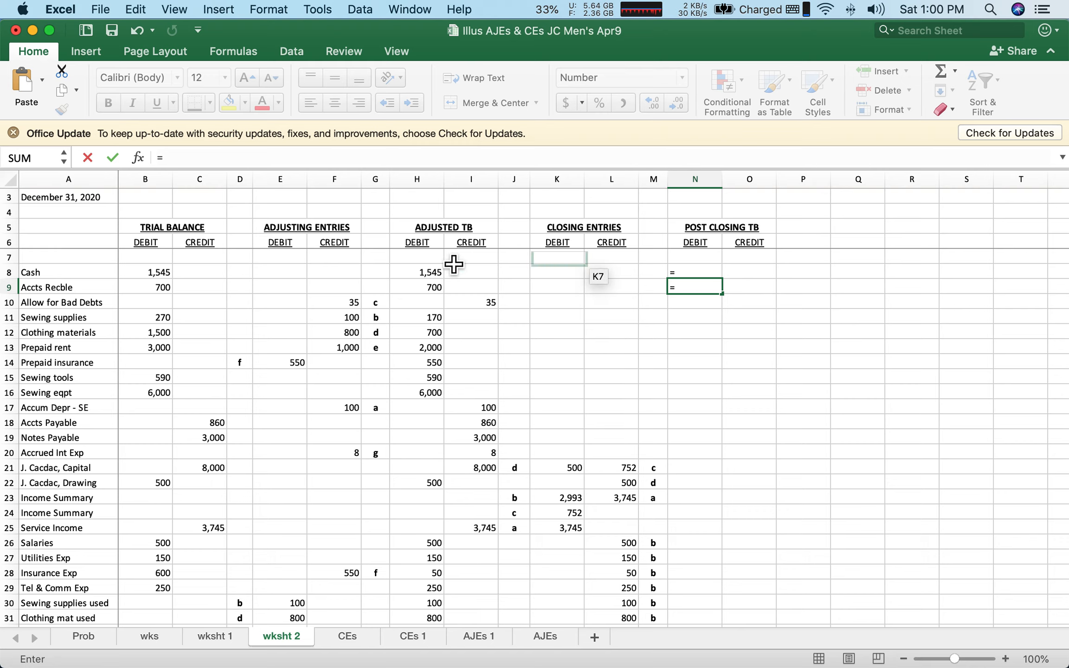
pyautogui.click(427, 280)
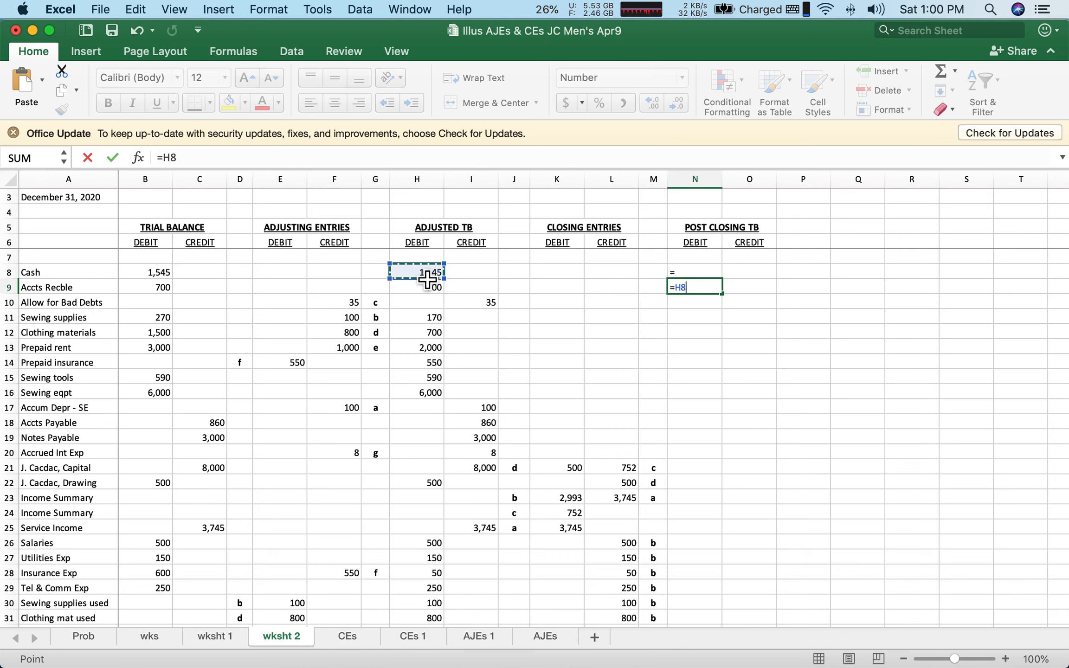
pyautogui.press('Escape')
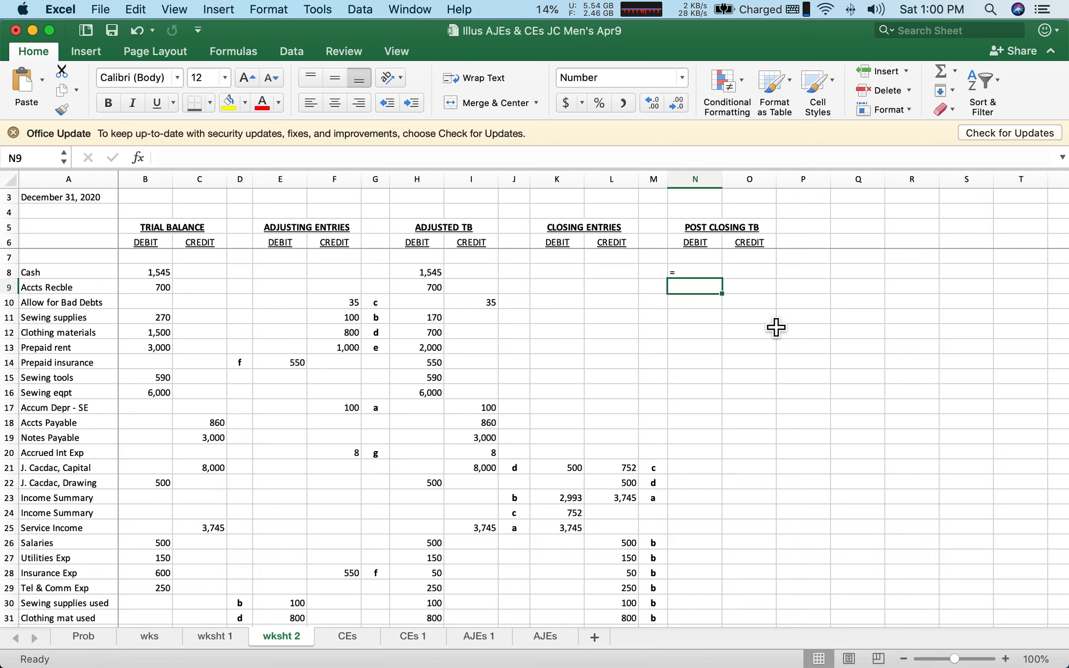
pyautogui.click(707, 278)
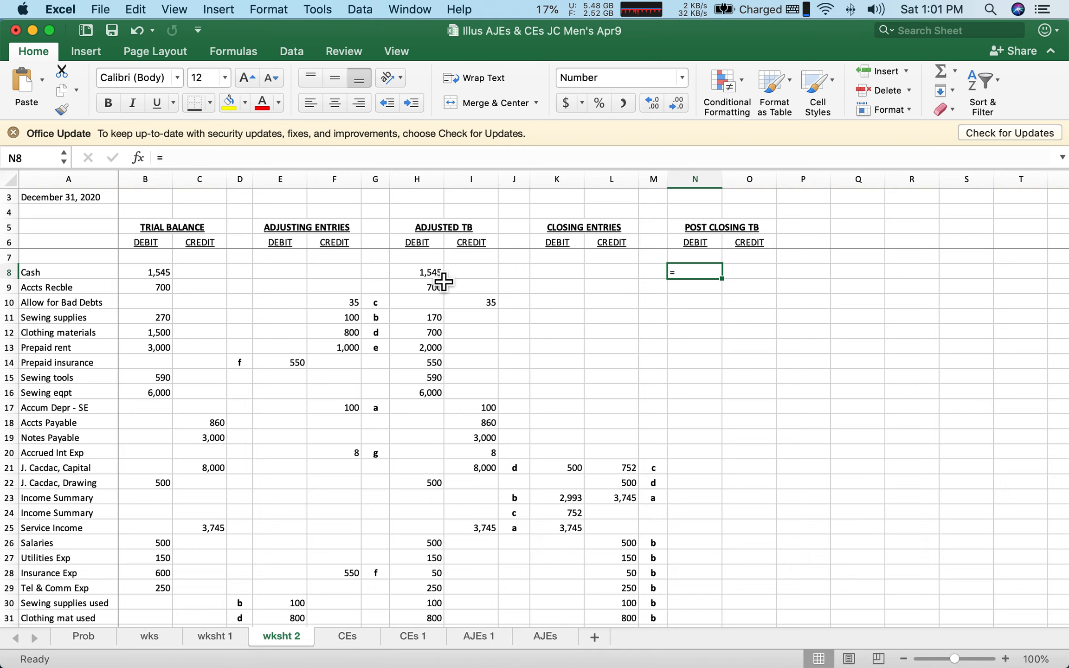
# - Copy the adjusted trial balance debit formulas in H8:H20 to the post-closing debit column starting at N8
pyautogui.click(443, 279)
pyautogui.moveTo(443, 282); pyautogui.dragTo(436, 465)
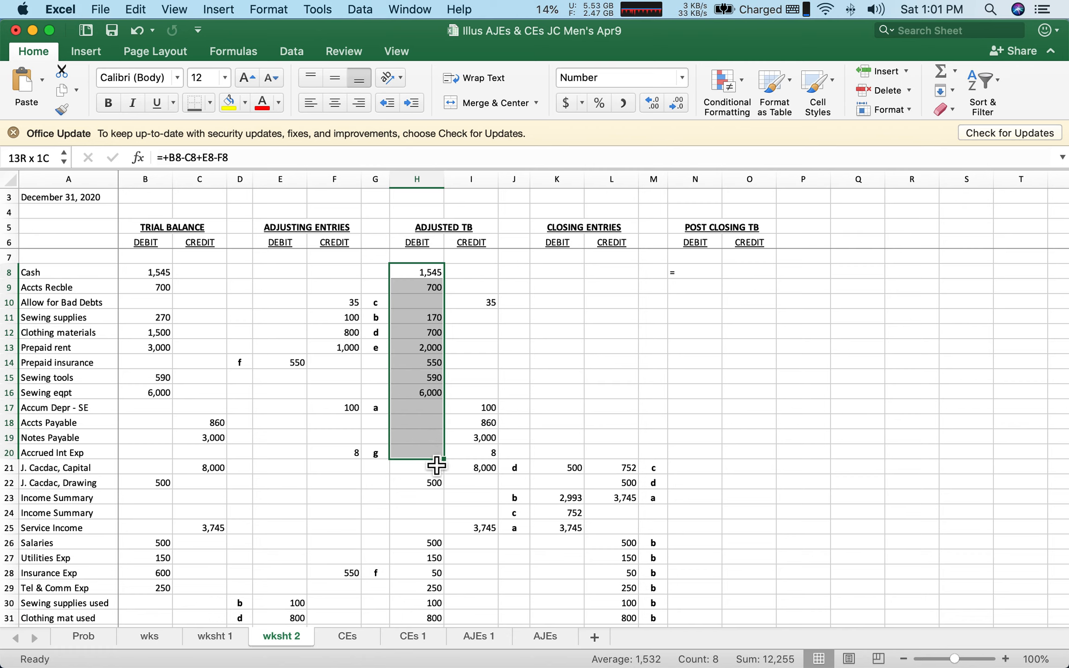
pyautogui.rightClick(416, 376)
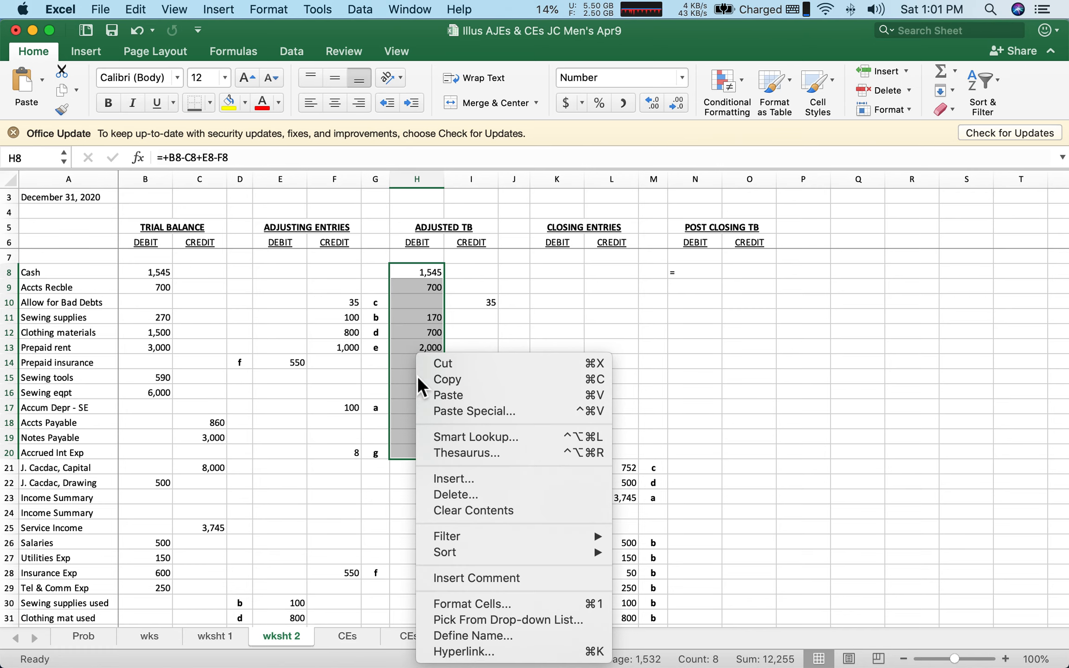
pyautogui.click(449, 379)
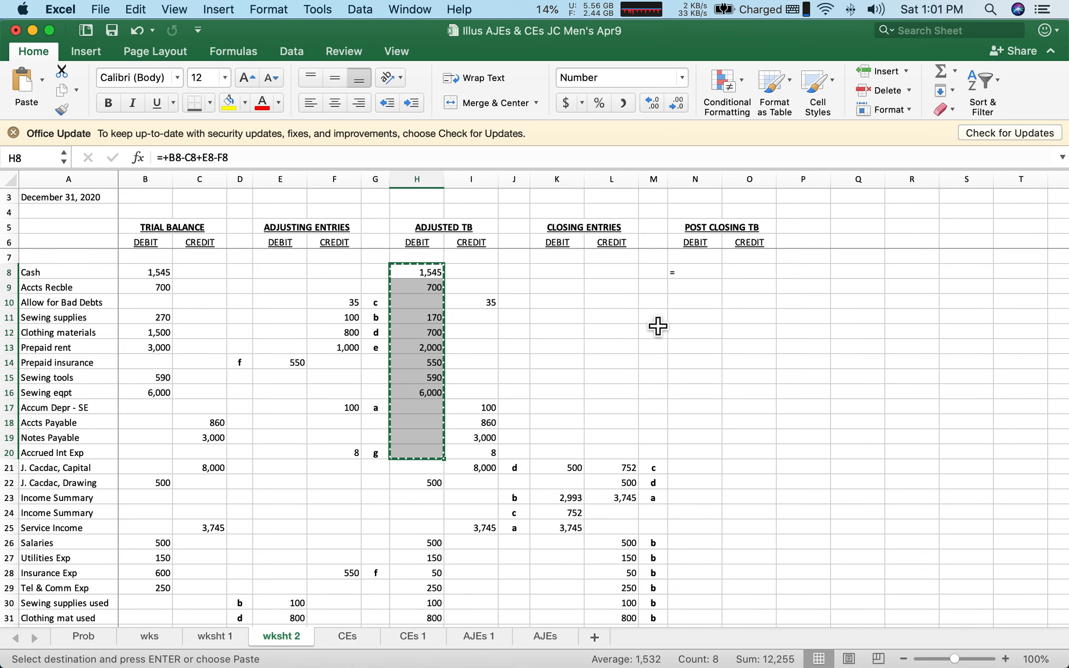
pyautogui.click(701, 274)
pyautogui.rightClick(699, 271)
pyautogui.click(724, 311)
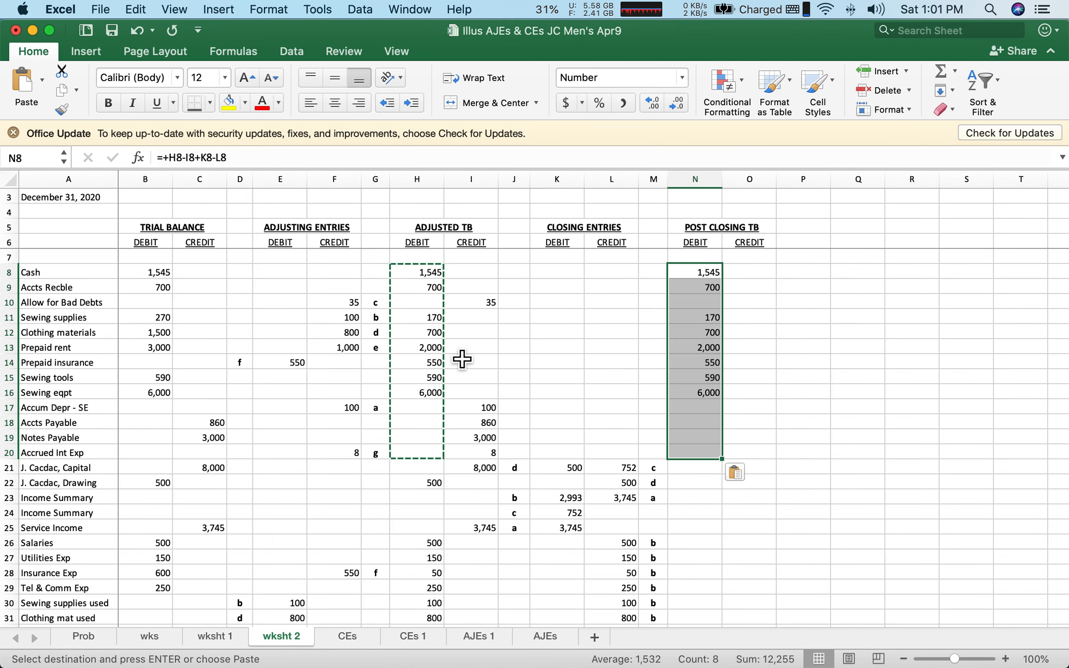
# - Copy the adjusted trial balance credit formulas in I10:I20 to the post-closing credit column starting at O10
pyautogui.moveTo(485, 308); pyautogui.dragTo(488, 462)
pyautogui.rightClick(489, 387)
pyautogui.click(532, 378)
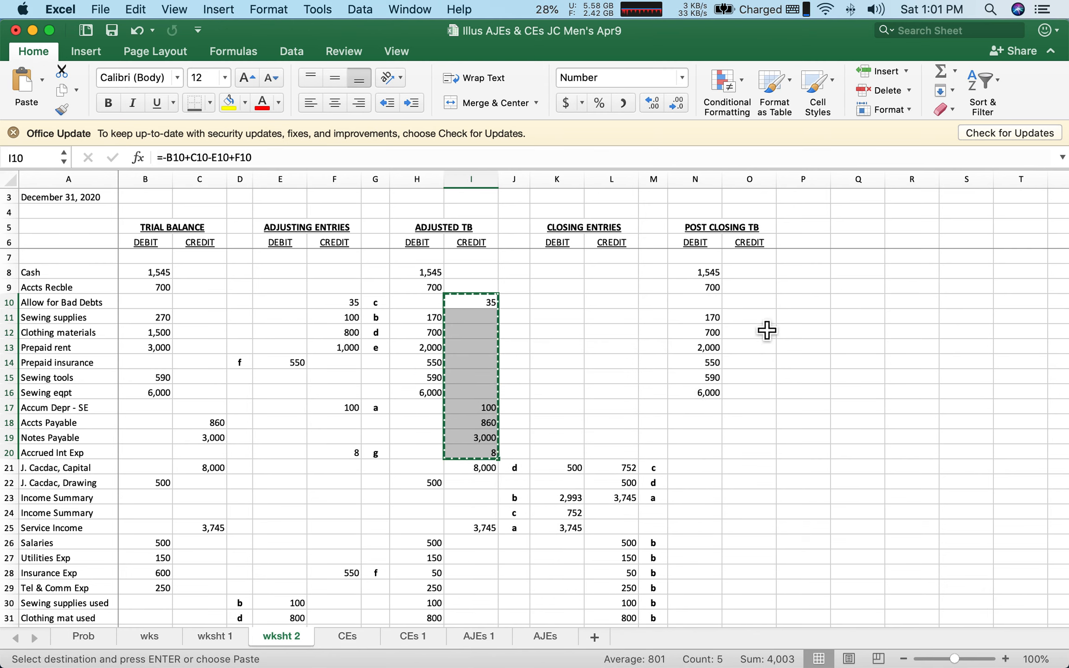
pyautogui.click(763, 305)
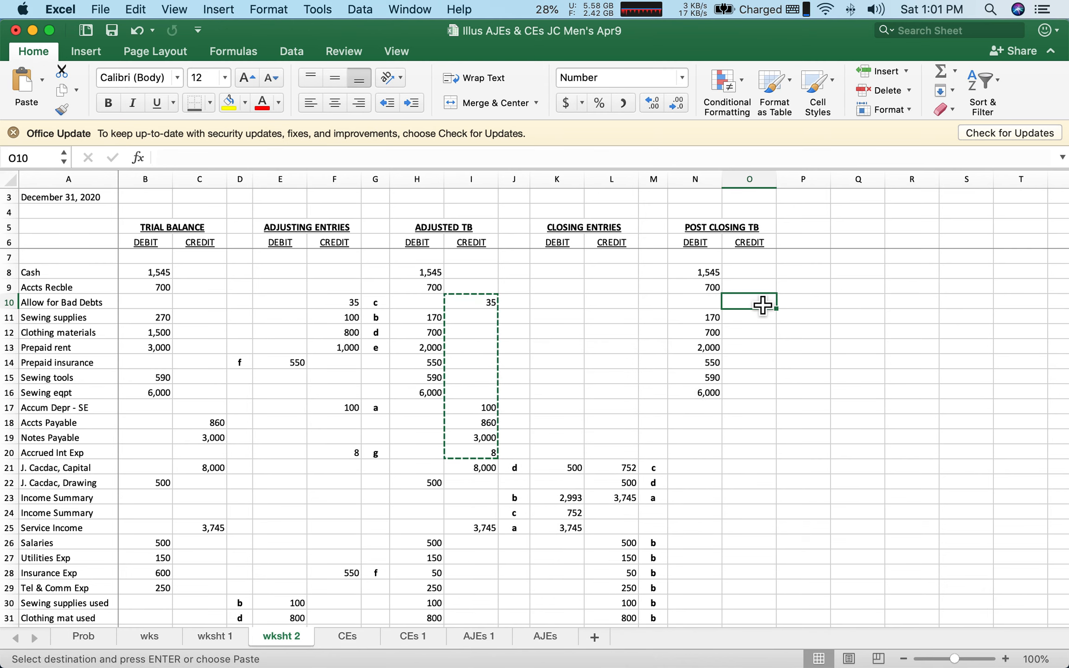
pyautogui.rightClick(762, 305)
pyautogui.click(795, 339)
# - Enter the formula =+I21-K21+L21-N21 in O21 for the owner's Capital post-closing credit balance
pyautogui.click(697, 475)
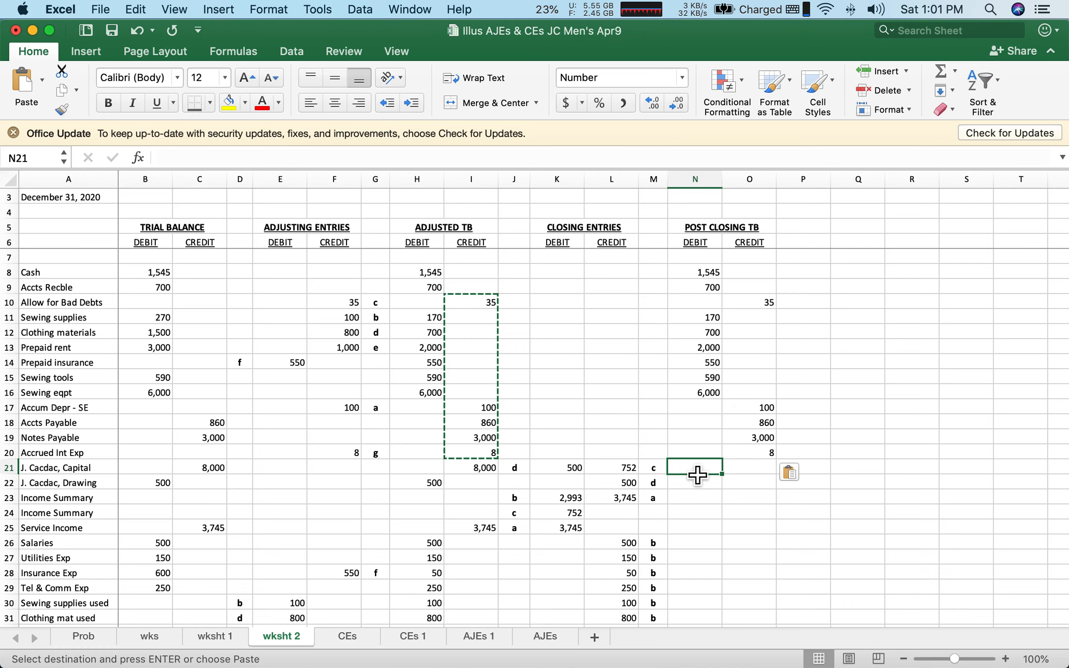
pyautogui.click(770, 470)
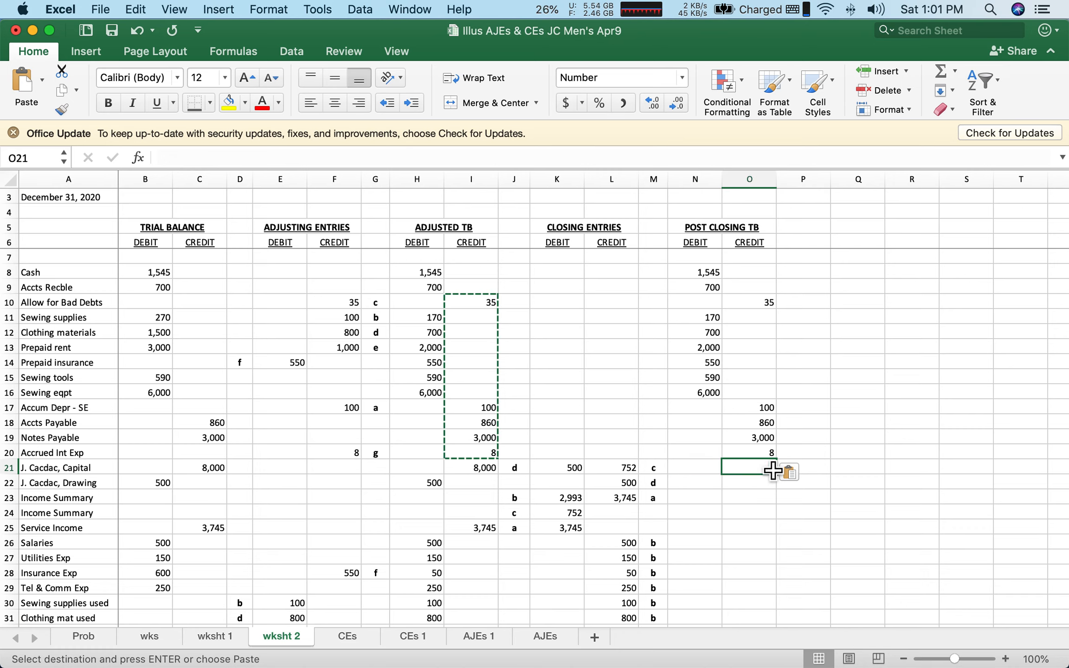
pyautogui.write('=')
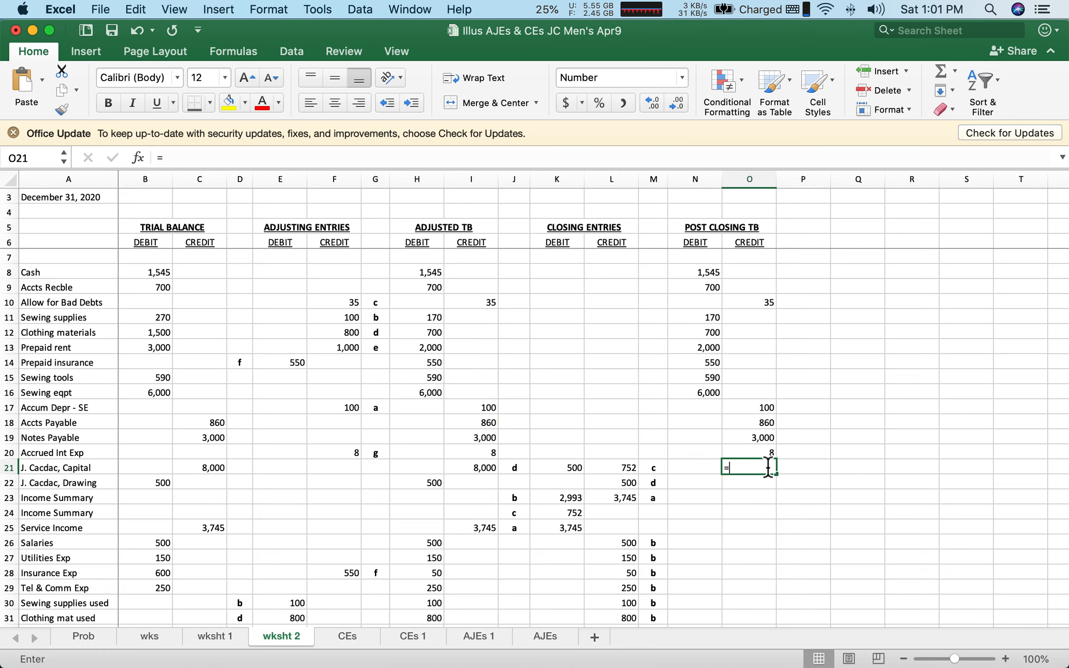
pyautogui.write('+')
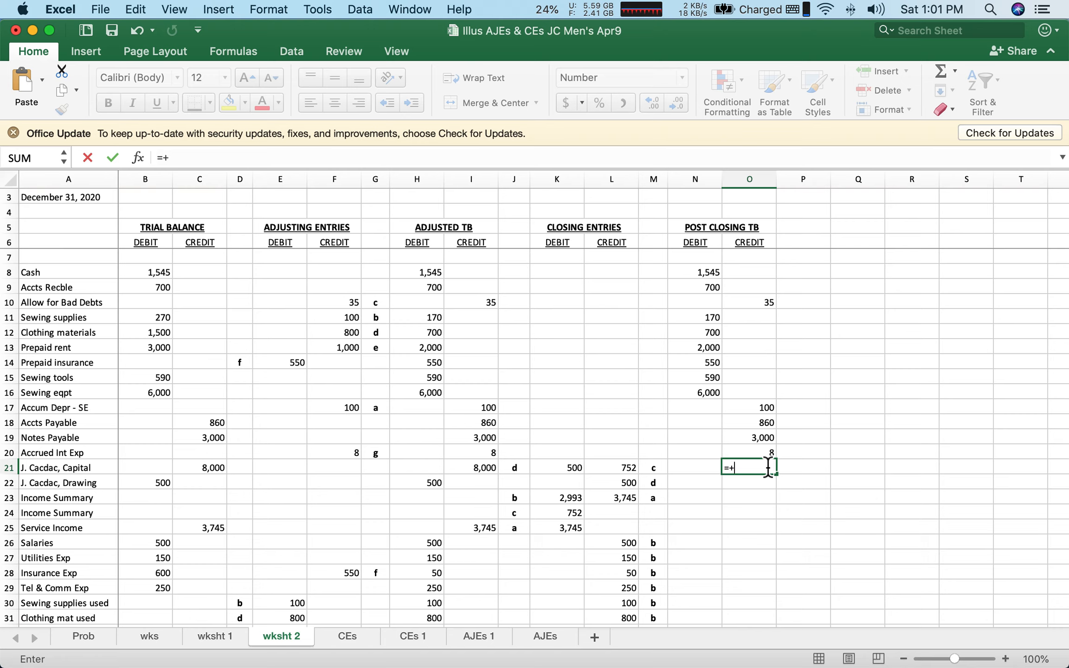
pyautogui.click(498, 474)
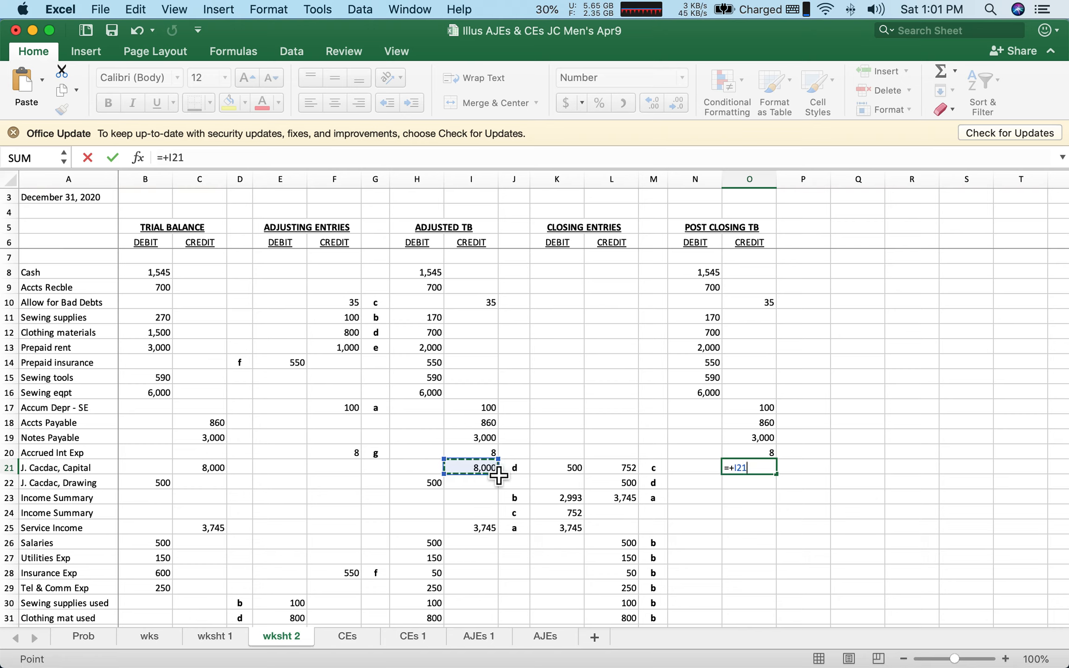
pyautogui.write('-')
pyautogui.click(573, 477)
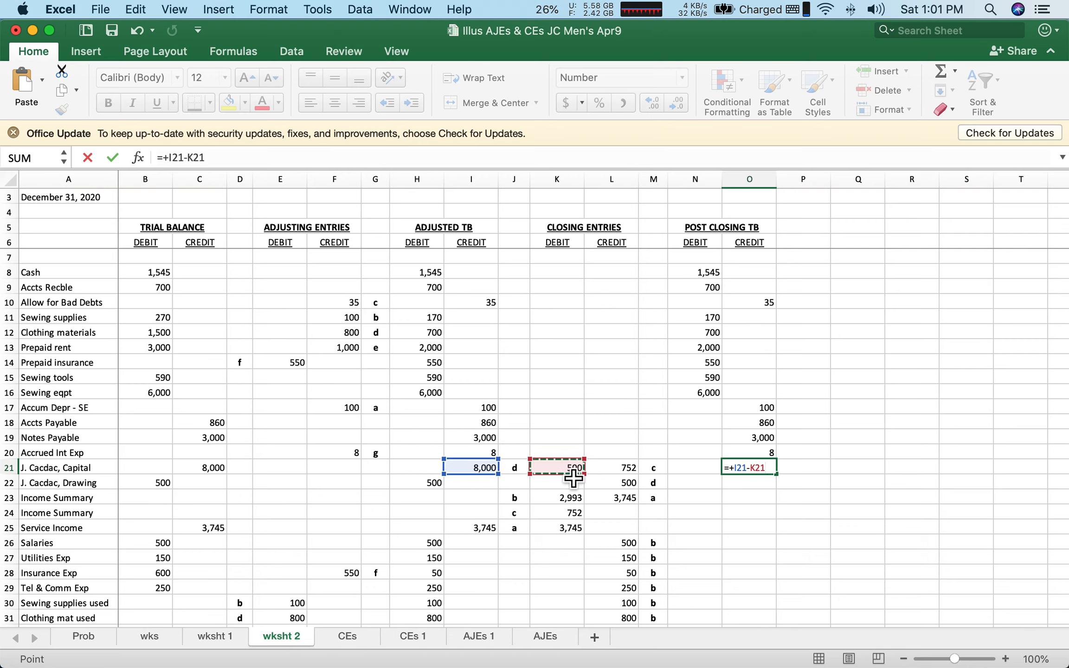
pyautogui.write('+')
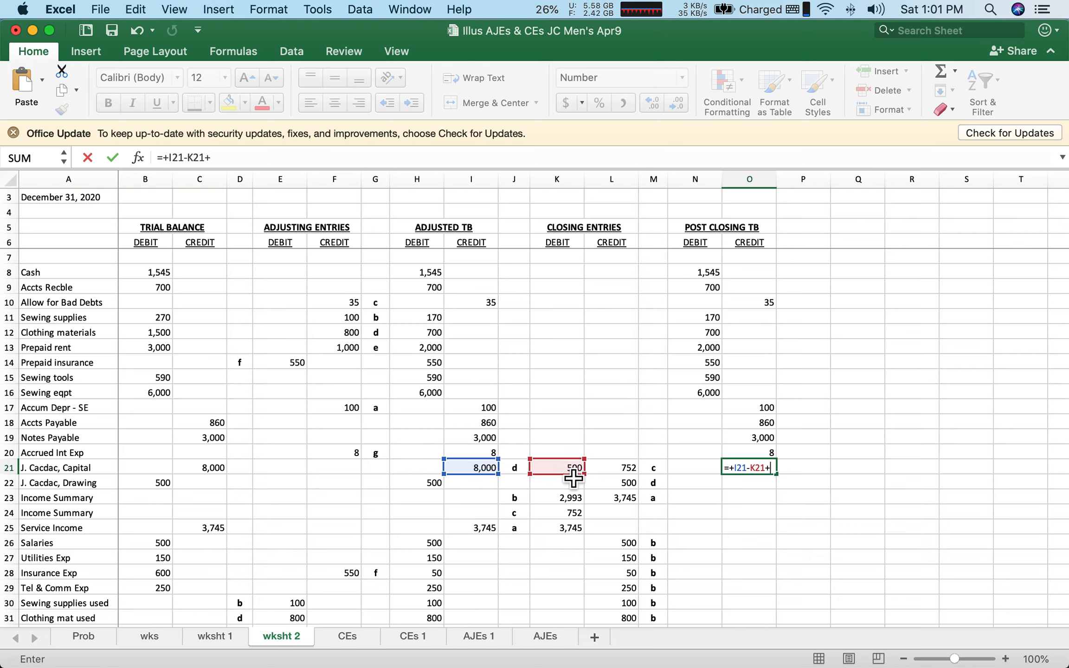
pyautogui.click(636, 473)
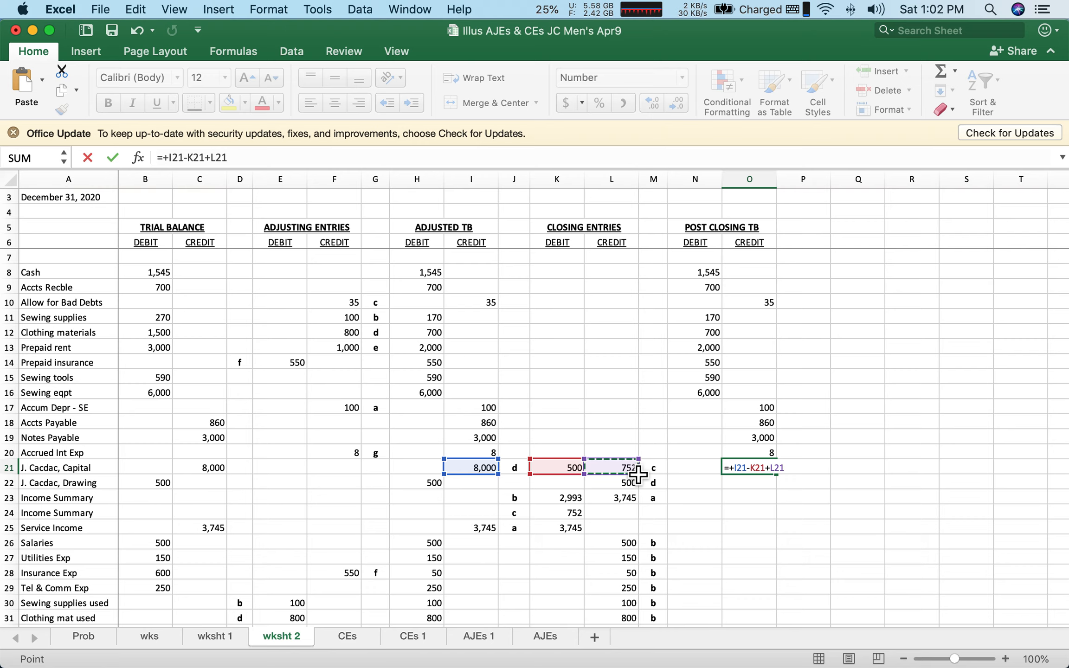
pyautogui.write('-')
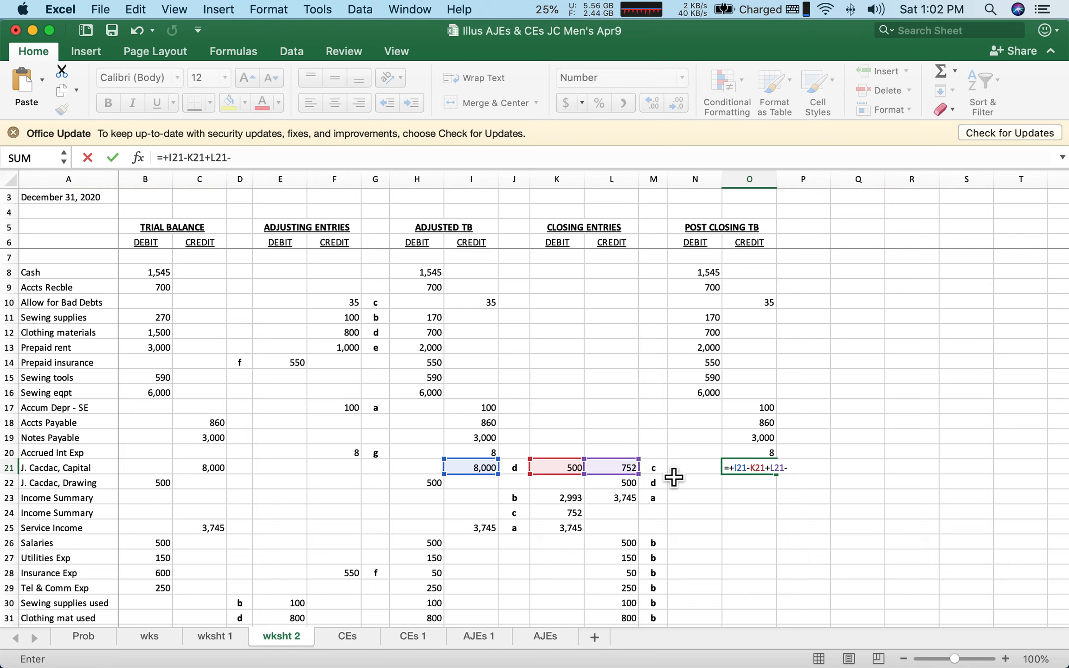
pyautogui.click(700, 473)
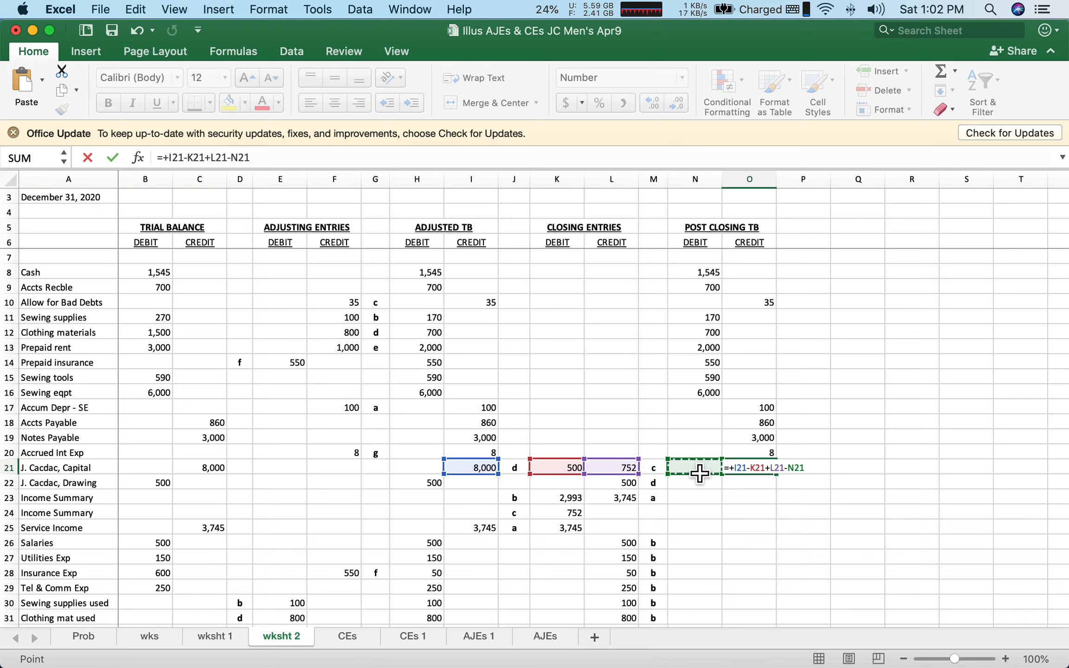
pyautogui.press('Return')
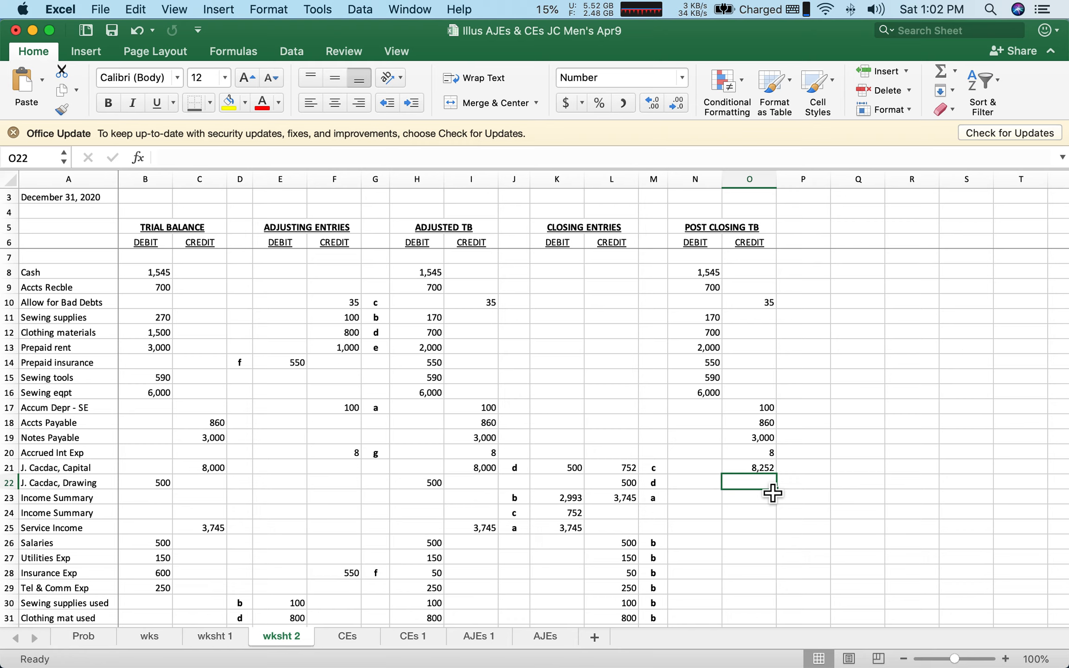
# - Enter the formula =+H22-L22 in N22 for the owner's Drawing post-closing debit balance
pyautogui.click(703, 490)
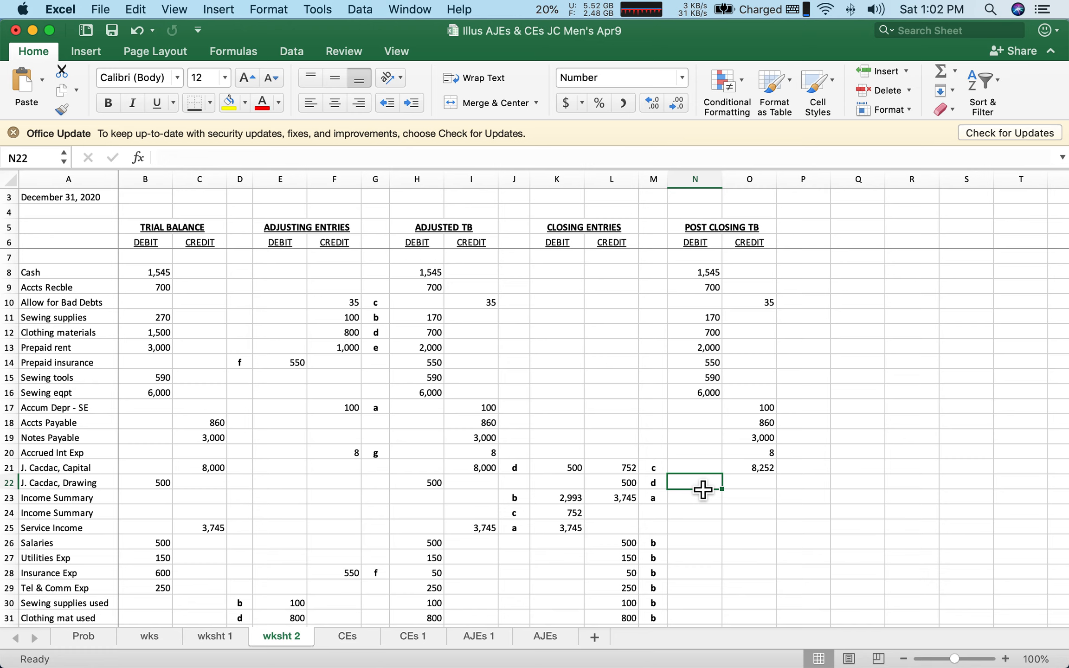
pyautogui.write('+')
pyautogui.press('BackSpace')
pyautogui.press('Escape')
pyautogui.write('=+')
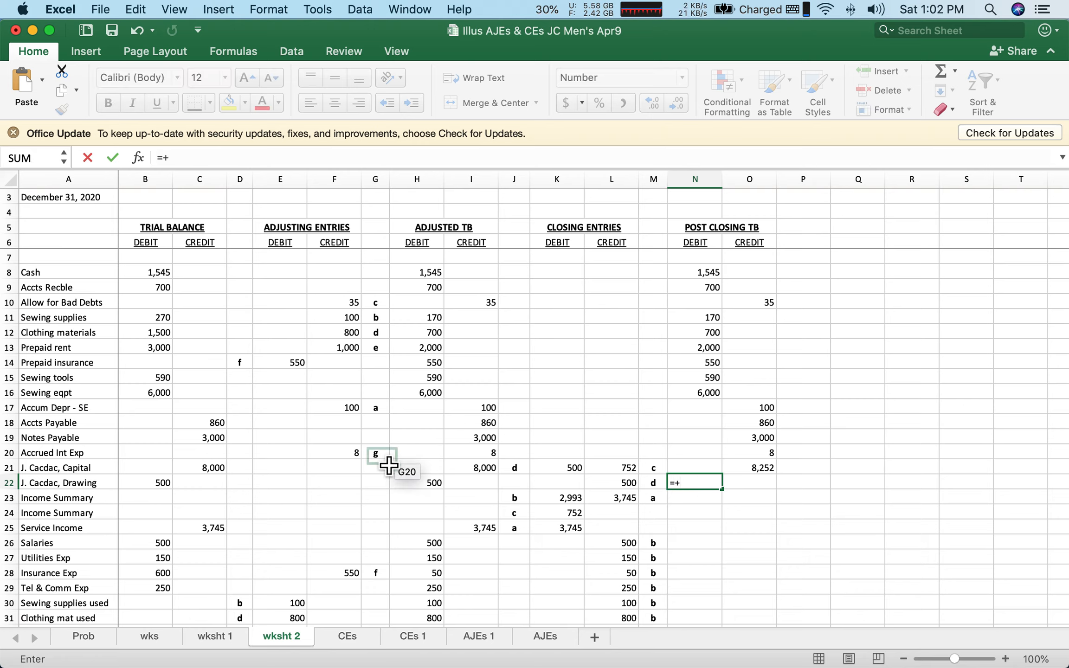
pyautogui.click(422, 486)
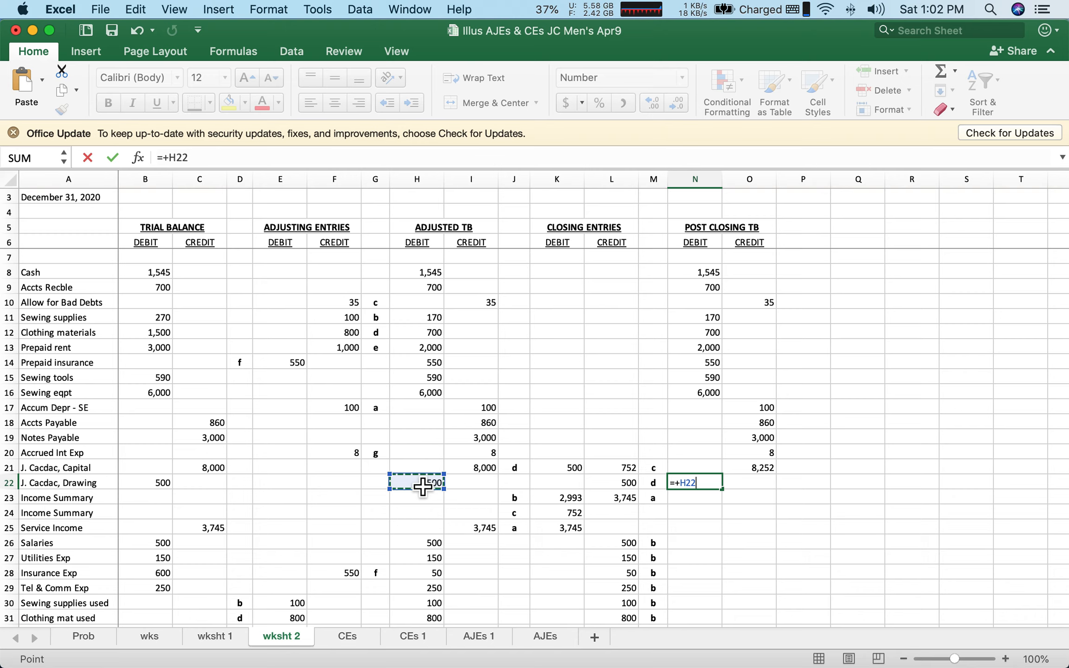
pyautogui.write('-')
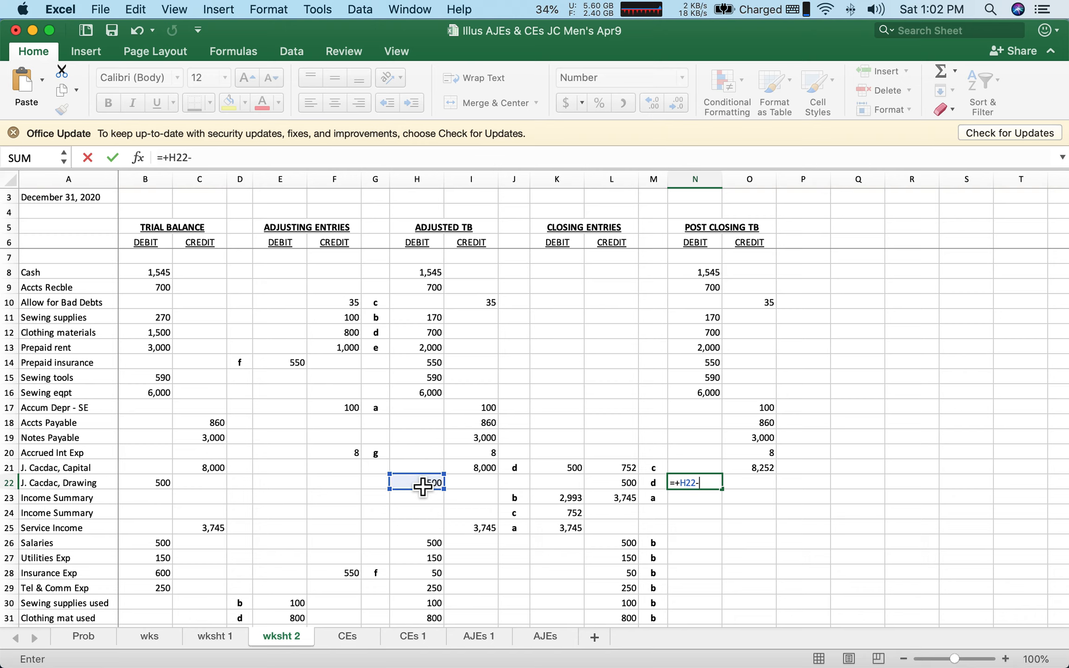
pyautogui.click(630, 489)
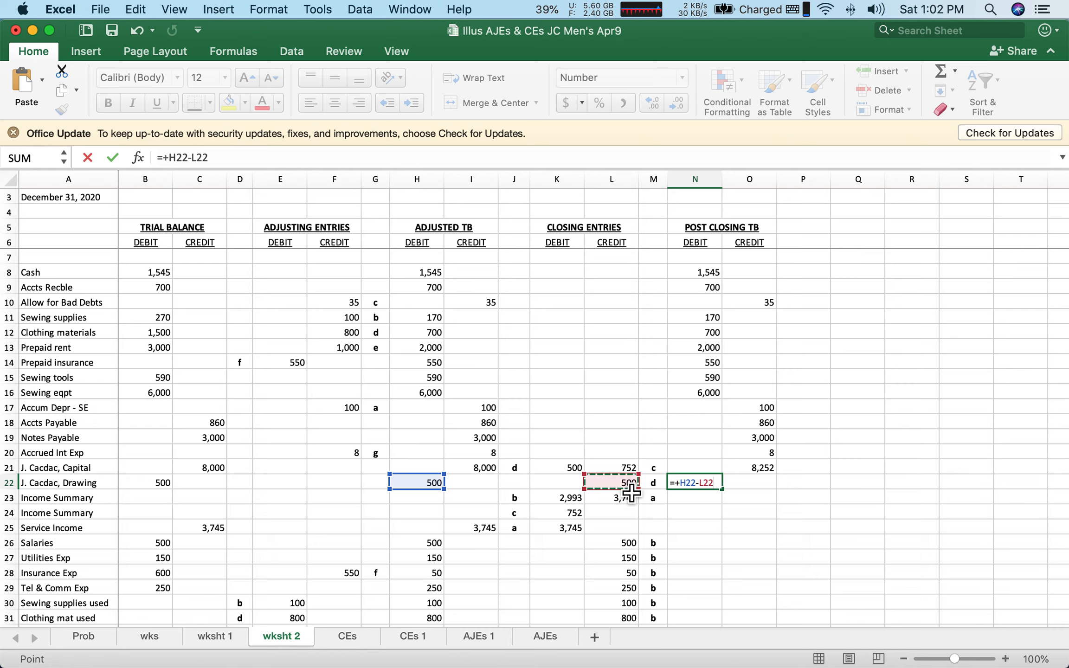
pyautogui.press('Return')
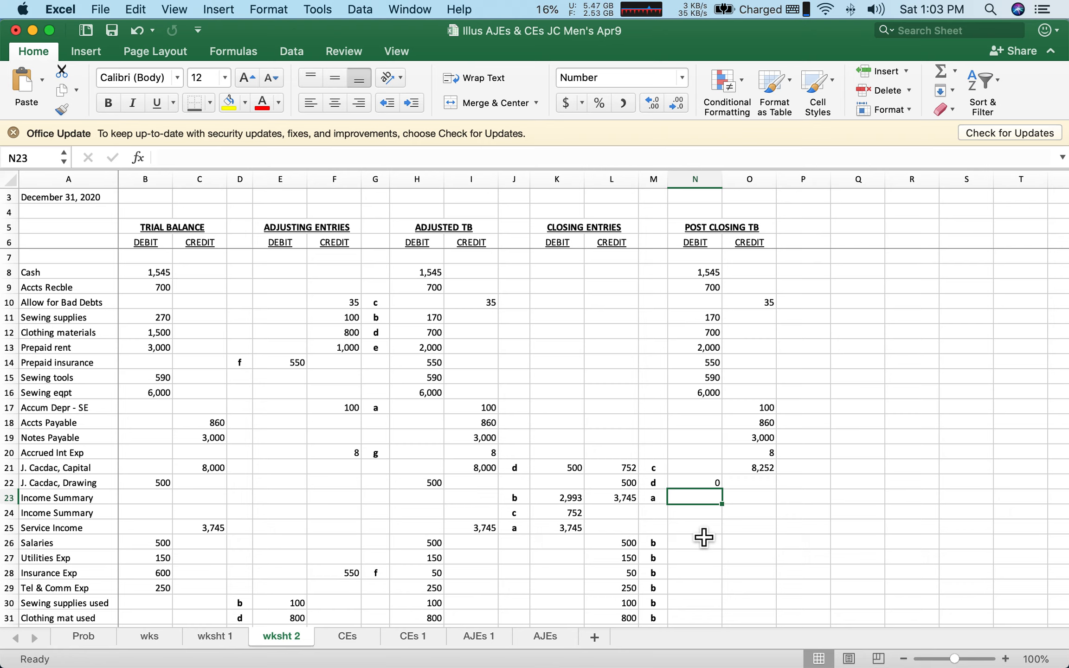
# - Enter the formula =+K23-L23+K24 in N23 for the Income Summary post-closing balance
pyautogui.write('+')
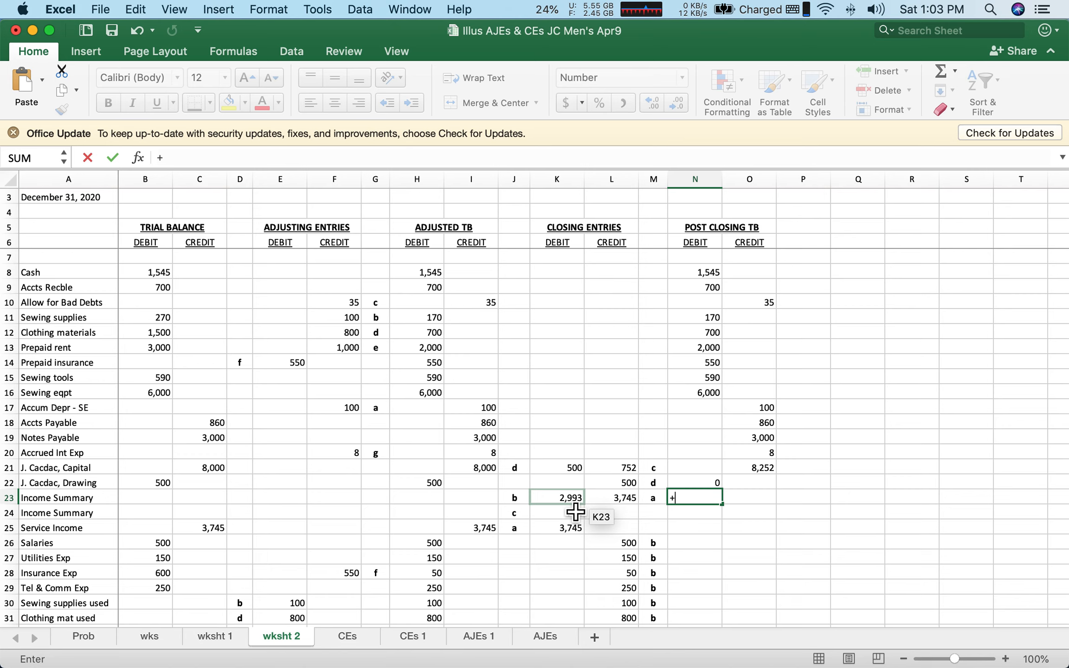
pyautogui.press('BackSpace')
pyautogui.write('=+')
pyautogui.click(581, 512)
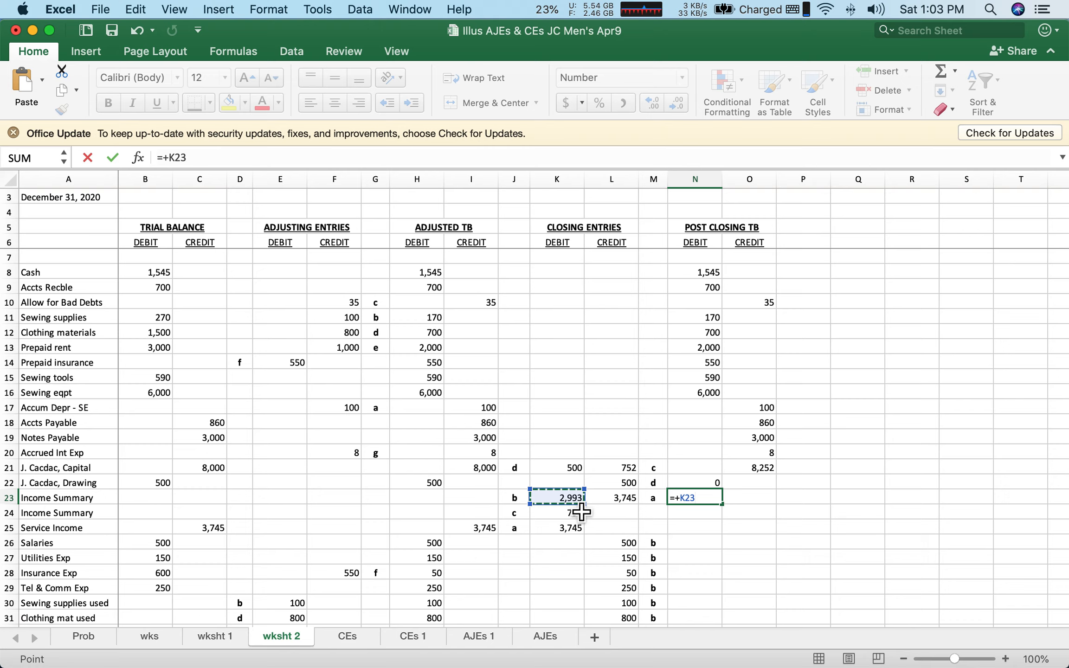
pyautogui.write('-')
pyautogui.click(634, 504)
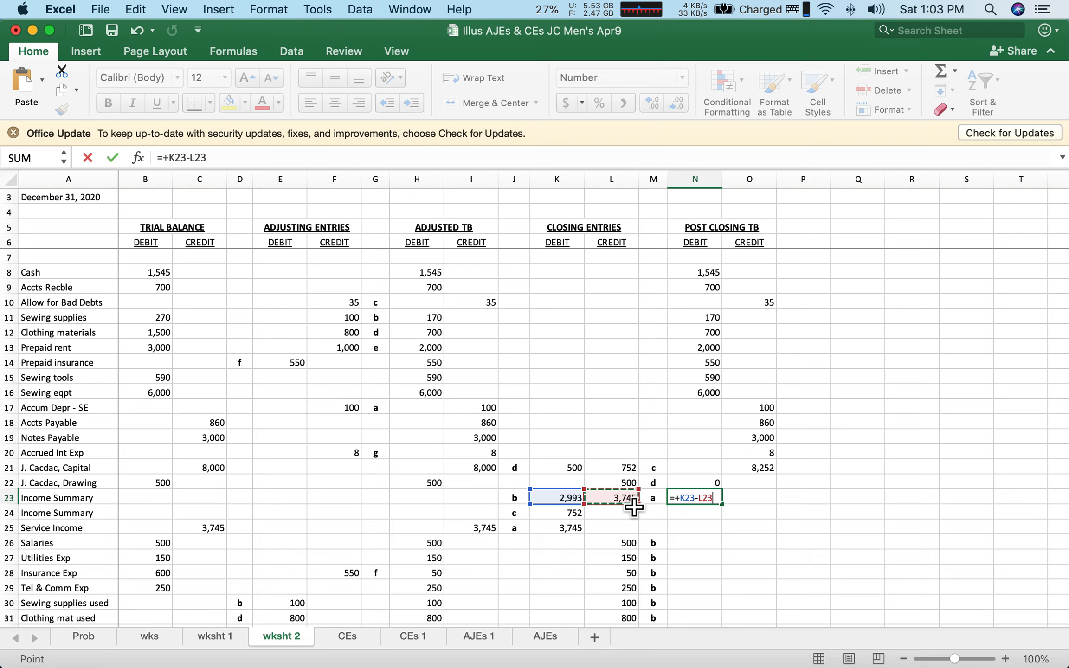
pyautogui.write('+')
pyautogui.click(565, 519)
pyautogui.press('Return')
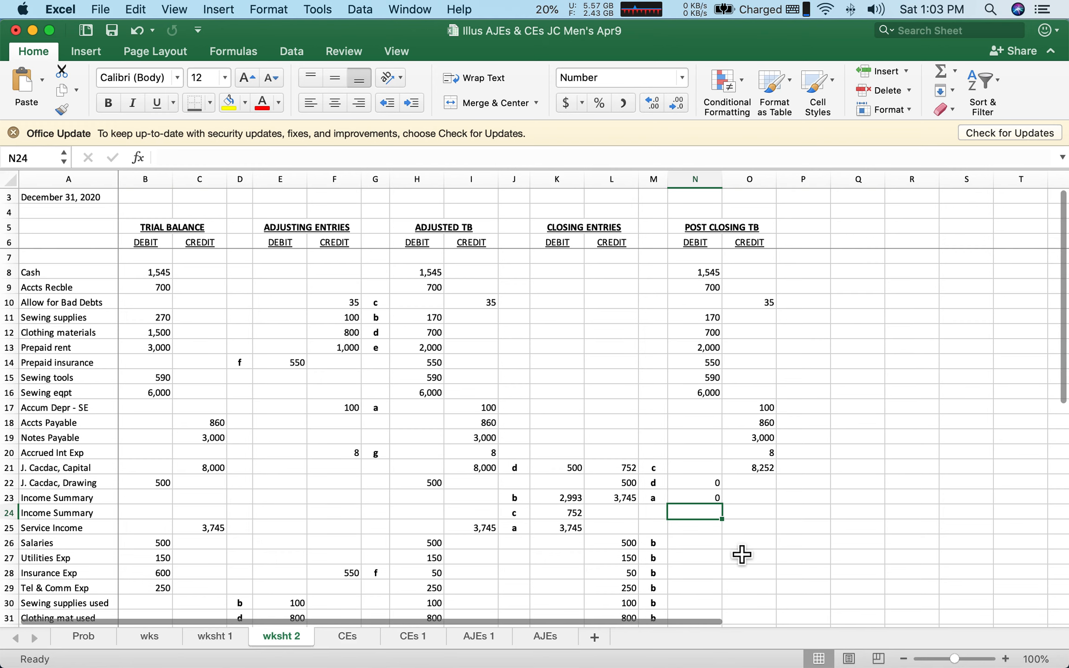
# - Copy the Drawing formula in N22 to the expense accounts' post-closing debit cells N26:N35
pyautogui.scroll(-3, 742, 555)
pyautogui.scroll(-4, 741, 555)
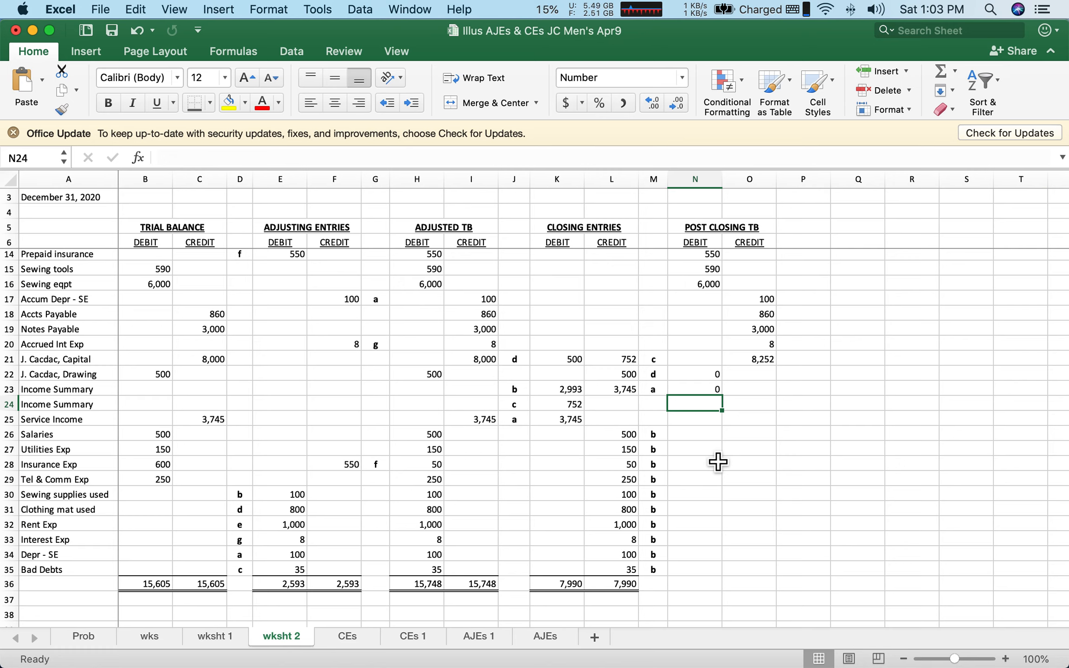
pyautogui.rightClick(711, 373)
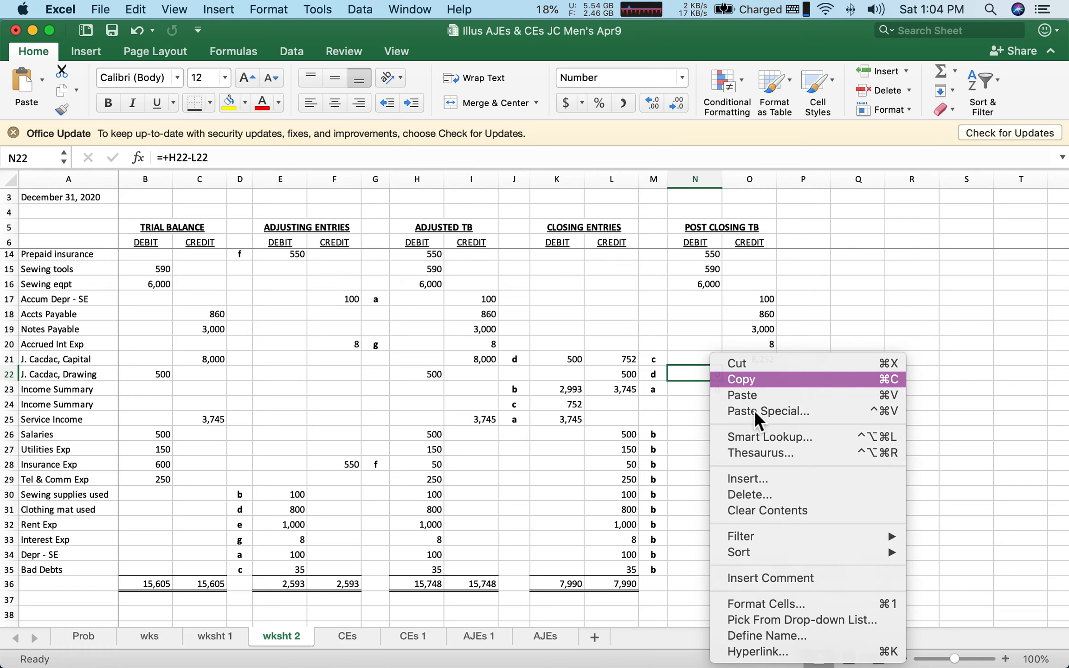
pyautogui.click(741, 379)
pyautogui.click(716, 438)
pyautogui.moveTo(716, 440); pyautogui.dragTo(707, 567)
pyautogui.rightClick(708, 567)
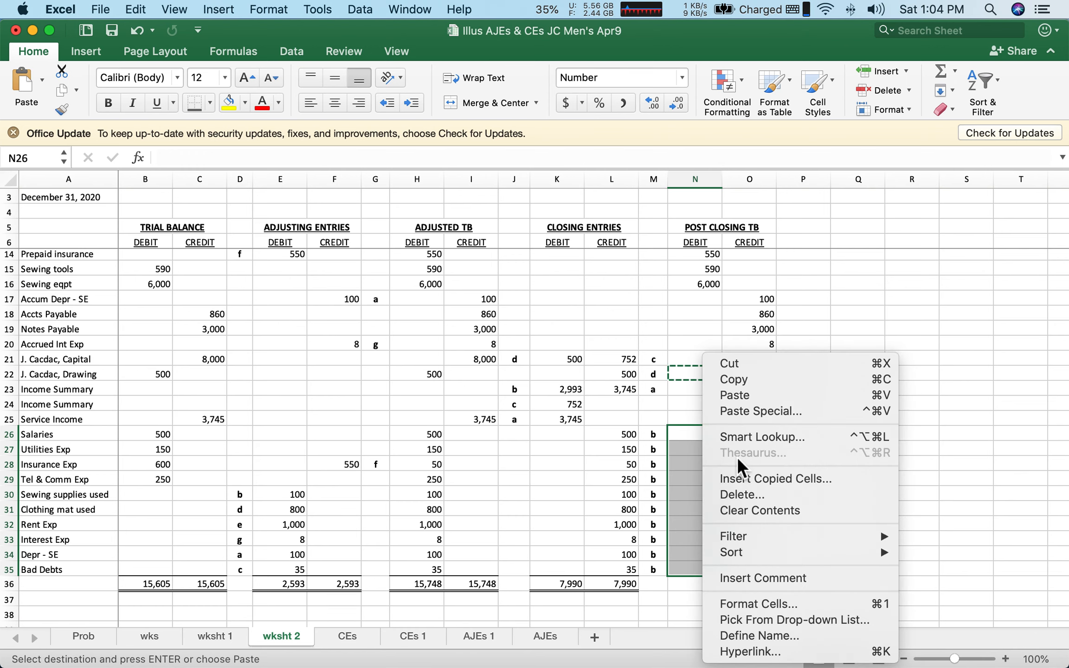
pyautogui.click(737, 397)
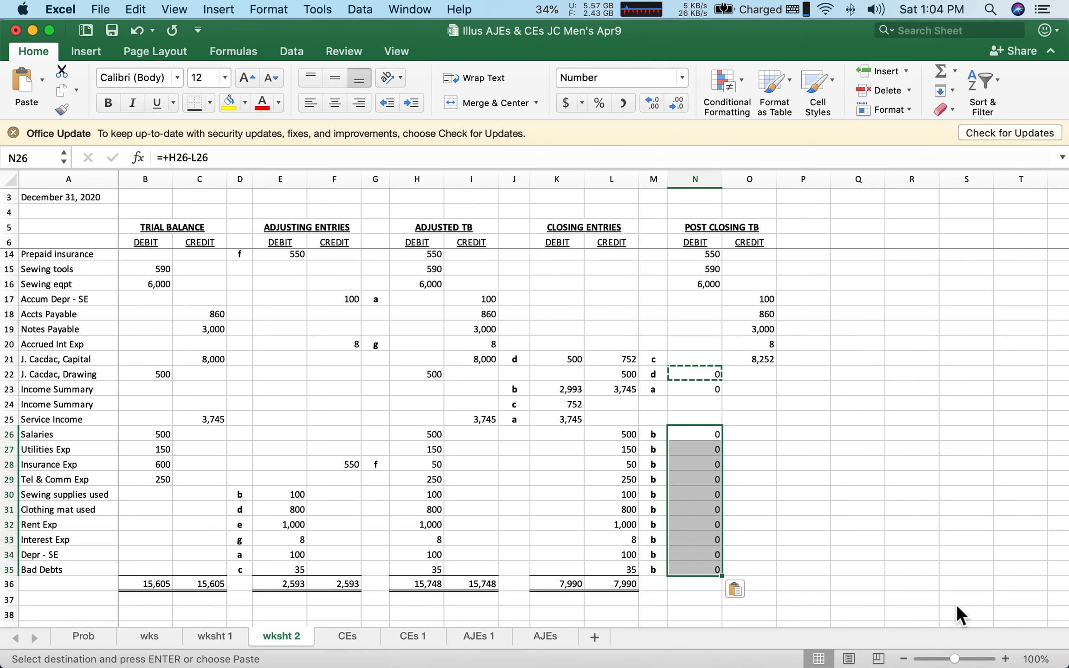
pyautogui.click(805, 589)
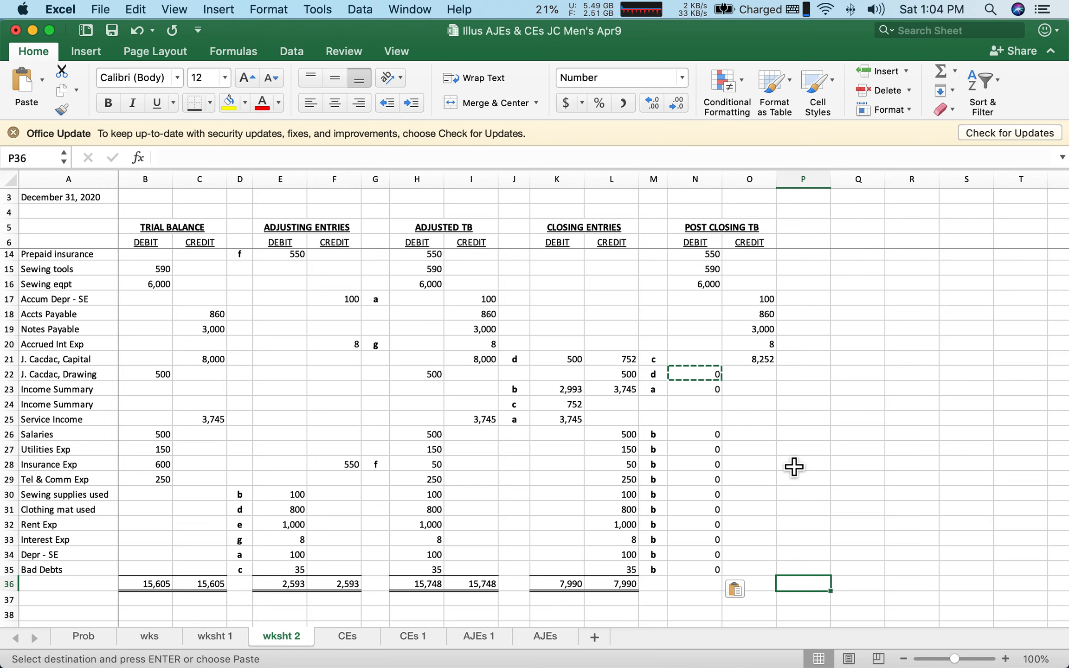
# - Enter the formula =+I25-K25 in O25 for the Service Income post-closing credit balance
pyautogui.click(769, 426)
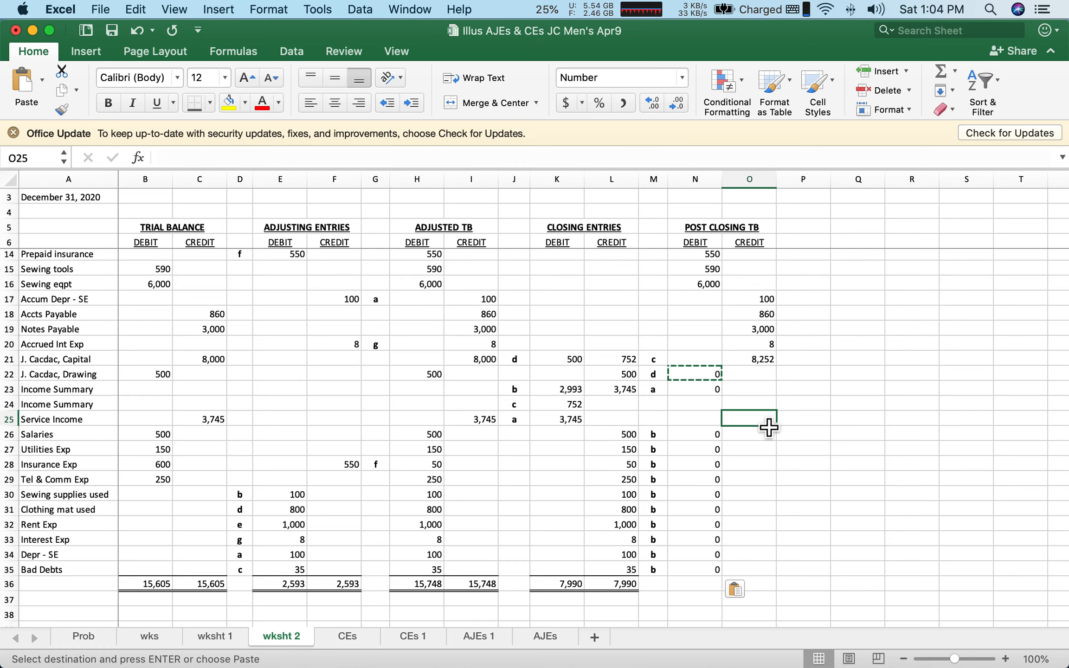
pyautogui.write('=+')
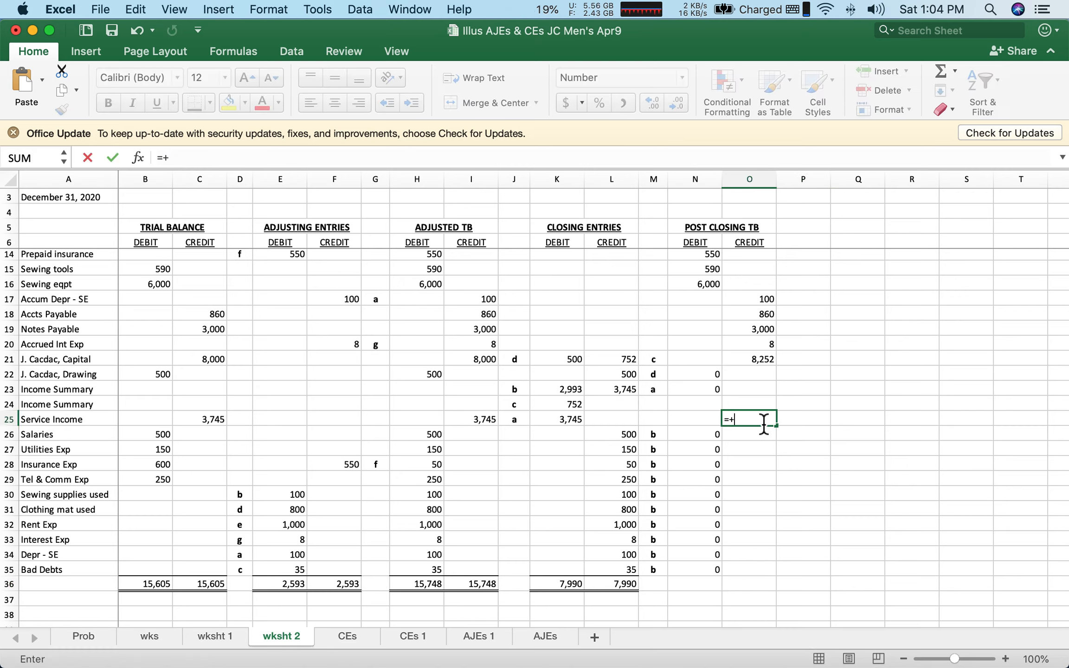
pyautogui.click(494, 431)
pyautogui.write('-')
pyautogui.click(574, 429)
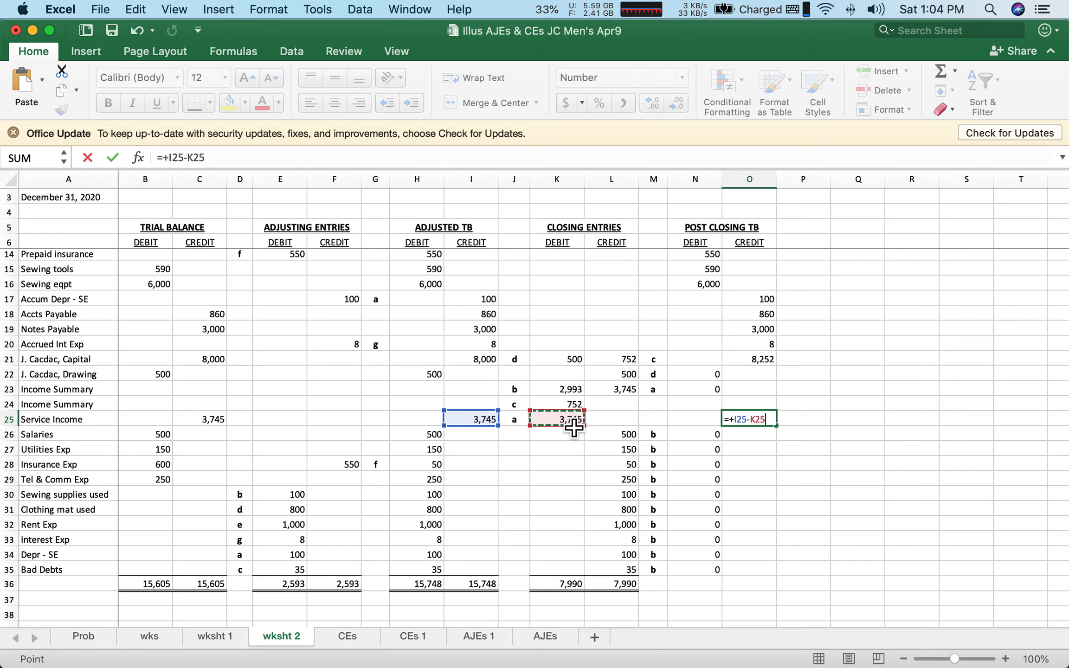
pyautogui.press('Return')
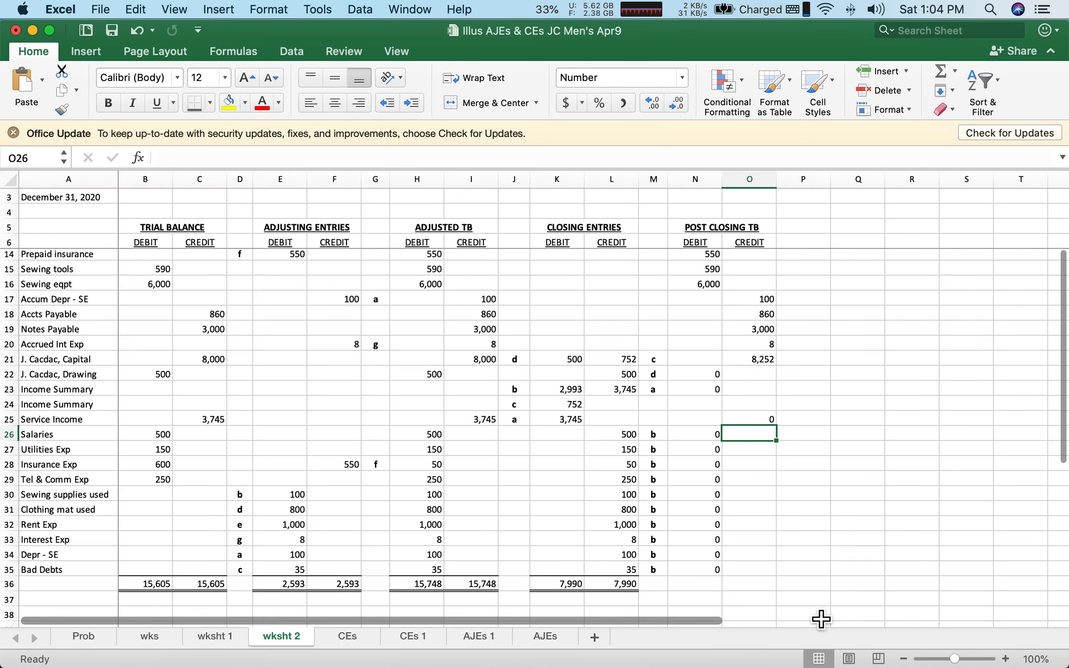
# - Copy the closing entries credit total in L36 to N36:O36 to total the post-closing debit and credit columns
pyautogui.scroll(-2, 830, 576)
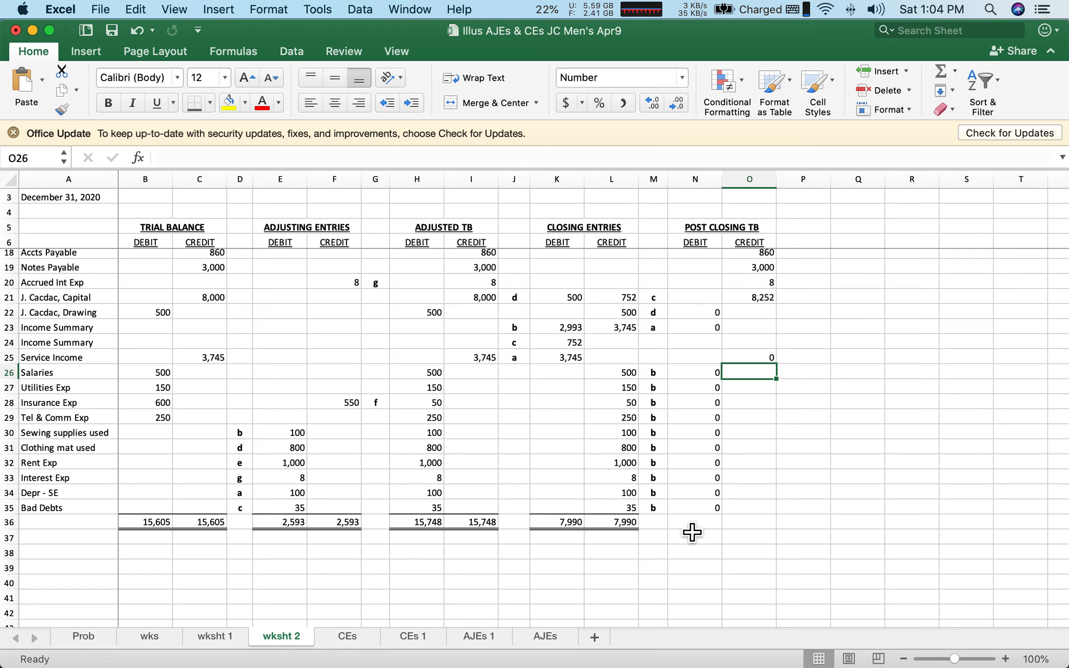
pyautogui.click(616, 529)
pyautogui.rightClick(612, 527)
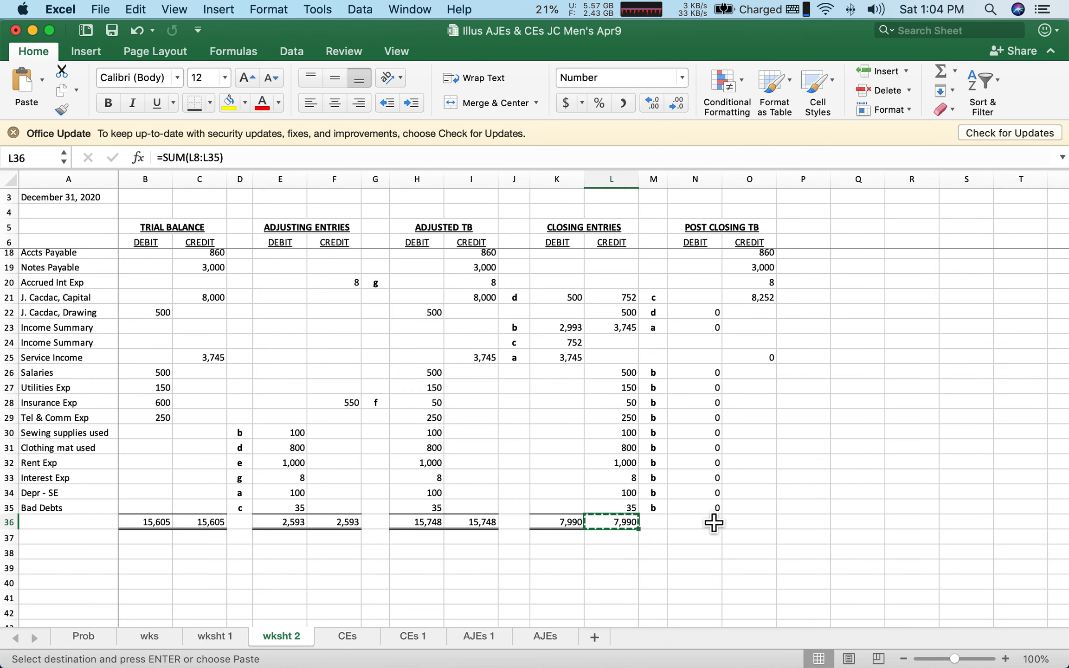
pyautogui.click(712, 524)
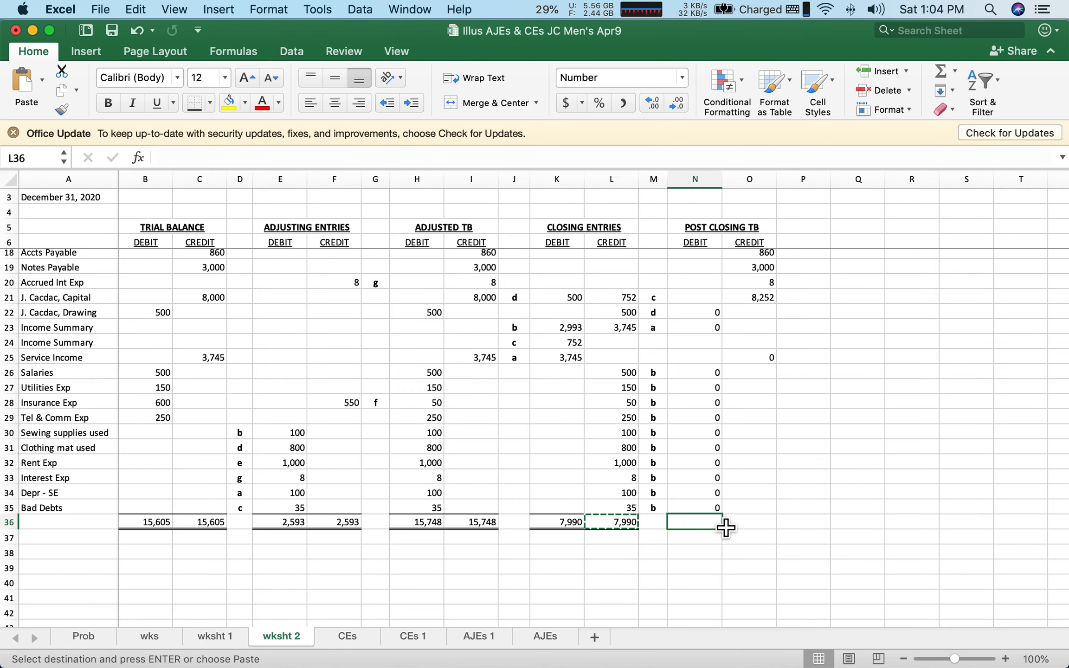
pyautogui.moveTo(712, 525); pyautogui.dragTo(759, 531)
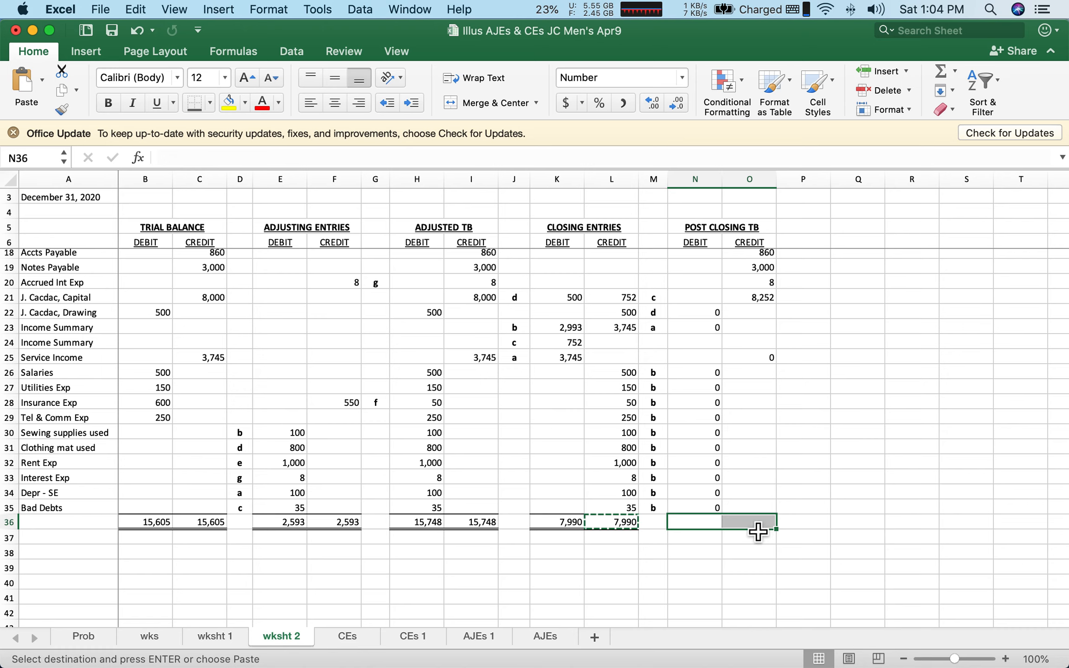
pyautogui.rightClick(754, 526)
pyautogui.click(781, 397)
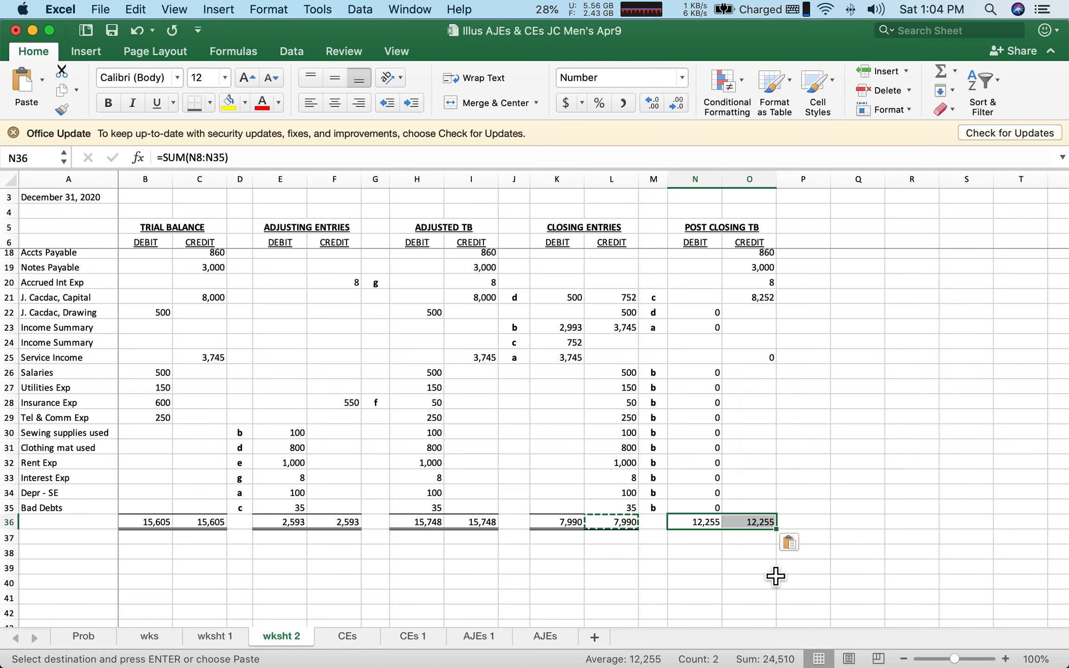
pyautogui.click(748, 586)
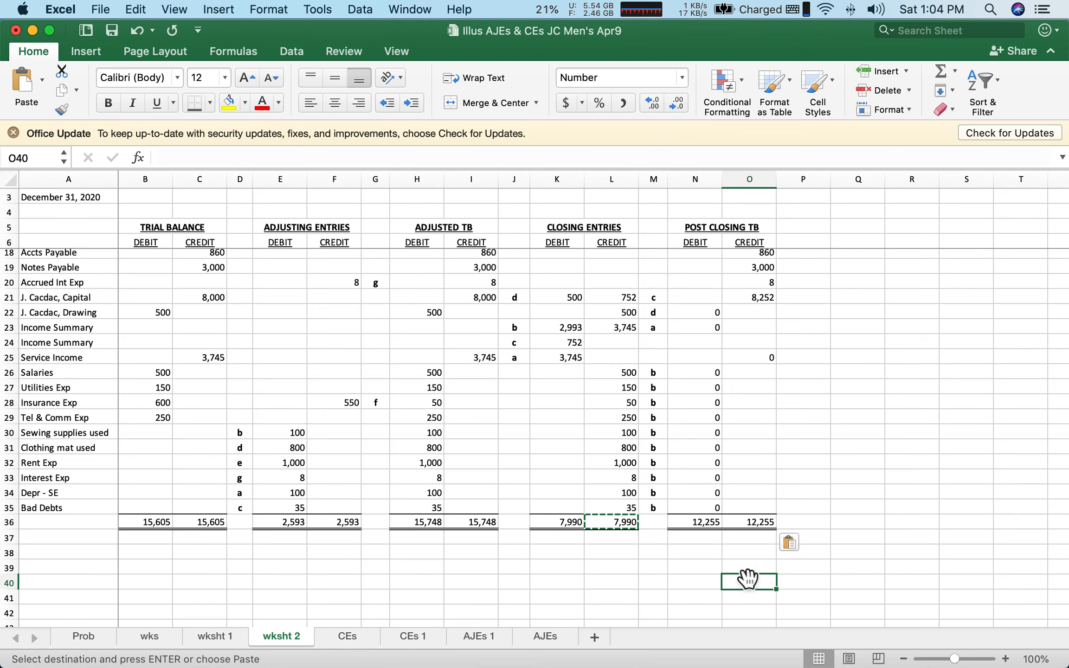
# - Apply bold and underline formatting to the empty heading cells P5:Q5 beside POST CLOSING TB
pyautogui.scroll(5, 815, 460)
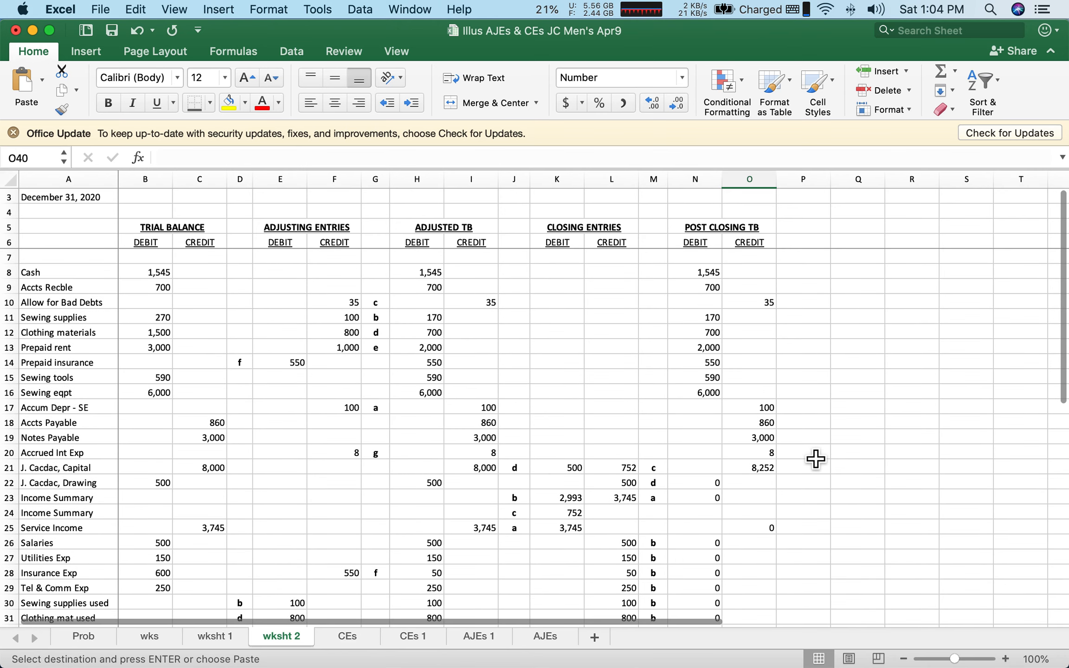
pyautogui.scroll(-2, 815, 460)
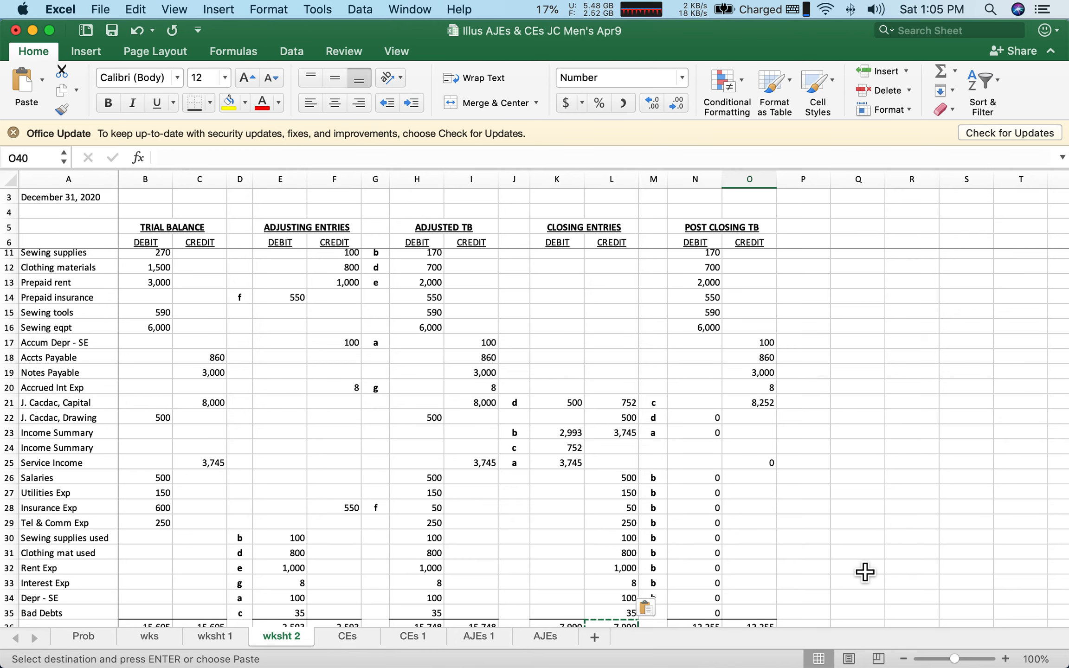
pyautogui.scroll(-1, 865, 572)
pyautogui.scroll(3, 865, 572)
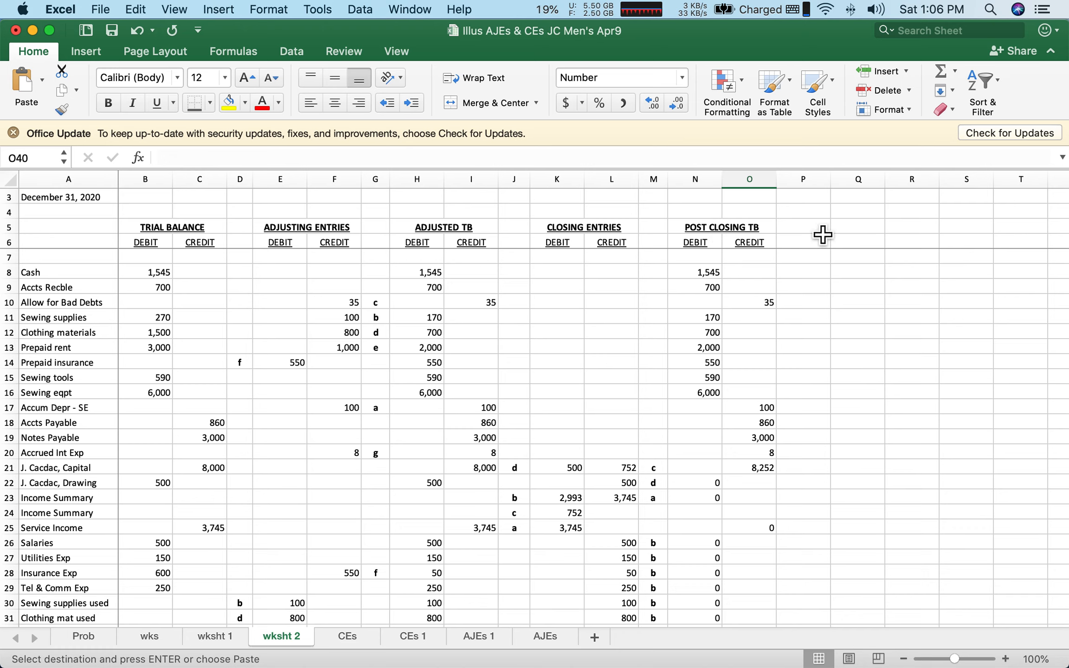
pyautogui.moveTo(821, 230); pyautogui.dragTo(841, 239)
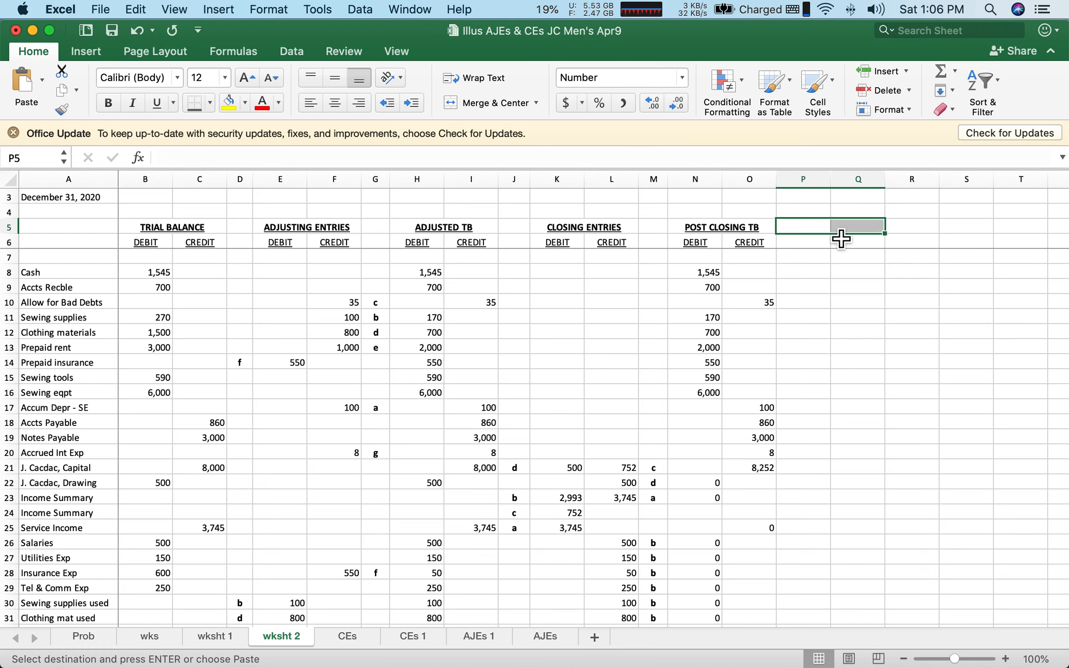
pyautogui.click(106, 102)
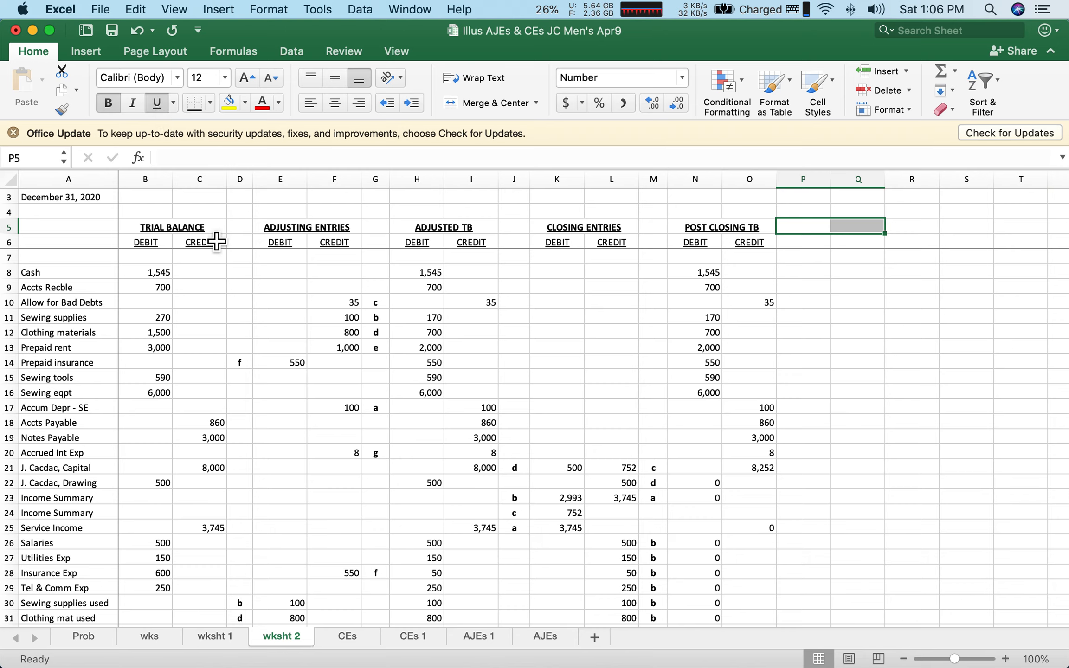
# - Copy the DEBIT and CREDIT headings from N6:O6 to P6:Q6 and select P5 above them
pyautogui.click(696, 250)
pyautogui.moveTo(696, 251); pyautogui.dragTo(742, 248)
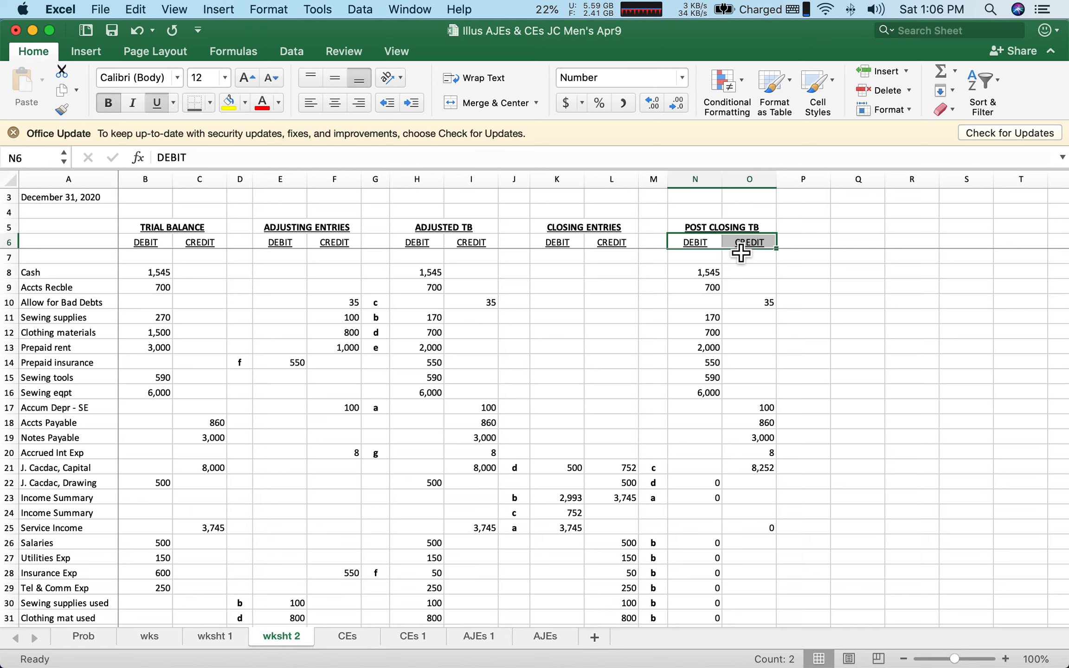
pyautogui.rightClick(734, 244)
pyautogui.click(771, 268)
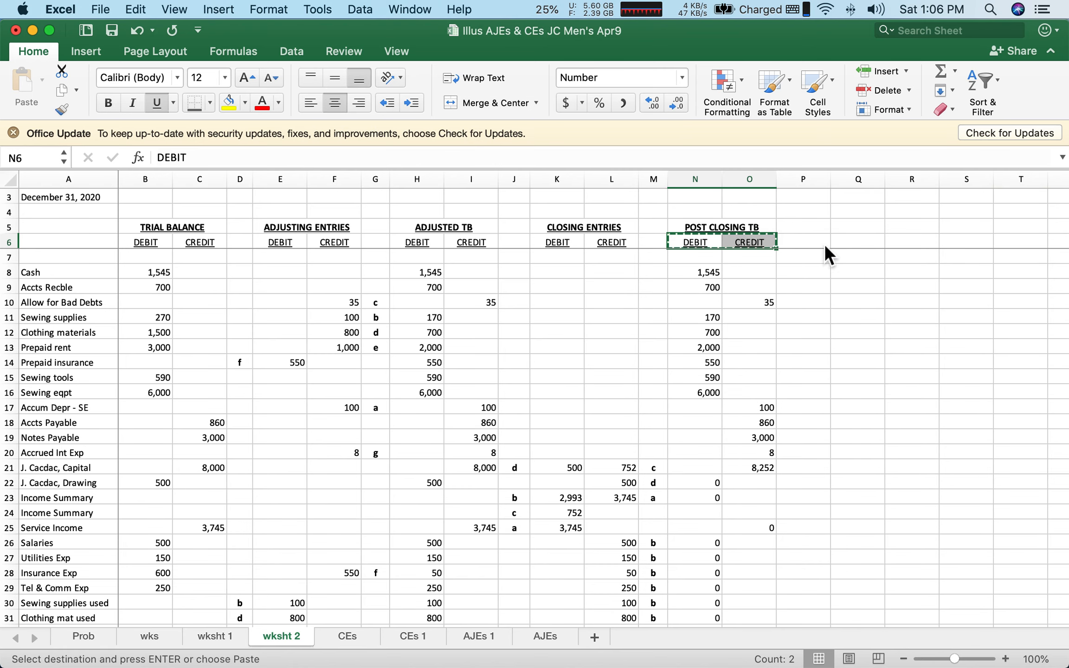
pyautogui.click(820, 249)
pyautogui.rightClick(819, 246)
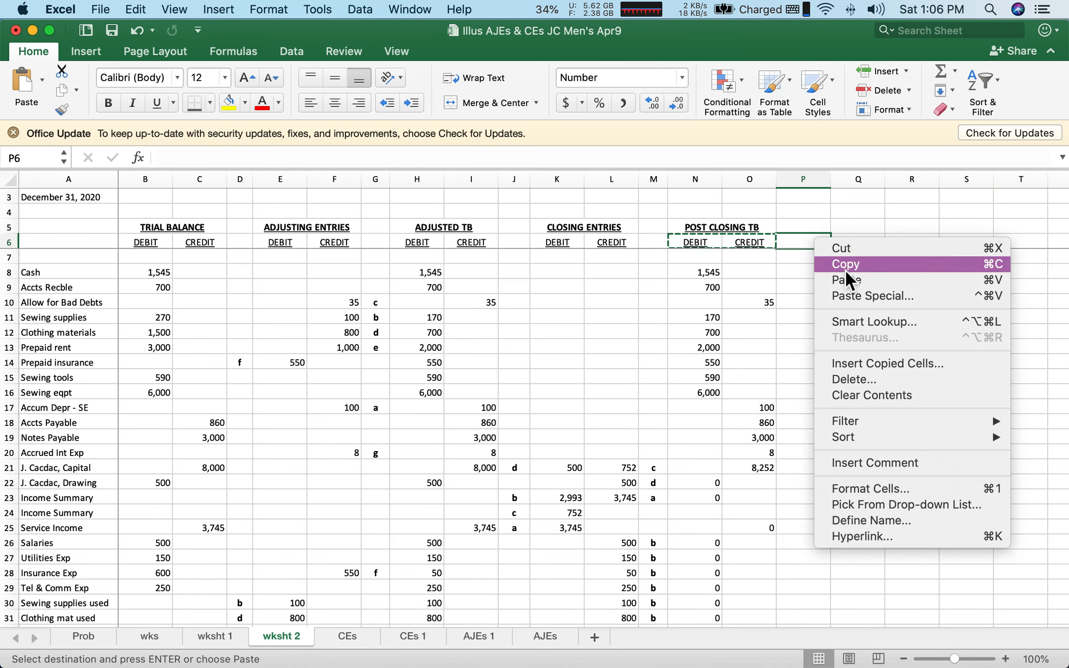
pyautogui.click(849, 280)
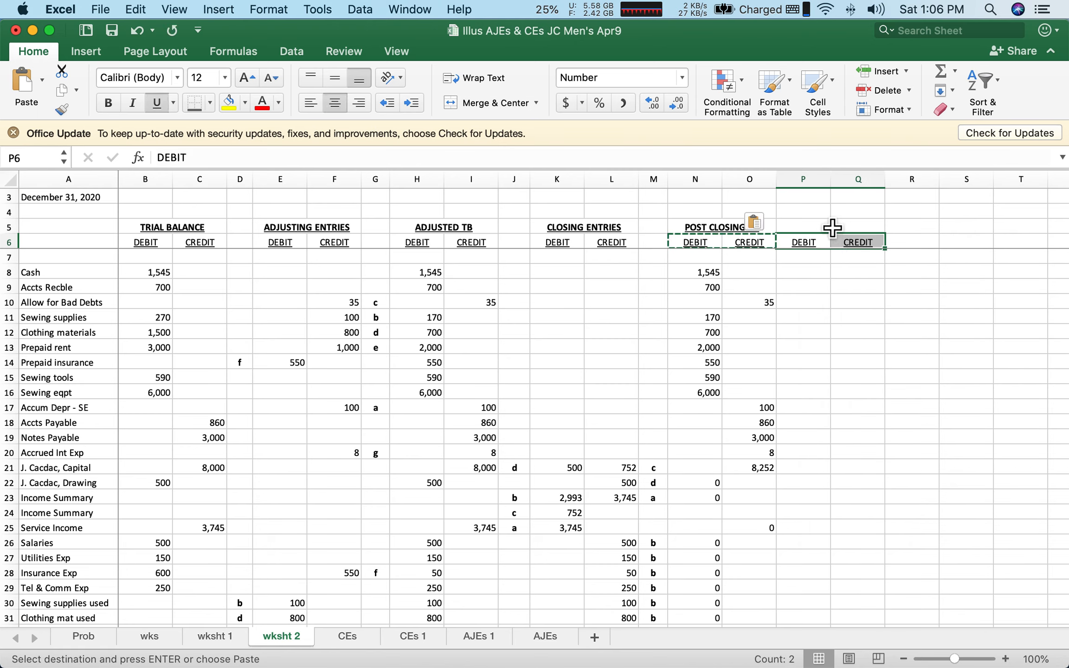
pyautogui.click(832, 230)
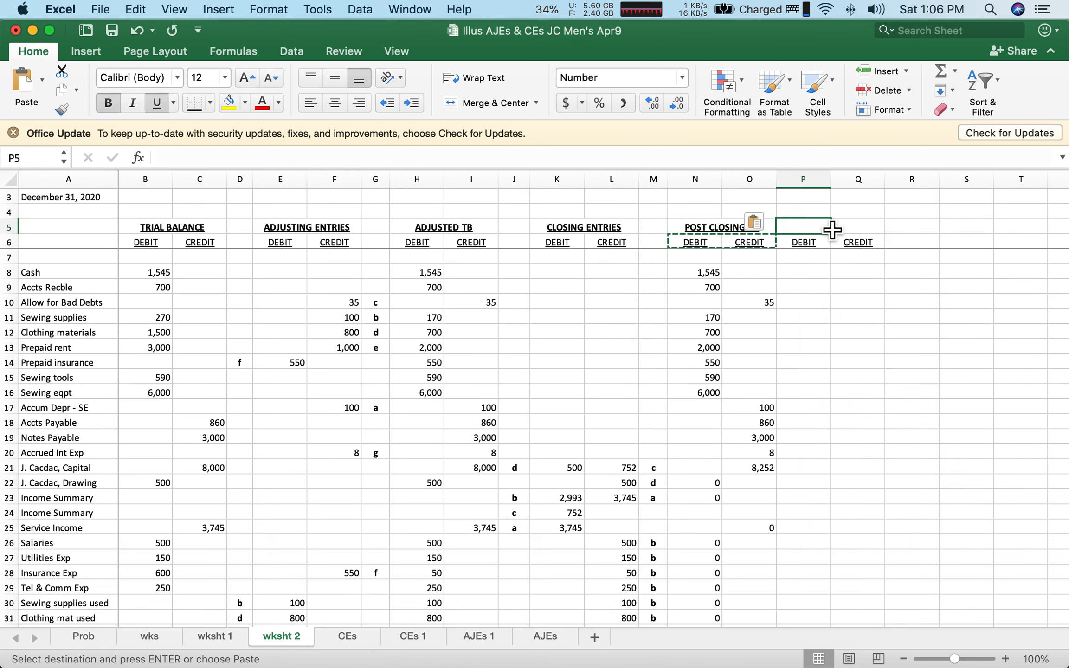
# - Enter the heading INCOME STTMT in P5 and center its text
pyautogui.write('INCOME STTMT')
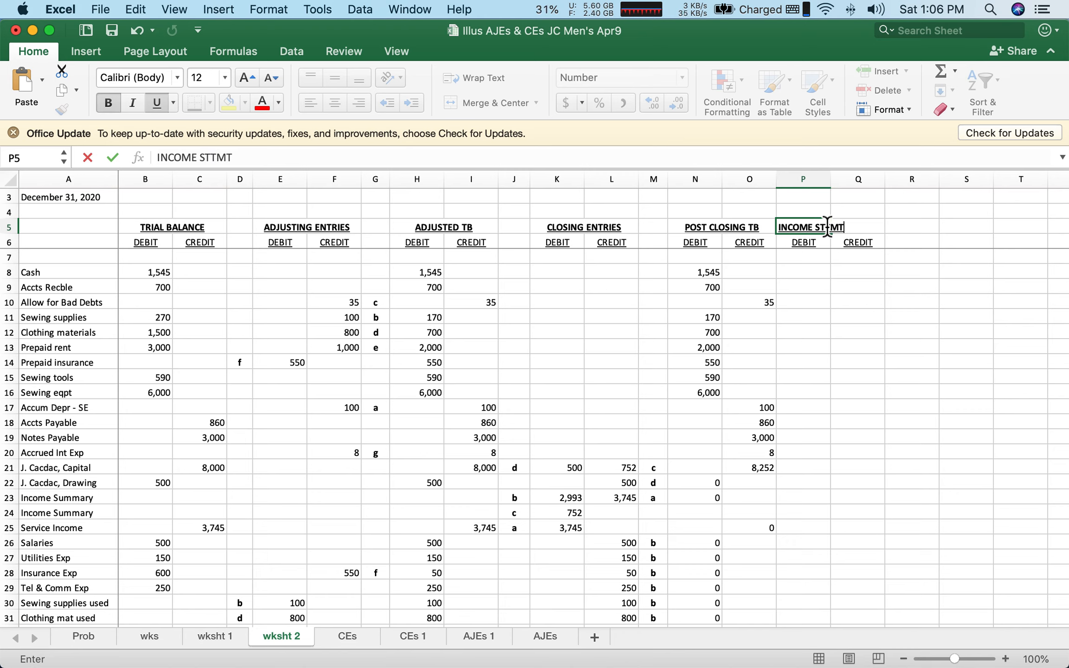
pyautogui.press('Return')
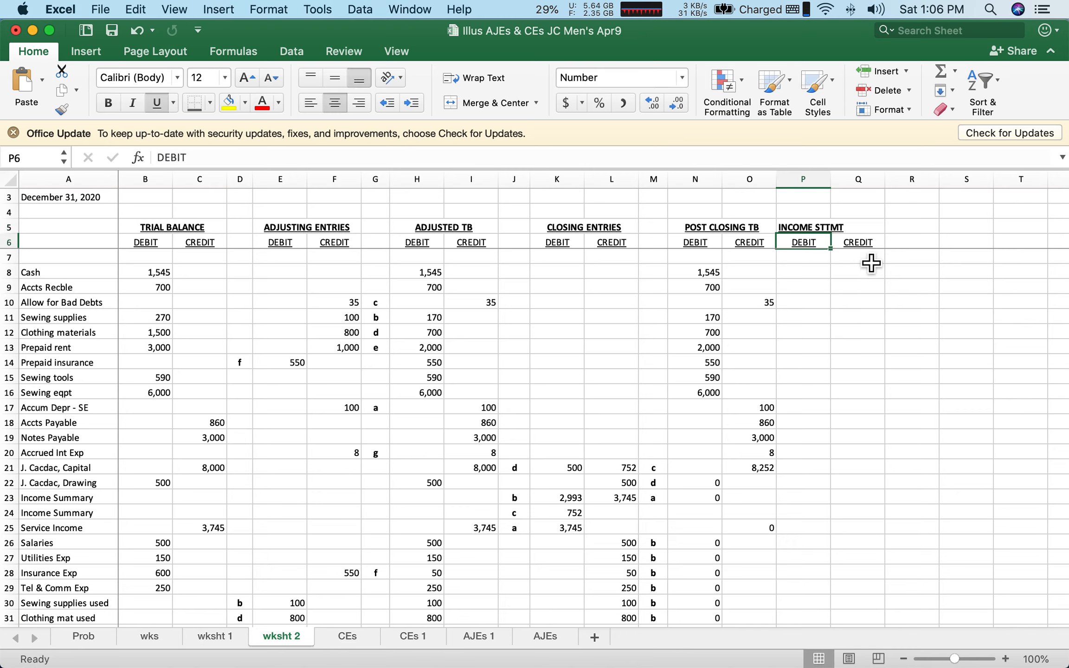
pyautogui.click(824, 228)
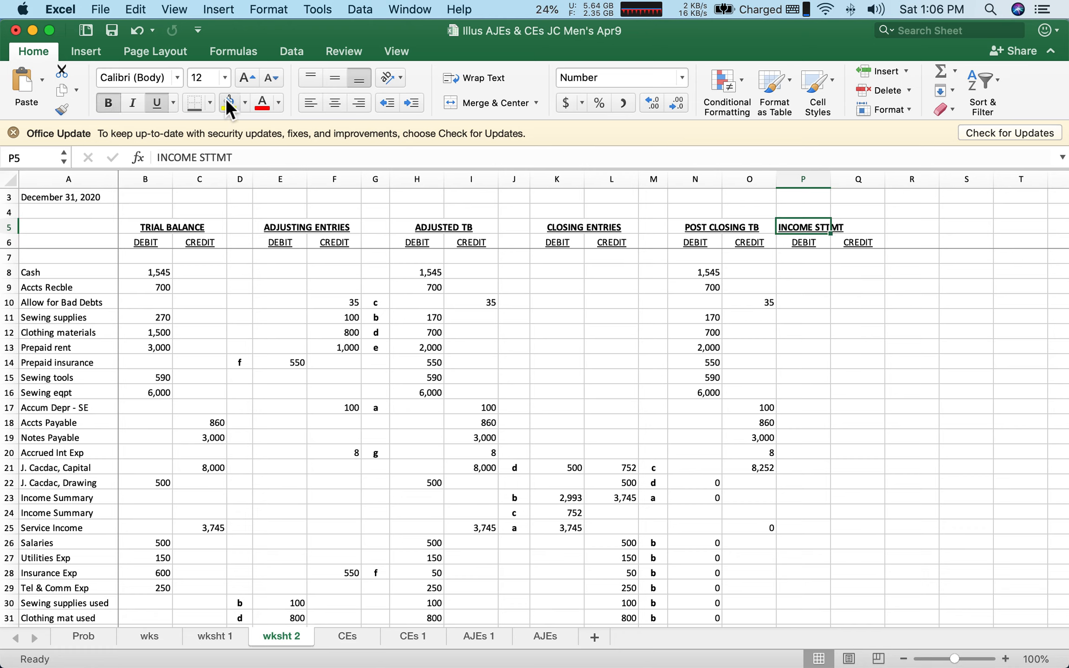
pyautogui.click(335, 103)
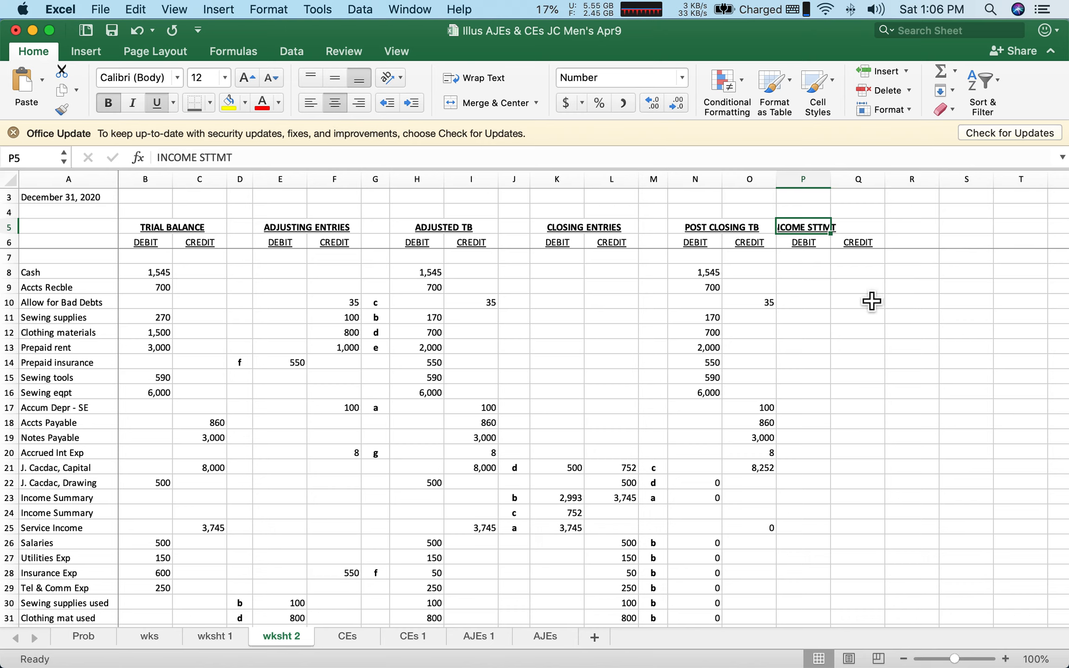
pyautogui.click(855, 284)
# - Merge and center the INCOME STTMT heading across P5:Q5, above its DEBIT and CREDIT columns
pyautogui.click(794, 228)
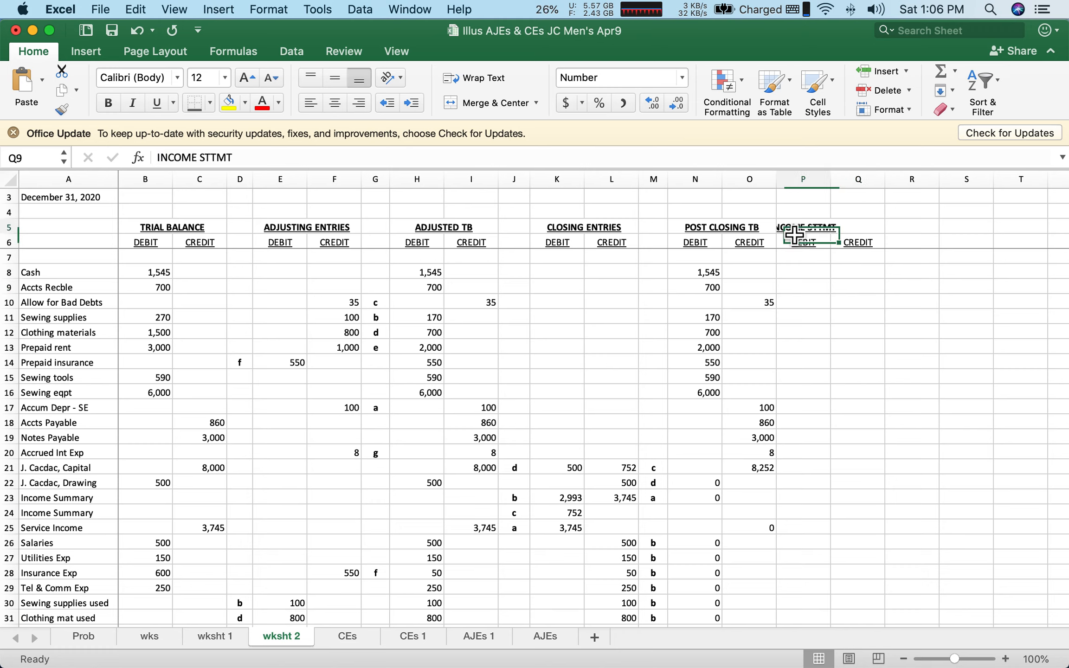
pyautogui.moveTo(804, 235); pyautogui.dragTo(856, 232)
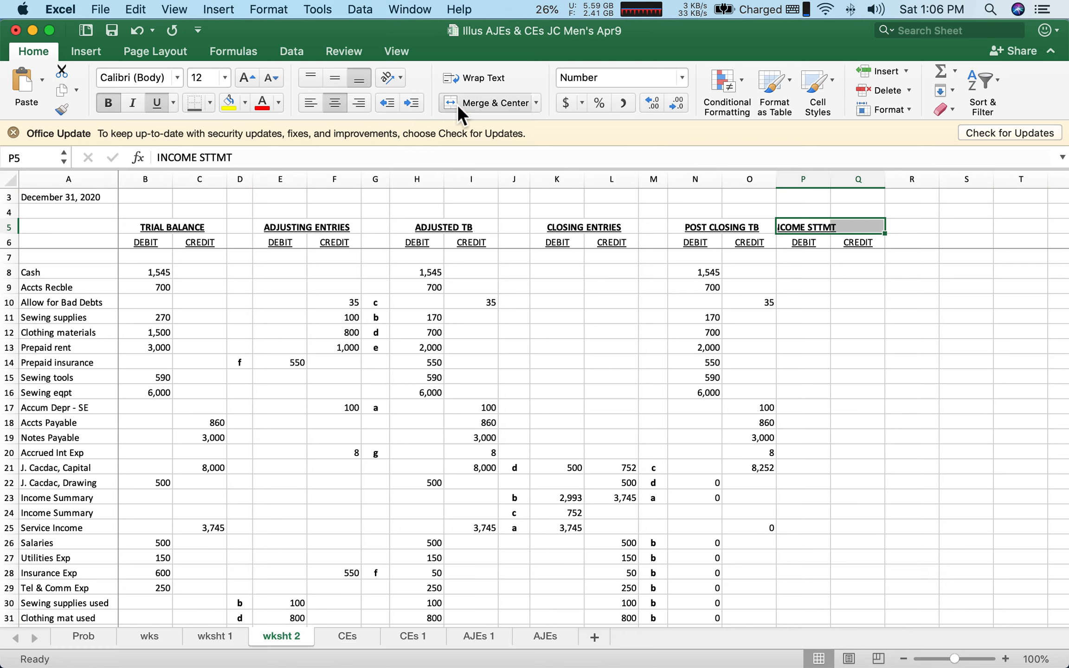
pyautogui.click(478, 100)
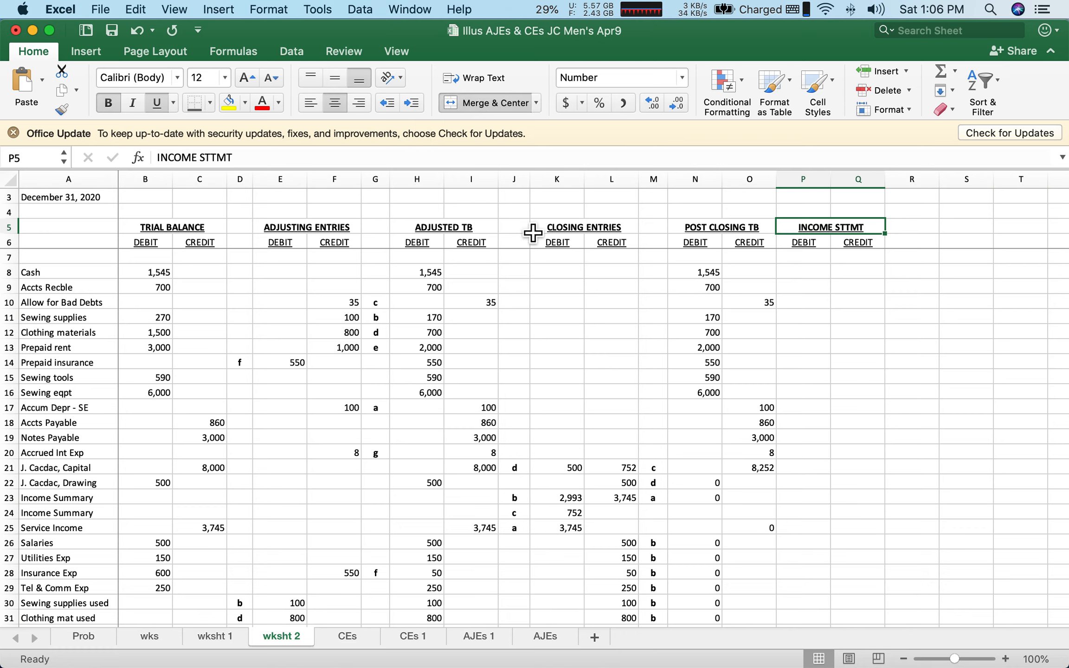
pyautogui.click(596, 334)
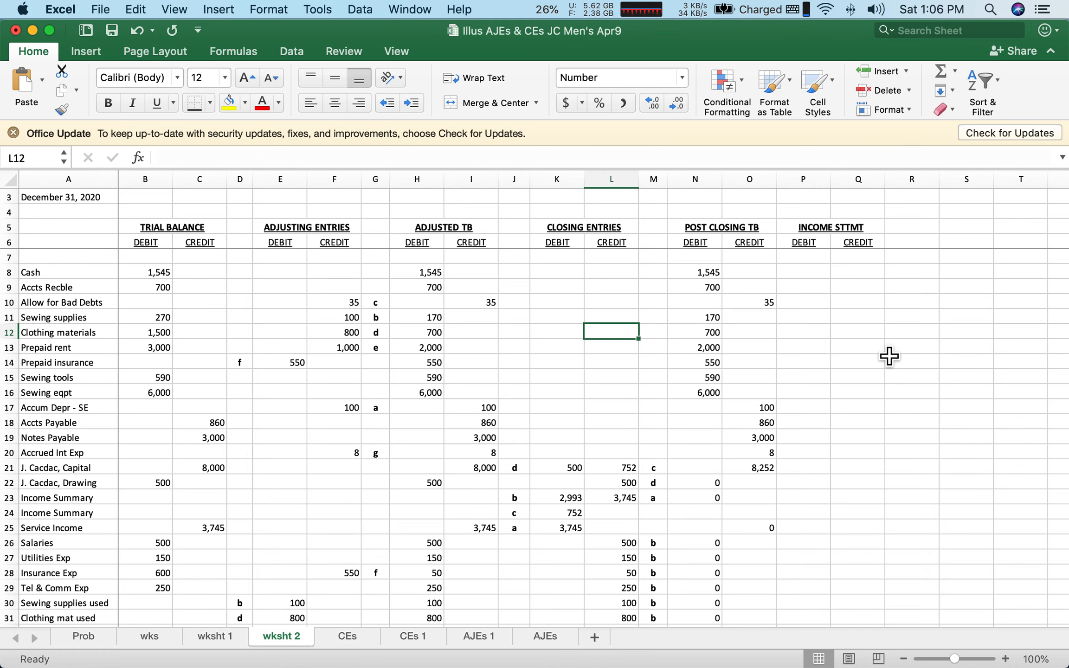
# - Bring the ADJUSTED TB through INCOME STTMT columns into view together, down to the totals row
pyautogui.scroll(-5, 874, 460)
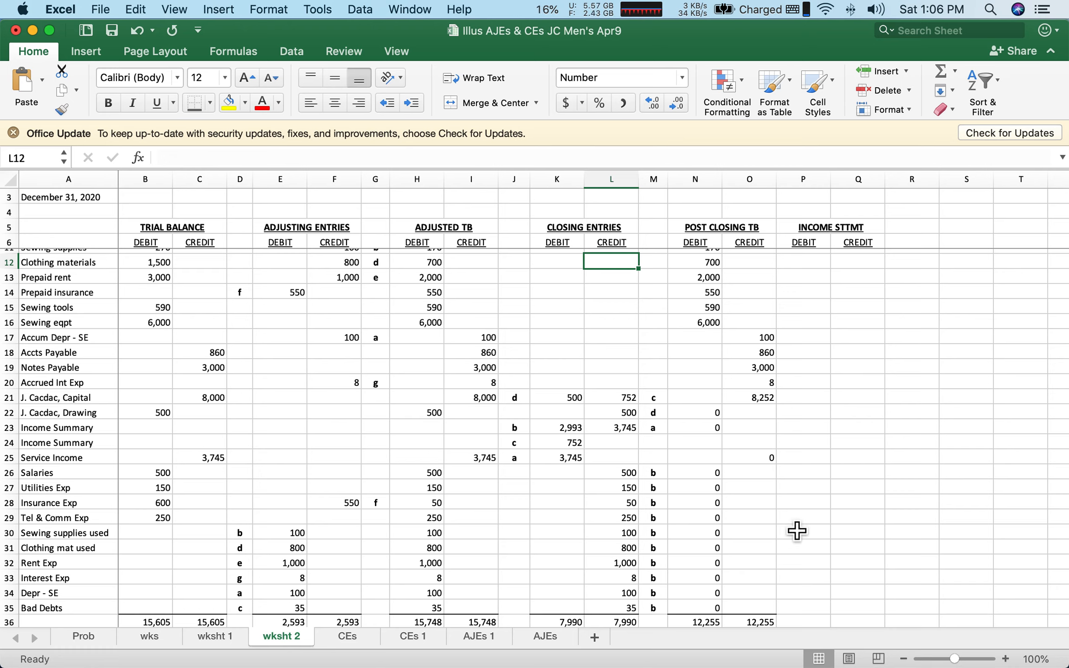
pyautogui.click(809, 522)
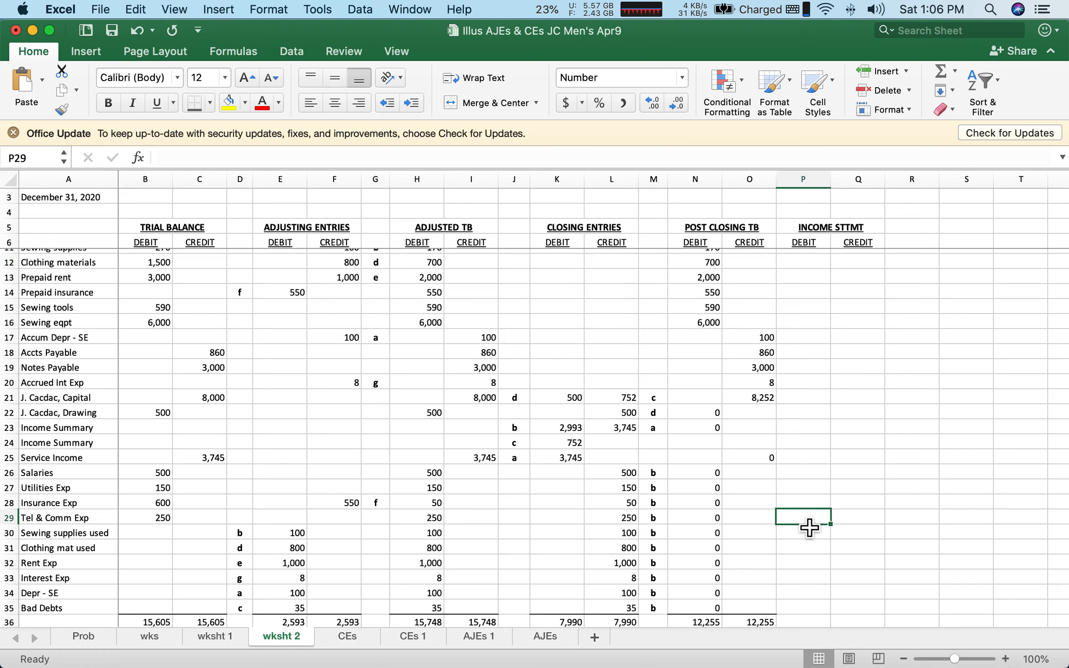
pyautogui.press('Right')
pyautogui.press('Right')
pyautogui.press('Right')
pyautogui.press('Right')
pyautogui.press('Right')
pyautogui.press('Right')
pyautogui.press('Right')
pyautogui.press('Right')
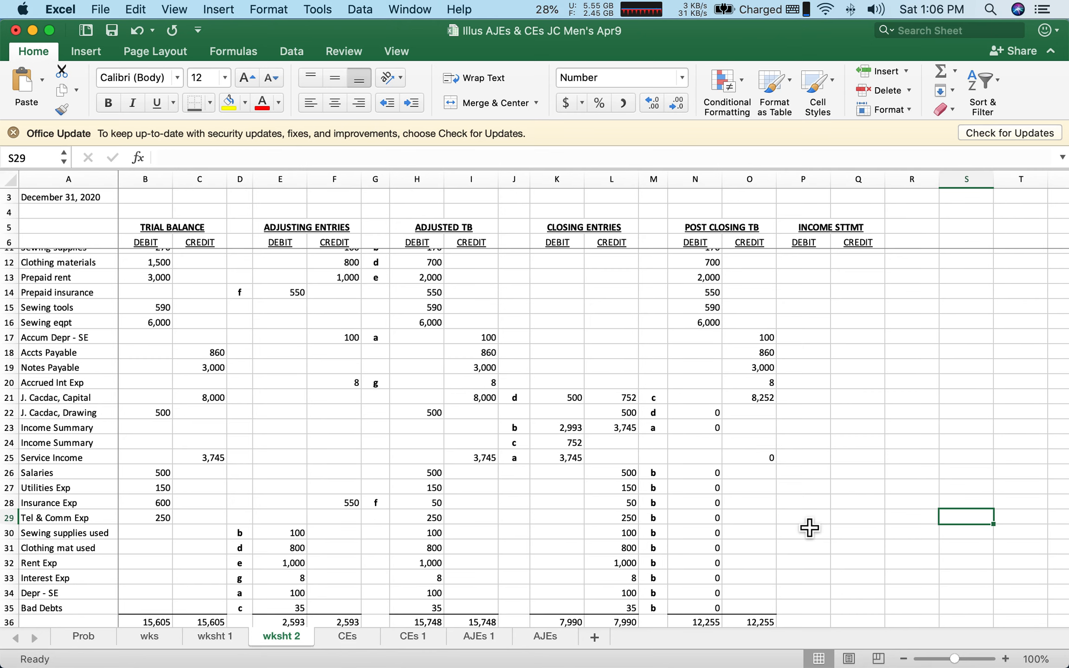
pyautogui.press('Right')
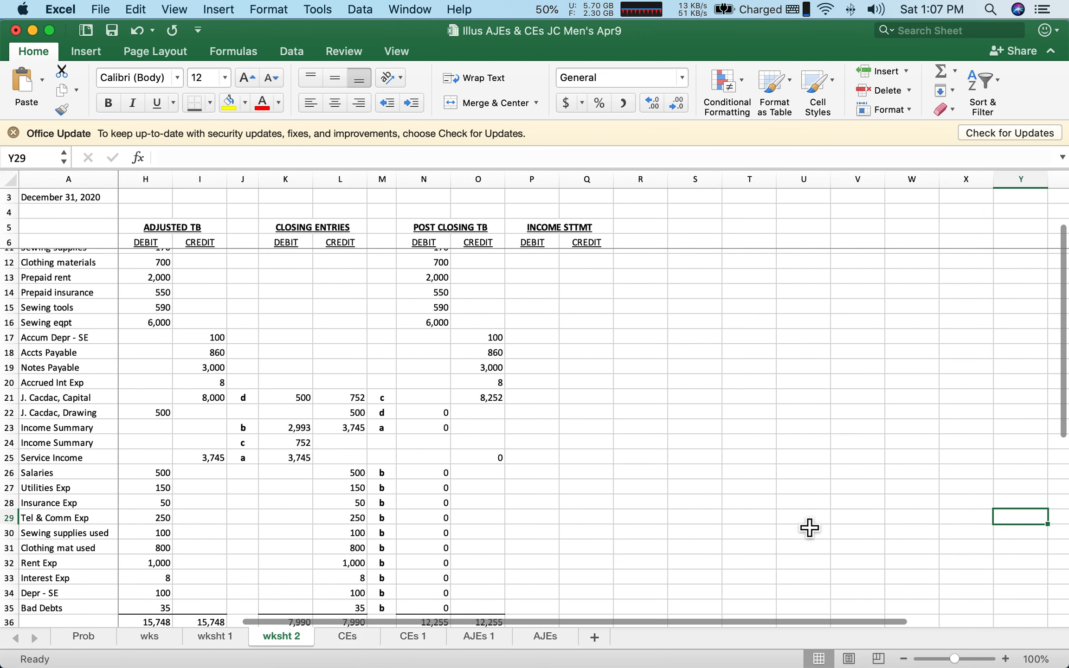
pyautogui.press('Right')
pyautogui.press('Right')
pyautogui.press('Right')
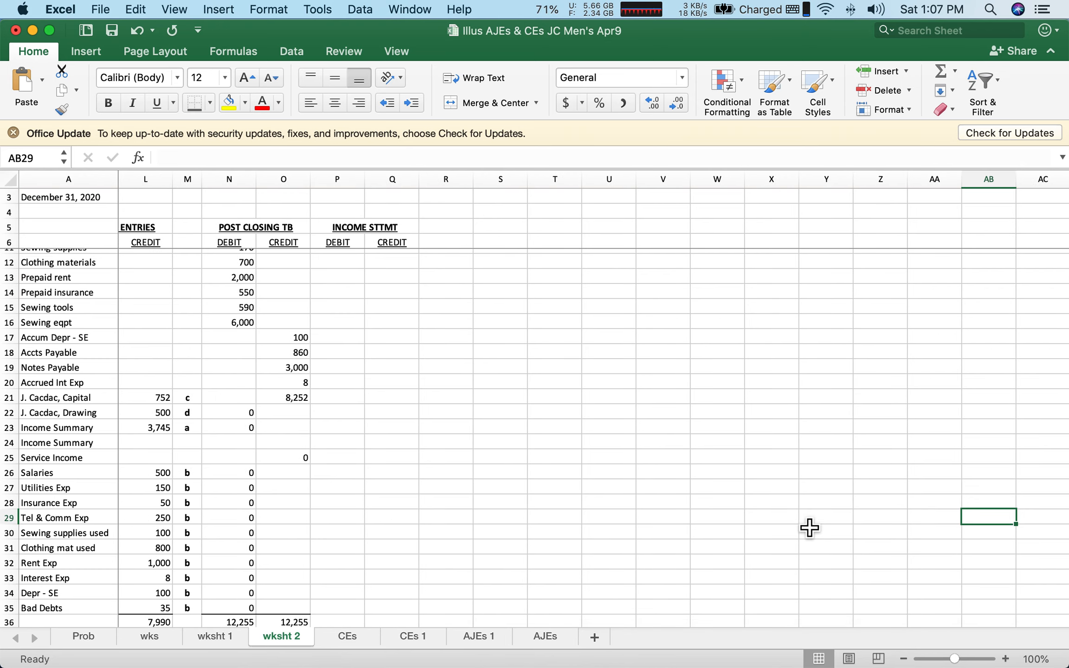
pyautogui.press('Left')
pyautogui.press('Left')
pyautogui.press('Left')
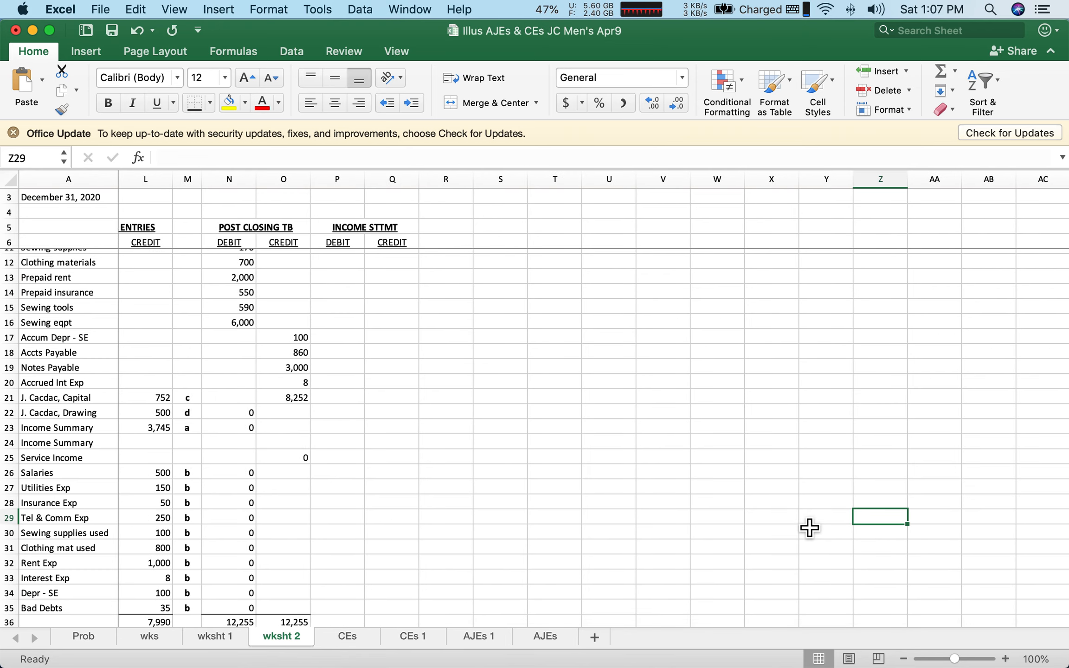
pyautogui.press('Left')
pyautogui.press('Left')
pyautogui.press('Left')
pyautogui.press('Left')
pyautogui.press('Left')
pyautogui.press('Left')
pyautogui.press('Left')
pyautogui.press('Left')
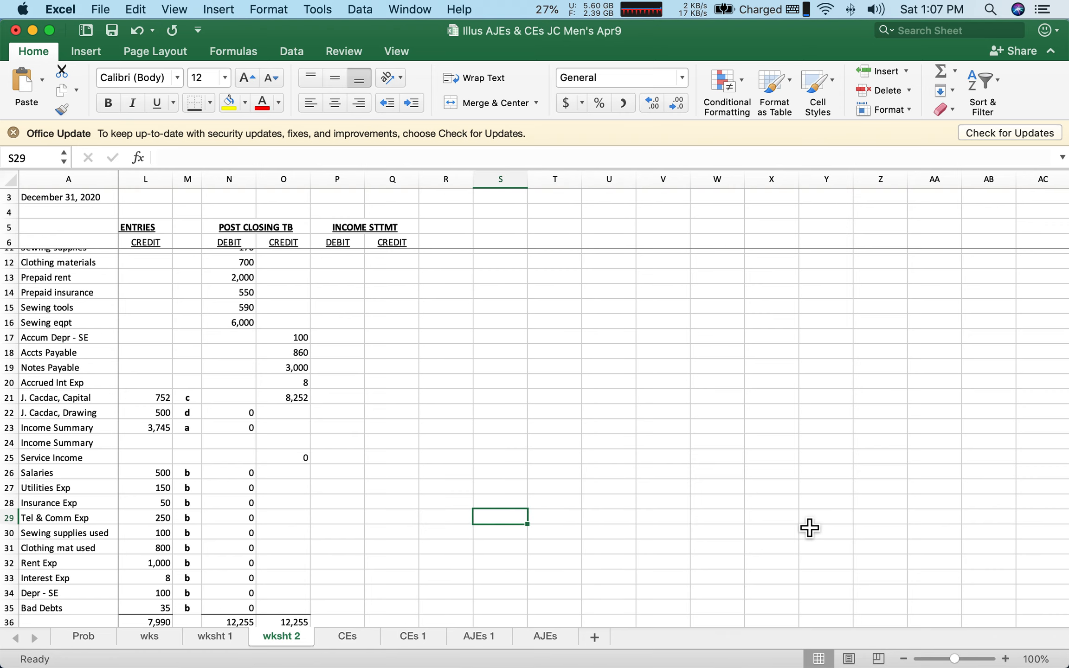
pyautogui.press('Left')
pyautogui.press('Left')
pyautogui.press('Left')
pyautogui.press('Left')
pyautogui.press('Left')
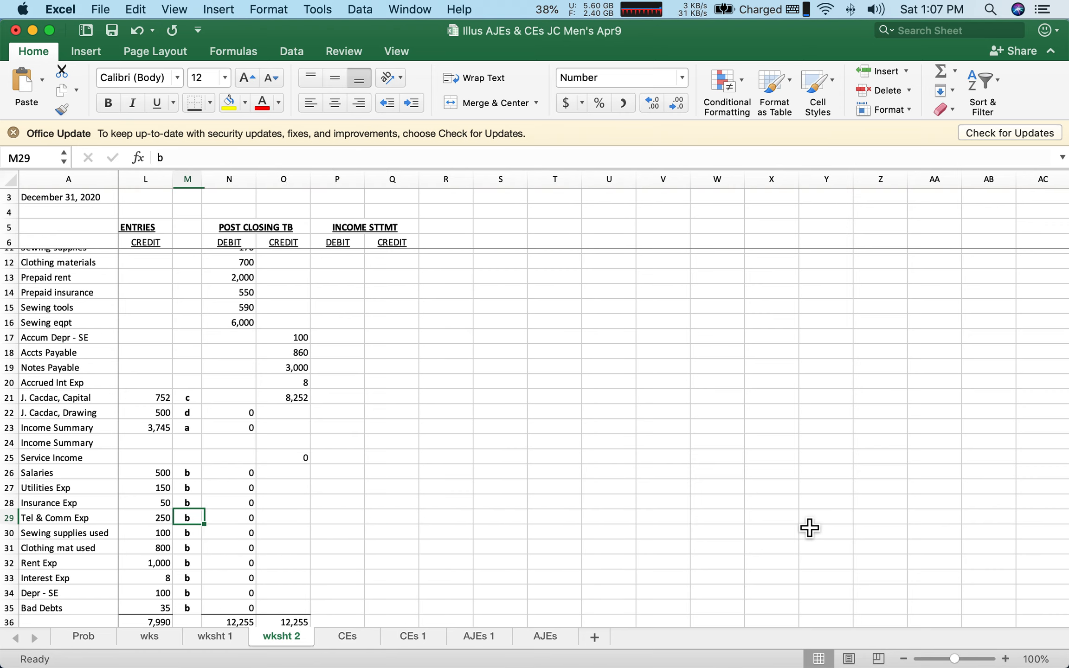
pyautogui.press('Left')
pyautogui.press('Left')
pyautogui.press('Left')
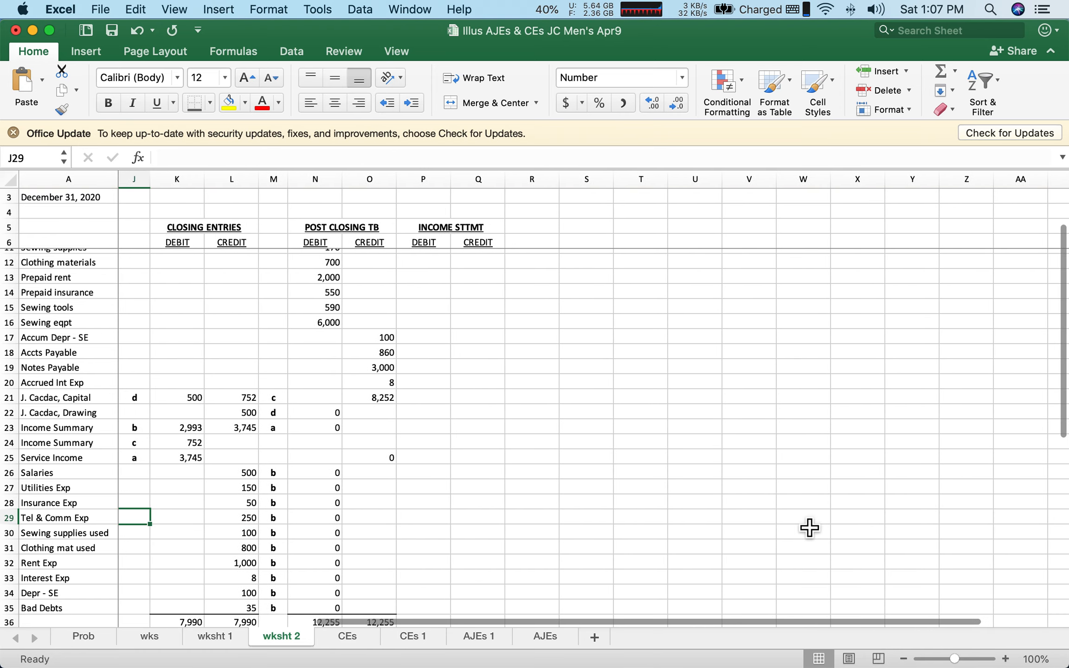
pyautogui.press('Left')
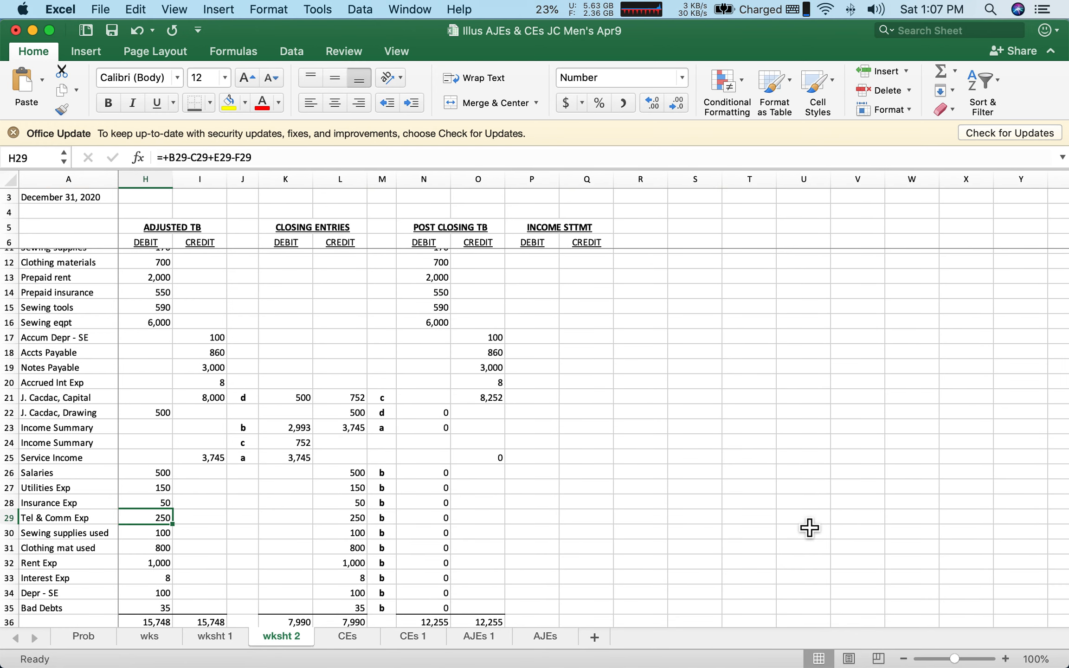
pyautogui.scroll(-3, 802, 556)
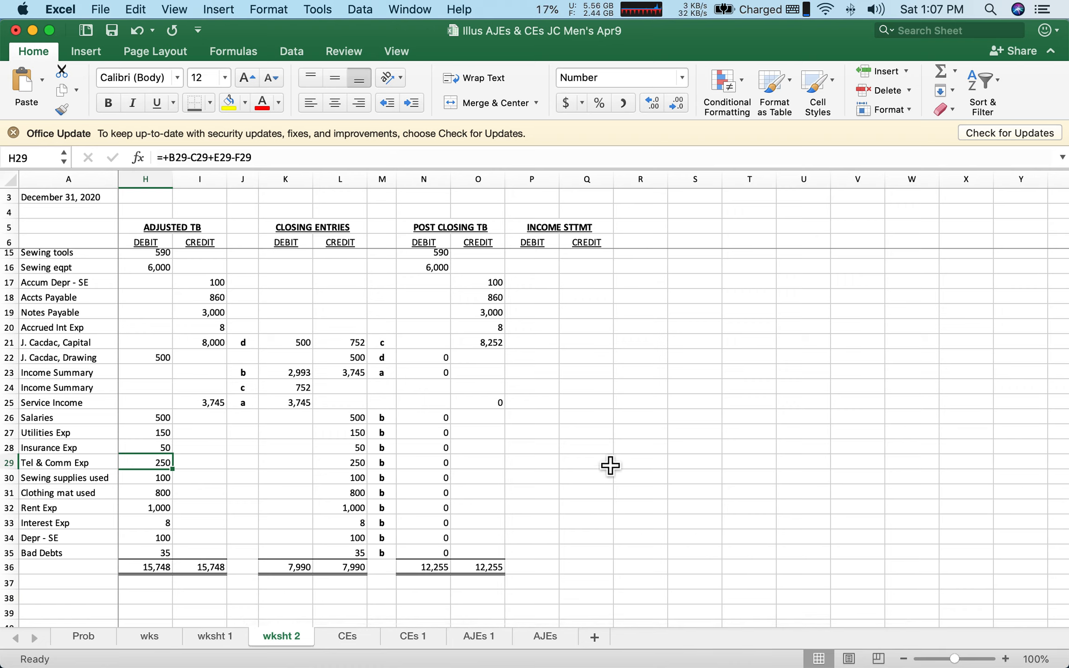
# - Enter 3745 in Q25 as the Service Income credit of the income statement
pyautogui.click(591, 410)
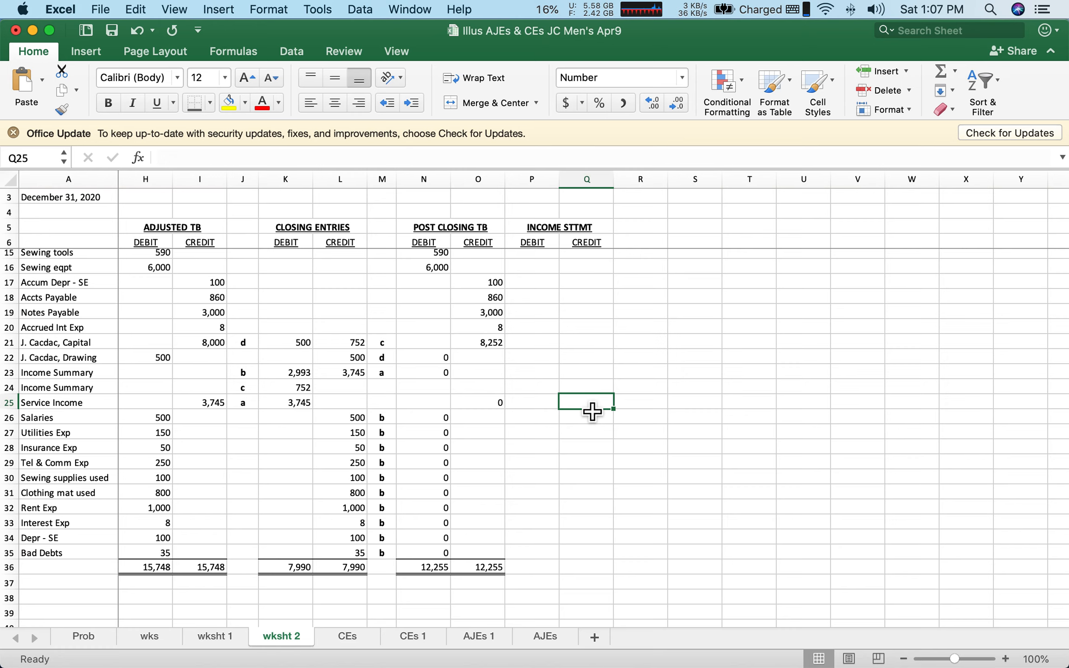
pyautogui.write('3745')
pyautogui.press('Return')
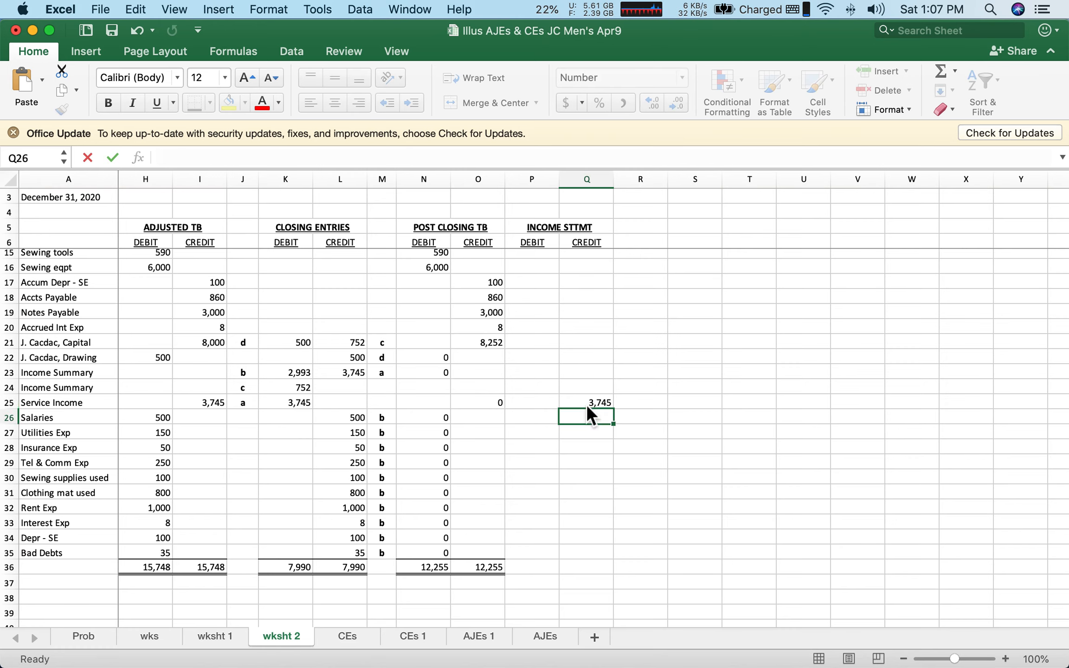
# - Enter the income statement debits in P26:P30: Salaries 500, Utilities 150, Insurance 50, Tel & Comm 250 and Sewing supplies used 100
pyautogui.press('Left')
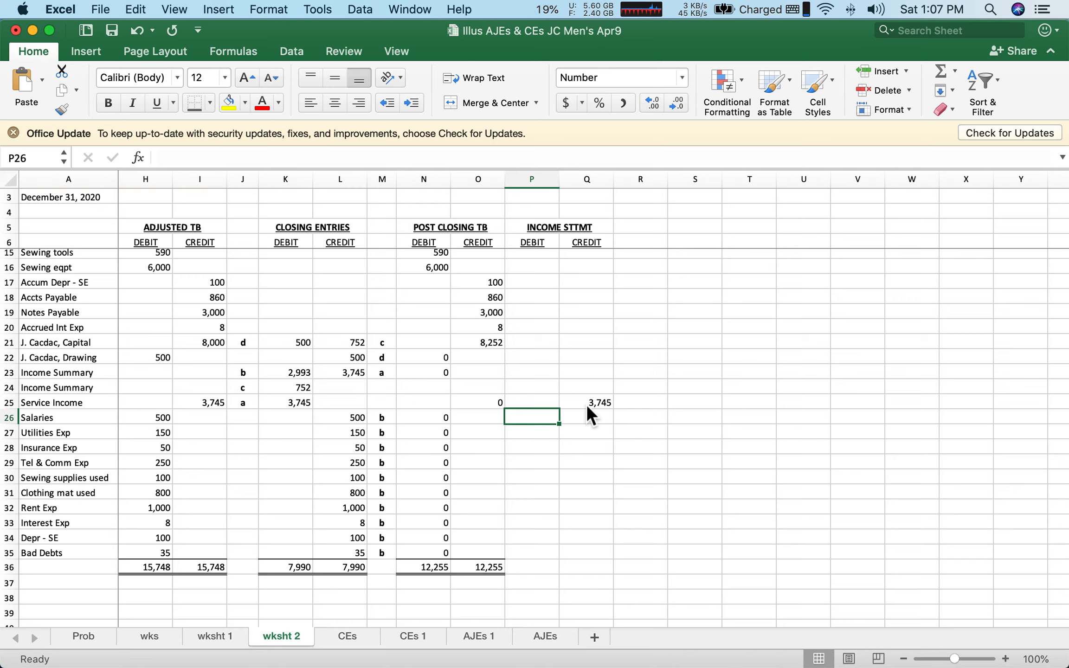
pyautogui.write('500')
pyautogui.press('Return')
pyautogui.write('150')
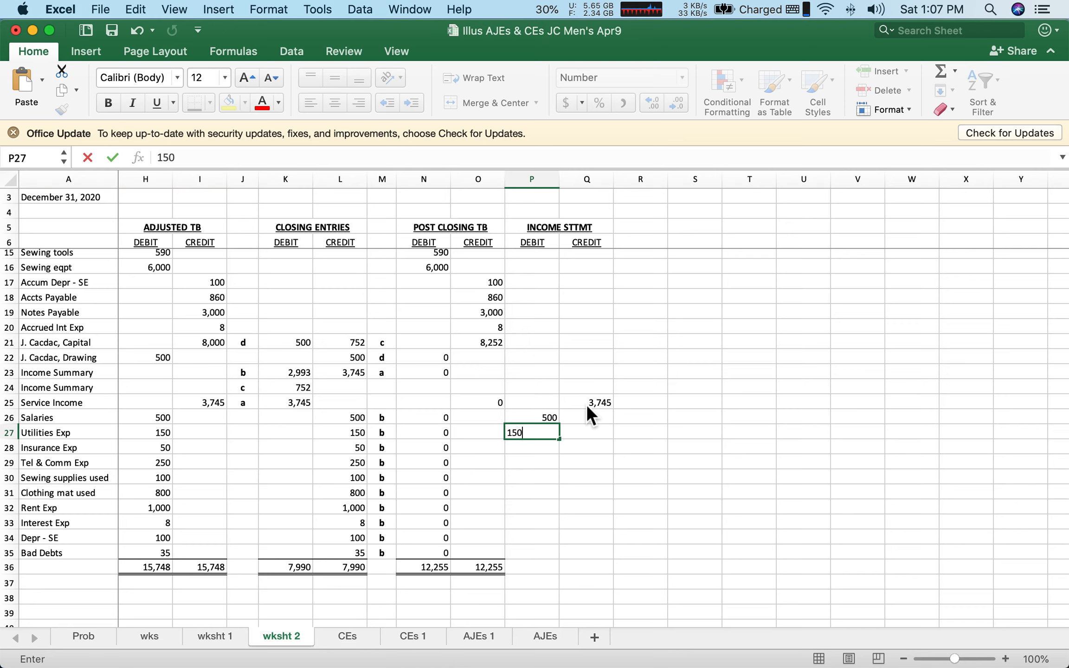
pyautogui.press('Return')
pyautogui.write('50')
pyautogui.press('Return')
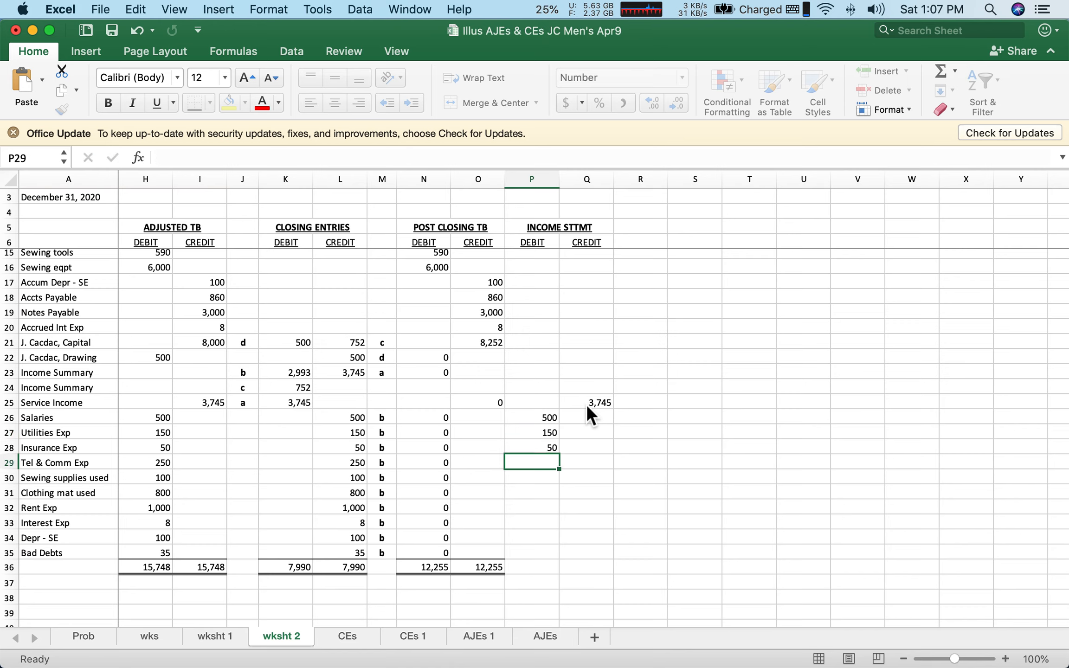
pyautogui.write('250')
pyautogui.press('Return')
pyautogui.write('100')
pyautogui.press('Return')
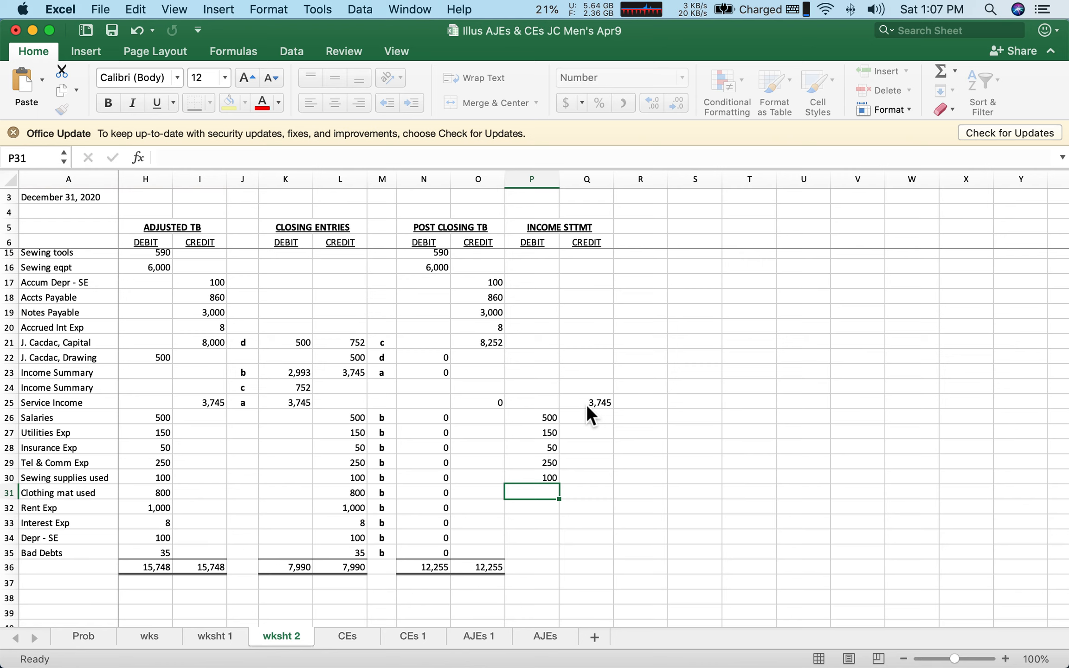
# - Enter the income statement debits in P31:P35: Clothing mat used 800, Rent 1,000, Interest 8, Depr - SE 100 and Bad Debts 35
pyautogui.write('800')
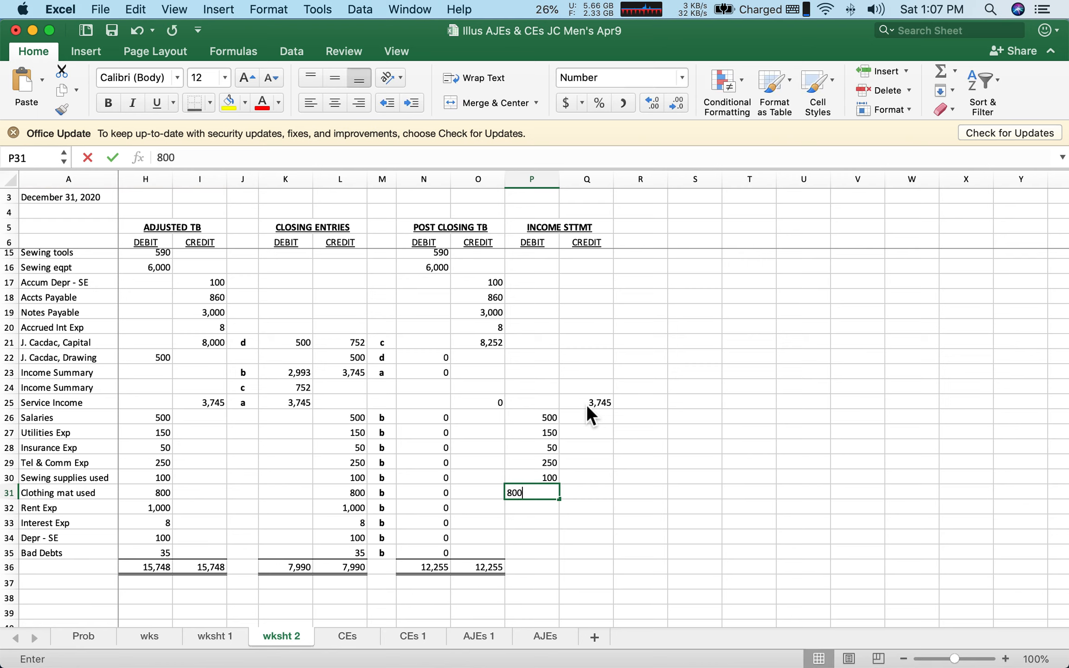
pyautogui.press('Return')
pyautogui.write('1,000')
pyautogui.press('Return')
pyautogui.write('8')
pyautogui.press('Return')
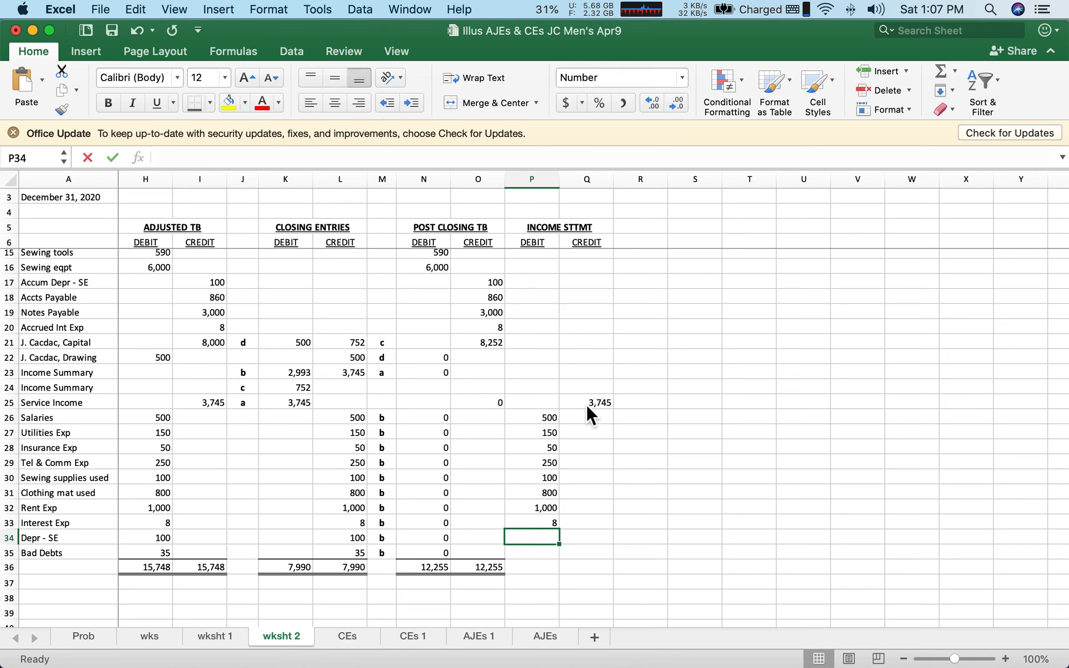
pyautogui.write('100')
pyautogui.press('Return')
pyautogui.write('35')
pyautogui.press('Return')
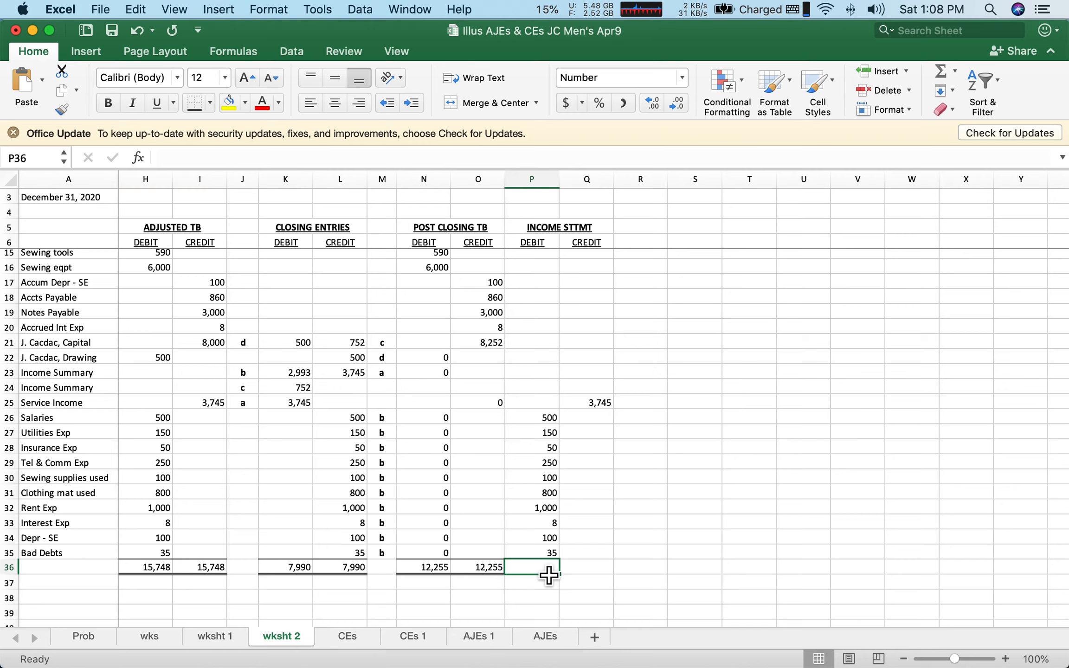
# - Copy the post-closing credit total in O36 to P36:Q36 to total the income statement debit and credit columns
pyautogui.click(484, 573)
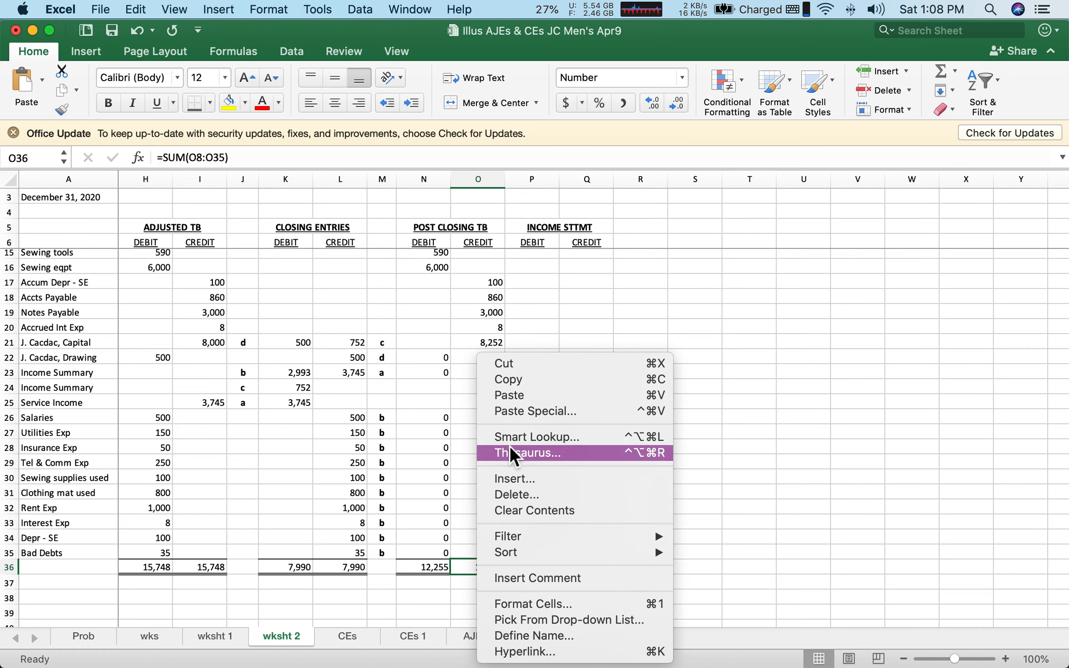
pyautogui.click(513, 379)
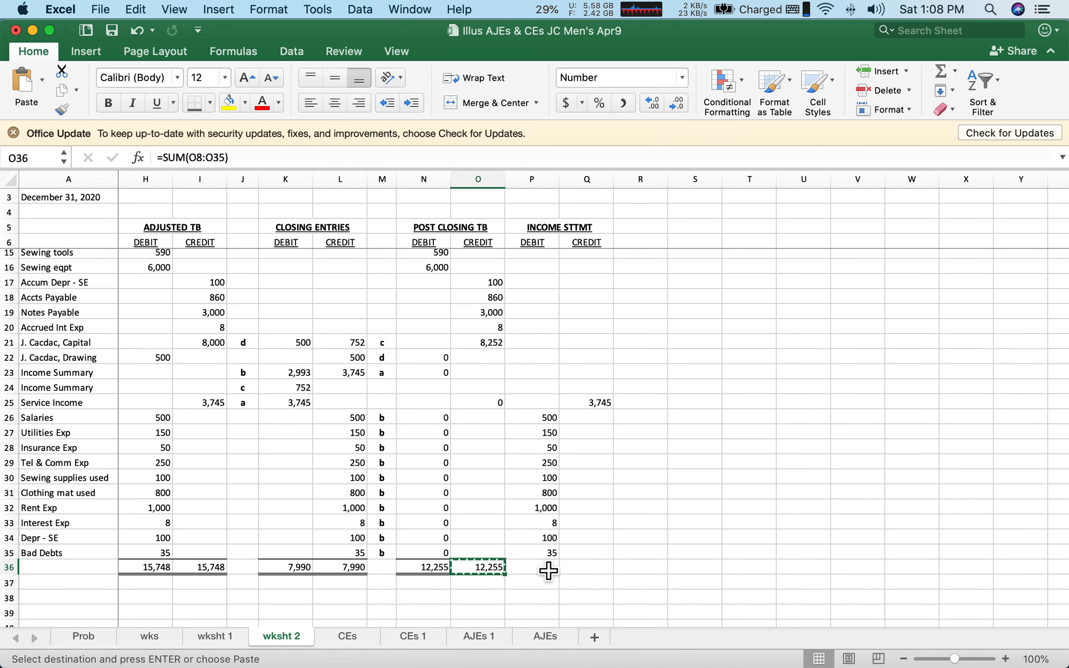
pyautogui.moveTo(547, 568); pyautogui.dragTo(613, 580)
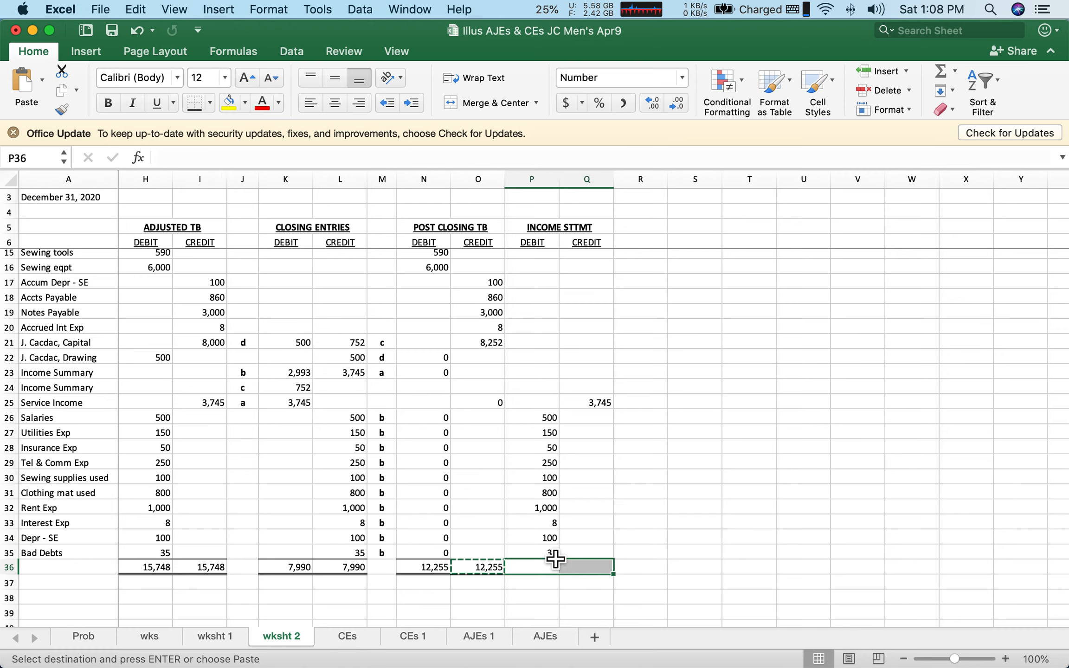
pyautogui.rightClick(606, 578)
pyautogui.click(648, 402)
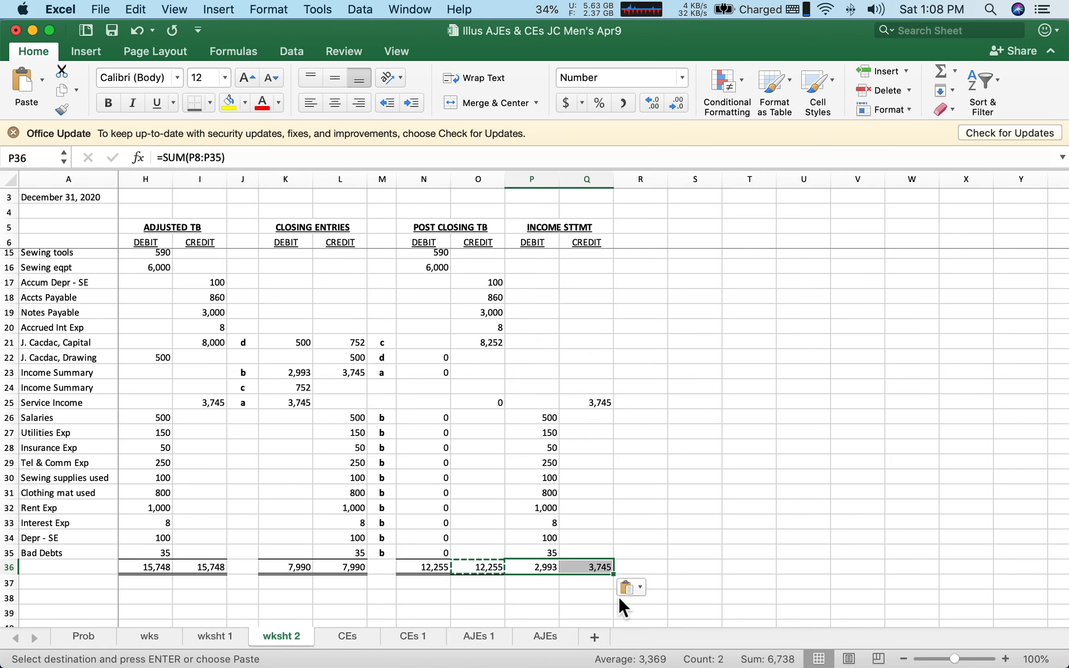
# - Remove all borders from the income statement totals in P36:Q36
pyautogui.click(534, 586)
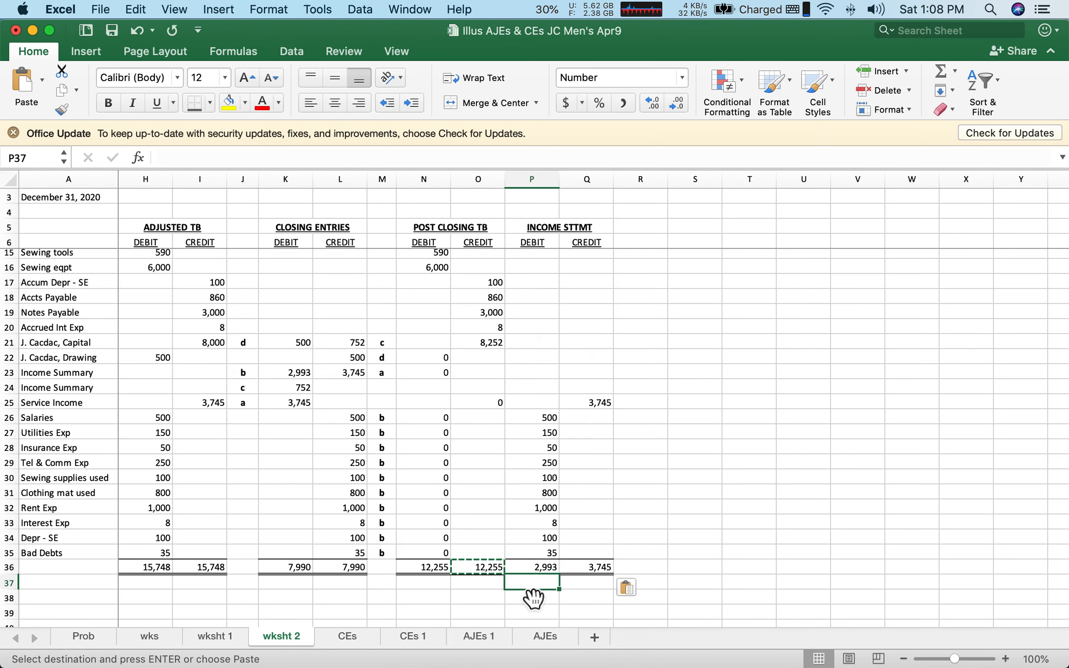
pyautogui.click(549, 567)
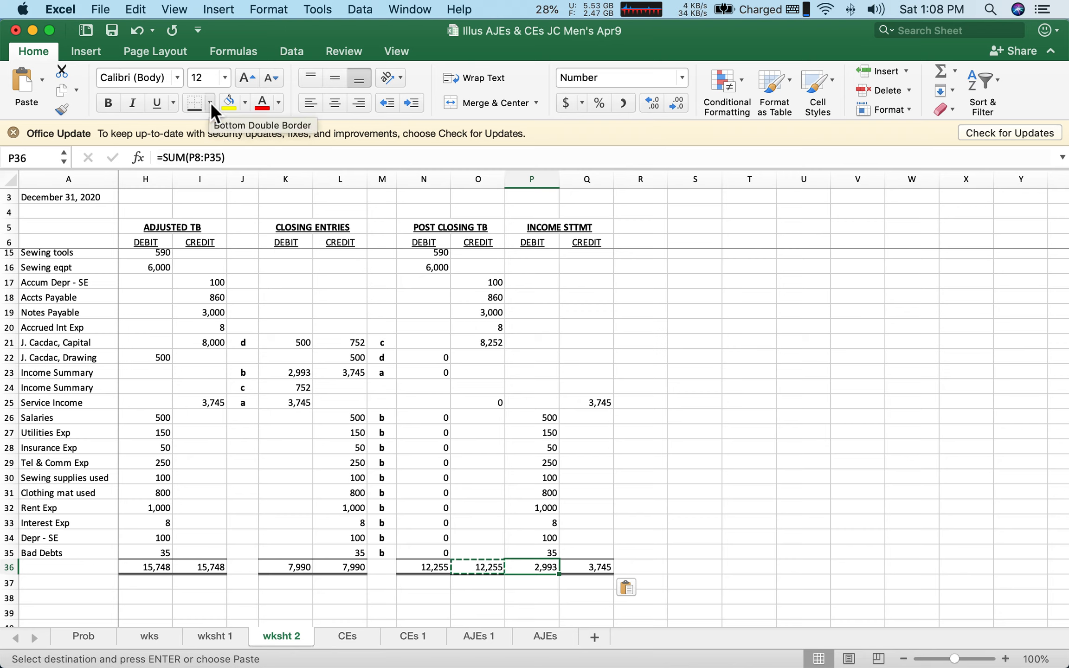
pyautogui.moveTo(555, 572); pyautogui.dragTo(597, 575)
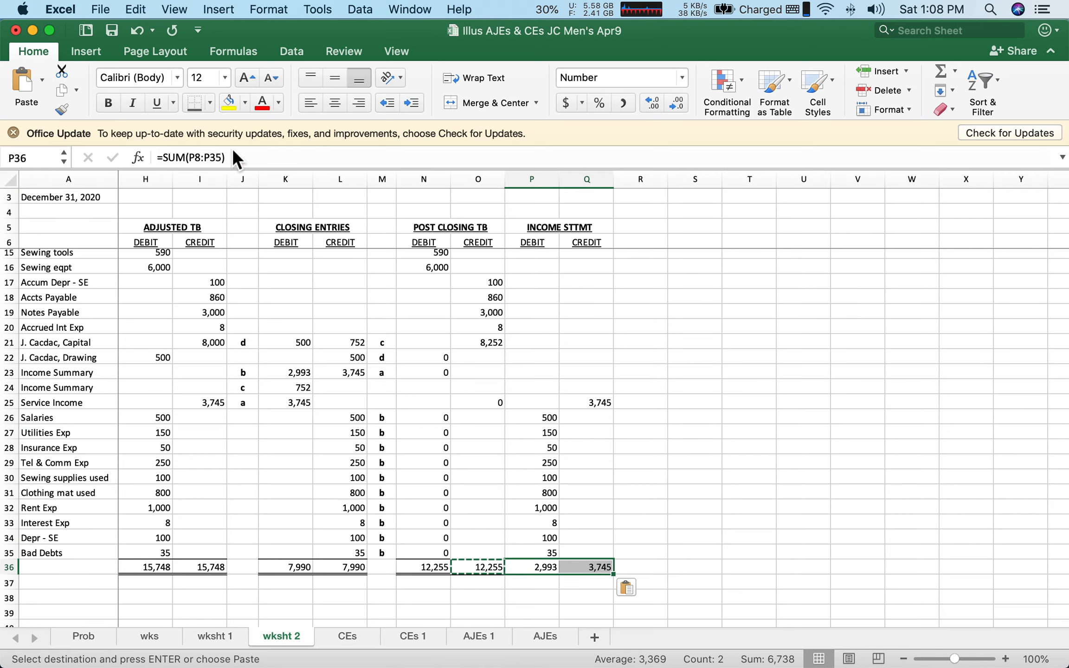
pyautogui.click(212, 100)
pyautogui.click(256, 241)
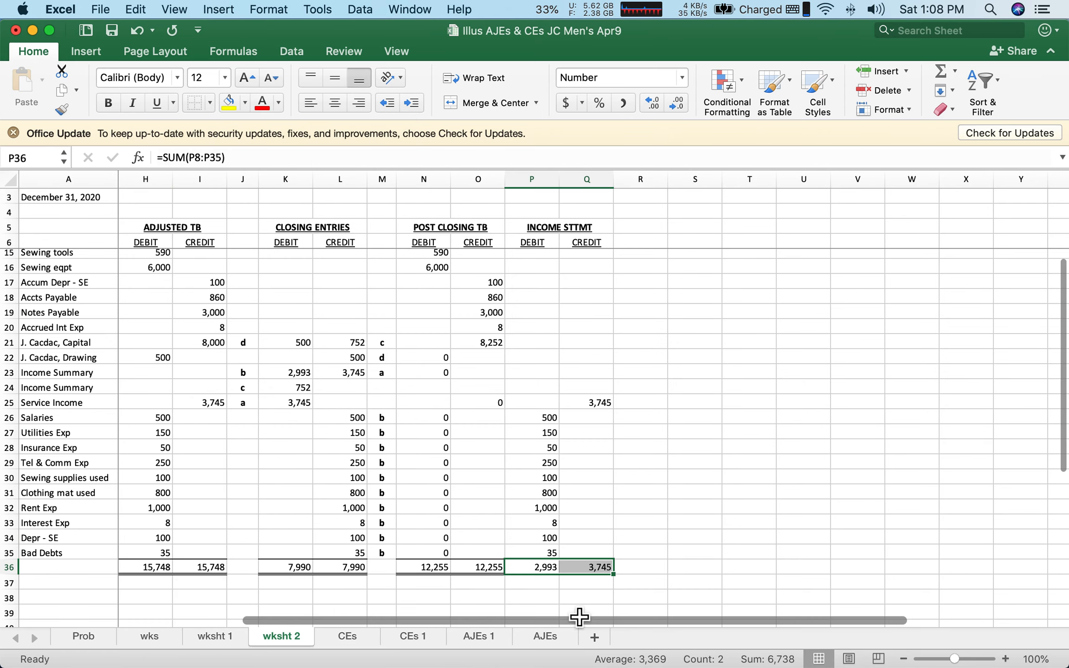
pyautogui.click(578, 612)
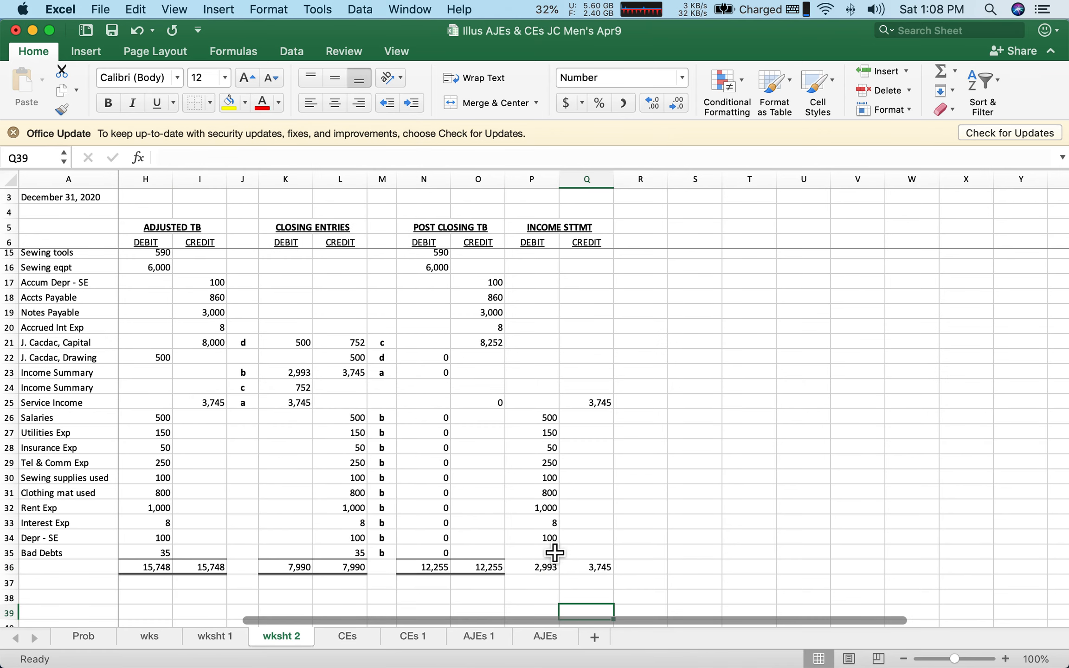
# - Add a single bottom border under the Bad Debts row in P35:Q35 of the income statement columns
pyautogui.click(537, 558)
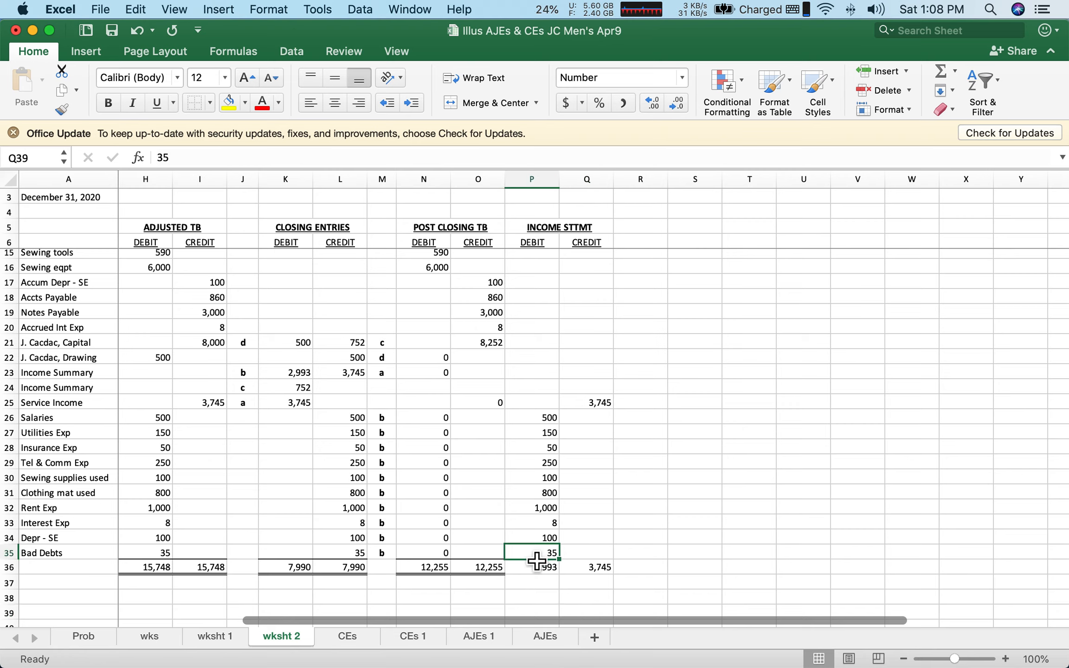
pyautogui.moveTo(536, 561); pyautogui.dragTo(583, 562)
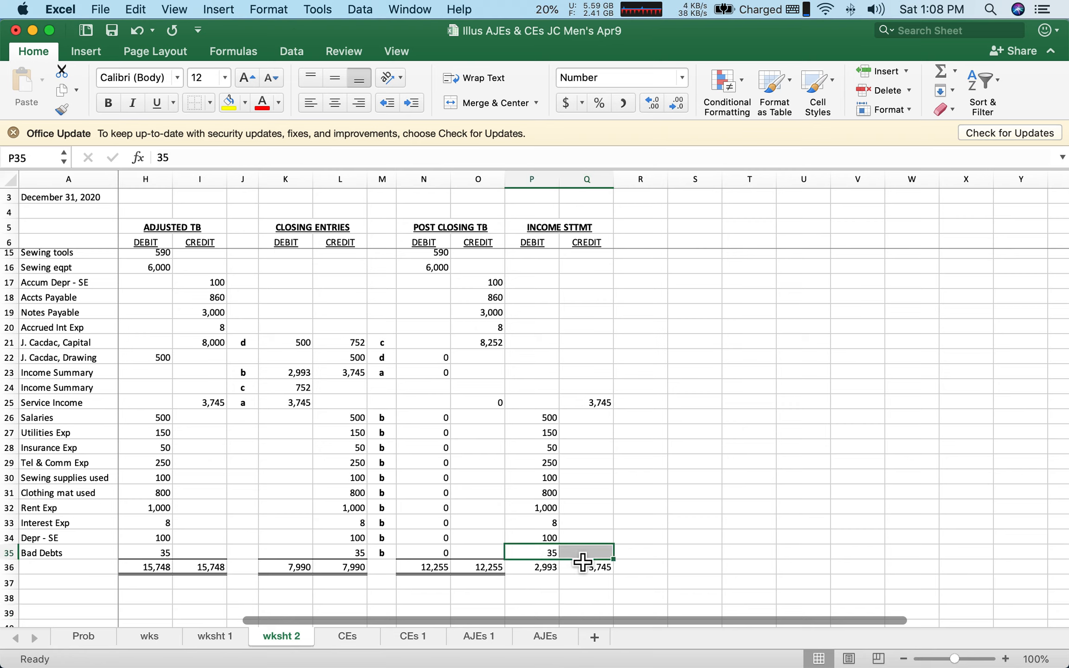
pyautogui.click(210, 102)
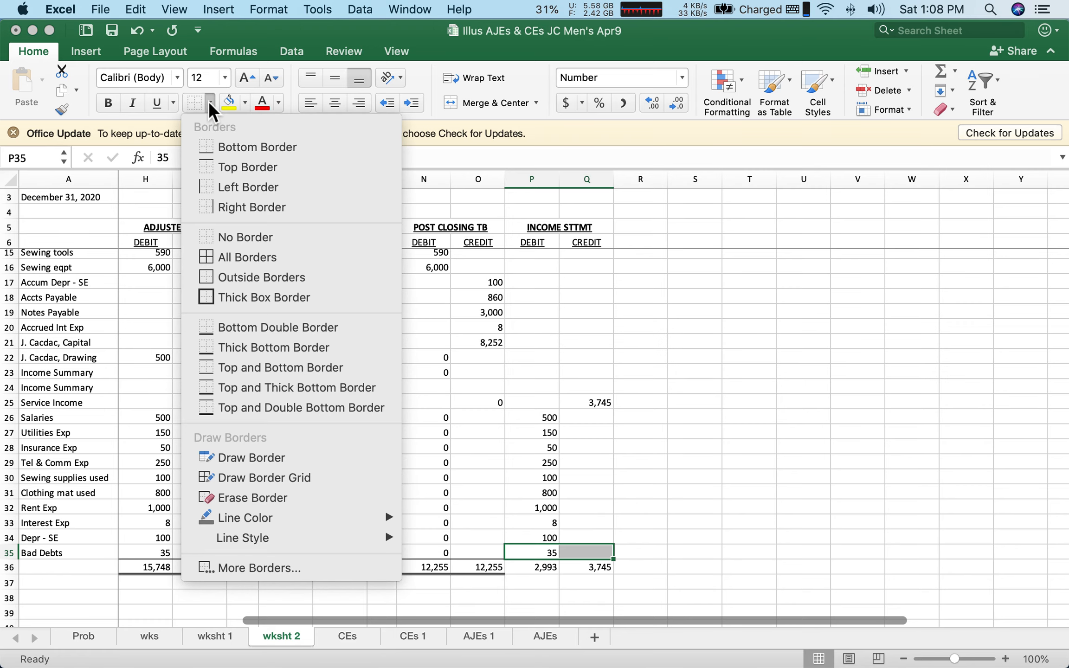
pyautogui.click(211, 145)
pyautogui.click(685, 555)
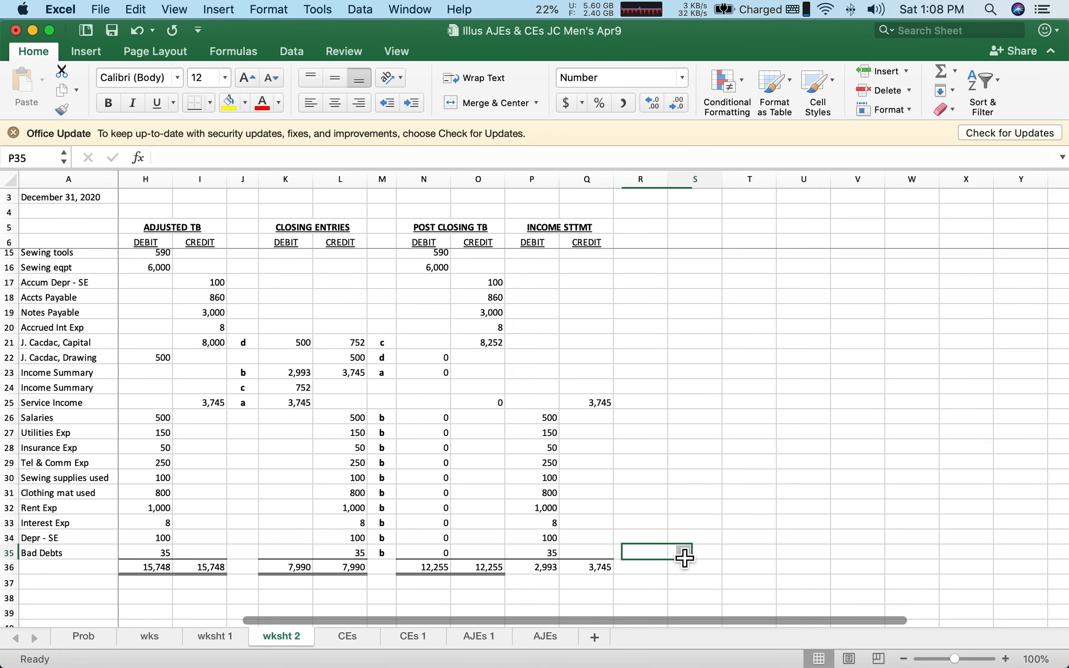
# - Label the row below the totals in A37 as NET Profit
pyautogui.scroll(-1, 752, 514)
pyautogui.scroll(-4, 752, 514)
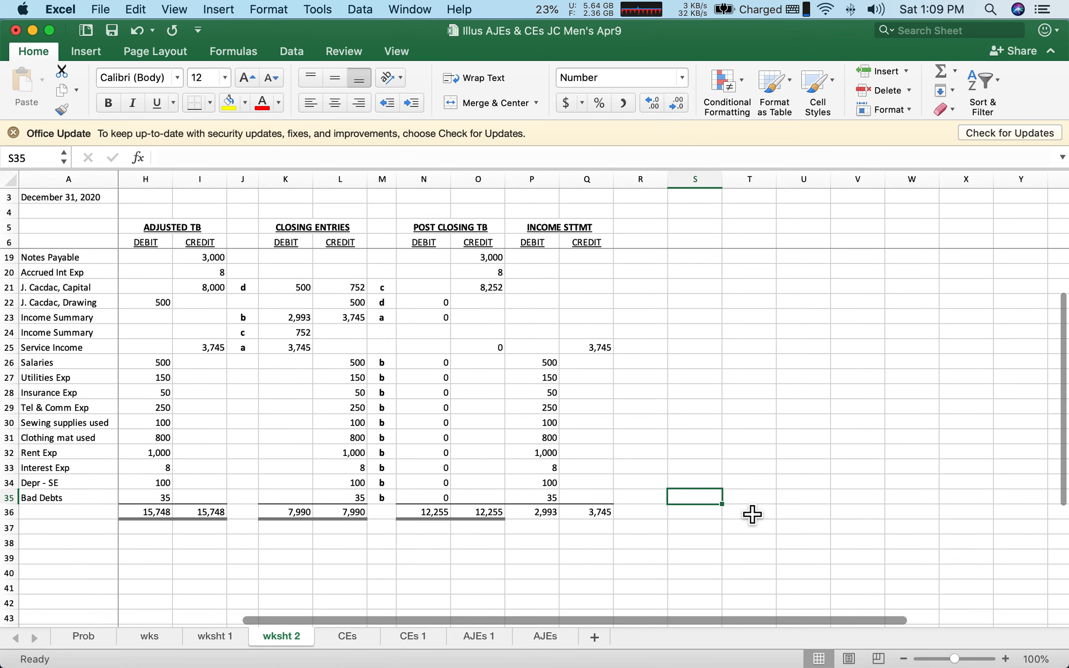
pyautogui.scroll(-1, 752, 515)
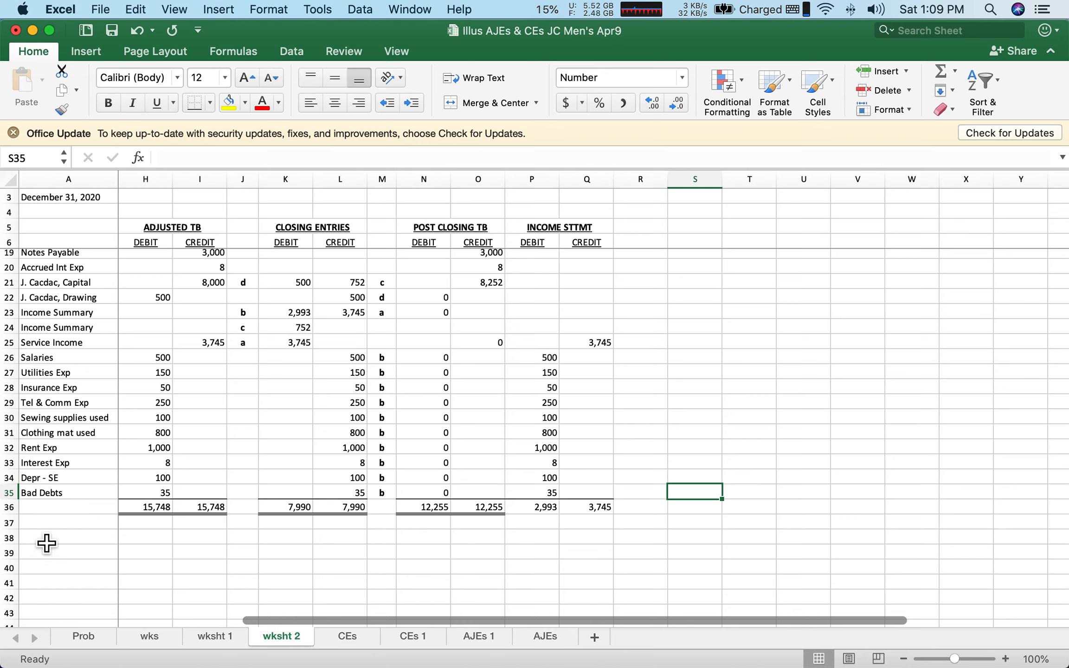
pyautogui.click(47, 527)
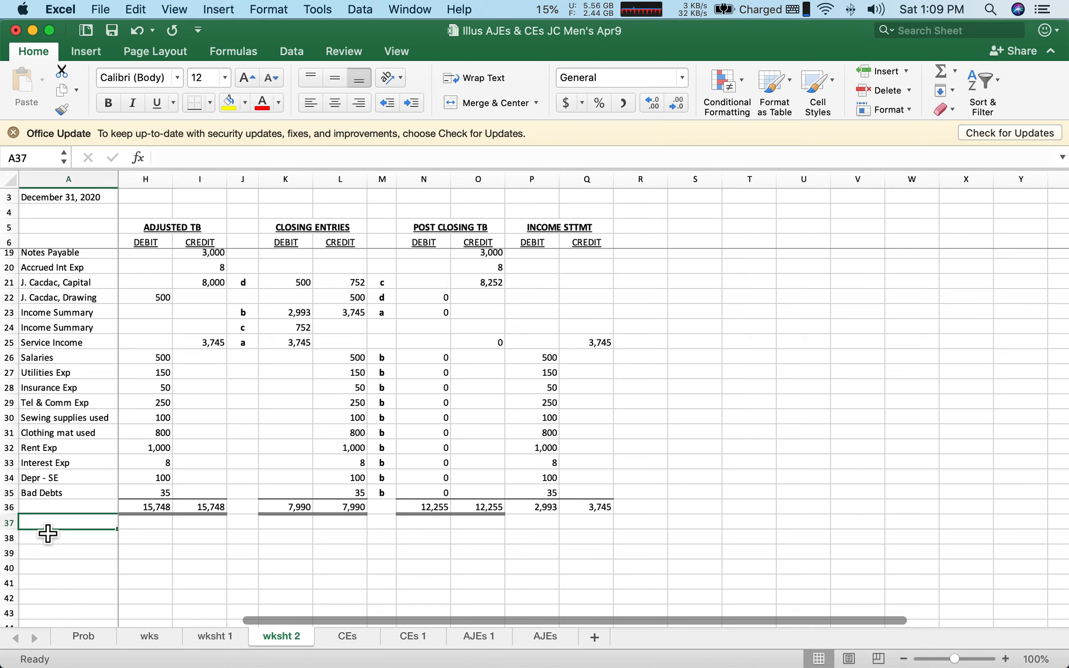
pyautogui.write('NET')
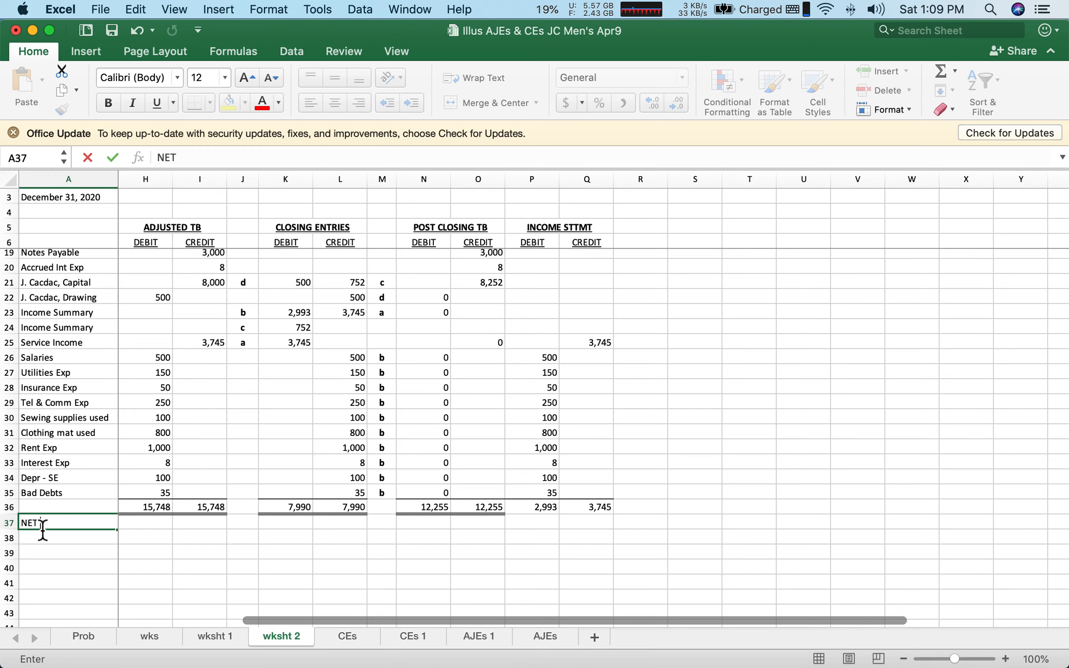
pyautogui.write(' PRofit')
pyautogui.press('Tab')
# - Enter 752 in P37 as the net profit in the income statement debit column
pyautogui.press('Tab')
pyautogui.press('Tab')
pyautogui.press('Tab')
pyautogui.press('Tab')
pyautogui.press('Tab')
pyautogui.press('Tab')
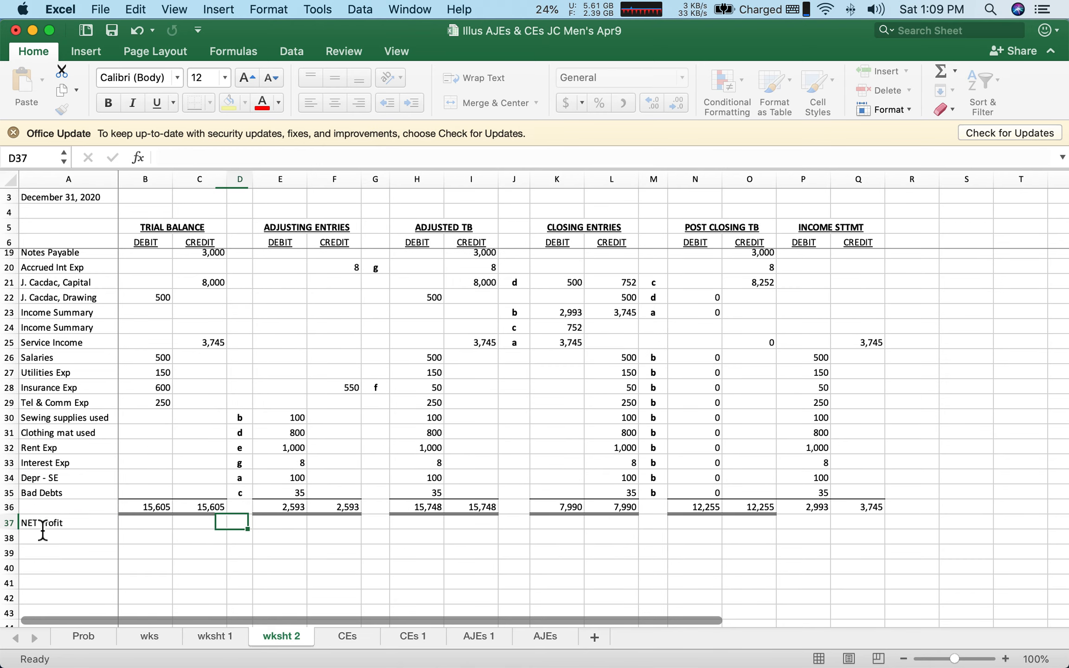
pyautogui.press('Tab')
pyautogui.press('Tab')
pyautogui.press('Tab')
pyautogui.press('Tab')
pyautogui.press('Tab')
pyautogui.press('Tab')
pyautogui.press('Tab')
pyautogui.press('Tab')
pyautogui.press('Tab')
pyautogui.press('Tab')
pyautogui.press('Tab')
pyautogui.press('Tab')
pyautogui.press('Tab')
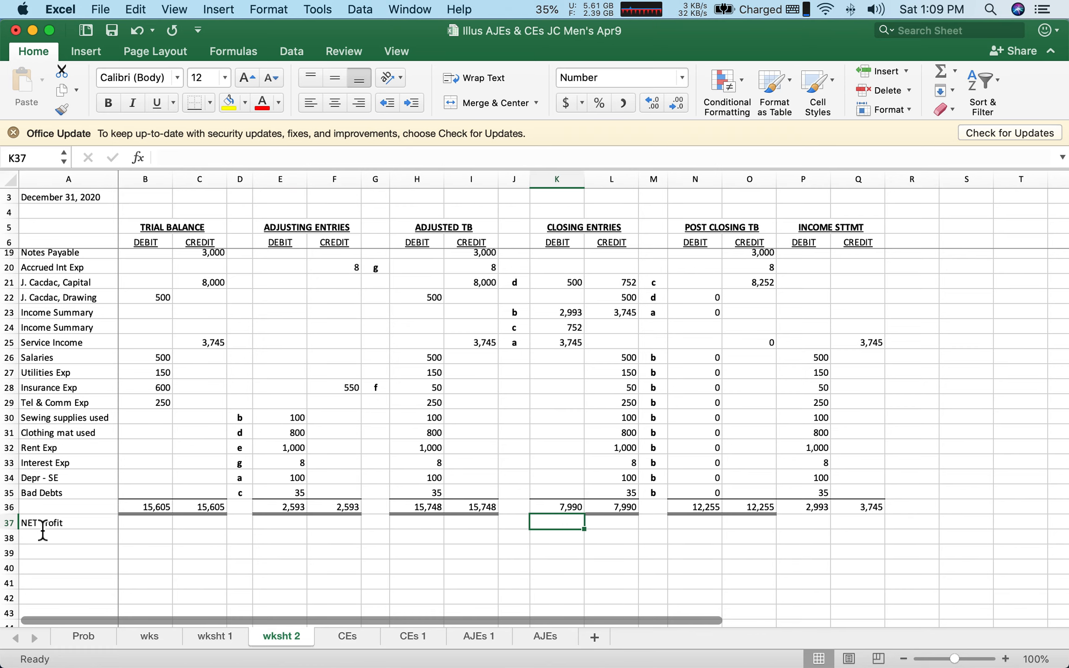
pyautogui.press('Tab')
pyautogui.press('Tab')
pyautogui.press('Tab')
pyautogui.press('Tab')
pyautogui.press('Tab')
pyautogui.press('Tab')
pyautogui.press('Tab')
pyautogui.press('Tab')
pyautogui.press('Tab')
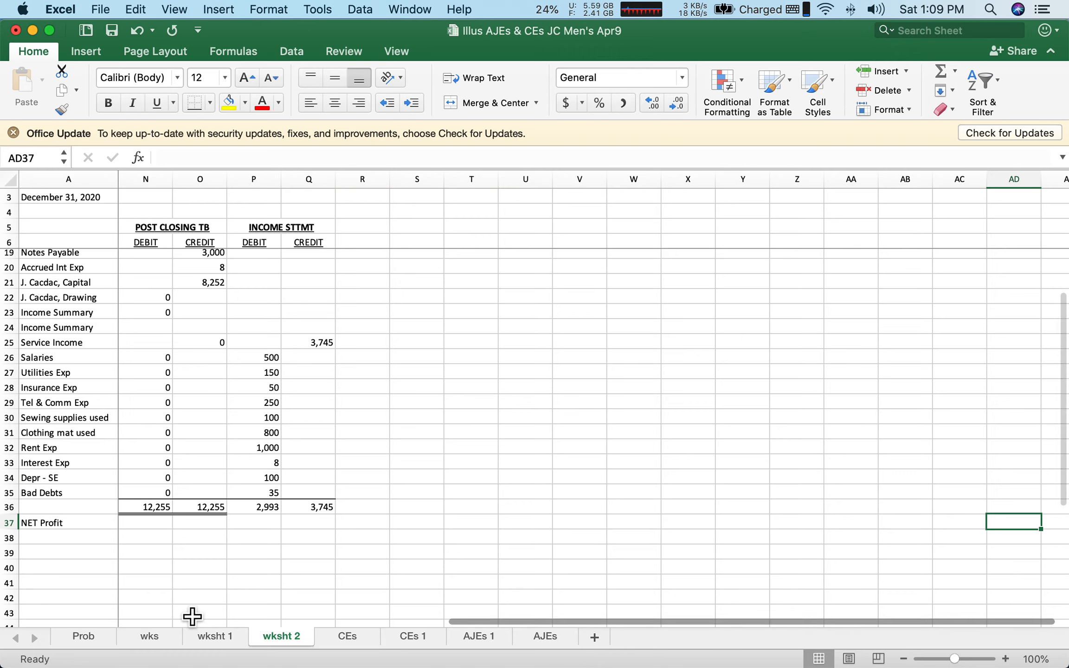
pyautogui.click(273, 529)
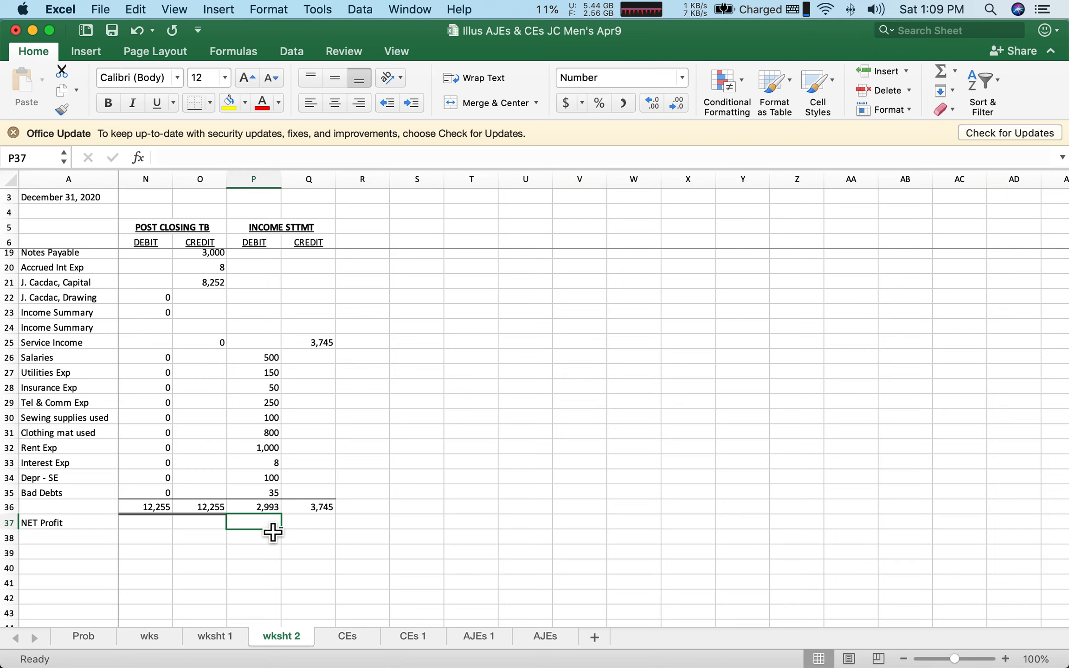
pyautogui.write('752')
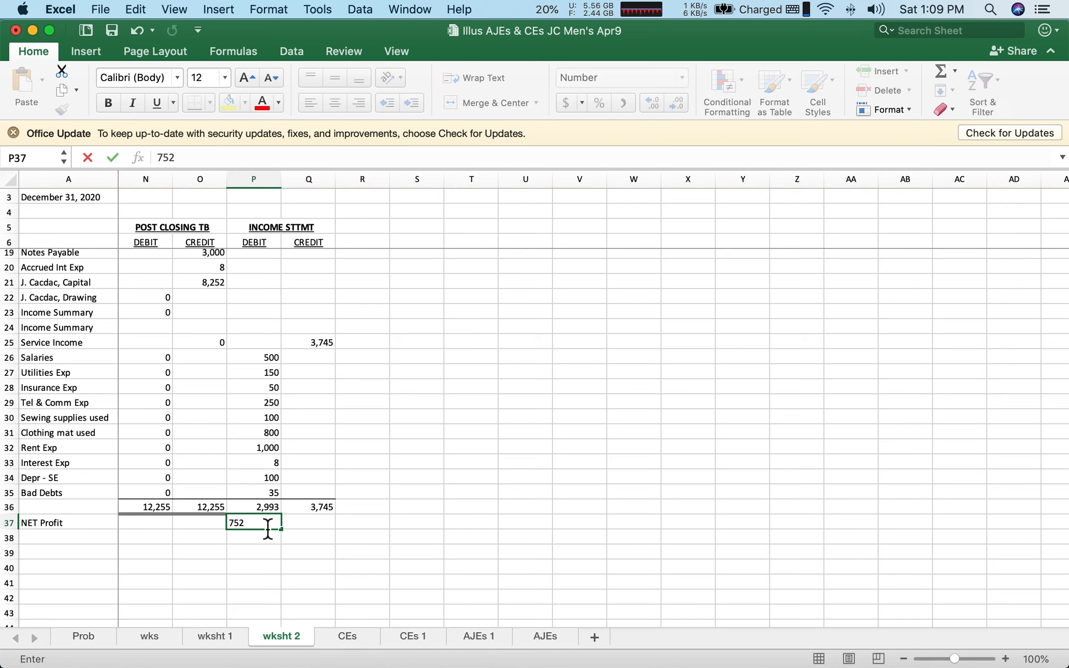
pyautogui.press('Return')
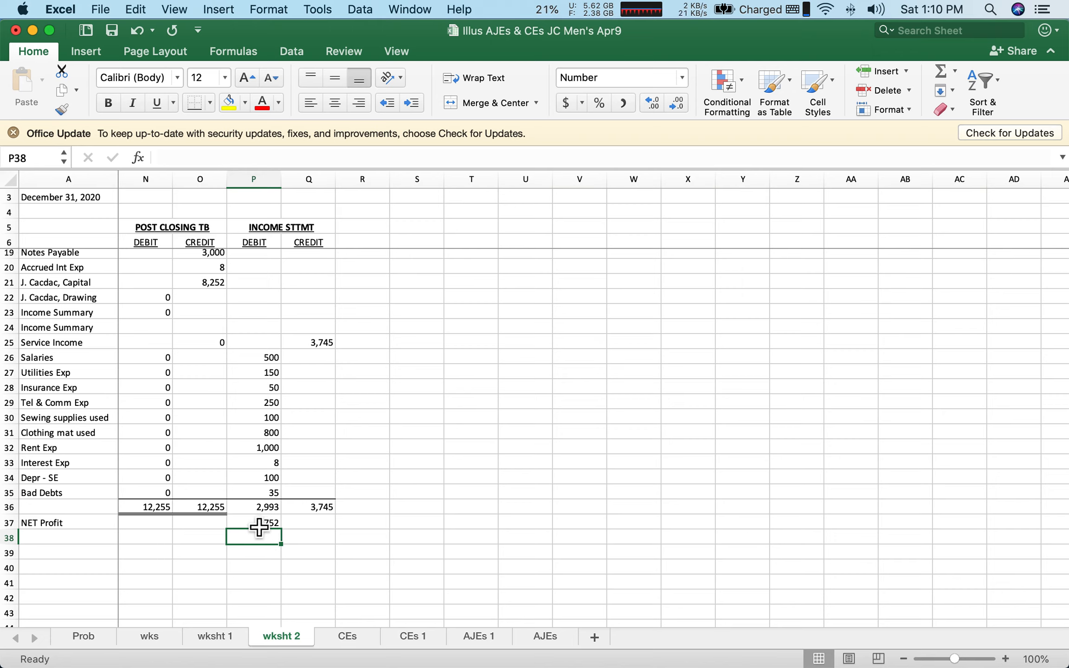
# - Use AutoSum to add the debit total and net profit, P36:P37, into P38
pyautogui.click(259, 524)
pyautogui.click(262, 543)
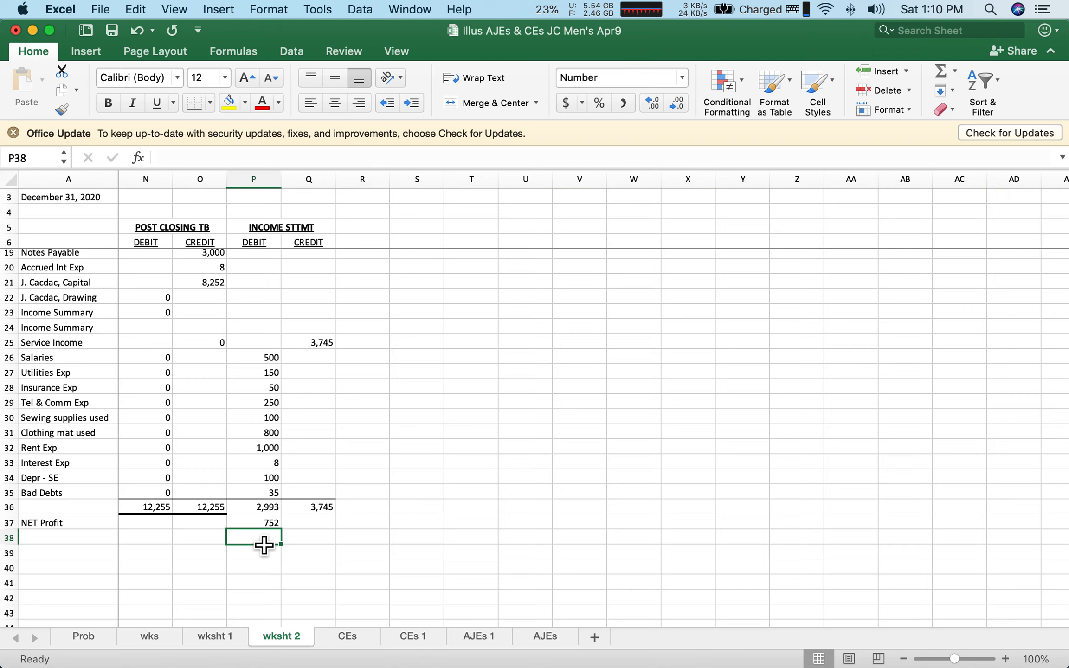
pyautogui.click(276, 508)
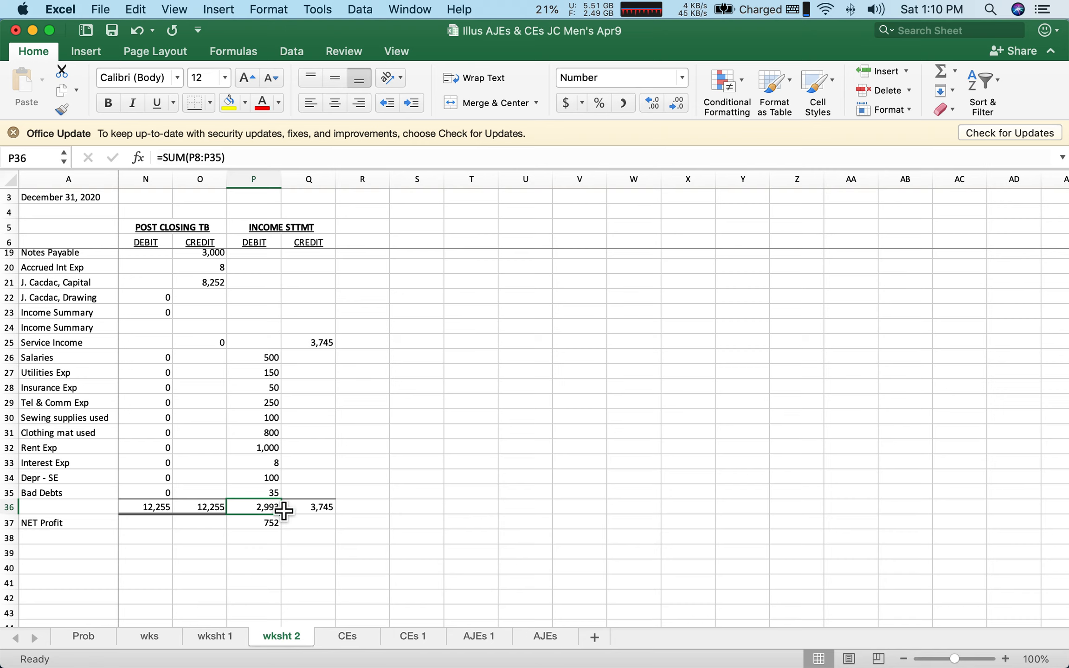
pyautogui.moveTo(284, 510); pyautogui.dragTo(281, 542)
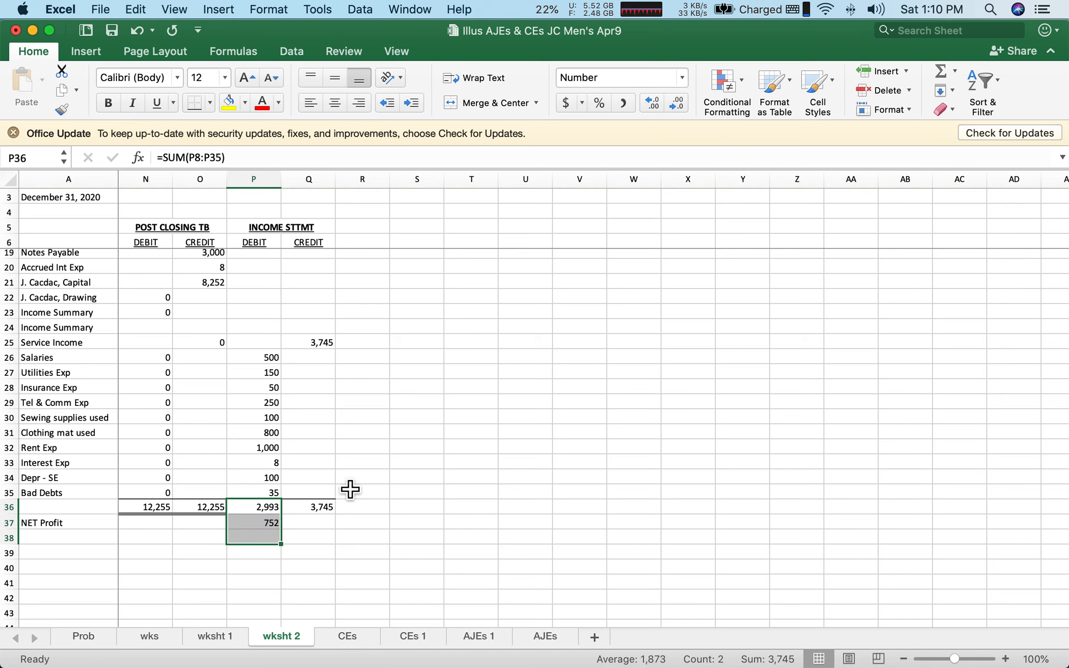
pyautogui.click(941, 74)
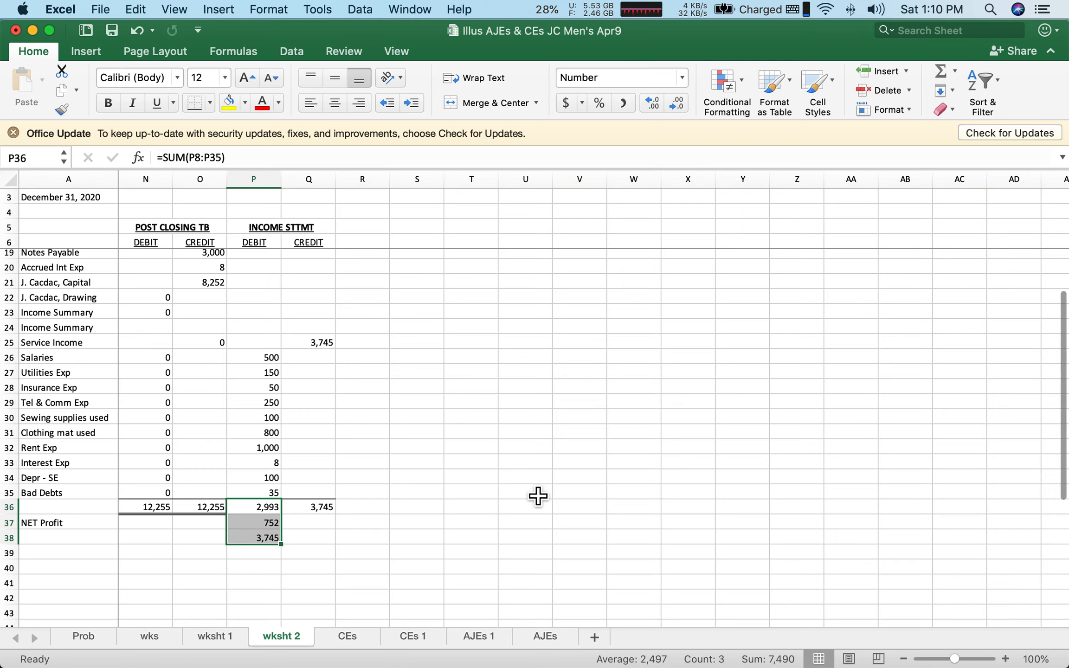
pyautogui.click(414, 558)
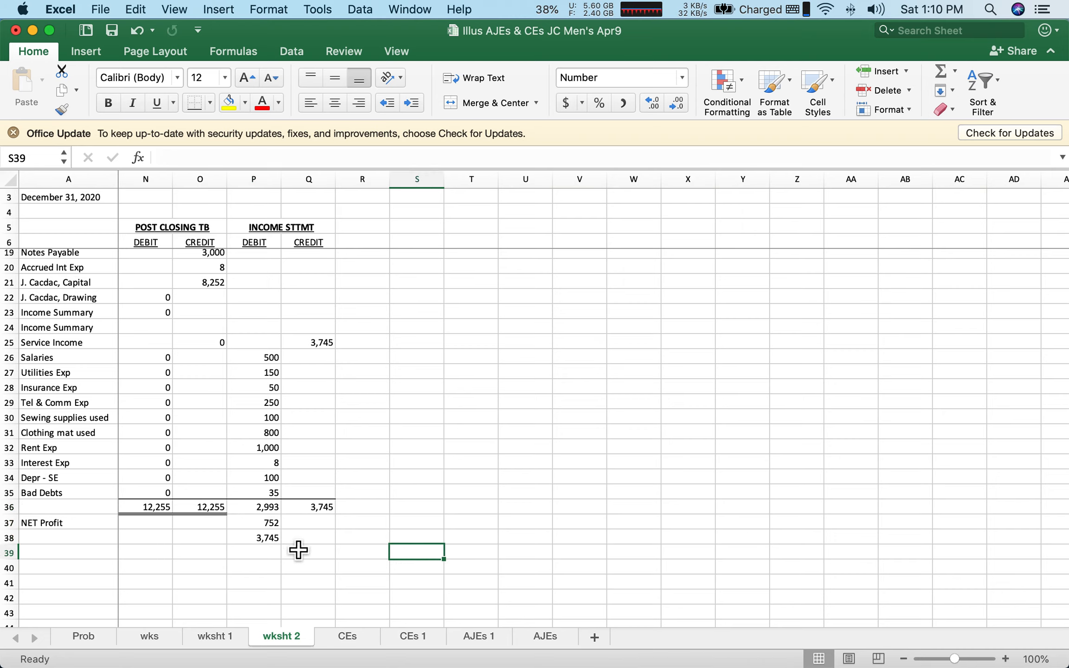
# - Use AutoSum to carry the income statement credit total from Q36:Q37 into Q38
pyautogui.click(319, 546)
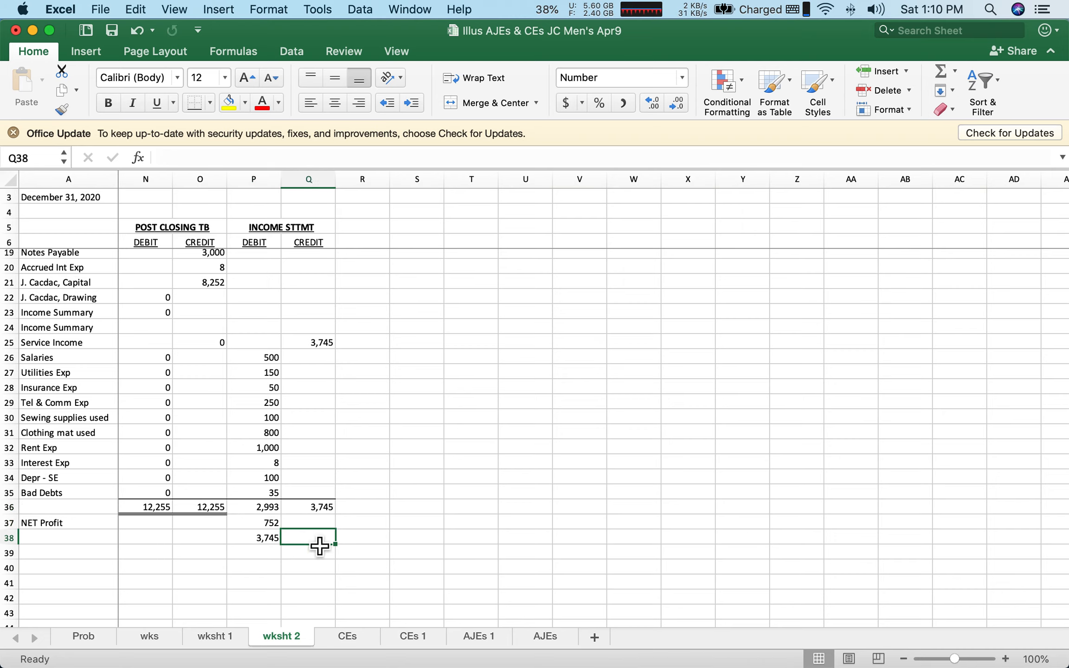
pyautogui.click(330, 510)
pyautogui.moveTo(330, 515); pyautogui.dragTo(332, 539)
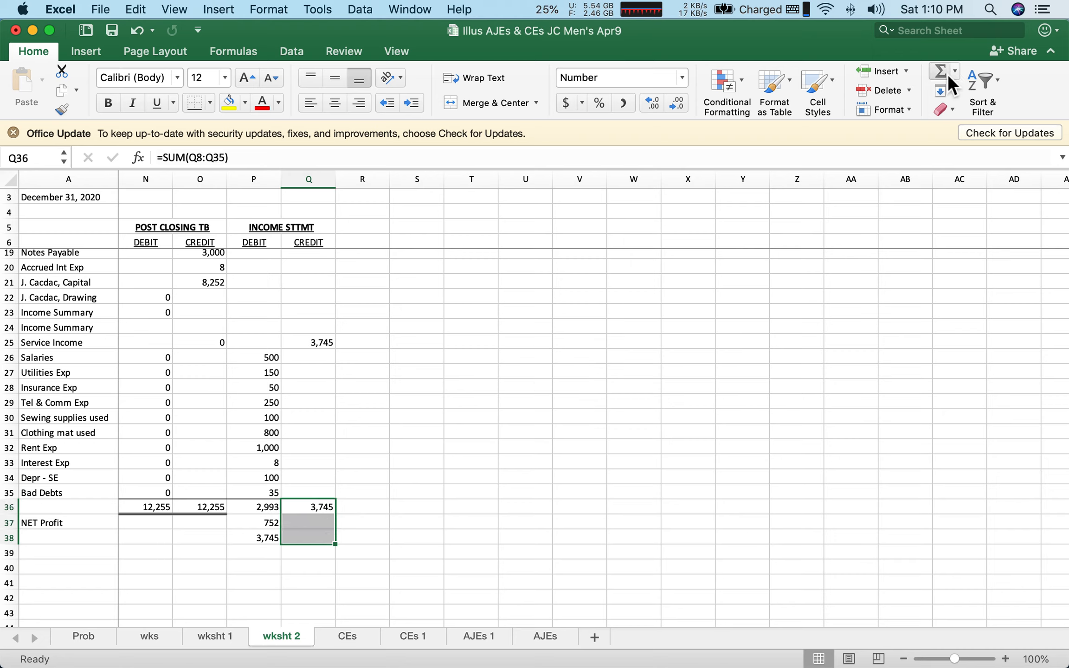
pyautogui.click(592, 507)
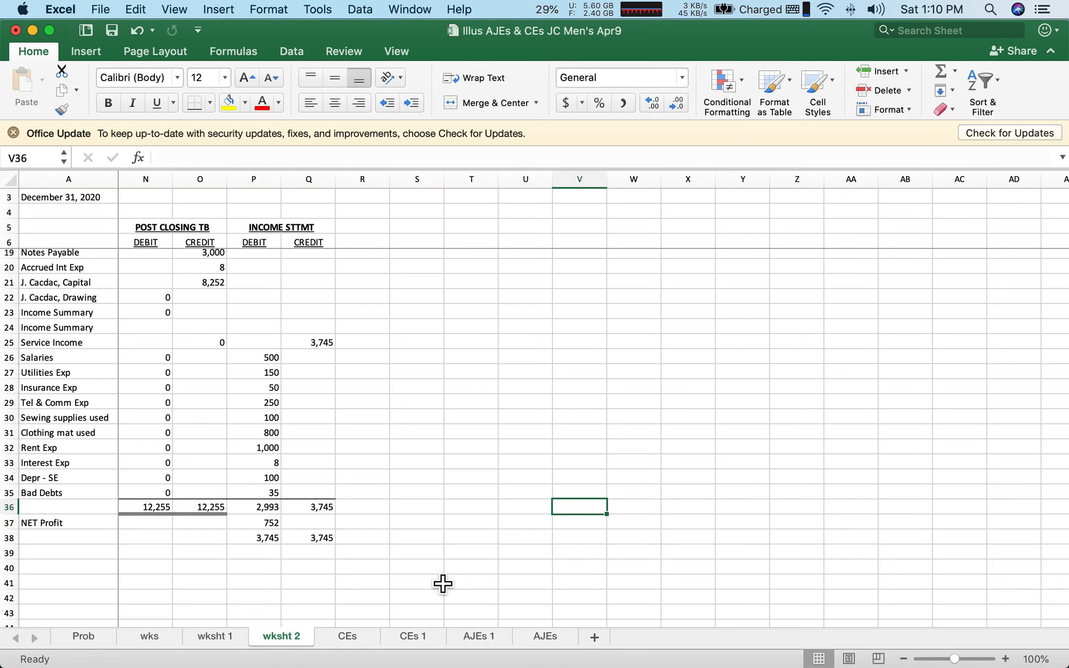
# - Apply a top and double bottom border to the final income statement totals in P38:Q38
pyautogui.click(275, 540)
pyautogui.moveTo(275, 543); pyautogui.dragTo(338, 551)
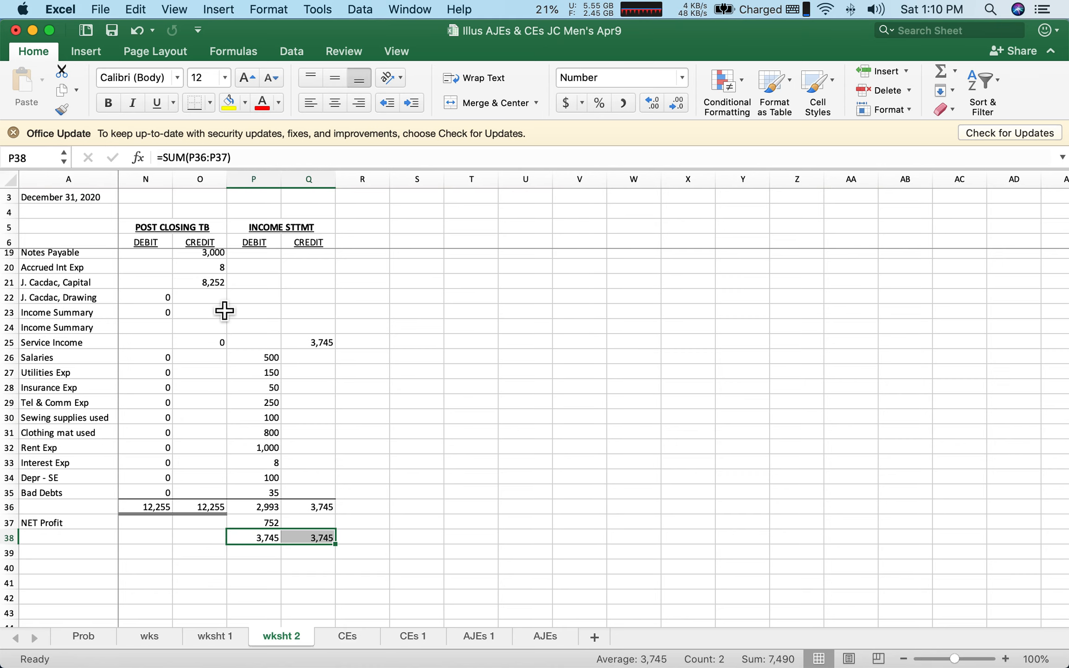
pyautogui.click(208, 102)
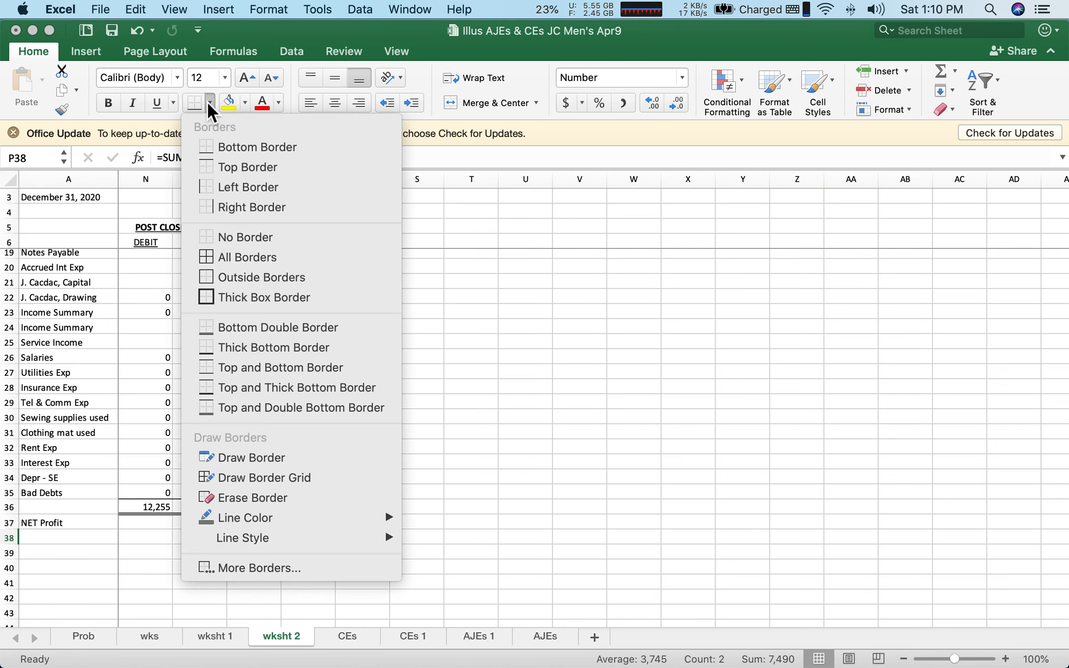
pyautogui.click(273, 412)
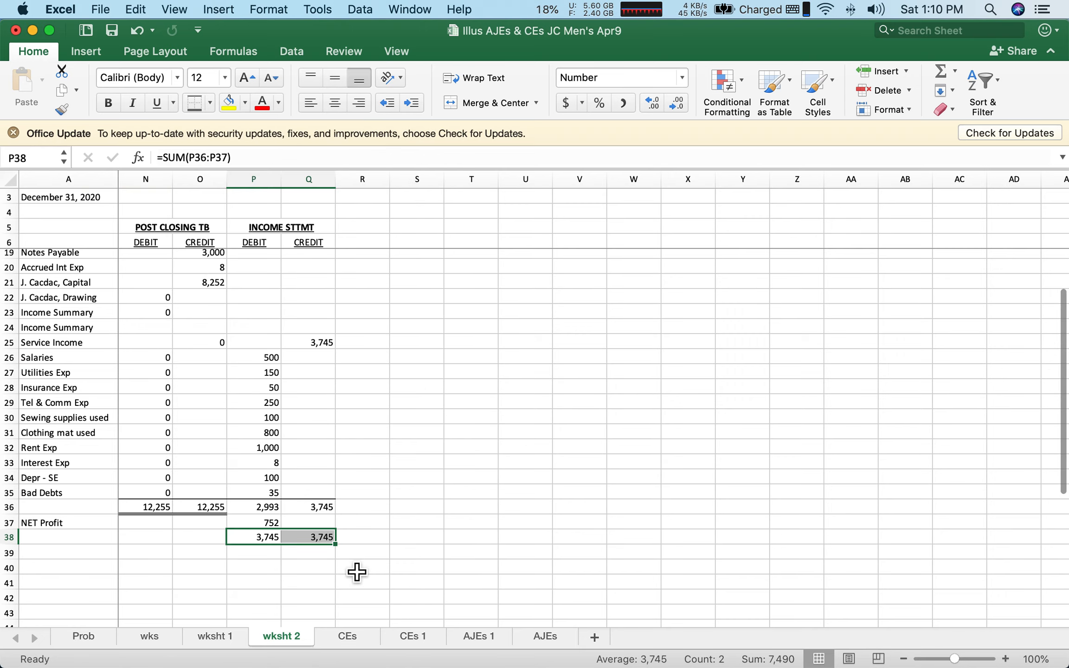
pyautogui.click(362, 553)
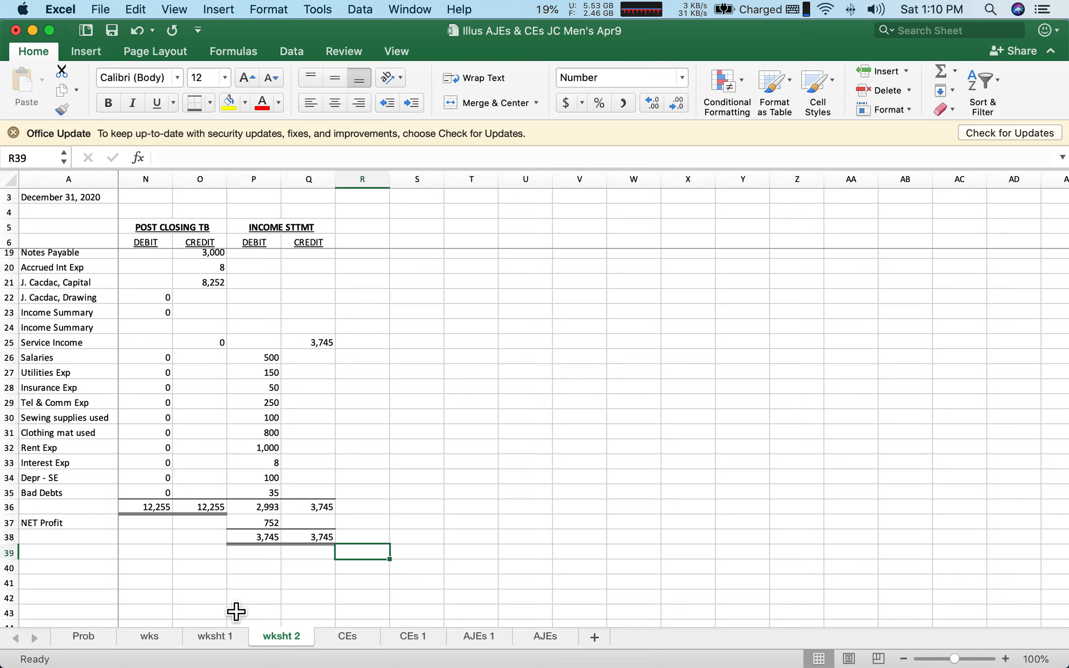
# - Compare the income statement's net profit with the closing entry credited to the owner's capital in L21
pyautogui.click(220, 604)
pyautogui.press('Left')
pyautogui.press('Left')
pyautogui.press('Left')
pyautogui.press('Left')
pyautogui.press('Left')
pyautogui.press('Left')
pyautogui.press('Left')
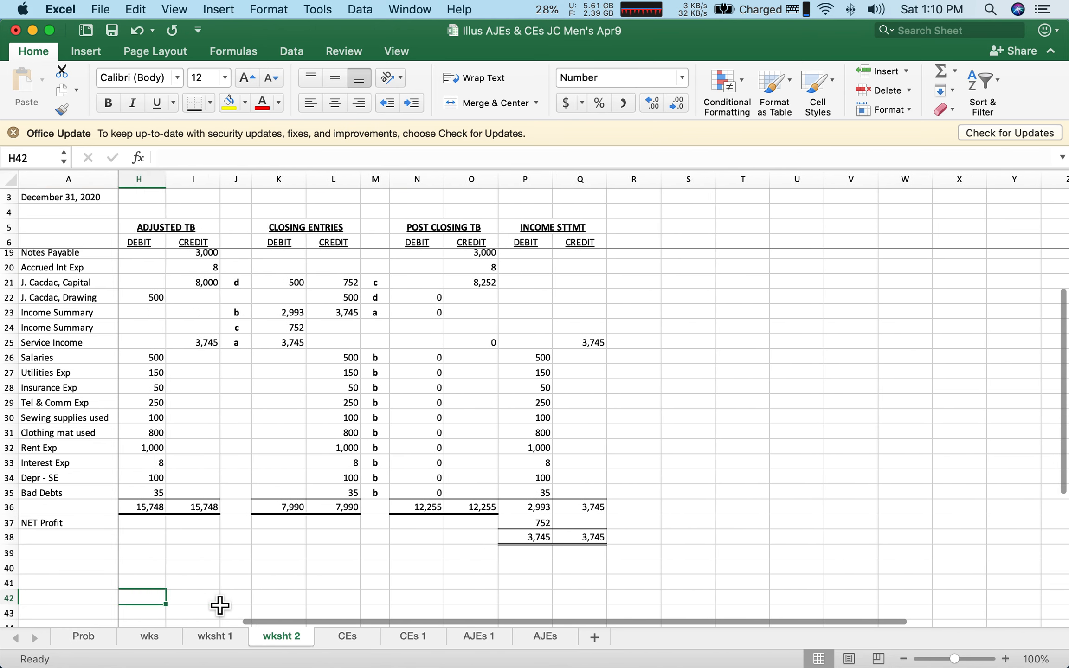
pyautogui.press('Left')
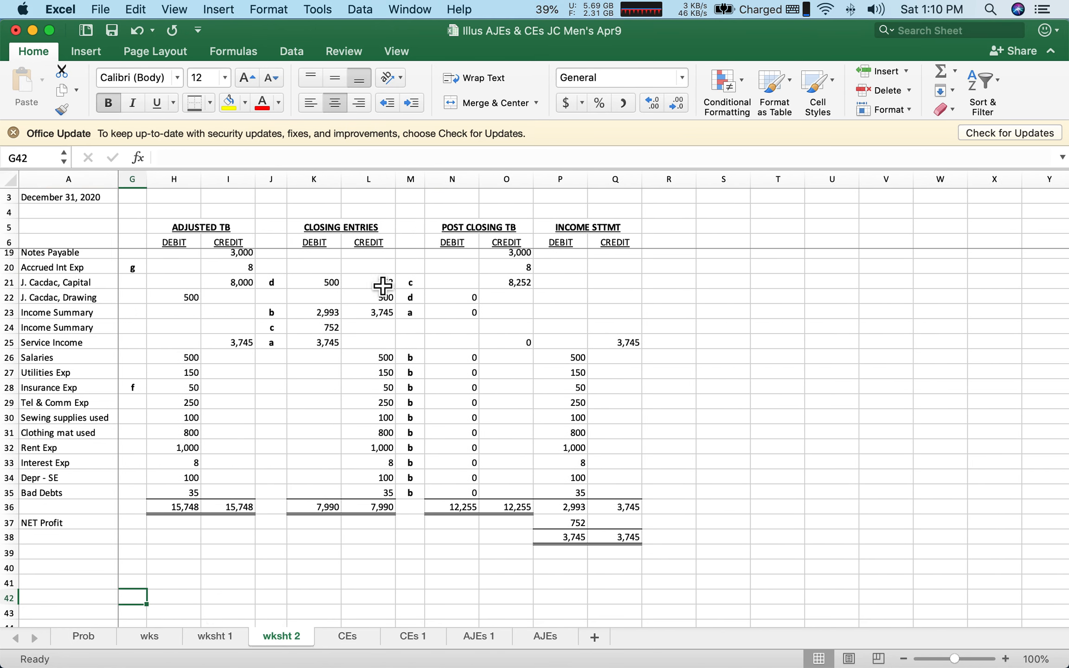
pyautogui.click(393, 284)
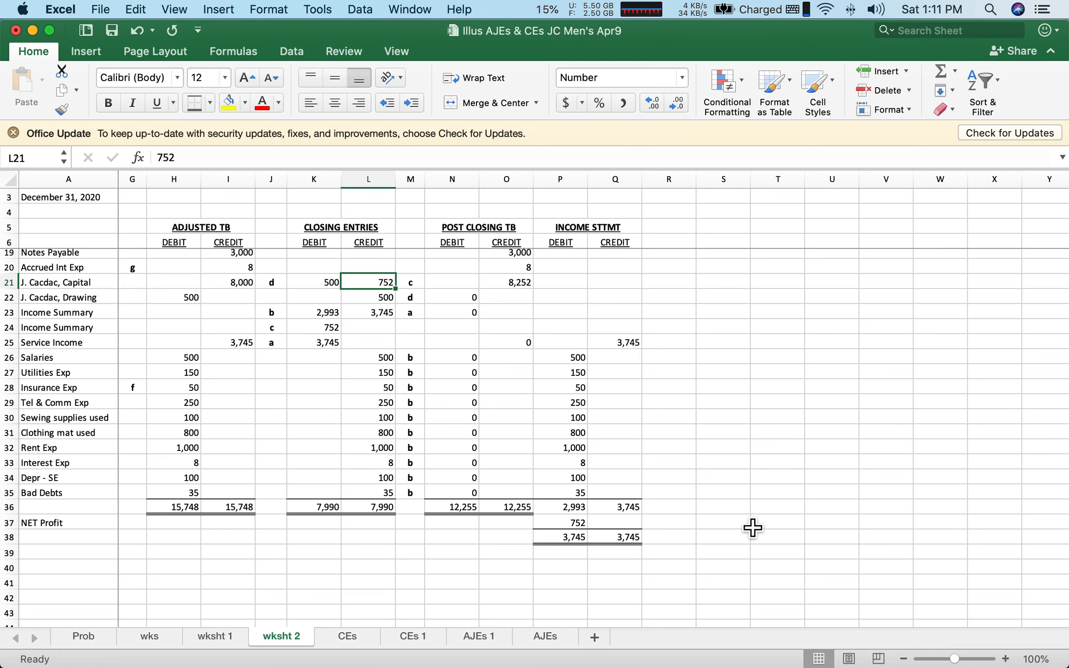
pyautogui.scroll(4, 752, 527)
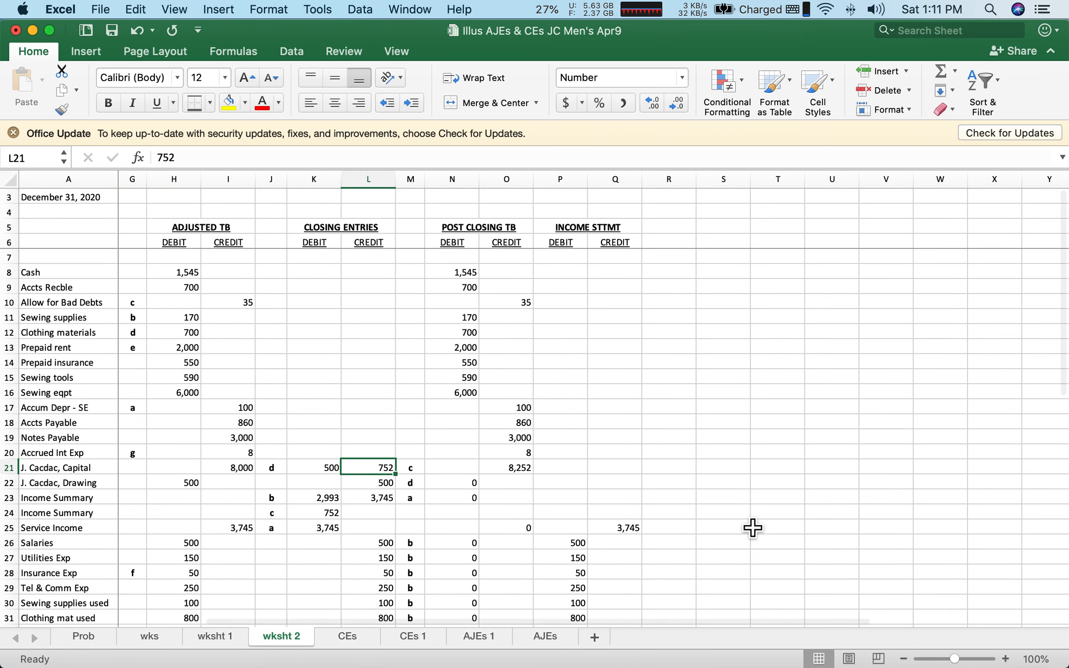
# - Merge and center R5:S5 and enter BALANCE SHEET as a bold, underlined heading
pyautogui.scroll(-5, 752, 527)
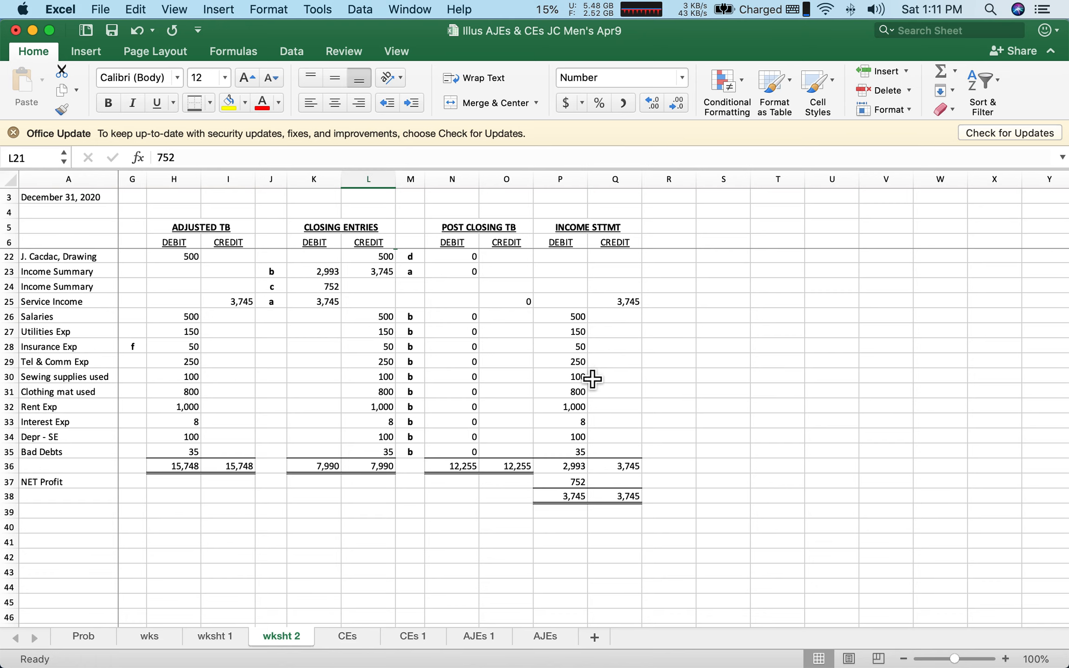
pyautogui.scroll(10, 650, 440)
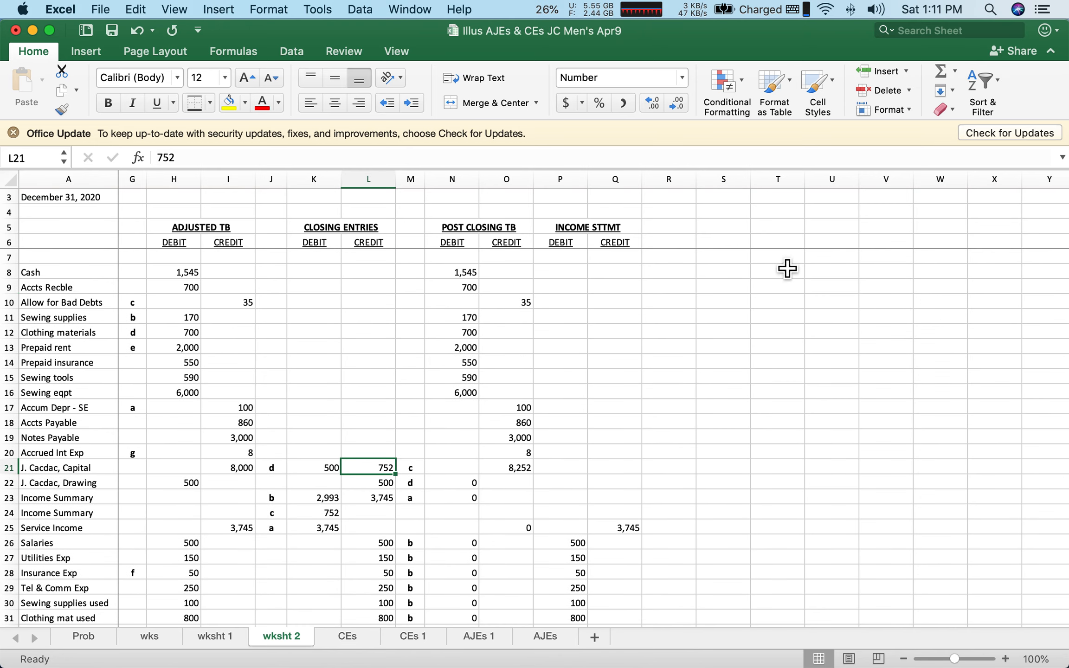
pyautogui.click(681, 231)
pyautogui.moveTo(698, 233)
pyautogui.mouseDown()
pyautogui.moveTo(732, 242)
pyautogui.moveTo(732, 232)
pyautogui.mouseUp()
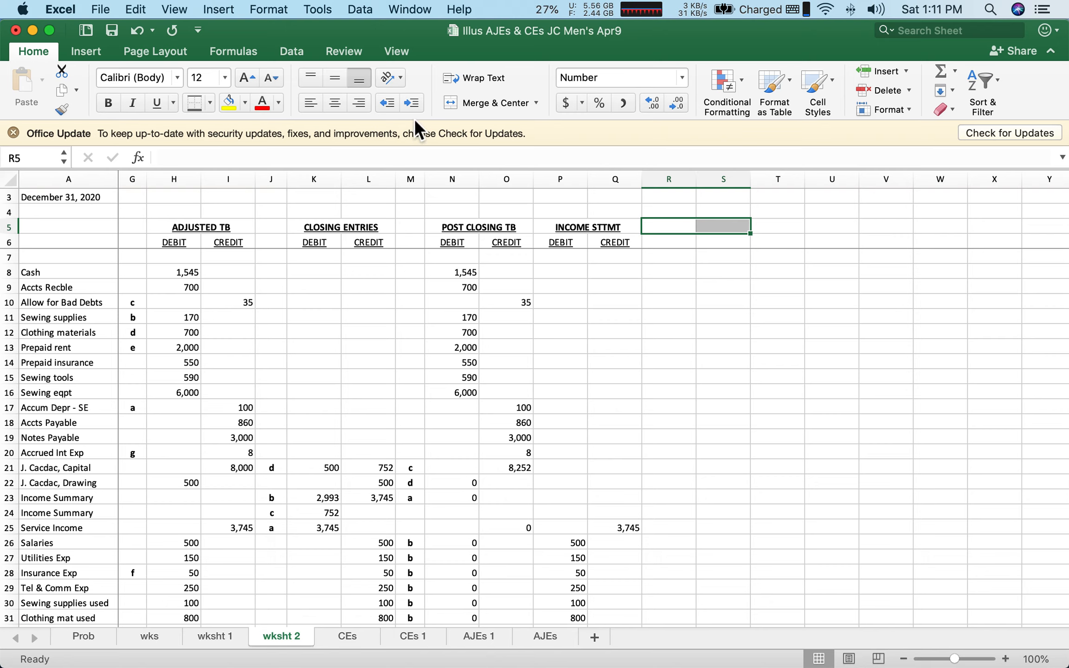
pyautogui.click(470, 103)
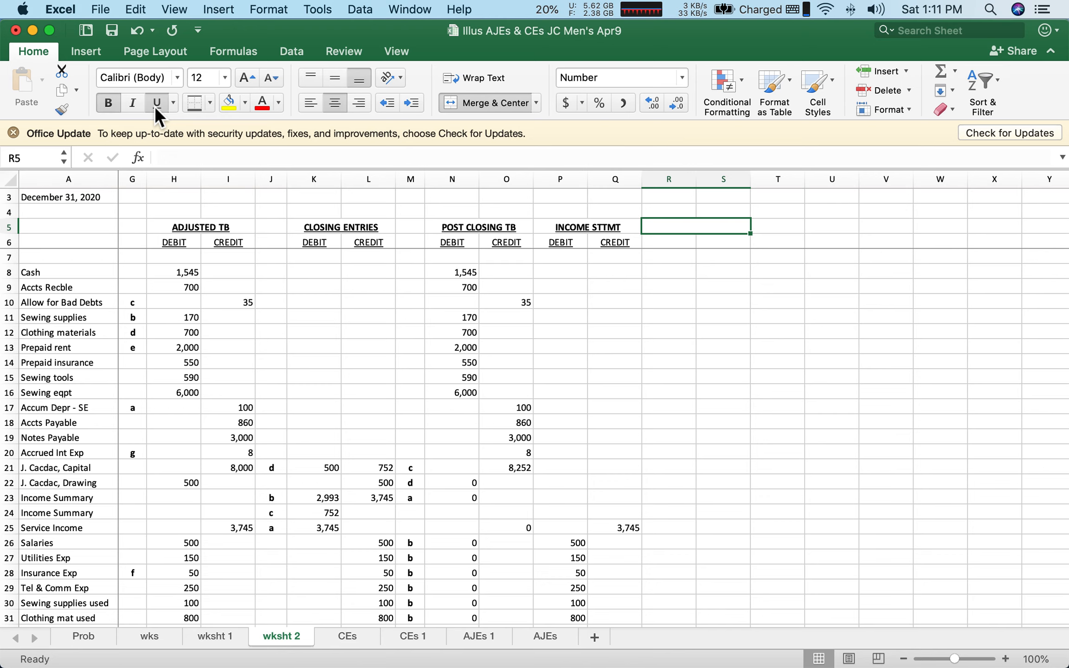
pyautogui.write('BALANCE SHEET')
pyautogui.press('Return')
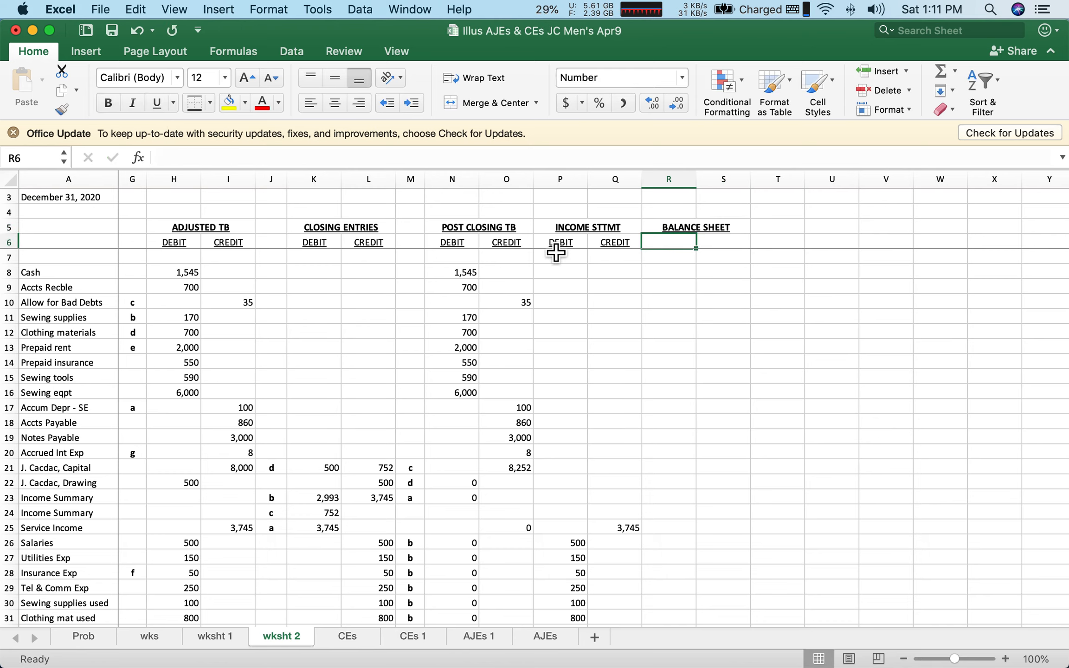
# - Copy the DEBIT and CREDIT subheadings from P6:Q6 into R6:S6 under the balance sheet heading
pyautogui.moveTo(564, 253); pyautogui.dragTo(614, 254)
pyautogui.rightClick(610, 242)
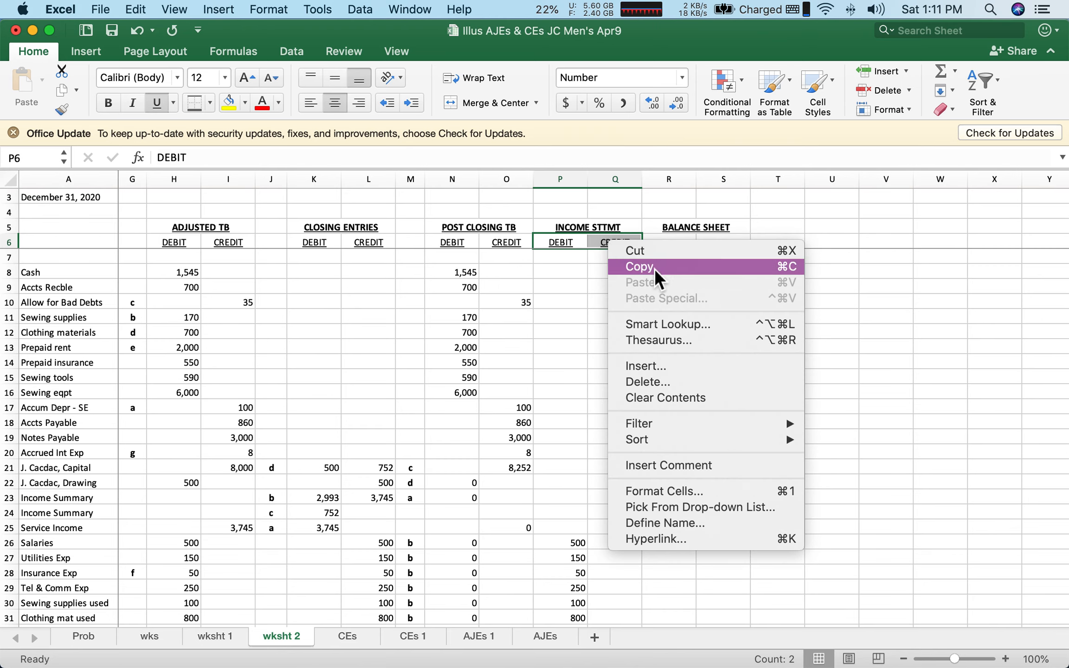
pyautogui.click(654, 266)
pyautogui.click(681, 247)
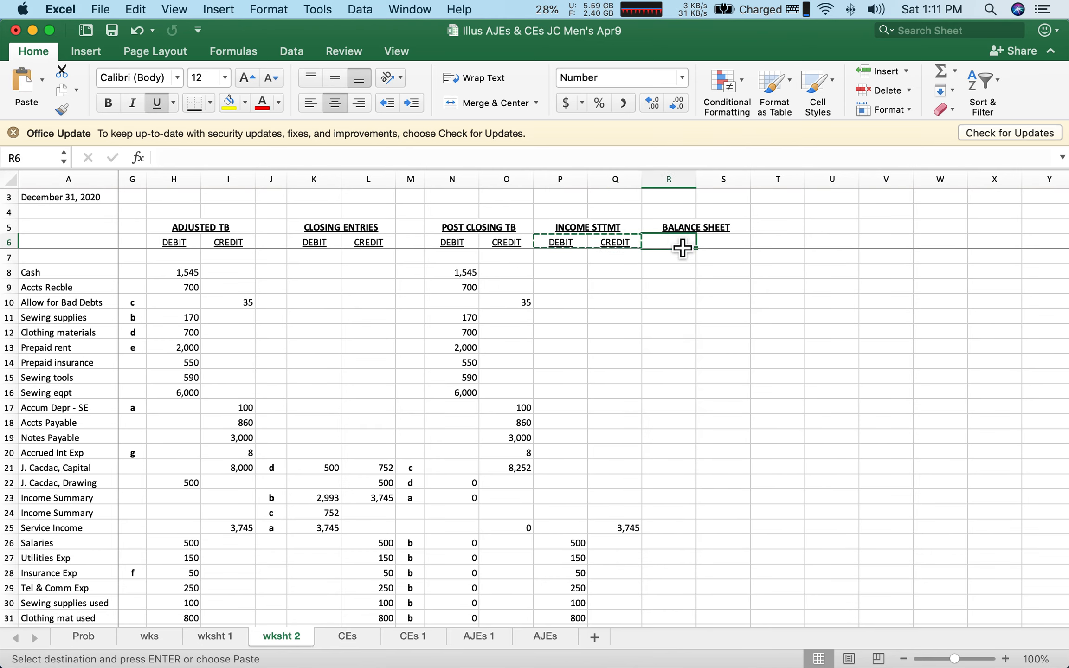
pyautogui.rightClick(680, 244)
pyautogui.click(707, 277)
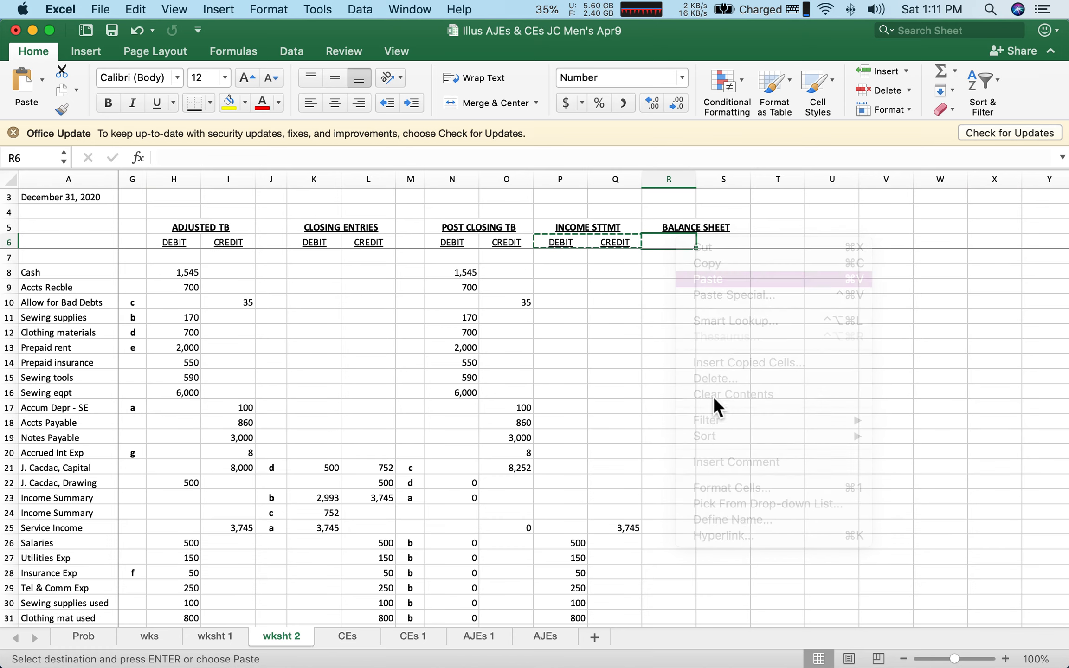
# - Try to copy the post-closing debit balances in N8:N16 into R8:R16 with a regular paste
pyautogui.scroll(-2, 719, 435)
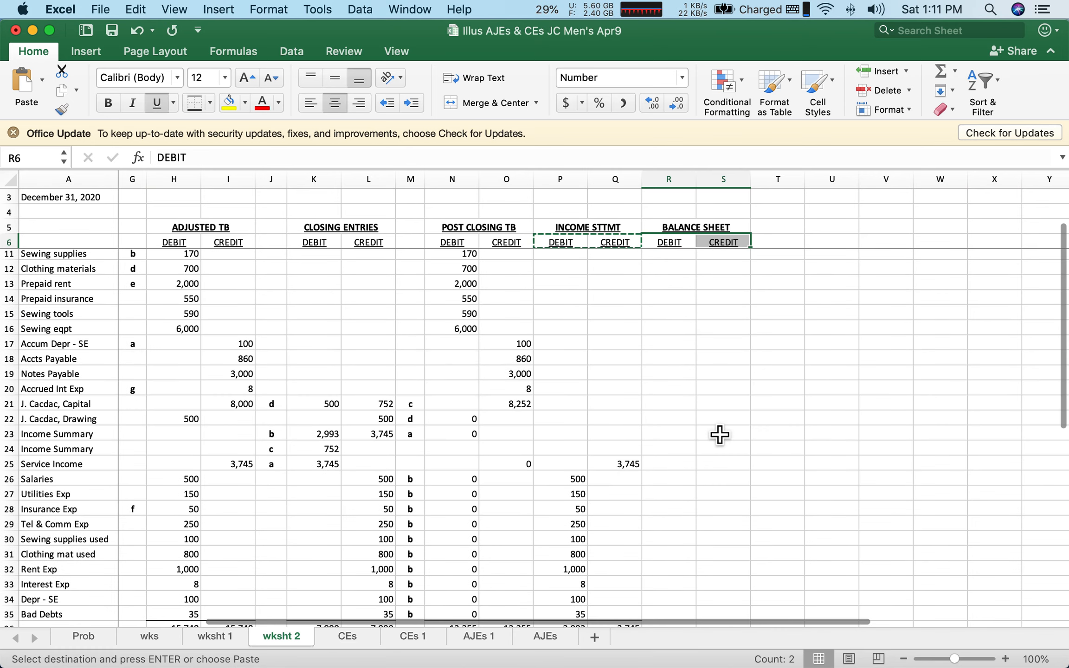
pyautogui.scroll(2, 719, 435)
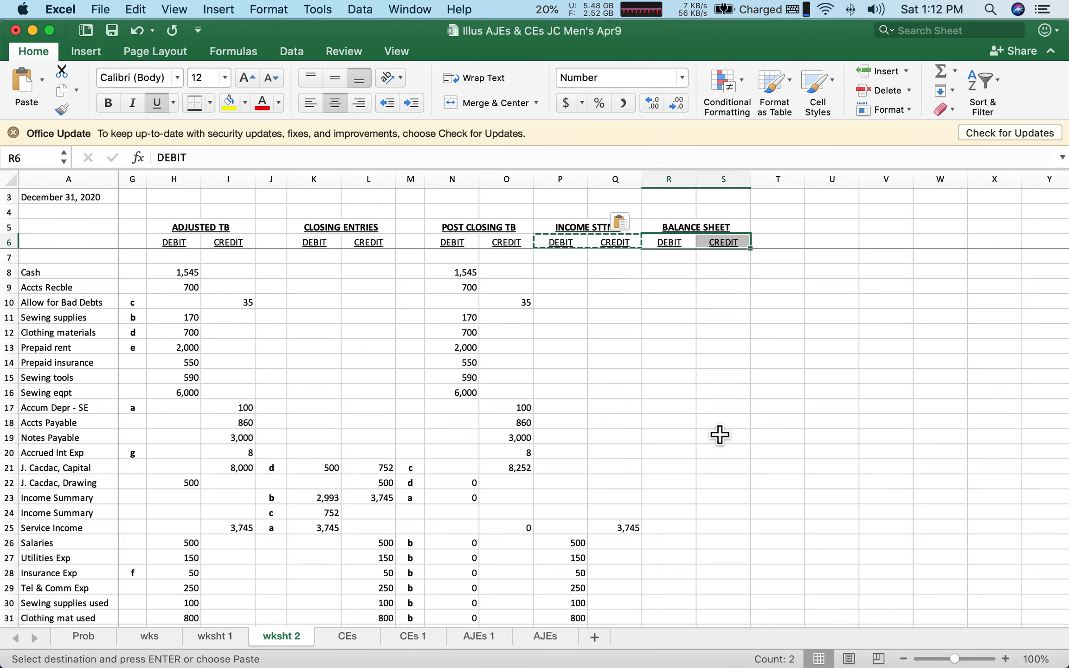
pyautogui.scroll(-1, 719, 435)
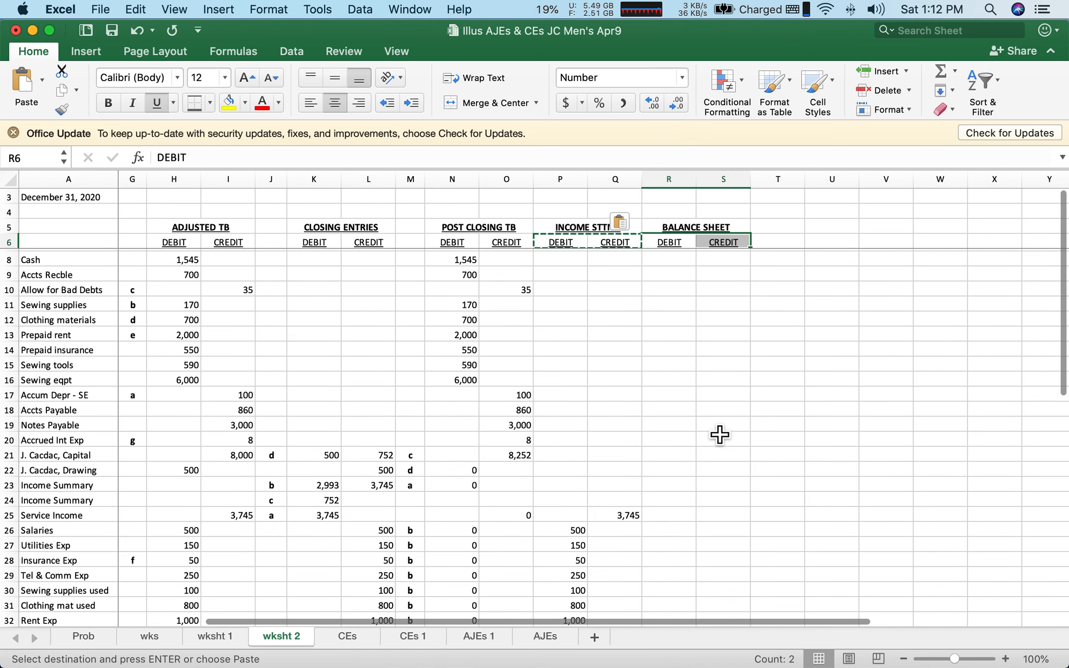
pyautogui.scroll(-10, 719, 434)
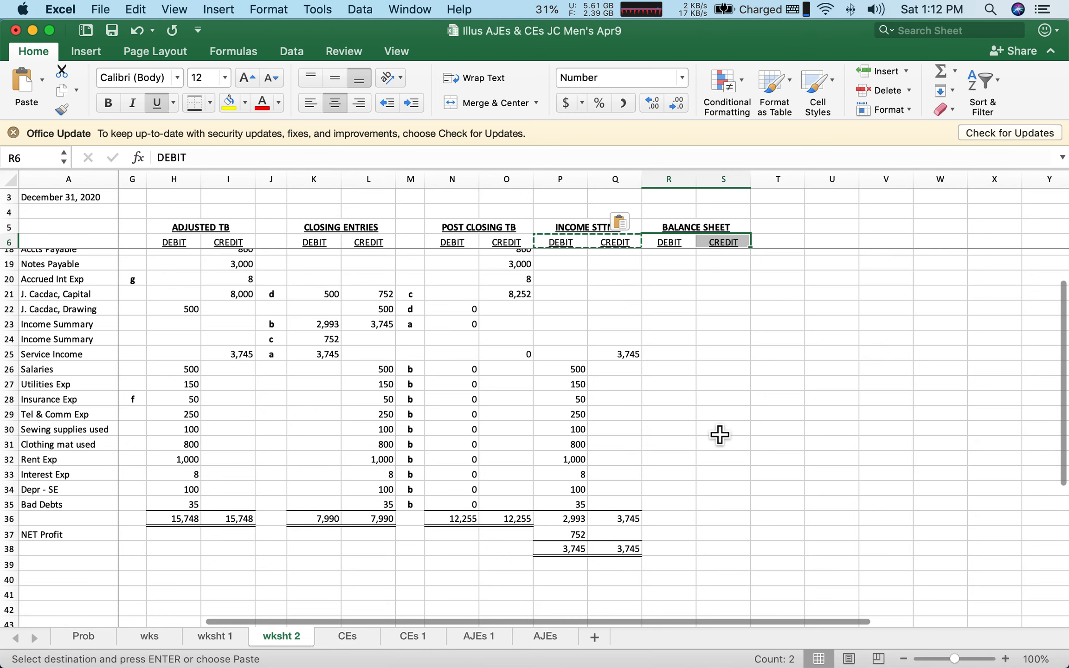
pyautogui.scroll(11, 720, 435)
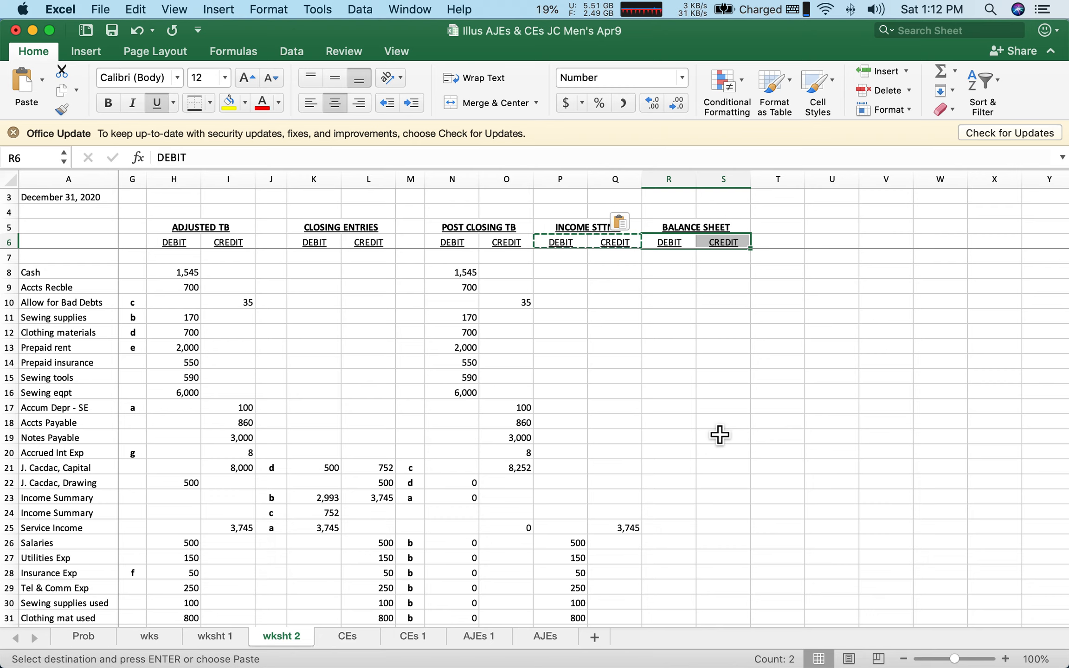
pyautogui.click(472, 275)
pyautogui.moveTo(472, 274); pyautogui.dragTo(474, 396)
pyautogui.rightClick(468, 382)
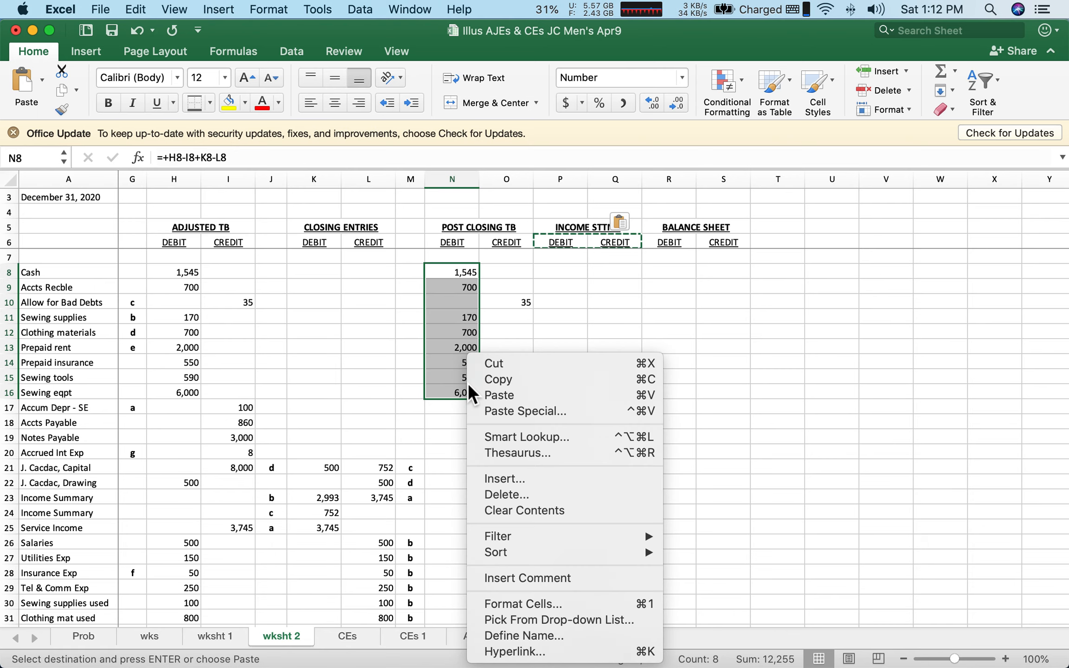
pyautogui.click(507, 382)
pyautogui.moveTo(615, 272); pyautogui.dragTo(615, 302)
pyautogui.click(678, 277)
pyautogui.rightClick(674, 274)
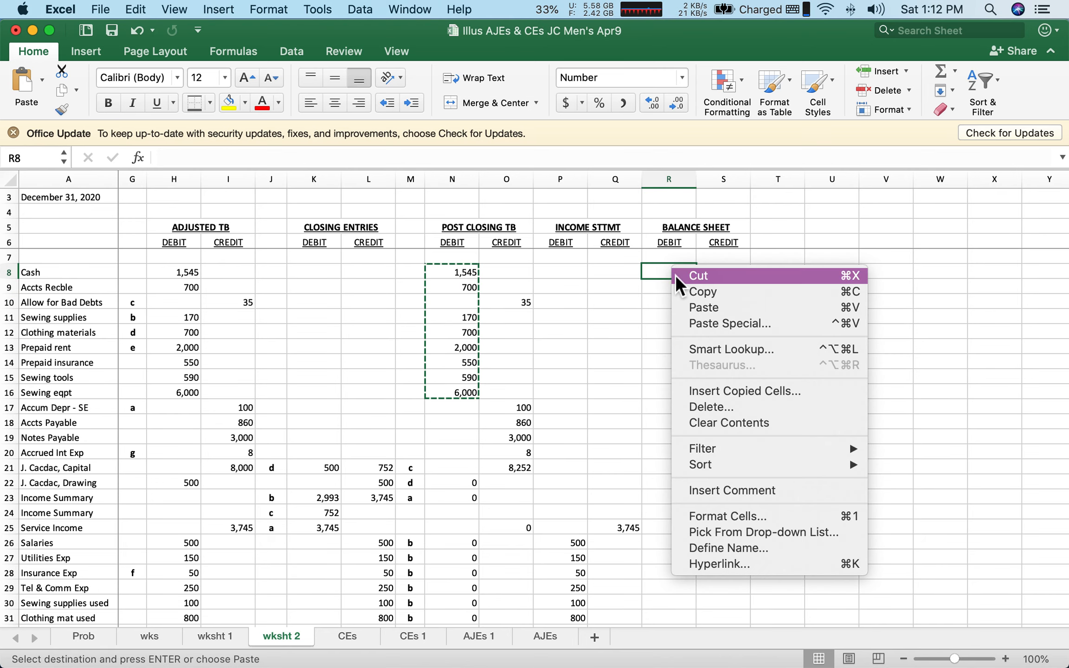
pyautogui.click(703, 308)
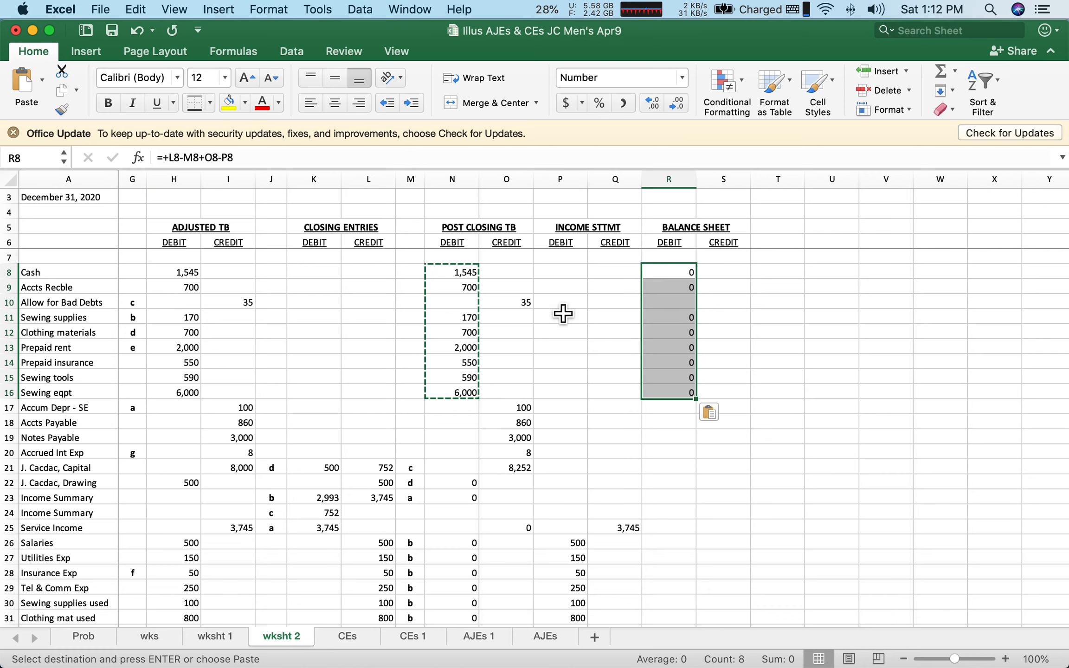
pyautogui.click(565, 351)
# - Copy the post-closing debit balances in N8:N16 and paste them as values only into R8:R16
pyautogui.moveTo(470, 276); pyautogui.dragTo(472, 397)
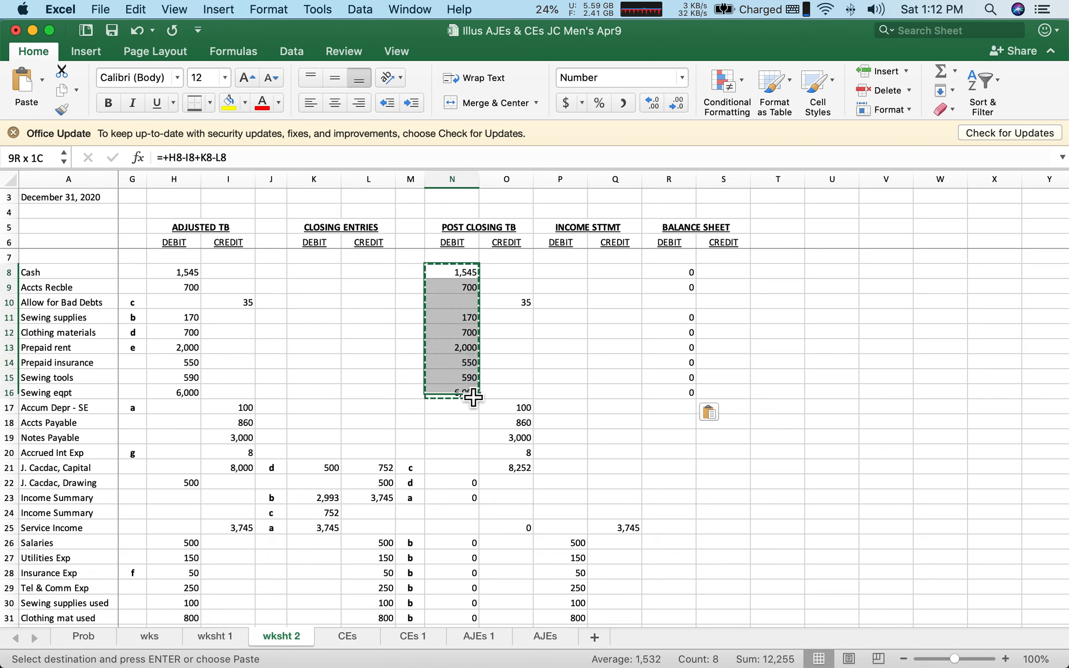
pyautogui.rightClick(465, 362)
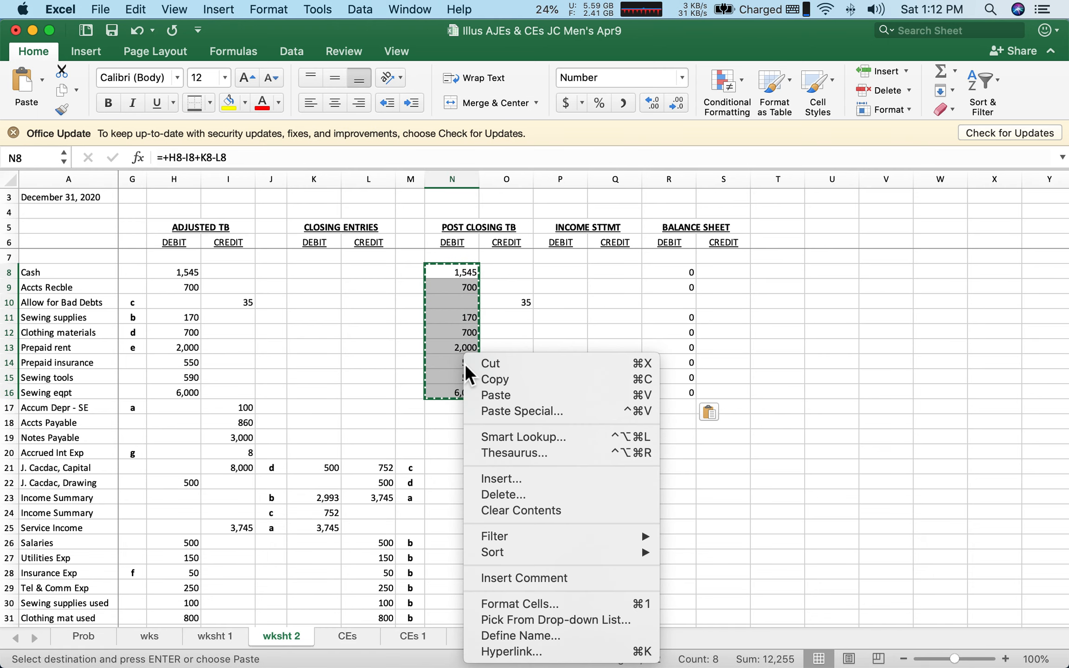
pyautogui.click(486, 381)
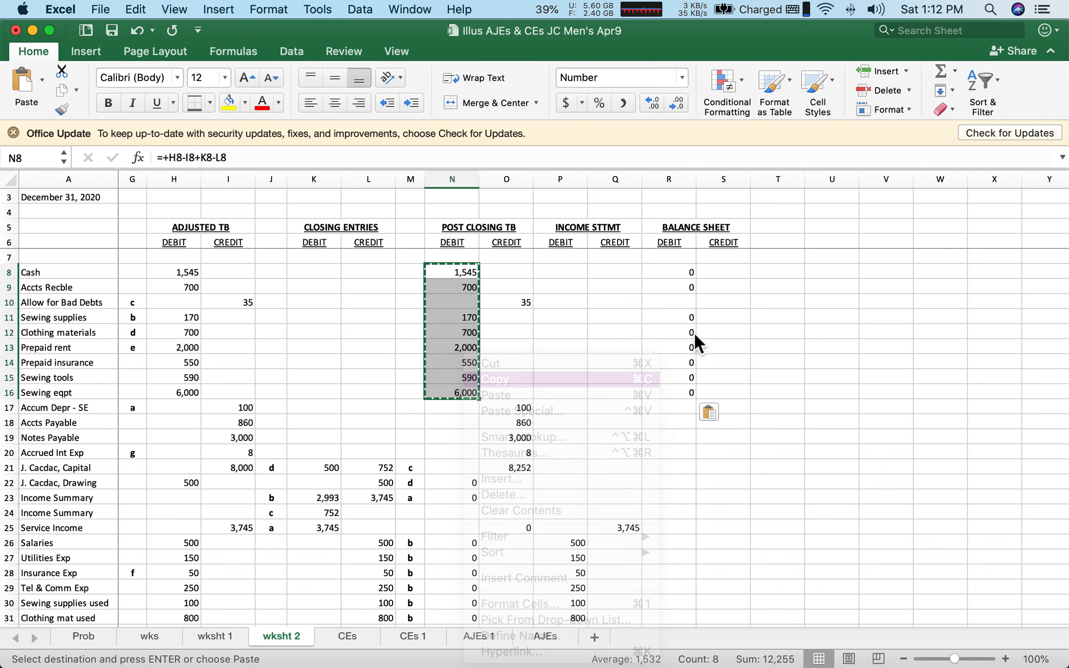
pyautogui.click(685, 278)
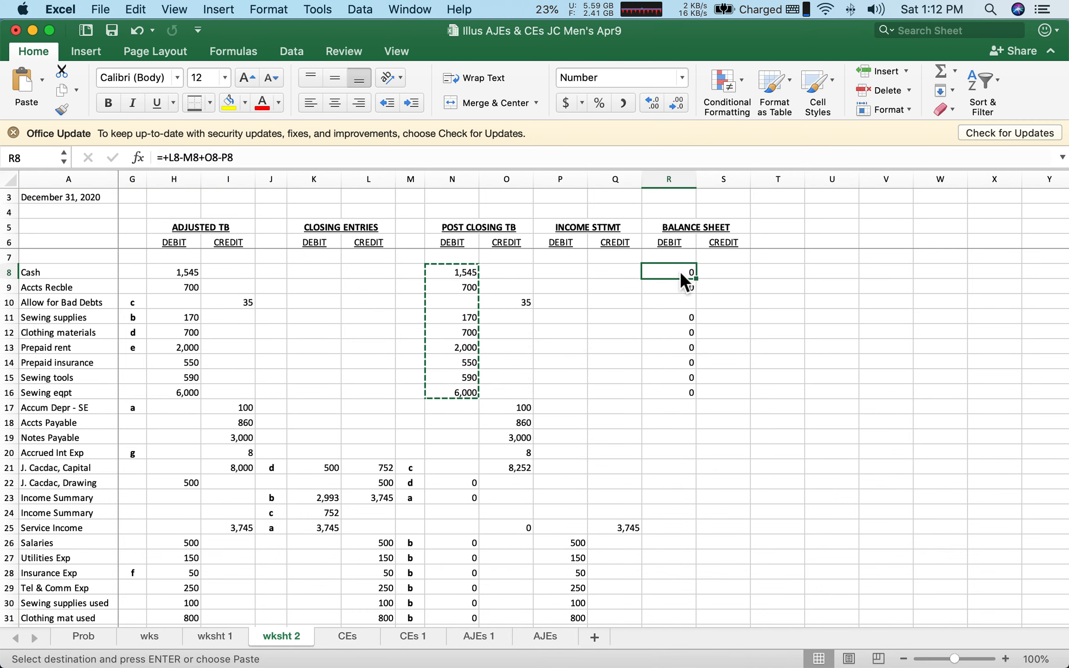
pyautogui.rightClick(679, 270)
pyautogui.click(714, 325)
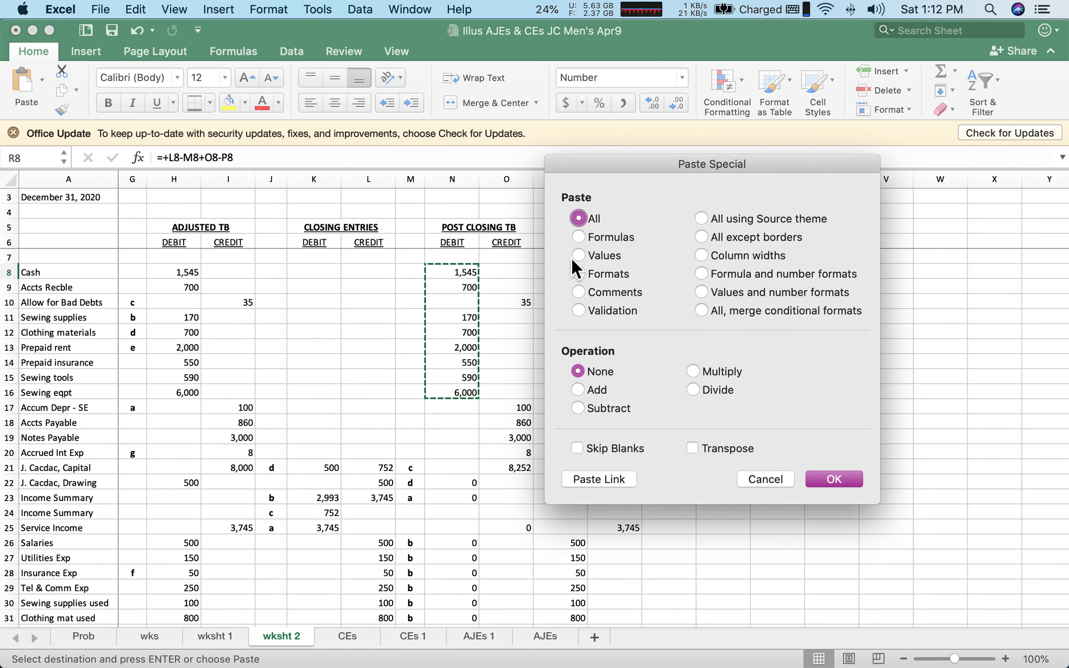
pyautogui.click(579, 253)
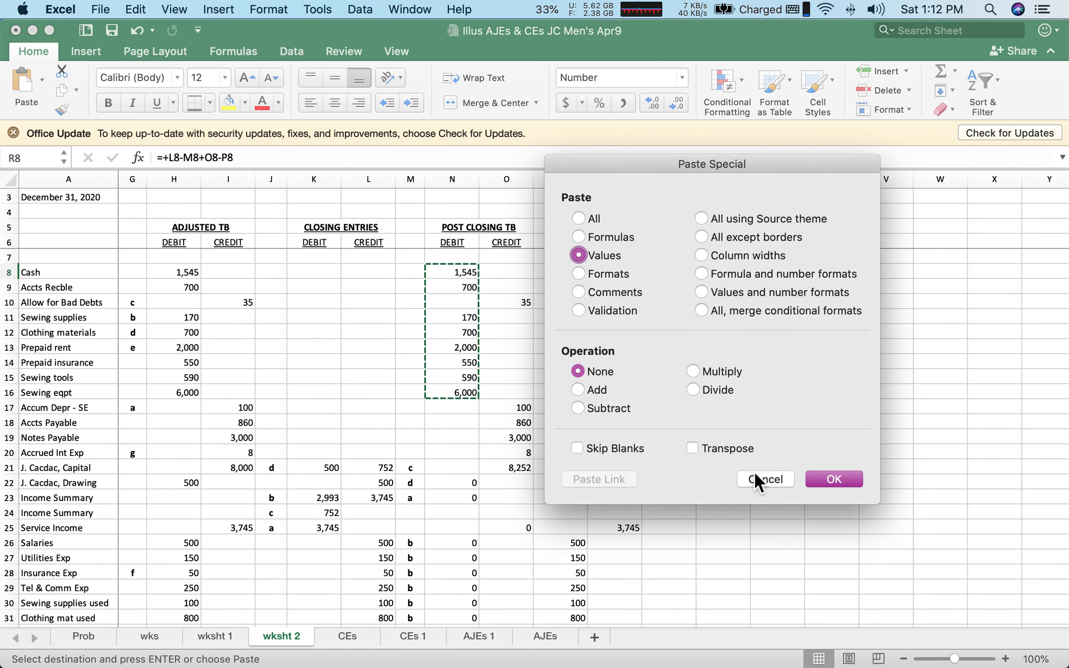
pyautogui.click(827, 482)
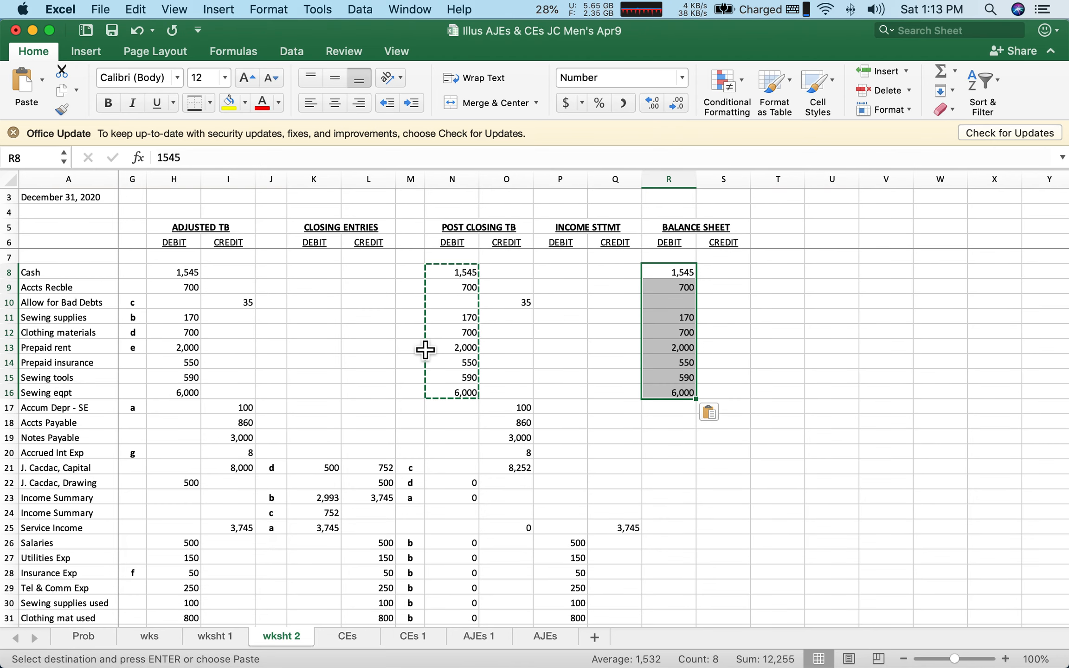
pyautogui.click(559, 347)
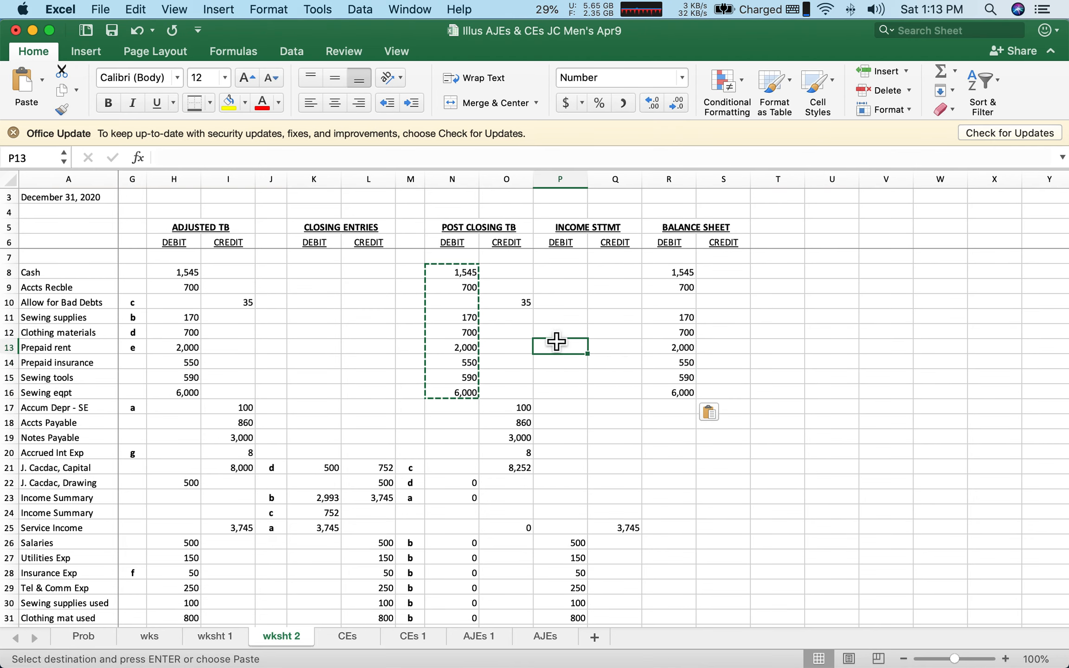
# - Copy the post-closing credit balances in O10:O21 and paste them as values only into S10:S21
pyautogui.click(523, 303)
pyautogui.moveTo(523, 303); pyautogui.dragTo(525, 470)
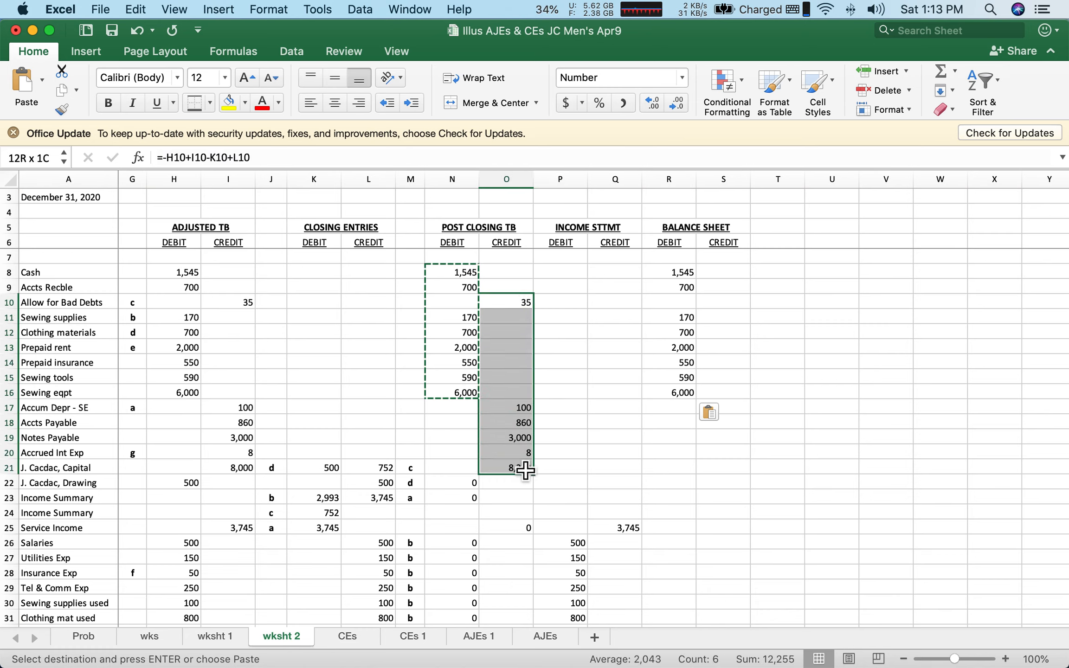
pyautogui.rightClick(516, 416)
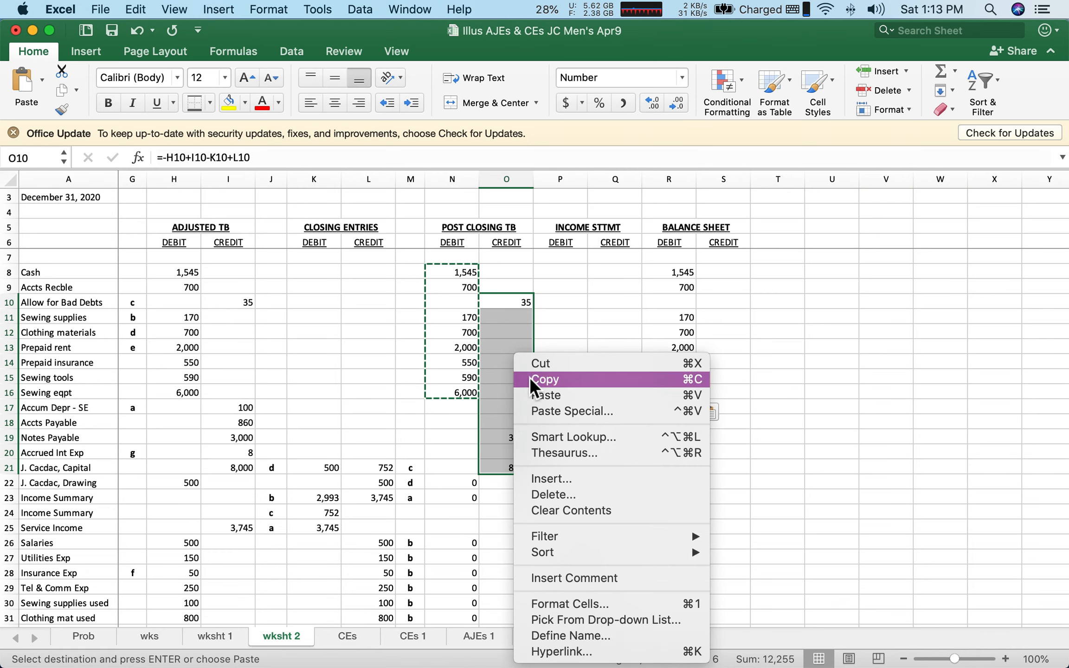
pyautogui.click(631, 378)
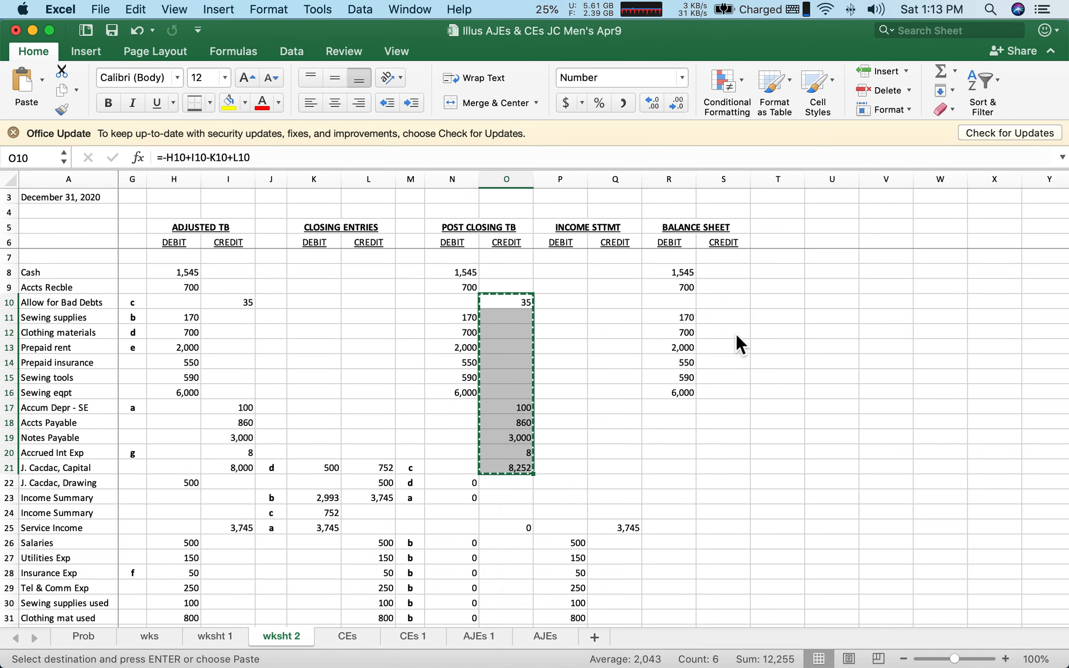
pyautogui.click(736, 310)
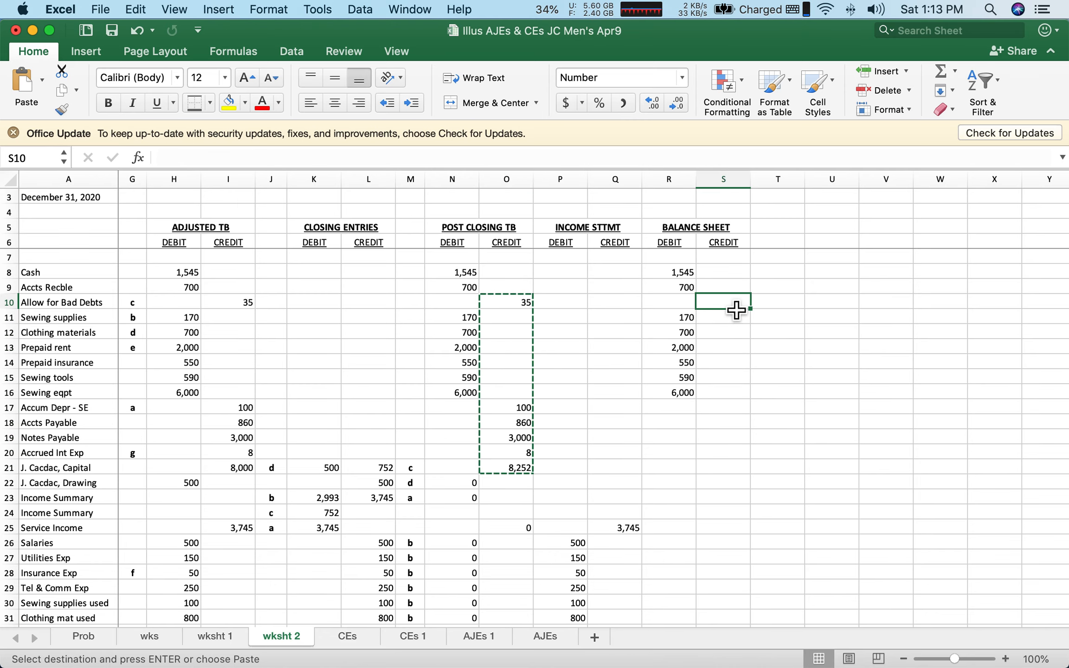
pyautogui.rightClick(731, 304)
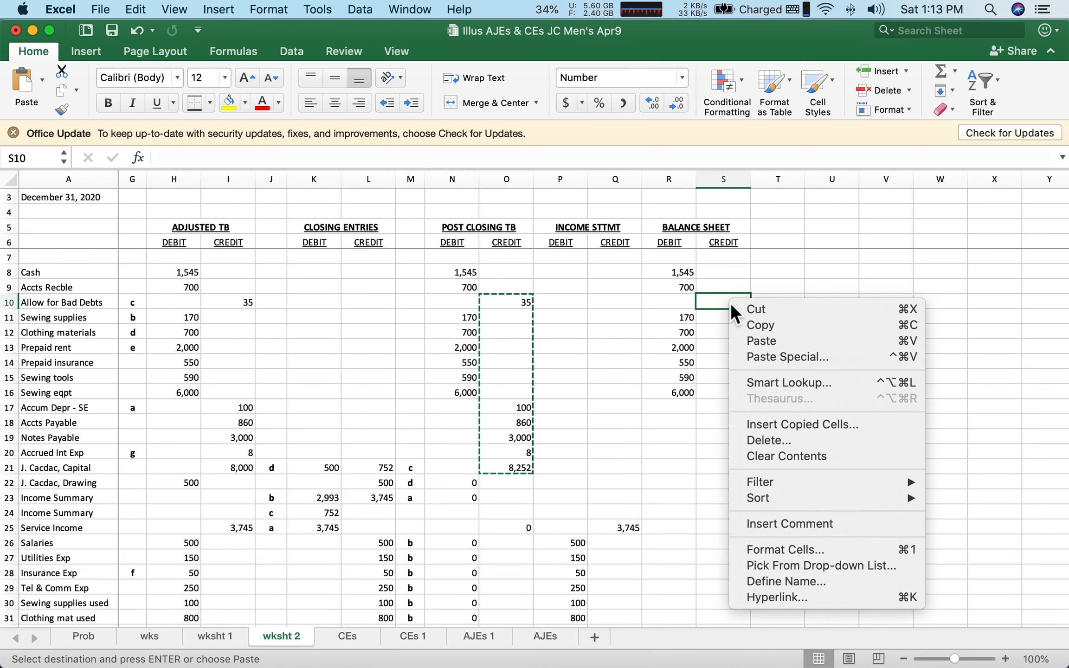
pyautogui.click(762, 356)
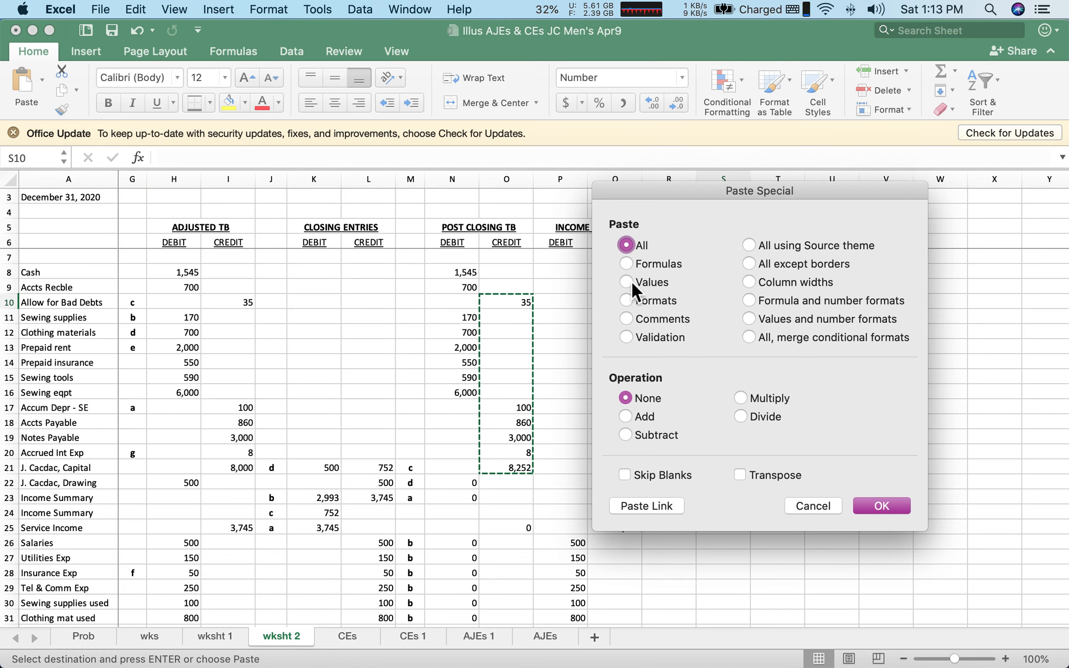
pyautogui.click(629, 278)
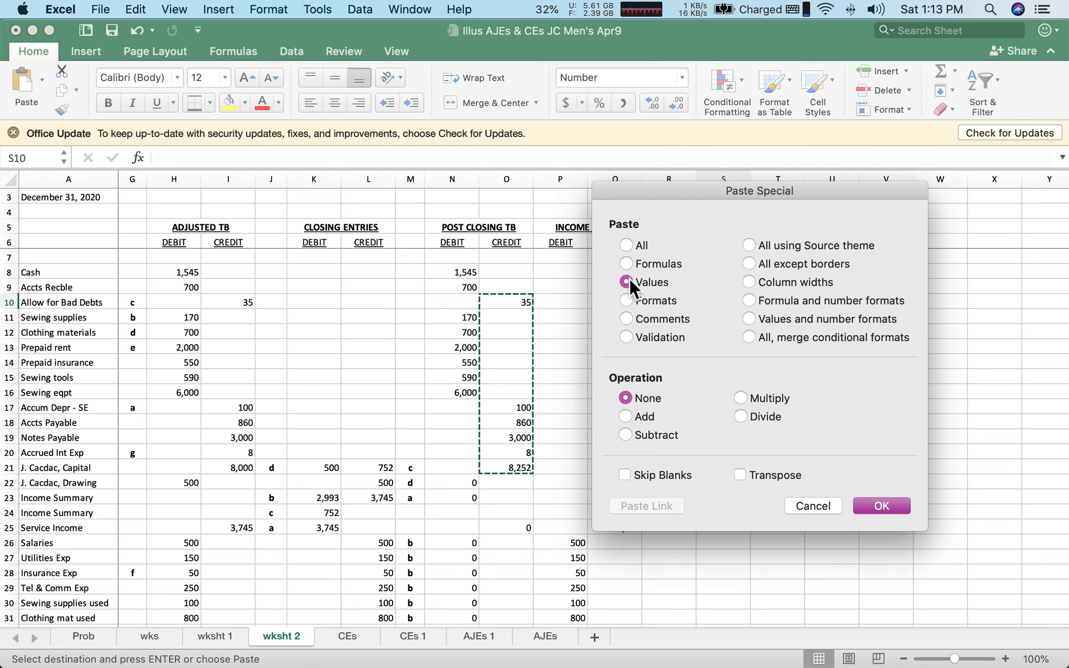
pyautogui.click(878, 506)
# - Copy the post-closing credit total formula in O36 and paste it into R36:S36 to total the balance sheet columns
pyautogui.scroll(-3, 811, 567)
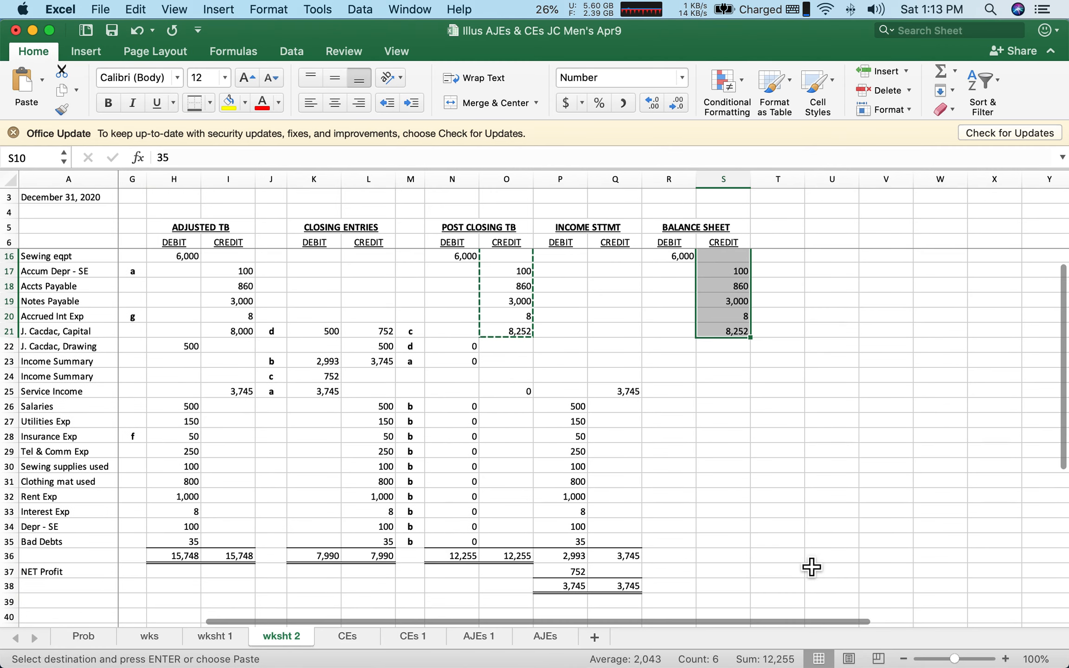
pyautogui.scroll(-3, 811, 567)
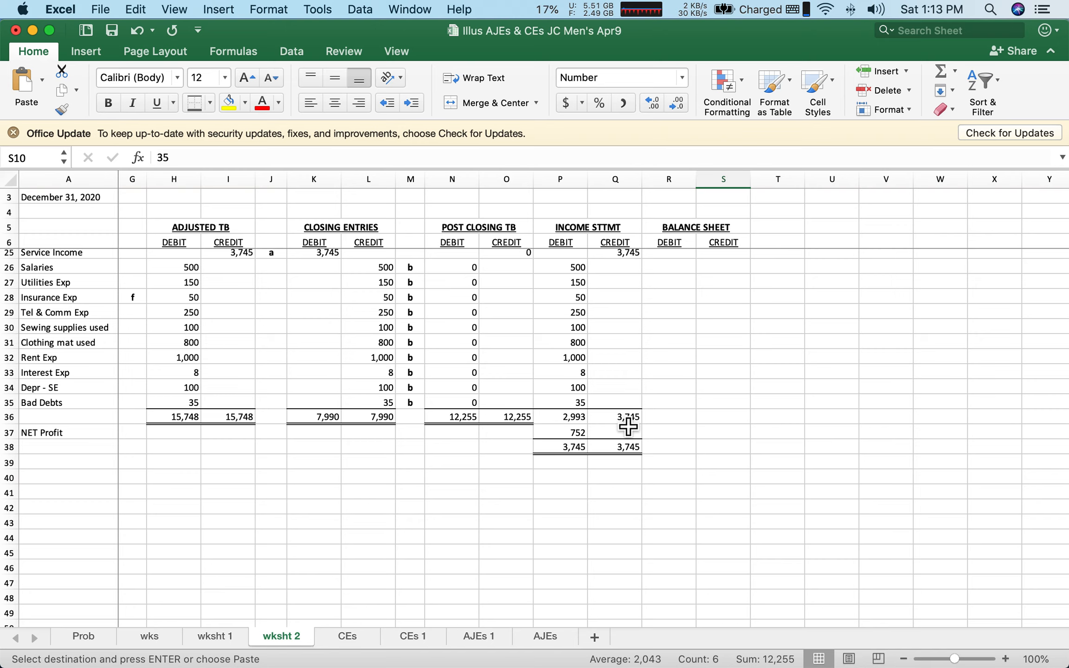
pyautogui.click(516, 426)
pyautogui.rightClick(513, 422)
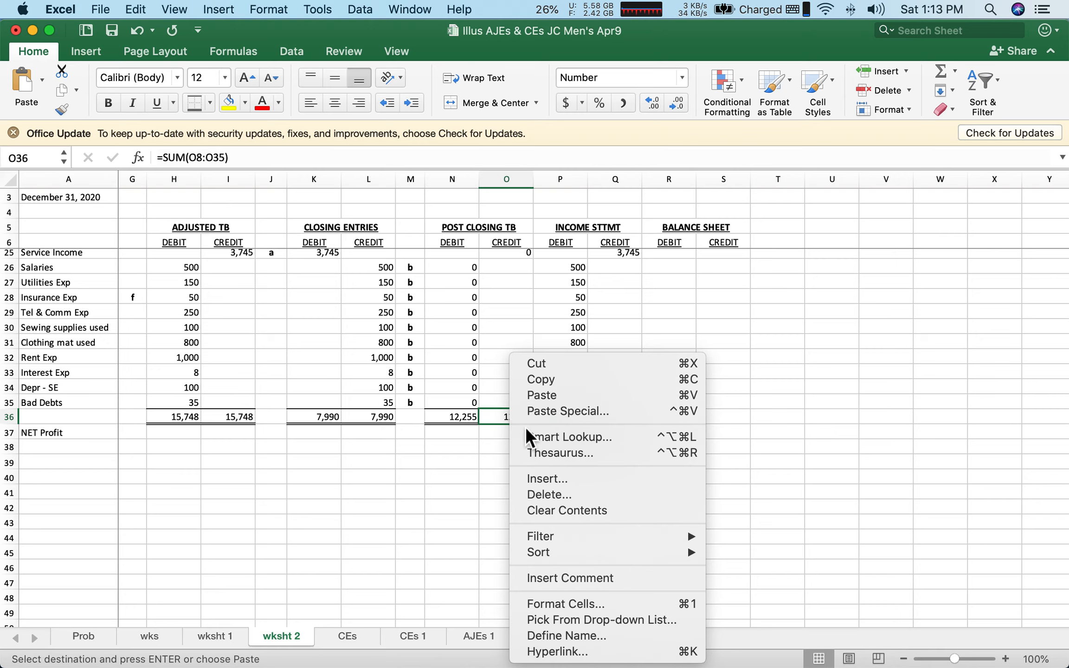
pyautogui.click(545, 380)
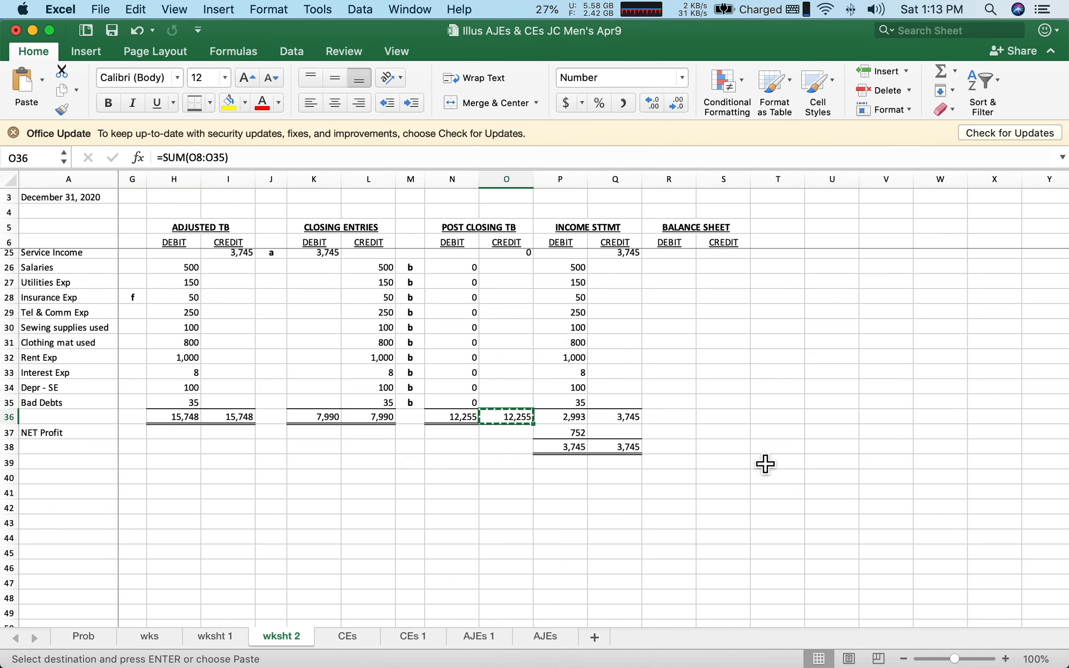
pyautogui.click(685, 423)
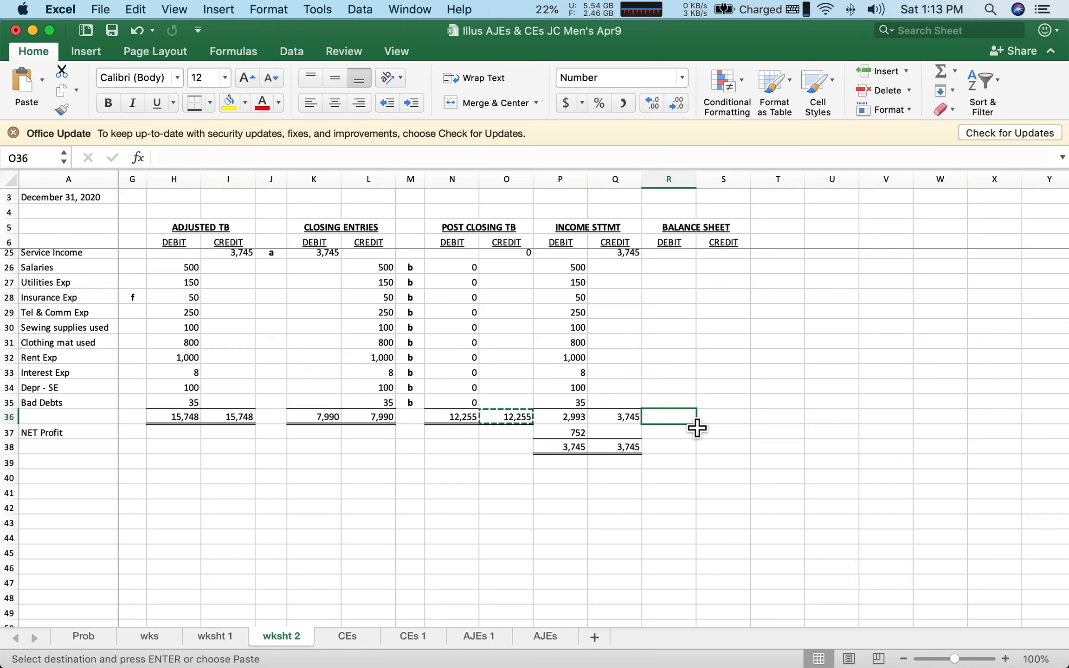
pyautogui.moveTo(694, 420); pyautogui.dragTo(706, 423)
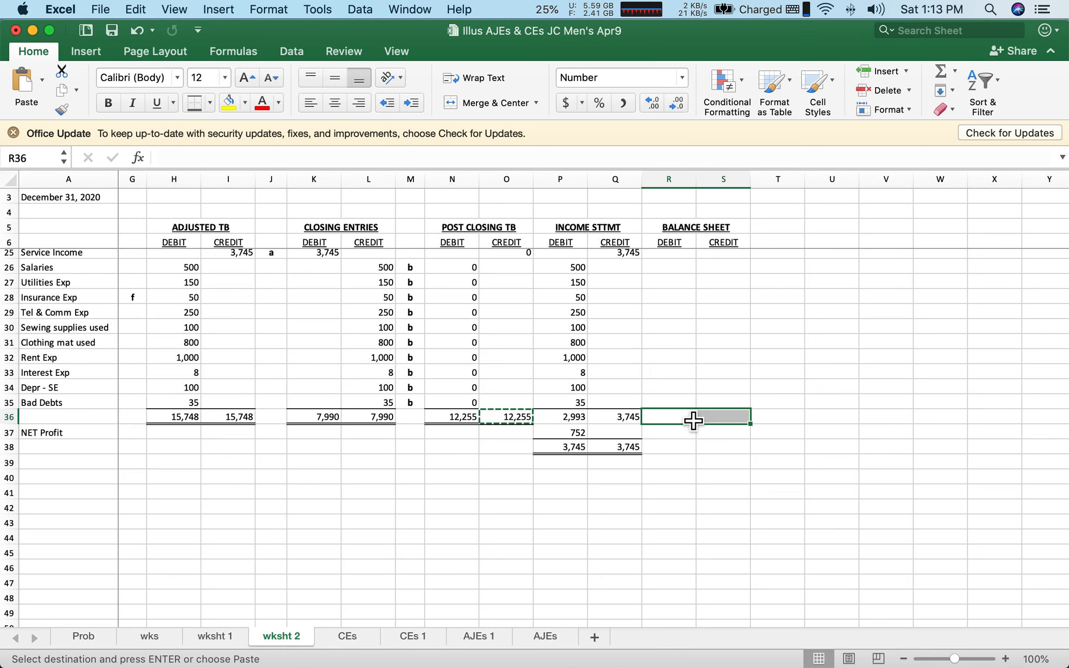
pyautogui.rightClick(693, 420)
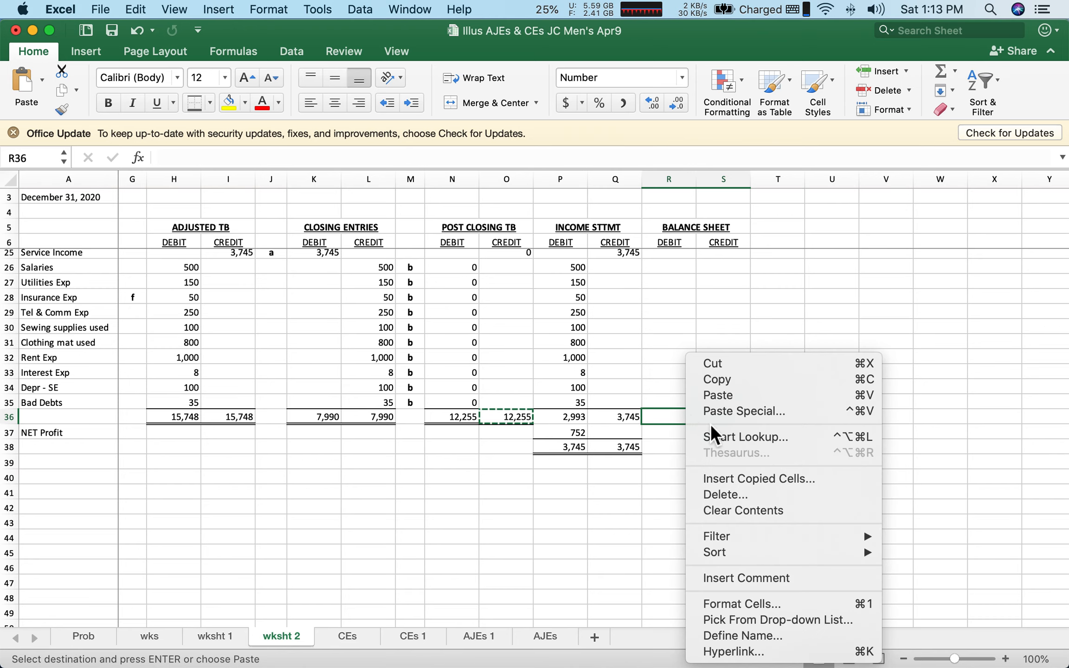
pyautogui.click(723, 400)
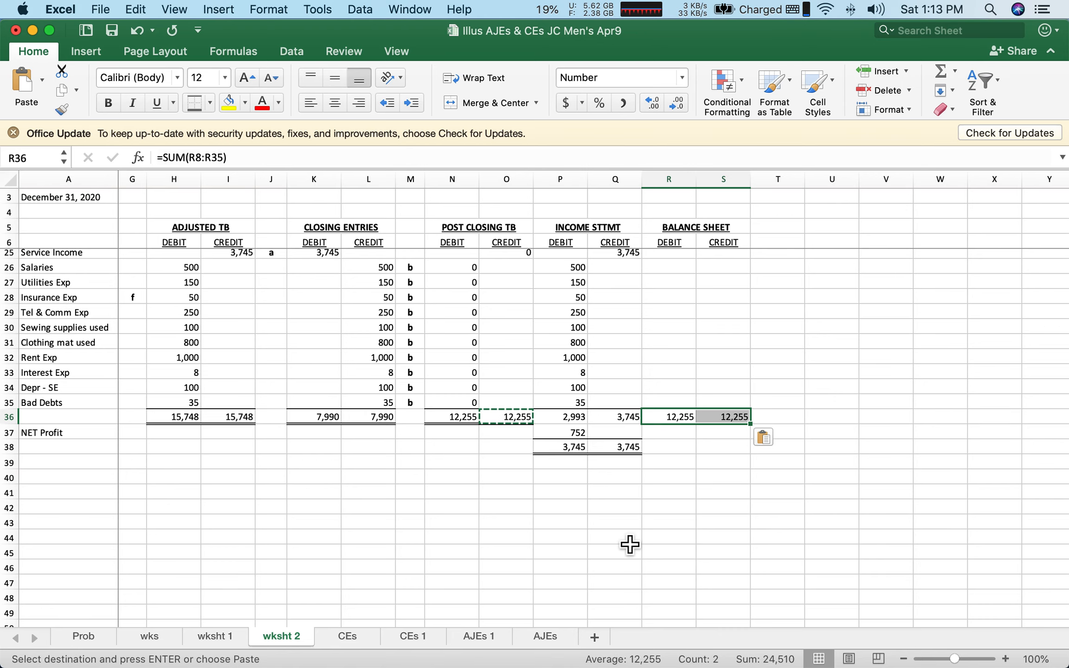
# - Examine the balance sheet debit and credit columns and their totals against the post-closing trial balance
pyautogui.scroll(5, 630, 546)
pyautogui.click(713, 555)
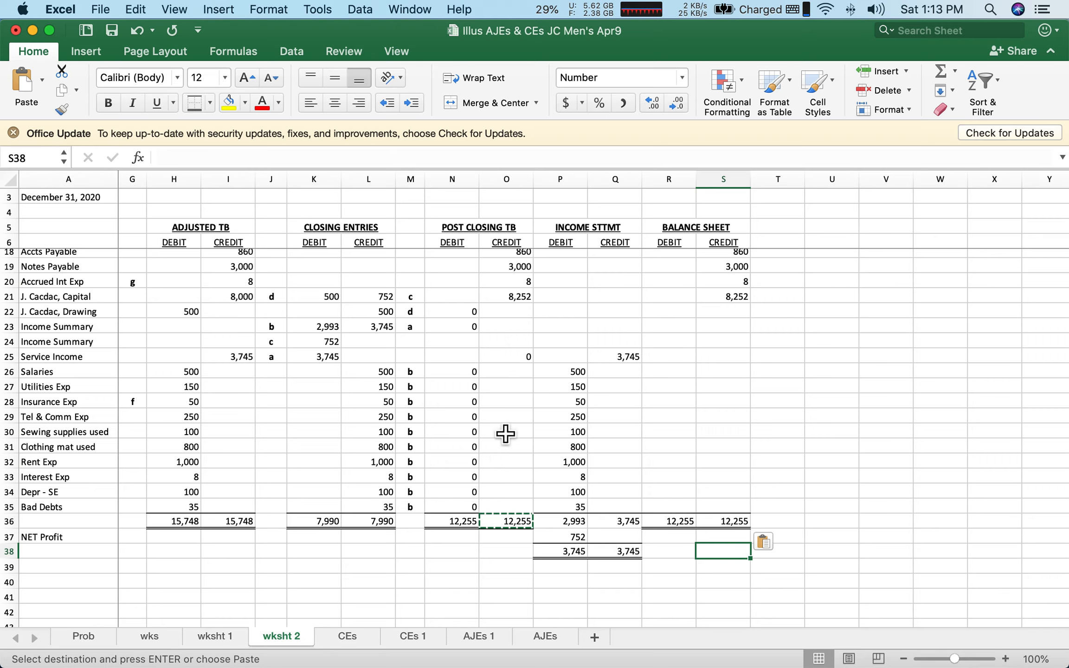
pyautogui.scroll(5, 508, 401)
pyautogui.scroll(-3, 507, 401)
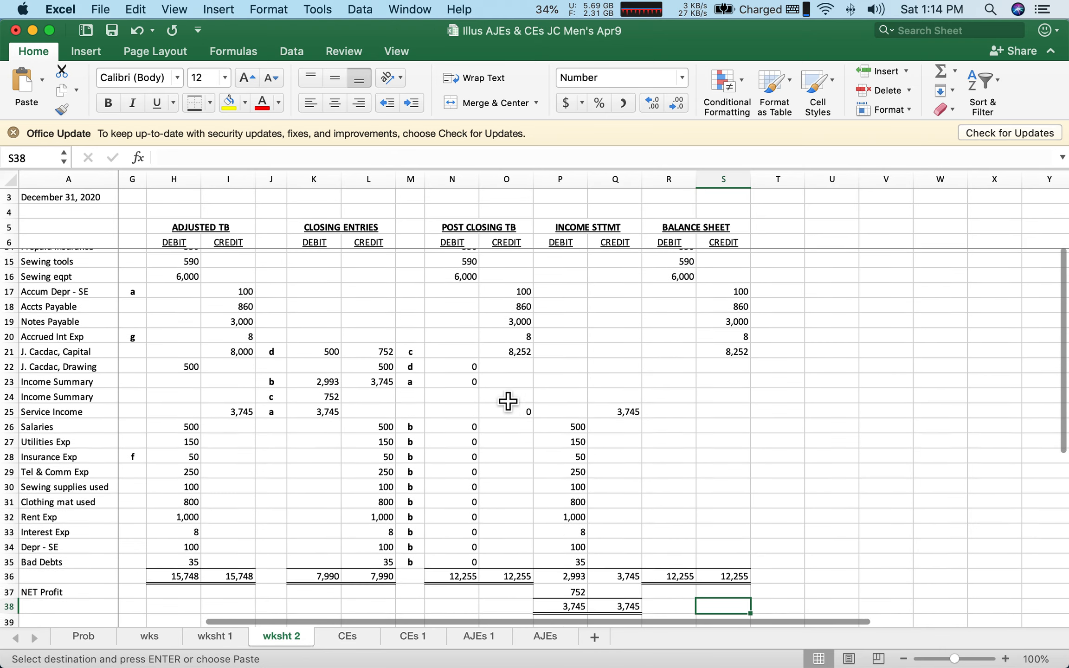
pyautogui.scroll(-5, 508, 401)
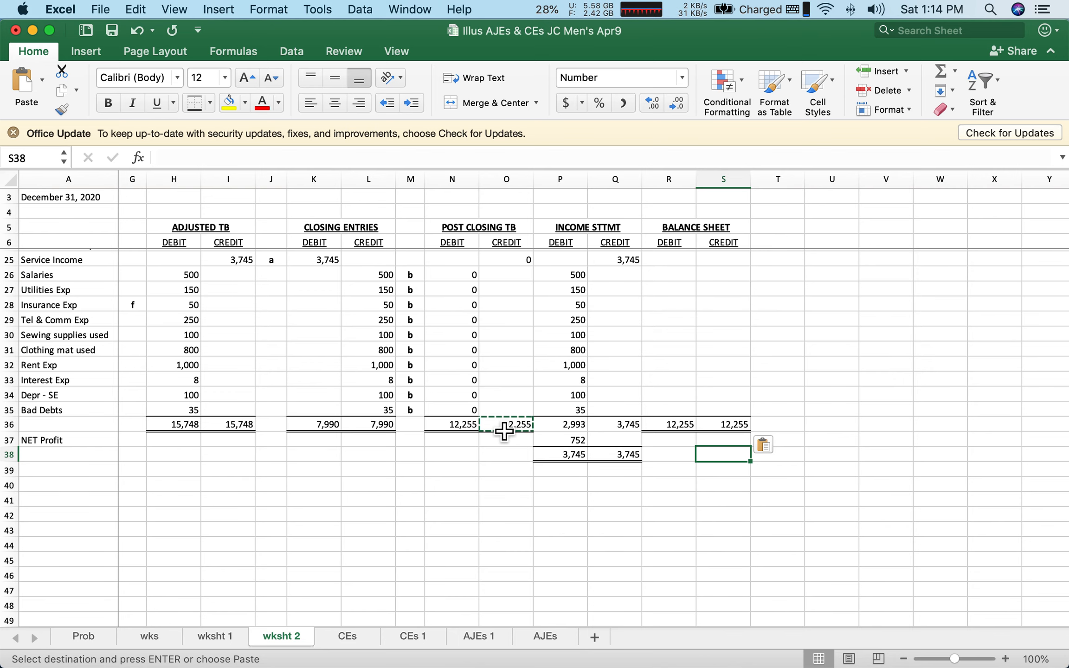
pyautogui.scroll(9, 503, 431)
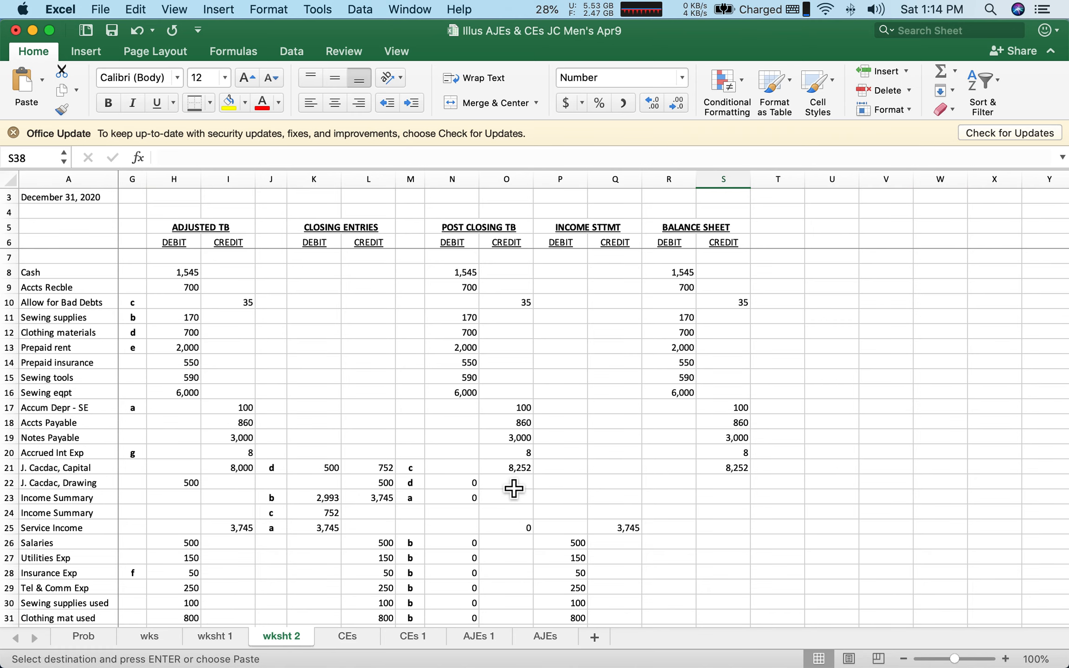
pyautogui.scroll(-4, 531, 496)
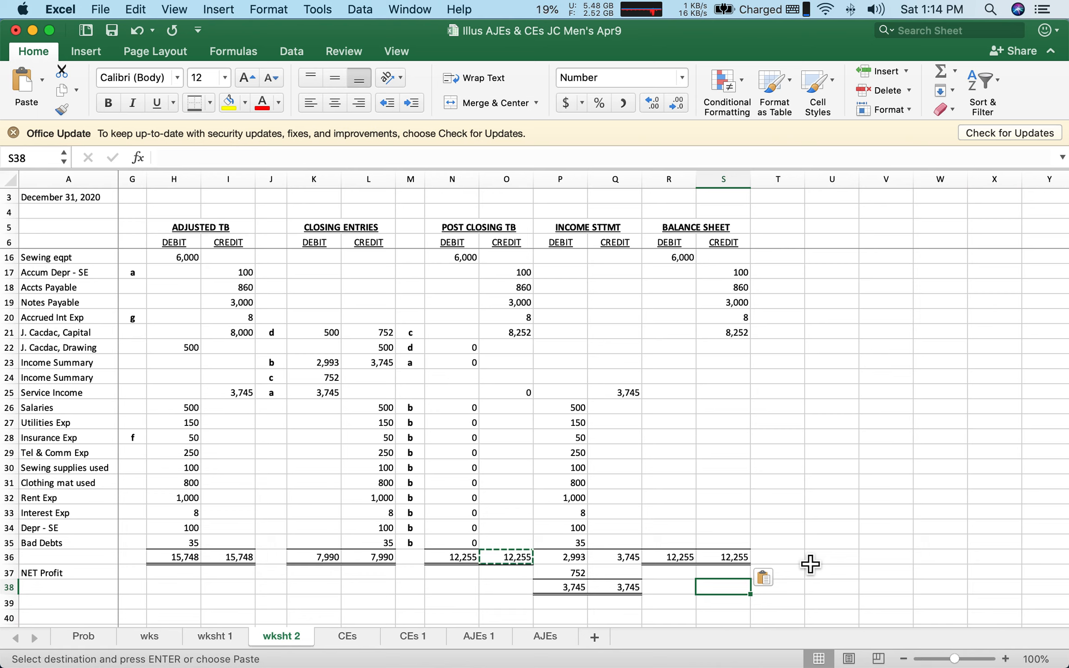
pyautogui.moveTo(788, 667)
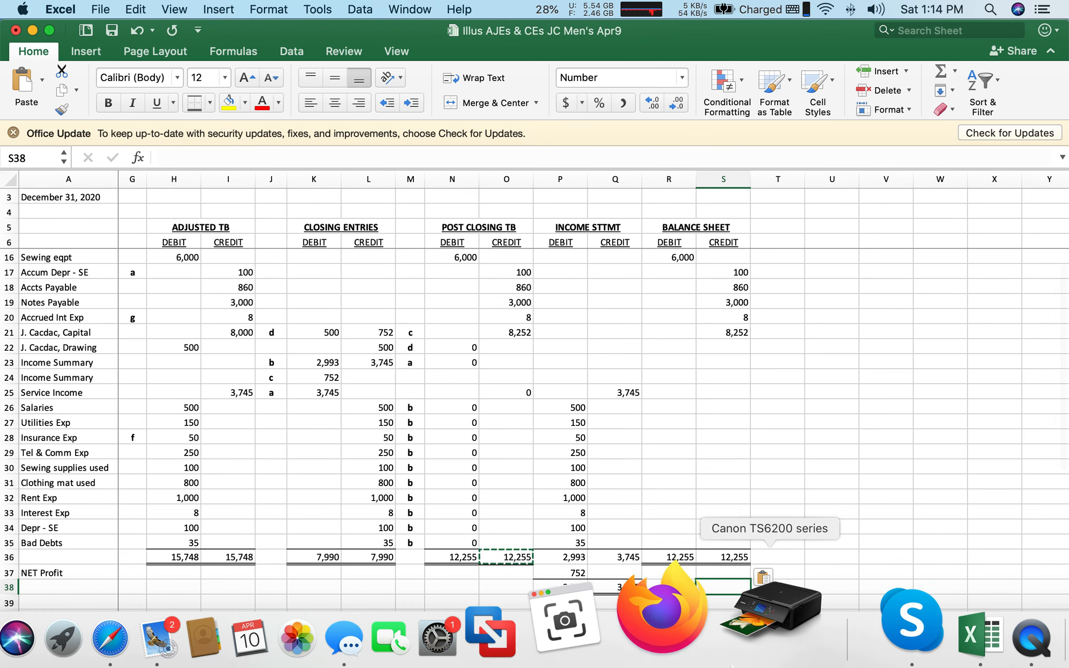
pyautogui.click(911, 627)
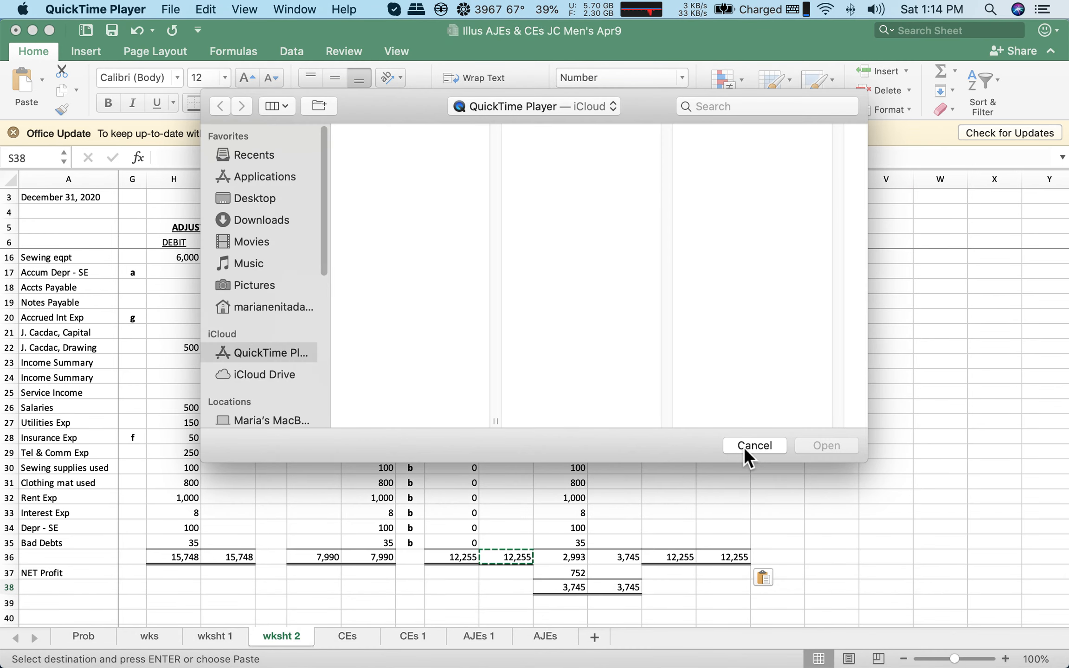
pyautogui.click(744, 446)
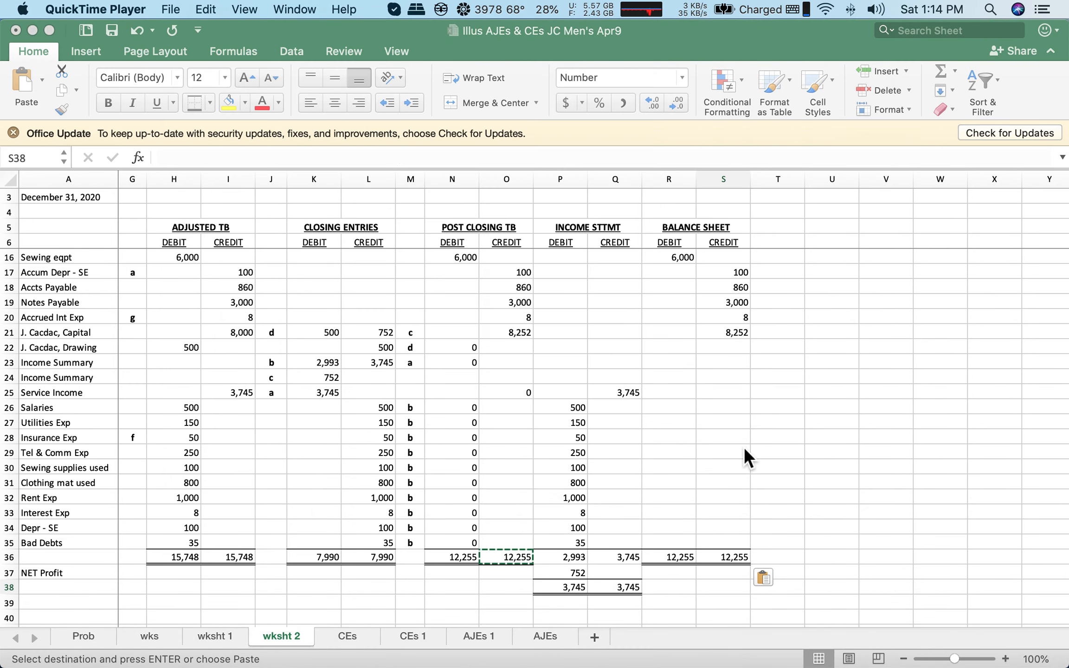
pyautogui.moveTo(555, 654)
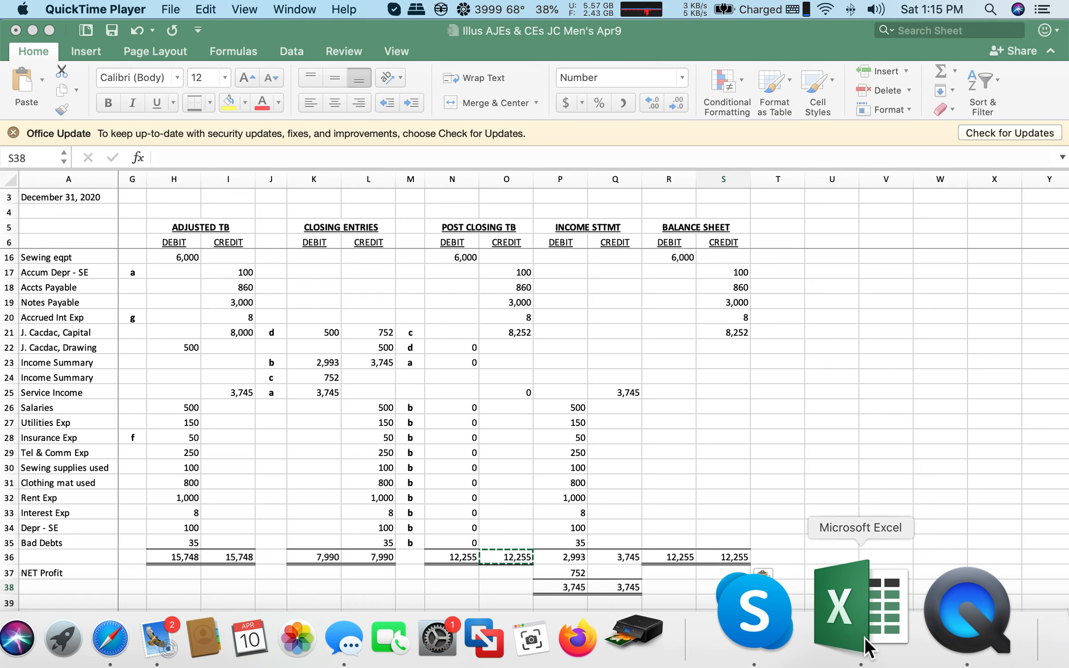
pyautogui.click(908, 606)
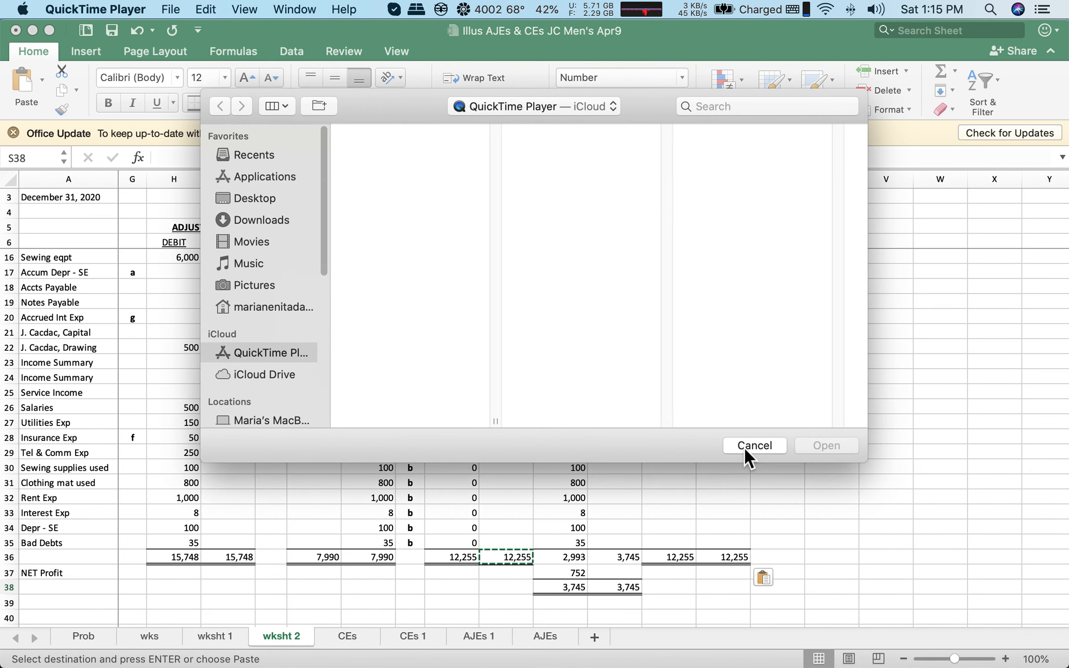
pyautogui.click(744, 447)
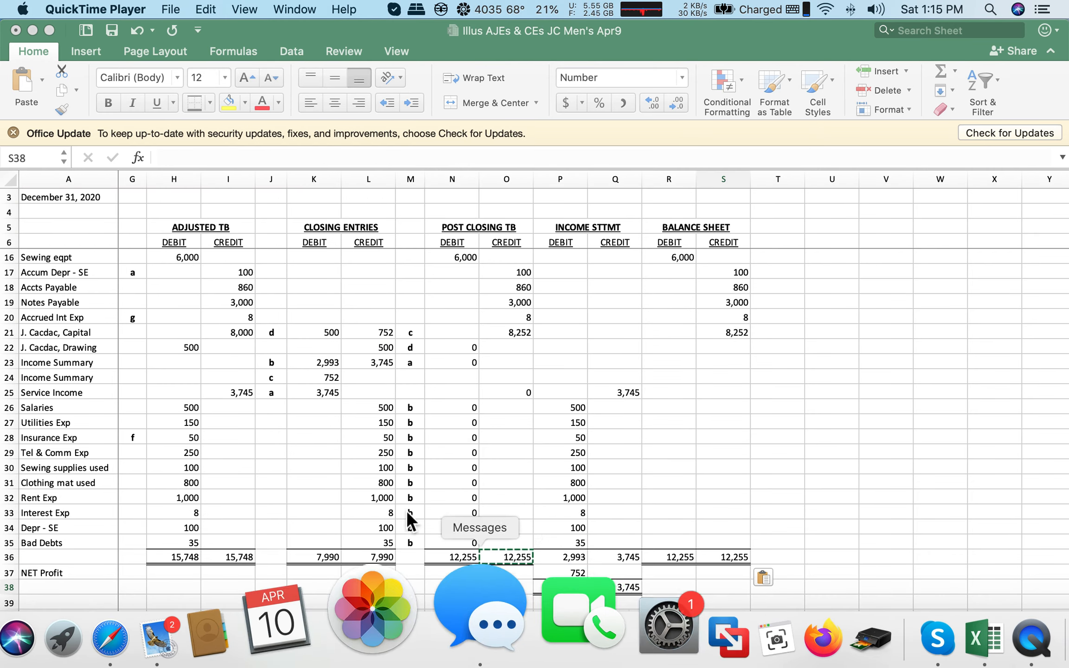
# - Open the controls for a new screen recording in QuickTime Player
pyautogui.click(164, 7)
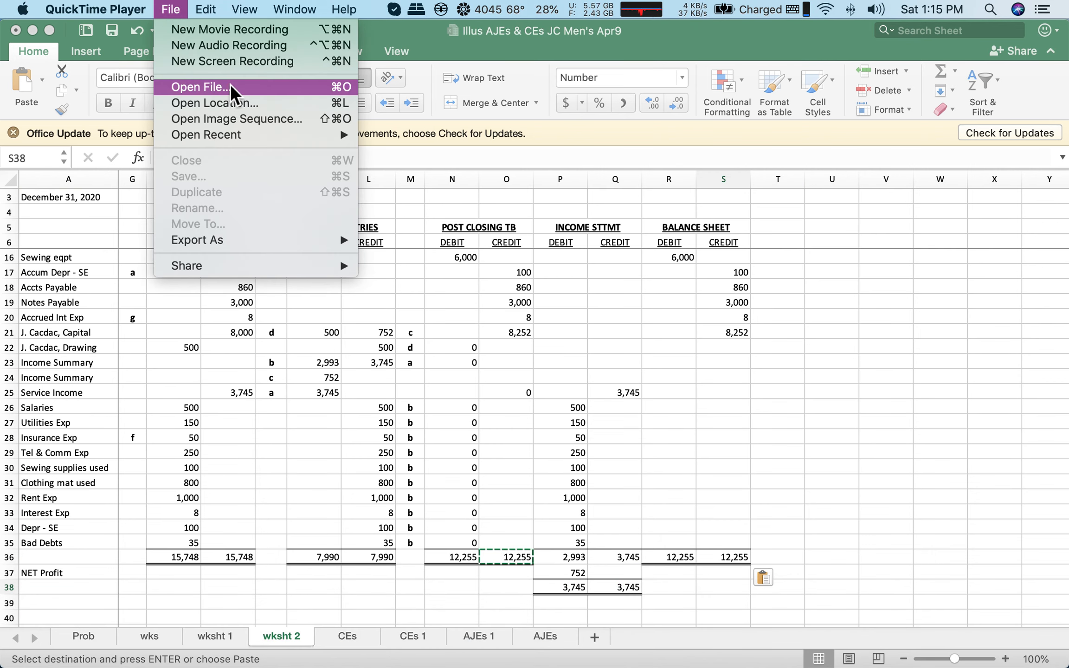
pyautogui.click(232, 61)
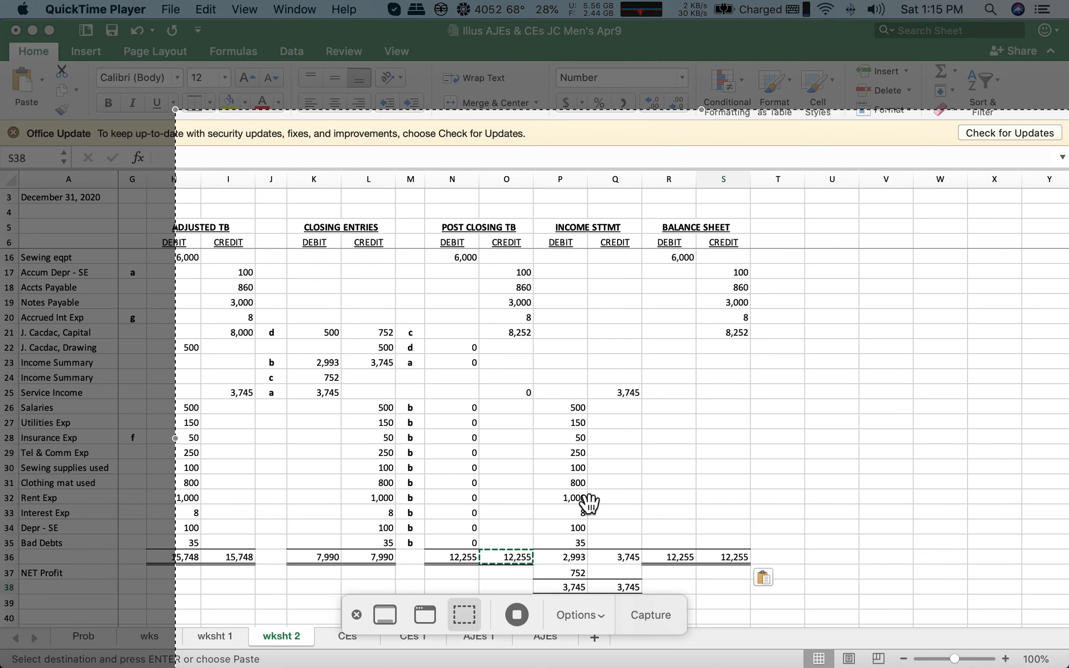